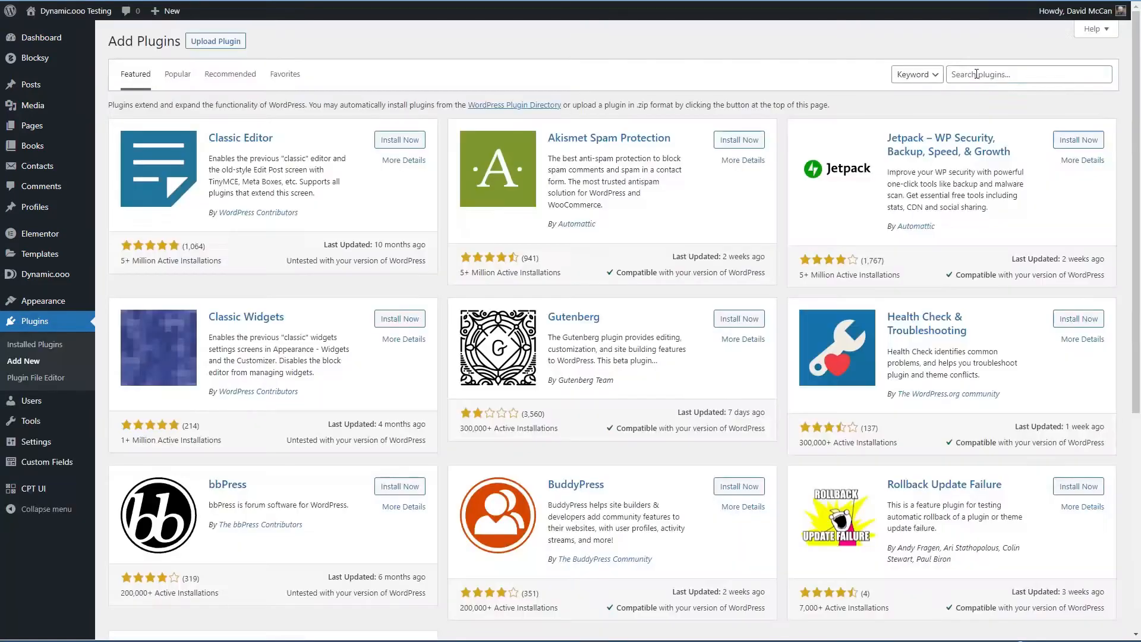
Search the plugin directory for timber, and clear the search
{"action": "left_click", "coordinate": [977, 73]}
{"action": "type", "text": "timber"}
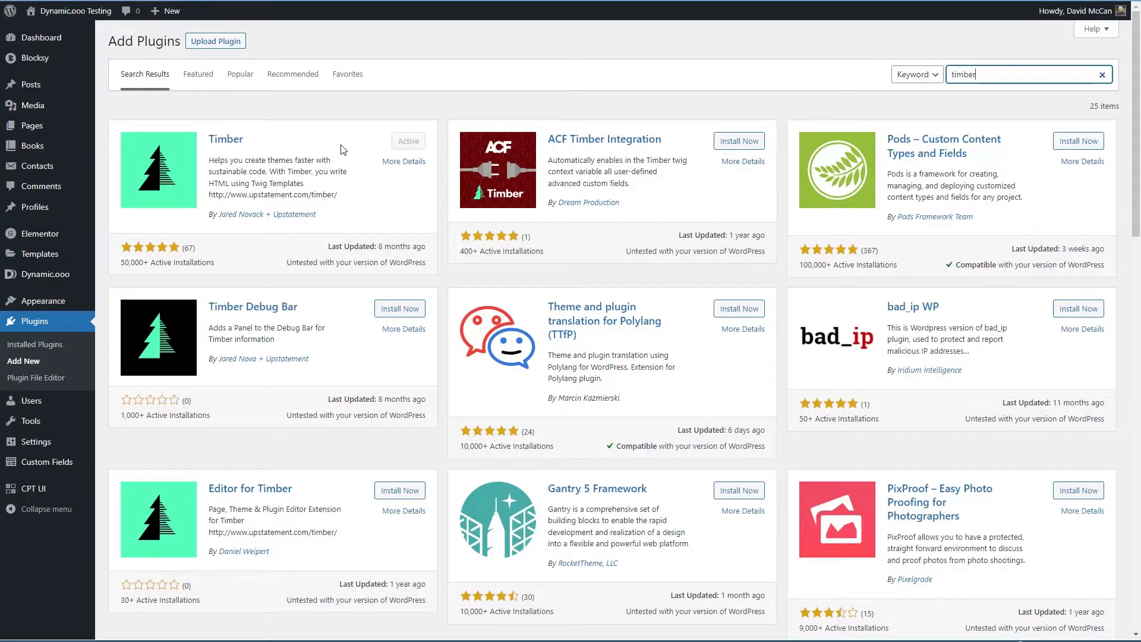
{"action": "left_click", "coordinate": [1103, 76]}
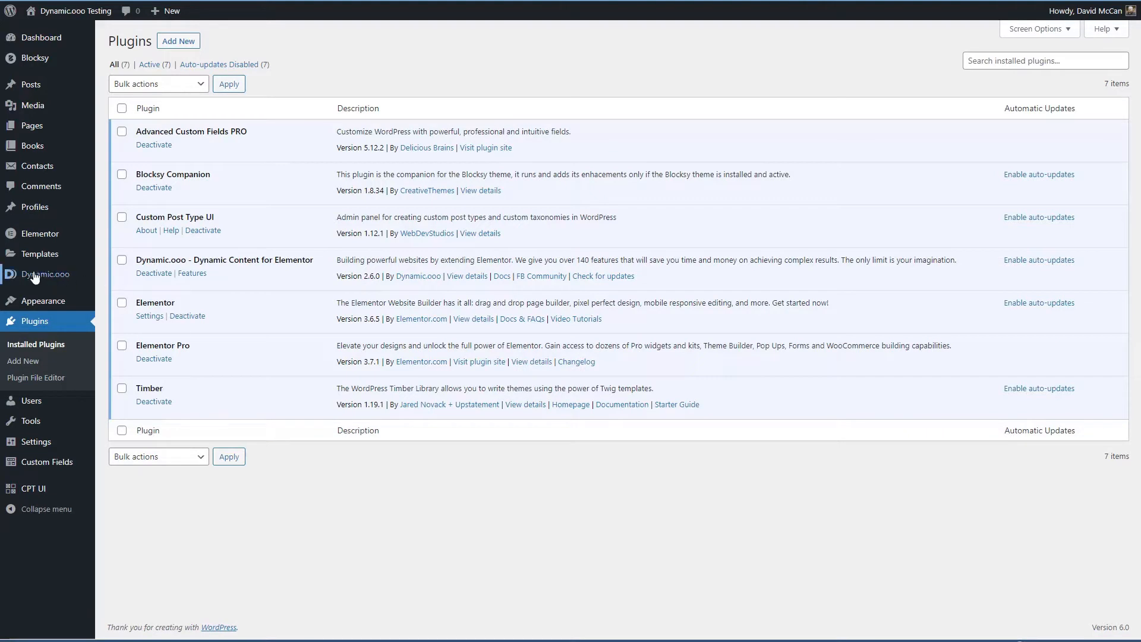
Open the Dynamic.ooo extension features and review the extensions offered for Elementor Pro Form
{"action": "mouse_move", "coordinate": [43, 278]}
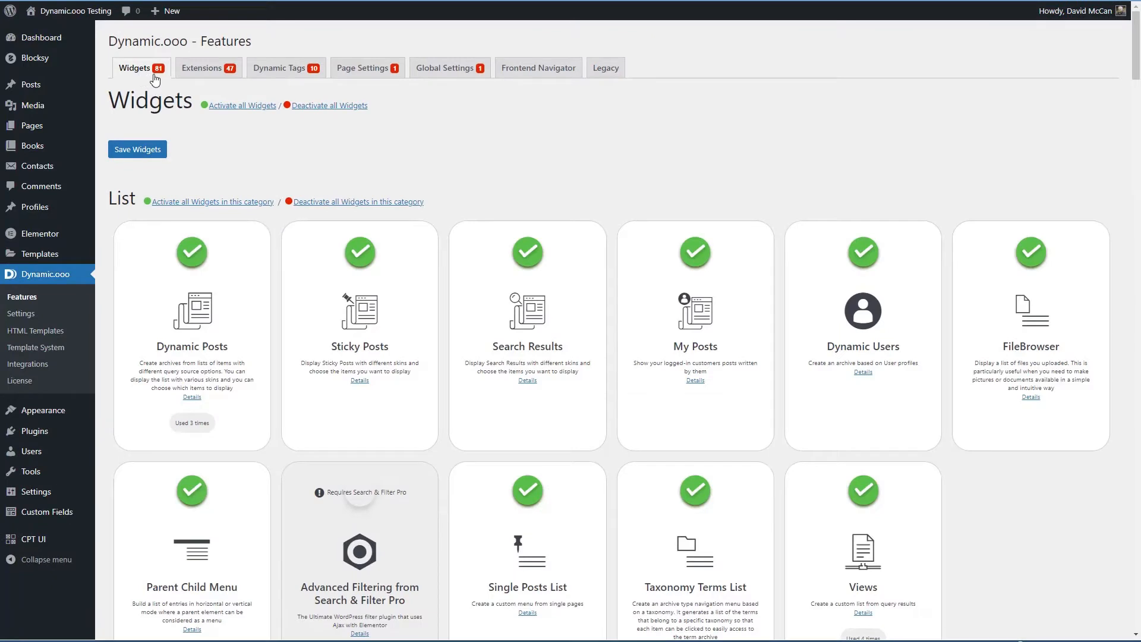
{"action": "left_click", "coordinate": [205, 69]}
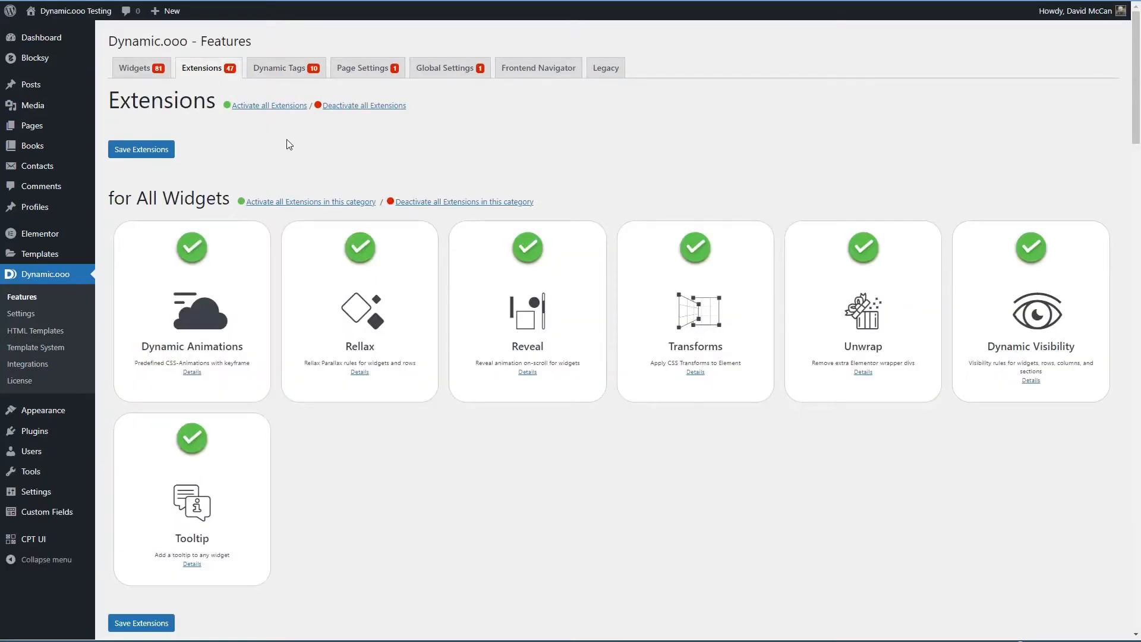
{"action": "scroll", "coordinate": [287, 143], "scroll_direction": "down", "scroll_amount": 12}
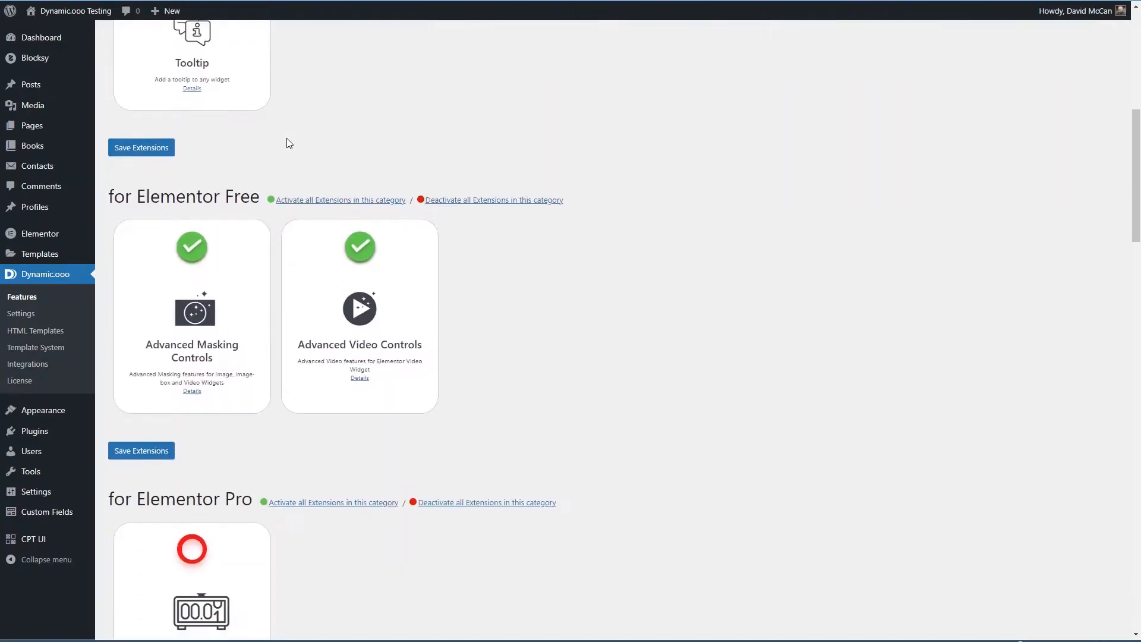
{"action": "scroll", "coordinate": [288, 141], "scroll_direction": "down", "scroll_amount": 8}
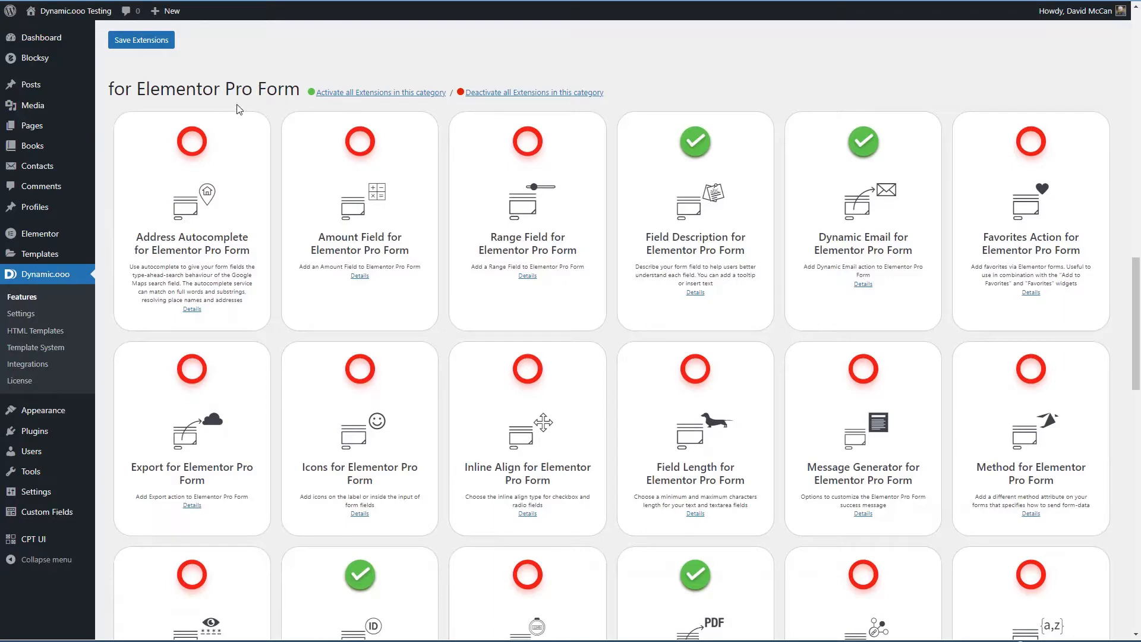
{"action": "scroll", "coordinate": [240, 109], "scroll_direction": "down", "scroll_amount": 5}
{"action": "scroll", "coordinate": [240, 110], "scroll_direction": "down", "scroll_amount": 9}
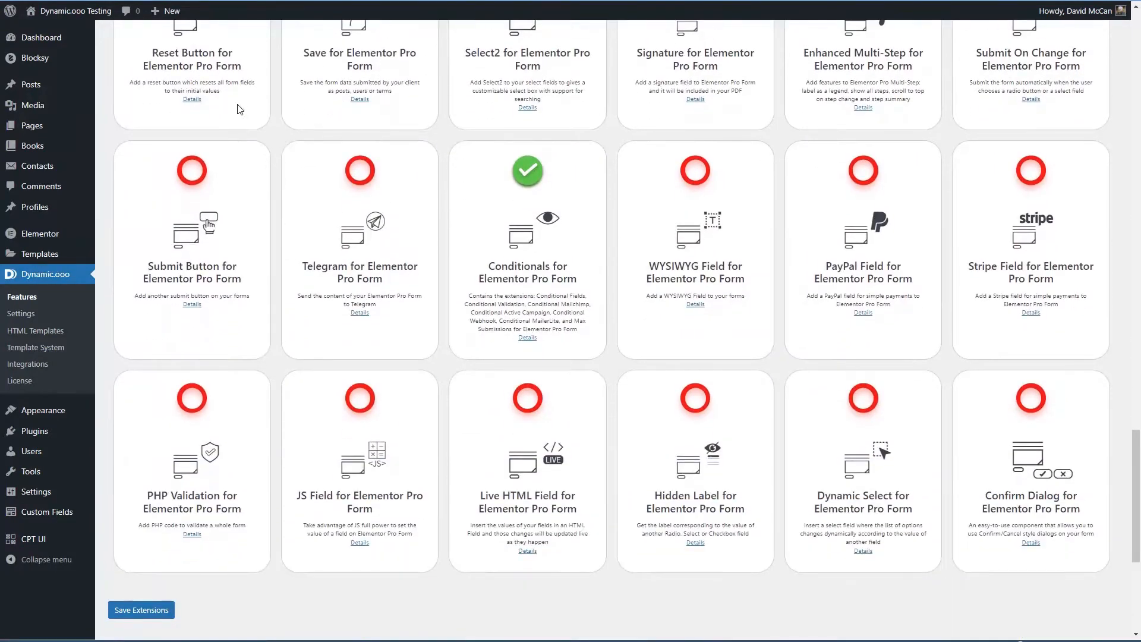
{"action": "scroll", "coordinate": [239, 109], "scroll_direction": "up", "scroll_amount": 4}
{"action": "scroll", "coordinate": [238, 110], "scroll_direction": "up", "scroll_amount": 10}
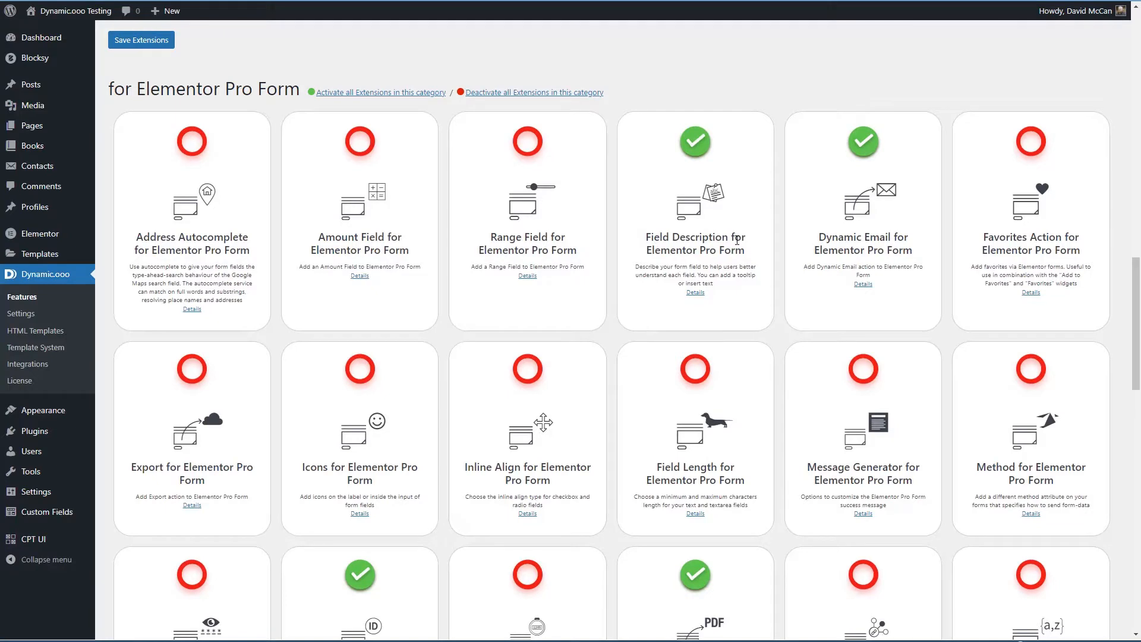
Toggle the Field Description for Elementor Pro Form extension off and on again, and save the extensions
{"action": "left_click", "coordinate": [699, 144]}
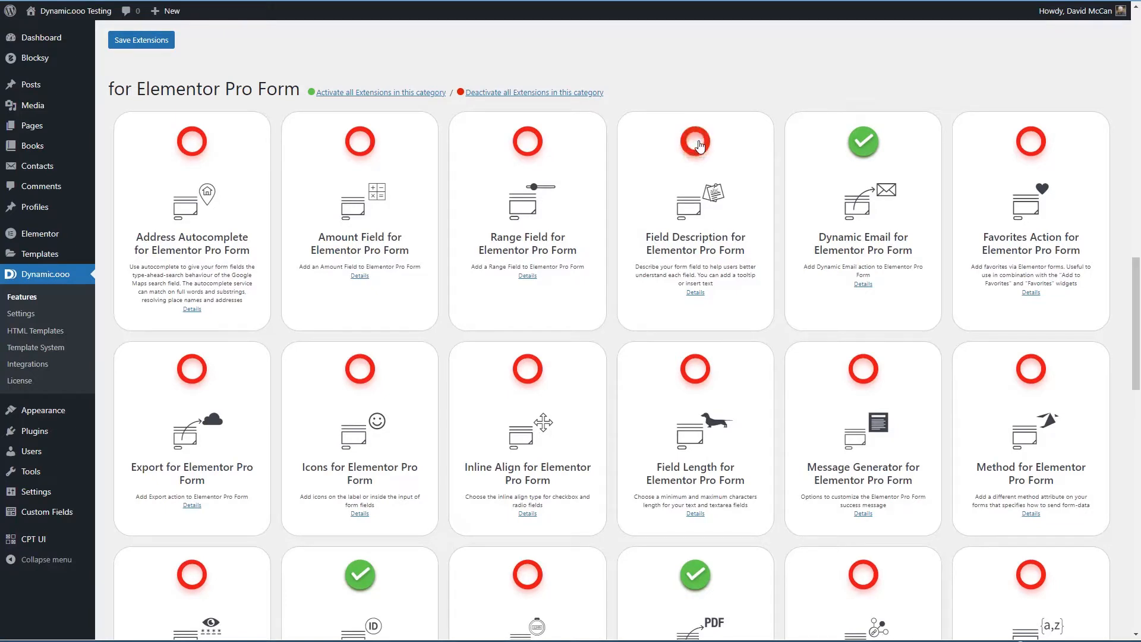
{"action": "left_click", "coordinate": [699, 144]}
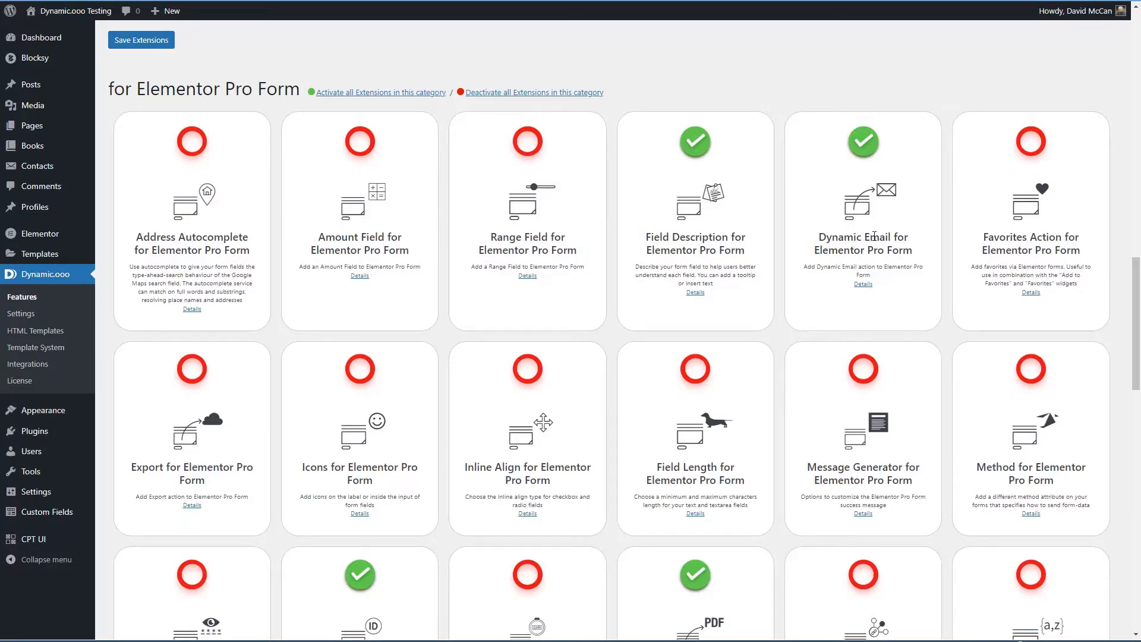
{"action": "scroll", "coordinate": [872, 236], "scroll_direction": "down", "scroll_amount": 5}
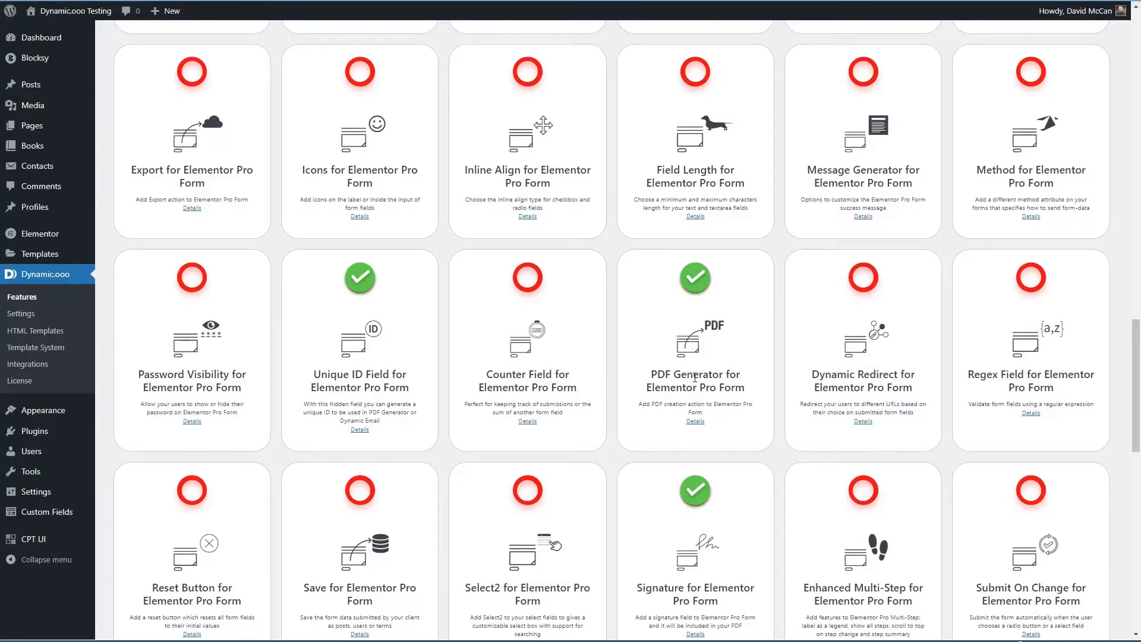
{"action": "scroll", "coordinate": [708, 376], "scroll_direction": "down", "scroll_amount": 3}
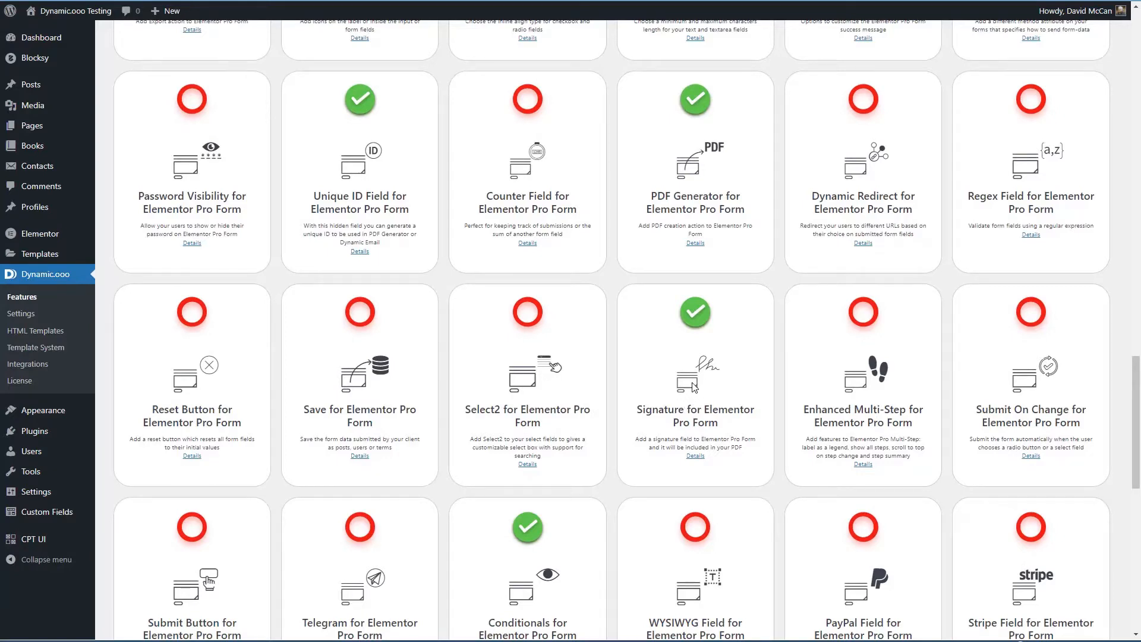
{"action": "scroll", "coordinate": [694, 387], "scroll_direction": "down", "scroll_amount": 3}
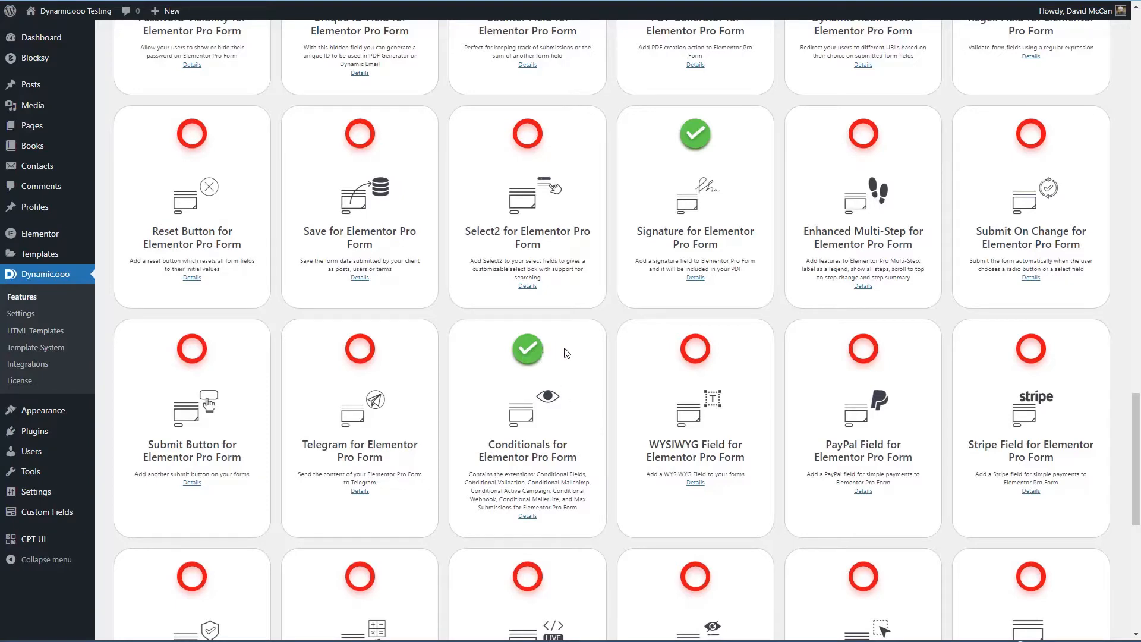
{"action": "scroll", "coordinate": [567, 353], "scroll_direction": "down", "scroll_amount": 5}
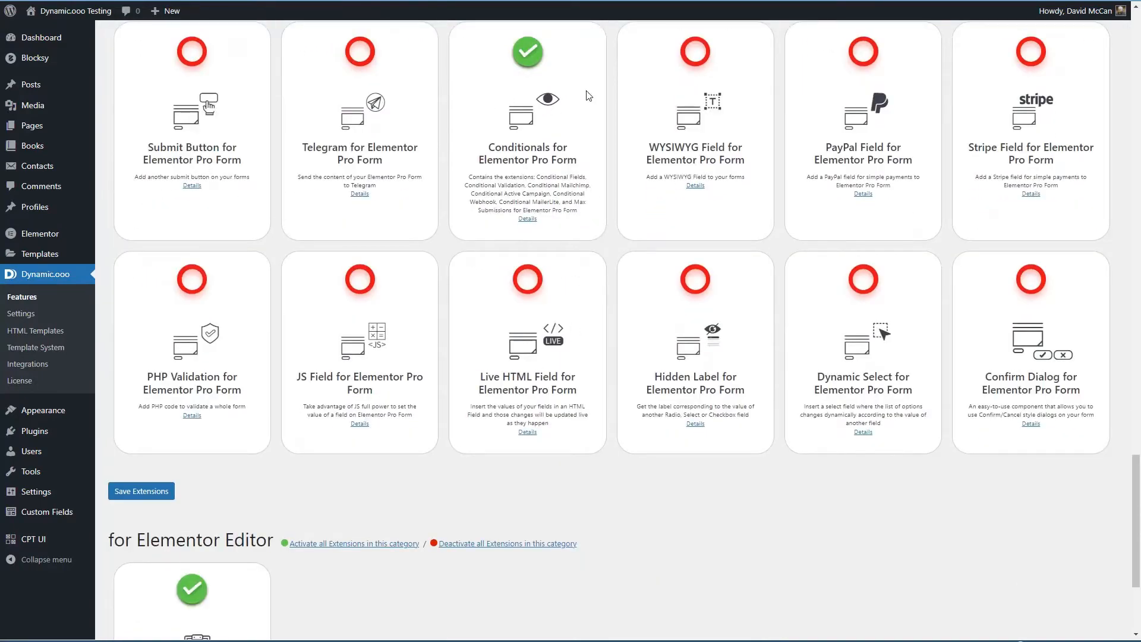
{"action": "left_click", "coordinate": [135, 497]}
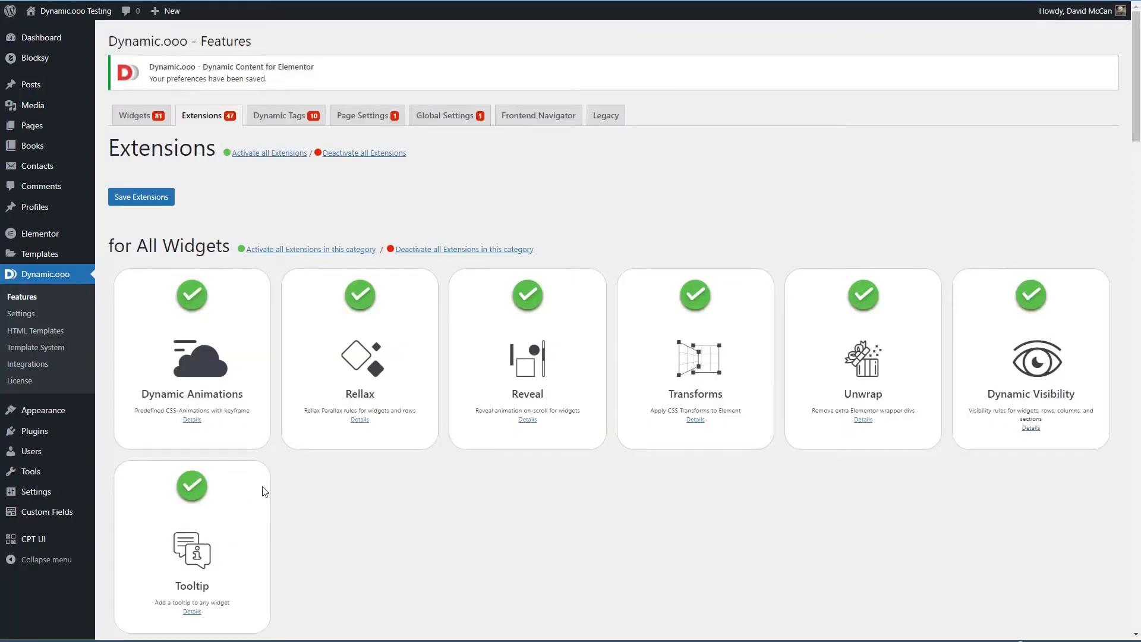
Create a new page titled "PDF Generator Example"
{"action": "mouse_move", "coordinate": [33, 125]}
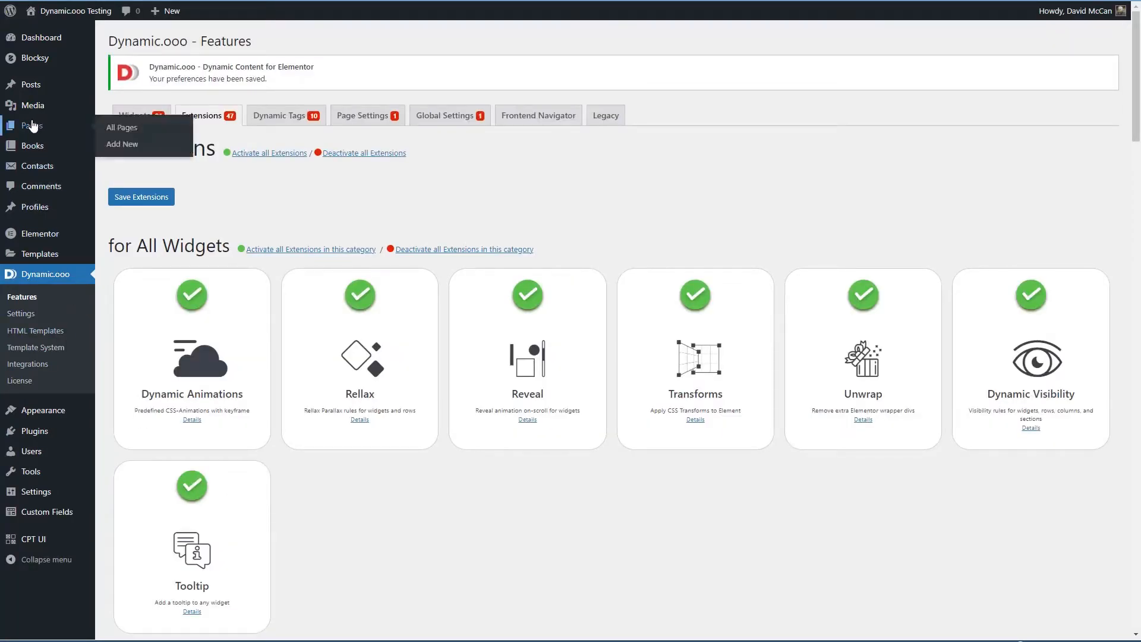
{"action": "left_click", "coordinate": [119, 145]}
{"action": "key", "text": "Escape"}
{"action": "left_click", "coordinate": [223, 107]}
{"action": "type", "text": "PDF"}
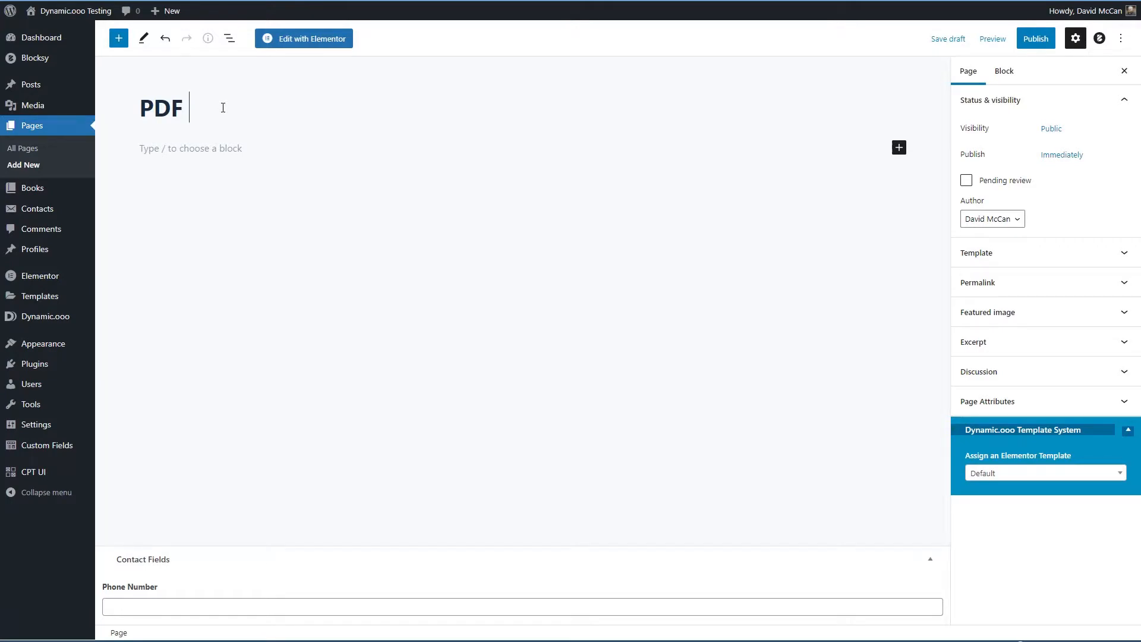
{"action": "type", "text": "Generator Example"}
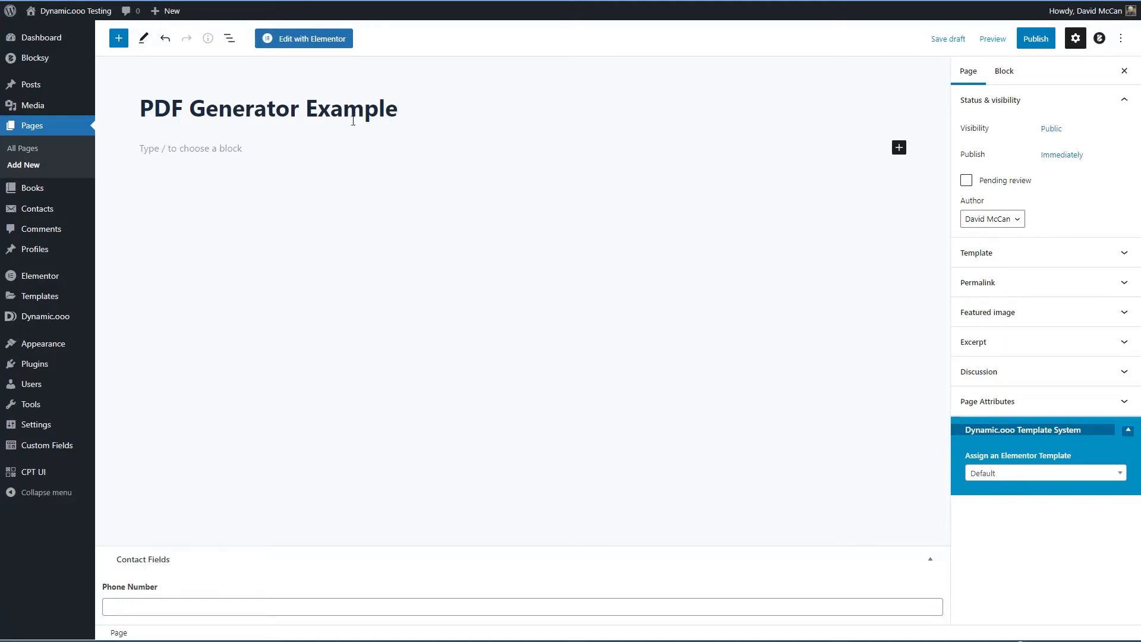
Disable the page title in the Blocksy page settings and publish the page
{"action": "left_click", "coordinate": [1100, 39]}
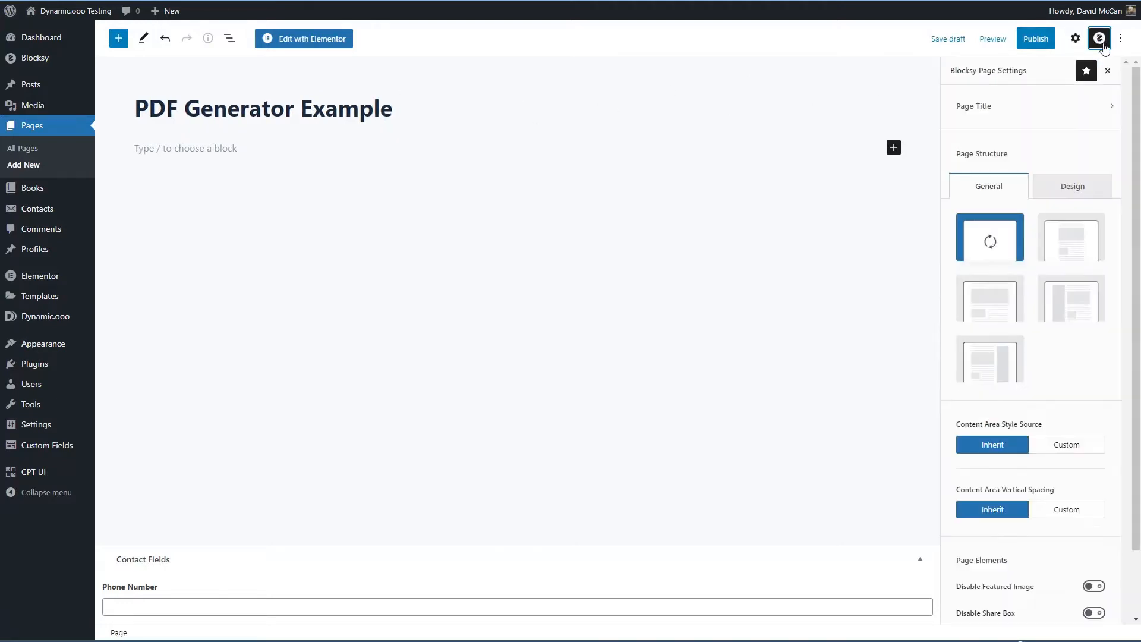
{"action": "left_click", "coordinate": [1087, 111]}
{"action": "left_click", "coordinate": [1093, 113]}
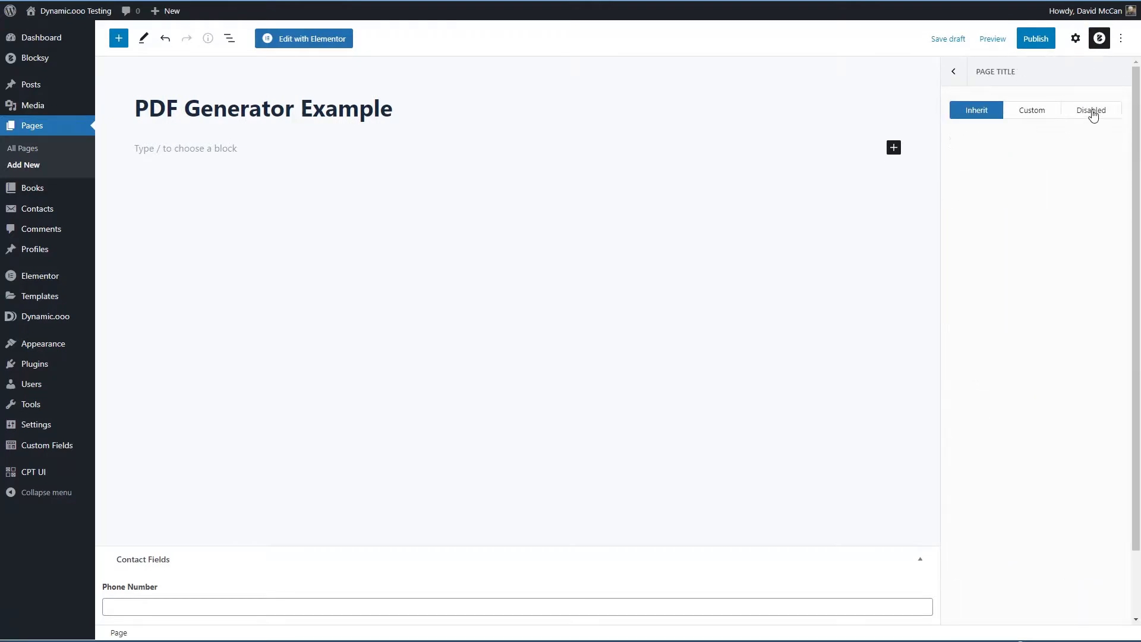
{"action": "left_click", "coordinate": [1035, 40]}
{"action": "left_click", "coordinate": [1032, 37]}
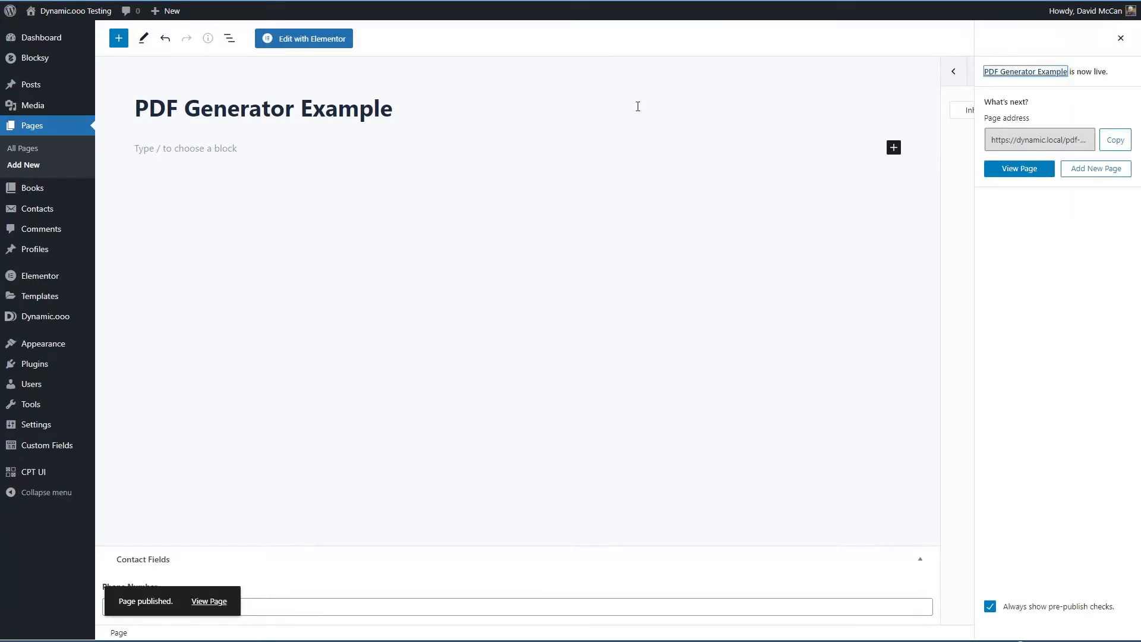
Open the page for editing in Elementor with the Navigator closed, and check its page settings
{"action": "left_click", "coordinate": [300, 39]}
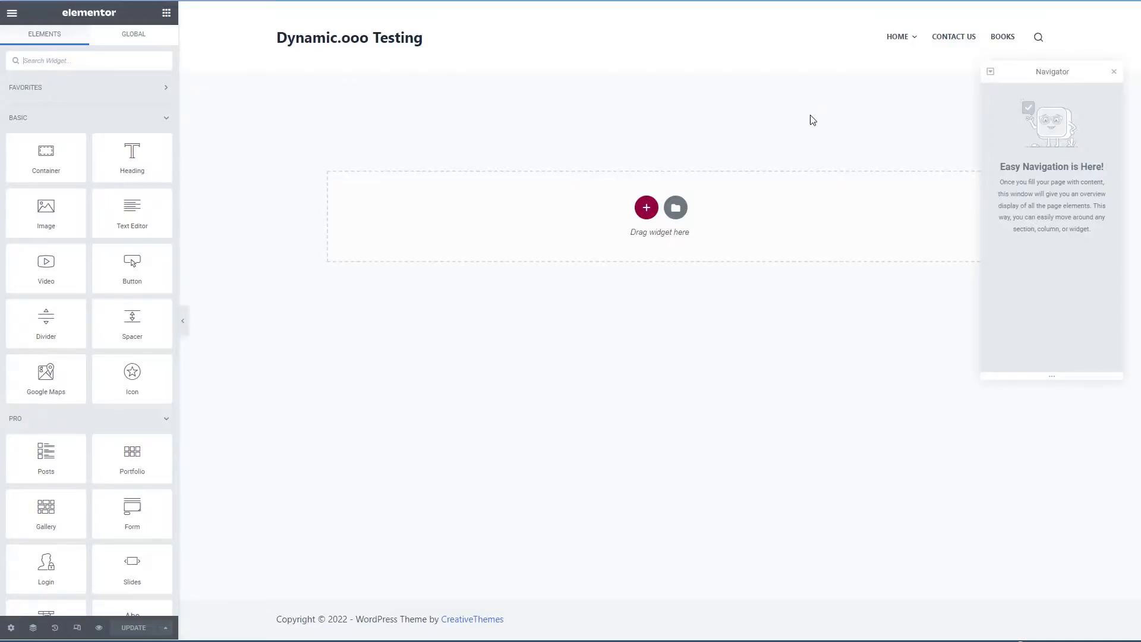
{"action": "left_click", "coordinate": [1114, 72]}
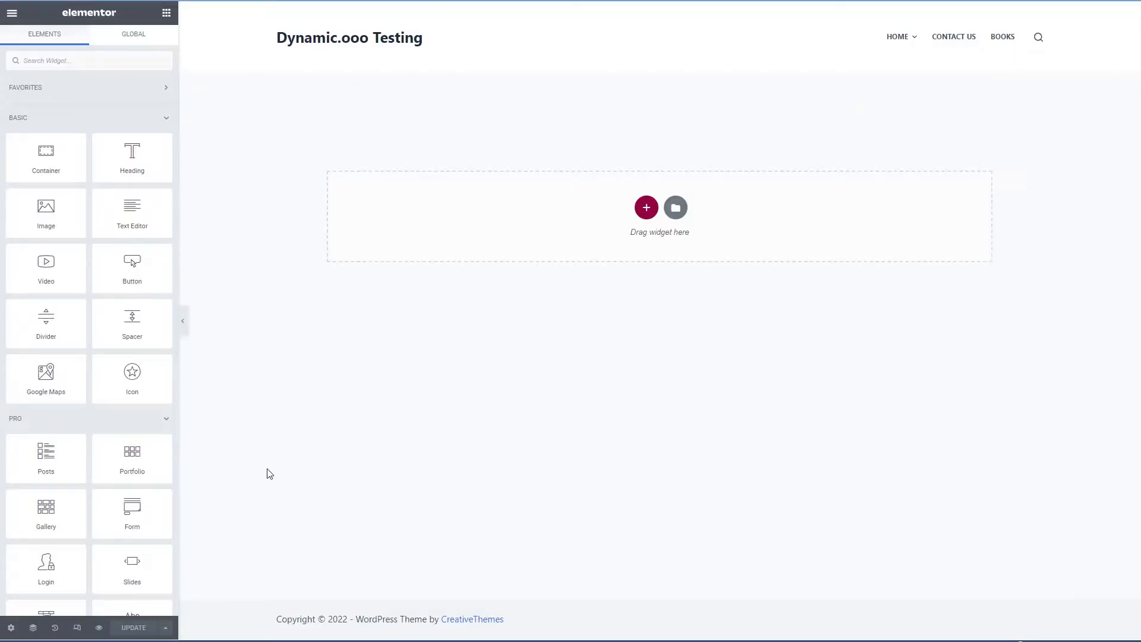
{"action": "left_click", "coordinate": [10, 627]}
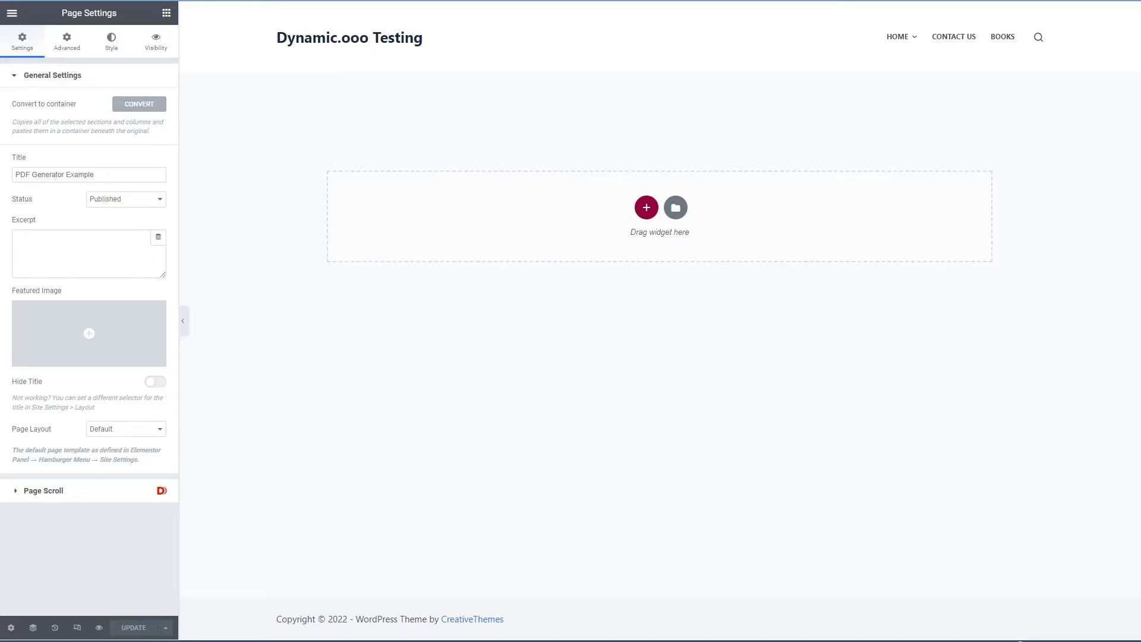
{"action": "left_click", "coordinate": [167, 12]}
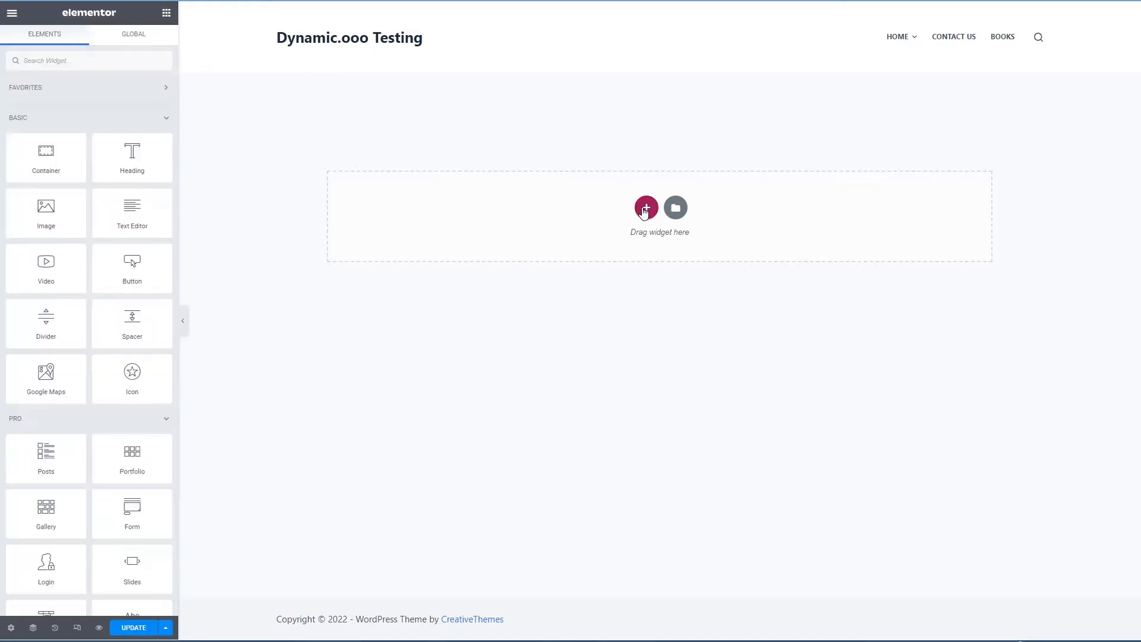
Add a container to the empty page and place an Image widget inside it
{"action": "left_click", "coordinate": [647, 208]}
{"action": "left_click", "coordinate": [485, 238]}
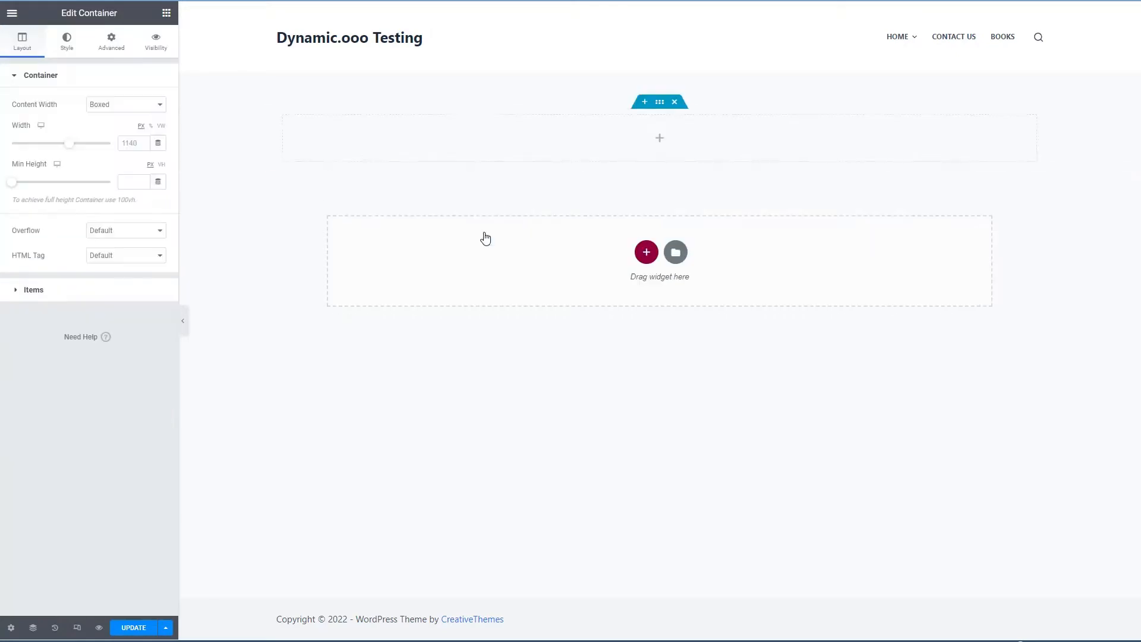
{"action": "left_click", "coordinate": [660, 142]}
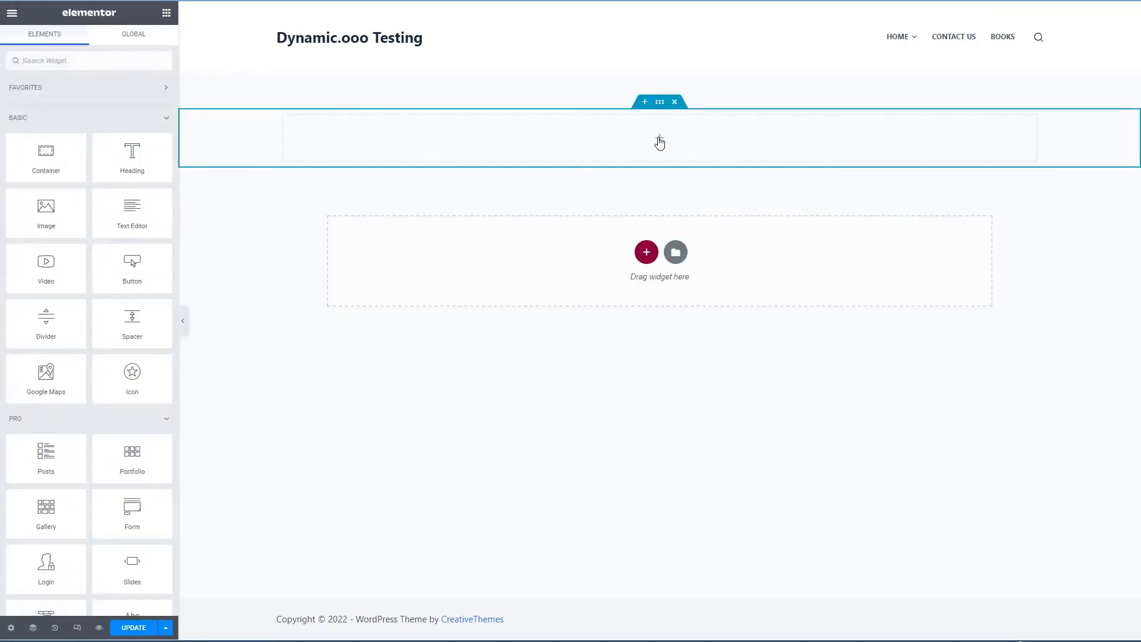
{"action": "left_click_drag", "start_coordinate": [52, 206], "coordinate": [552, 139]}
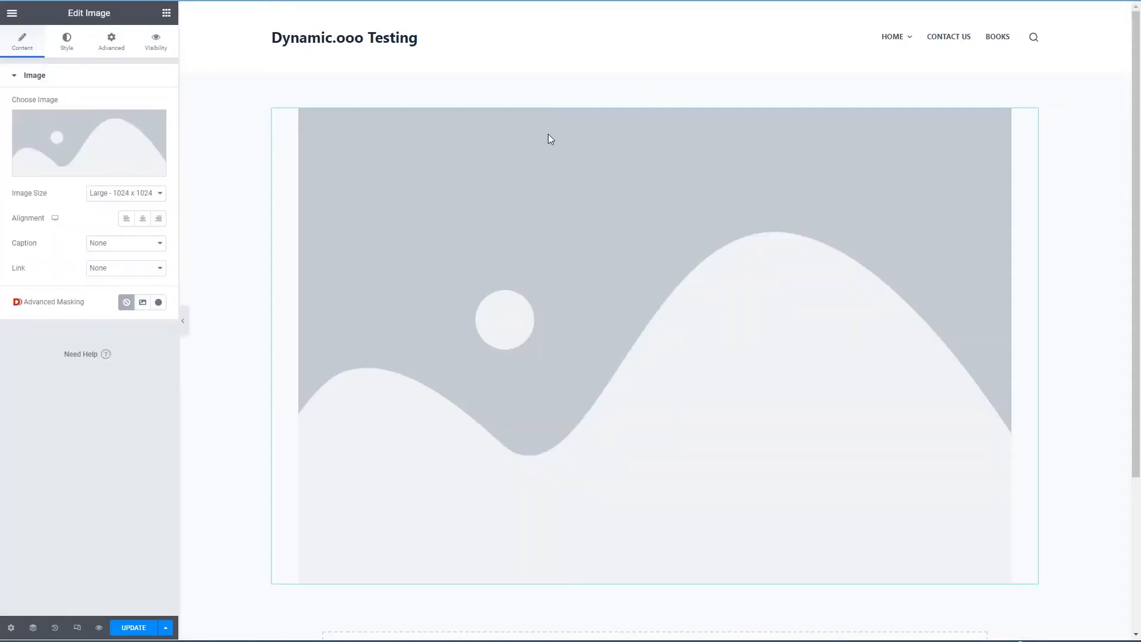
Insert building-banner.png from the media library into the Image widget
{"action": "left_click", "coordinate": [66, 128]}
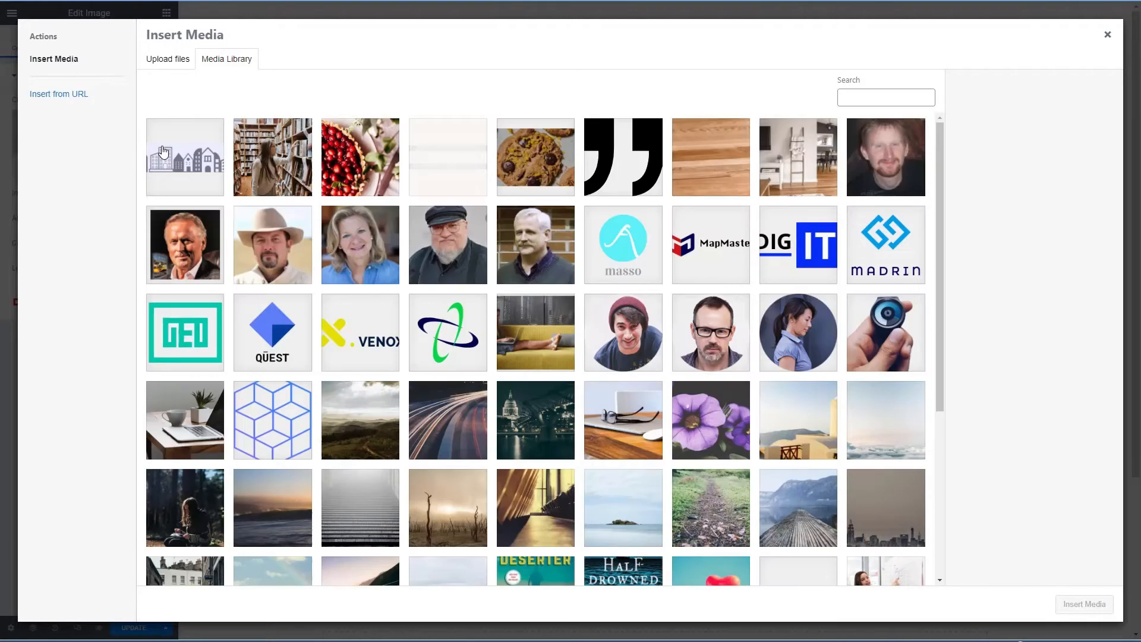
{"action": "left_click", "coordinate": [163, 152]}
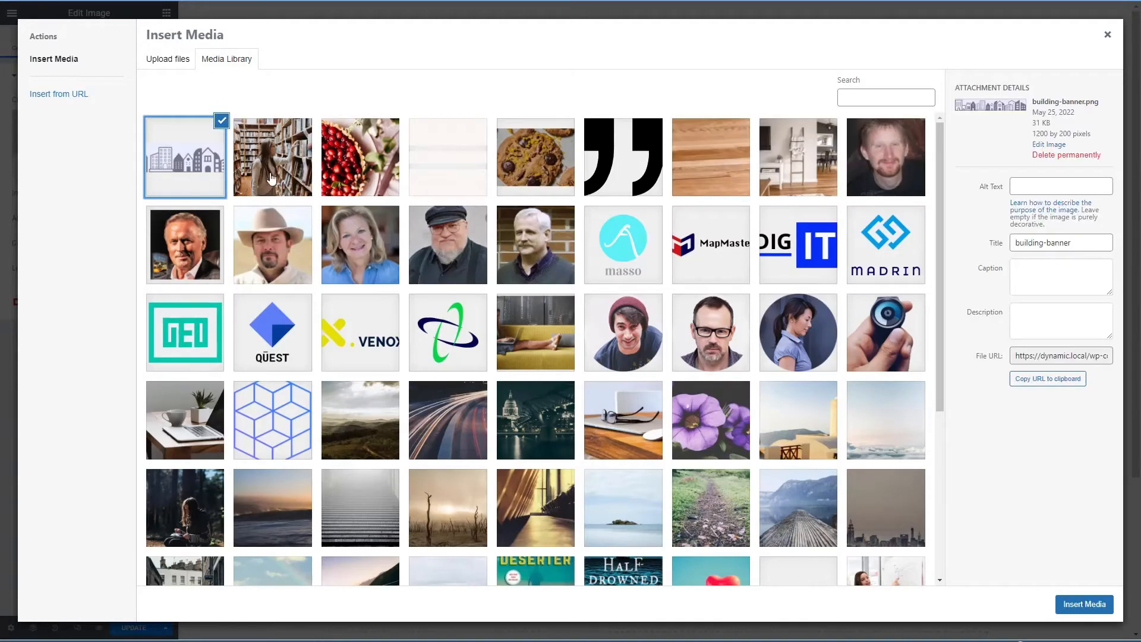
{"action": "left_click", "coordinate": [1086, 603]}
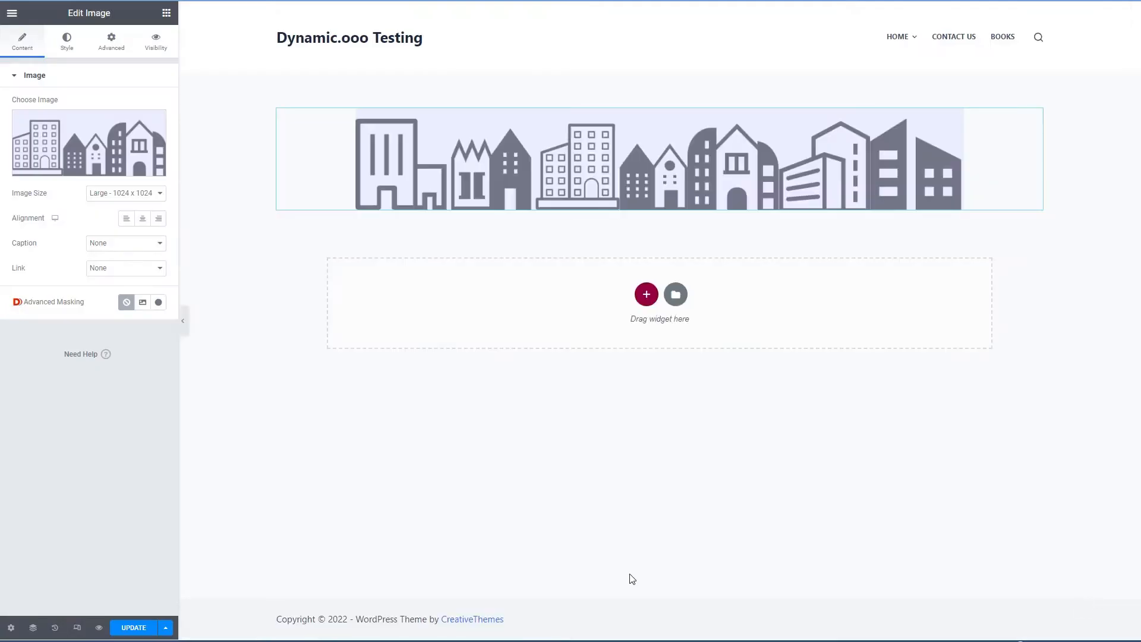
Set the content width of the image's container to Full Width
{"action": "left_click", "coordinate": [660, 103]}
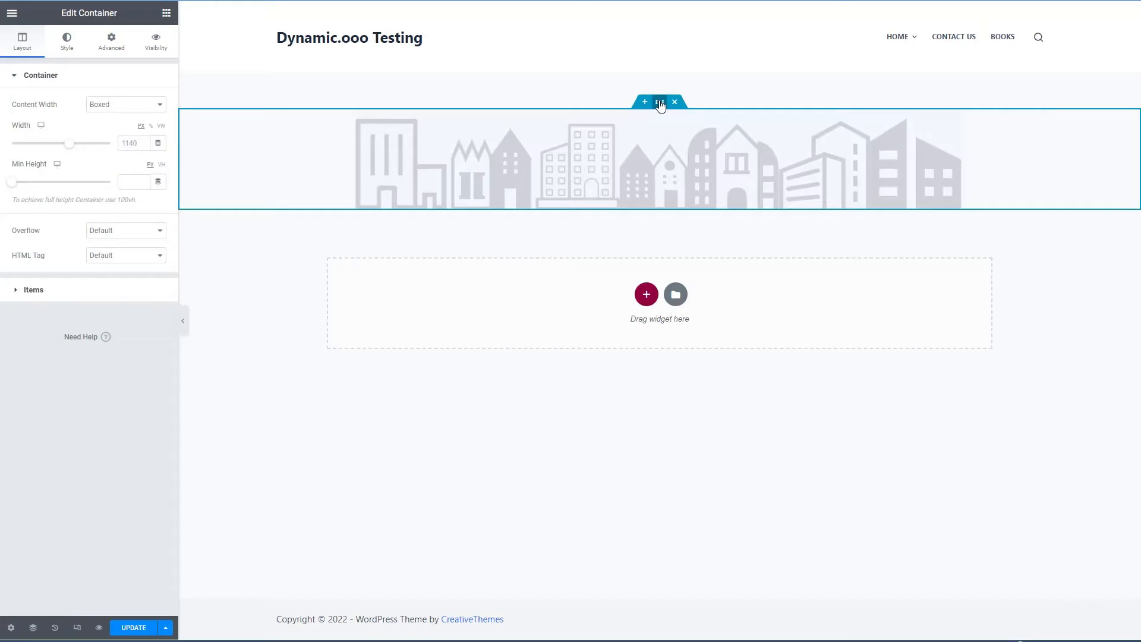
{"action": "left_click", "coordinate": [158, 104]}
{"action": "left_click", "coordinate": [118, 125]}
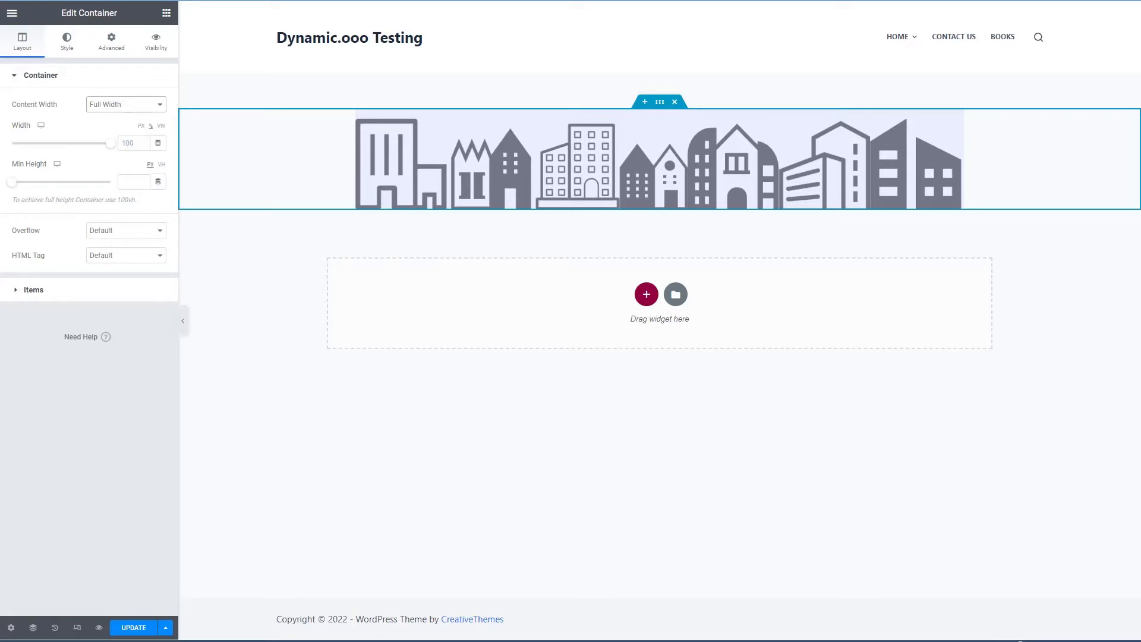
Set the width of the building banner image to 1400 in its style settings
{"action": "left_click", "coordinate": [541, 144]}
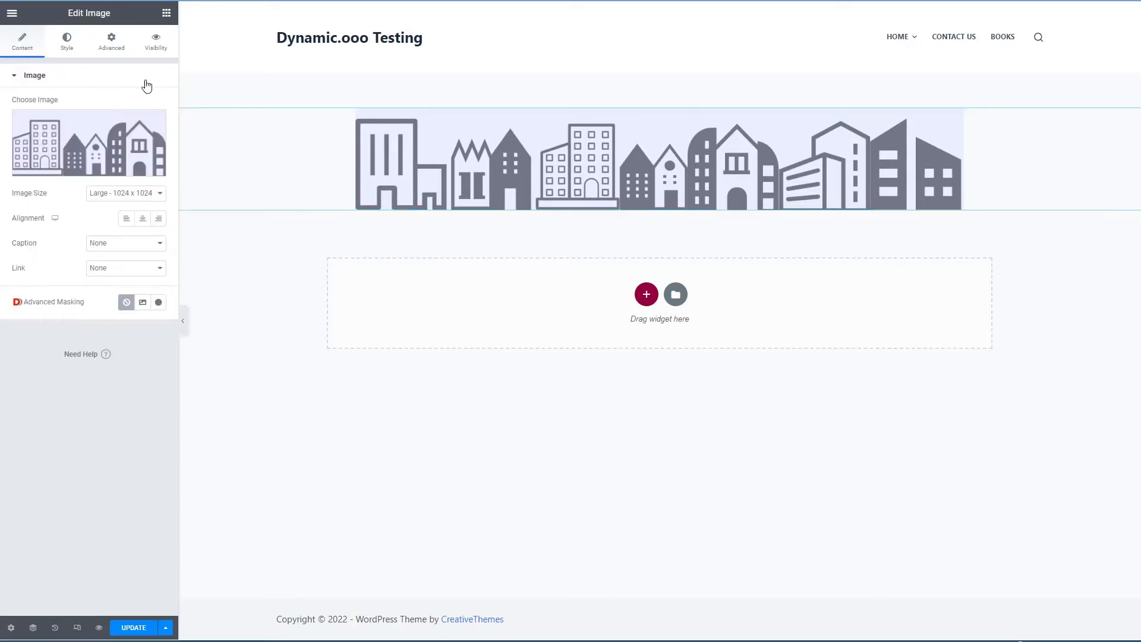
{"action": "left_click", "coordinate": [68, 43]}
{"action": "left_click", "coordinate": [131, 116]}
{"action": "type", "text": "1400"}
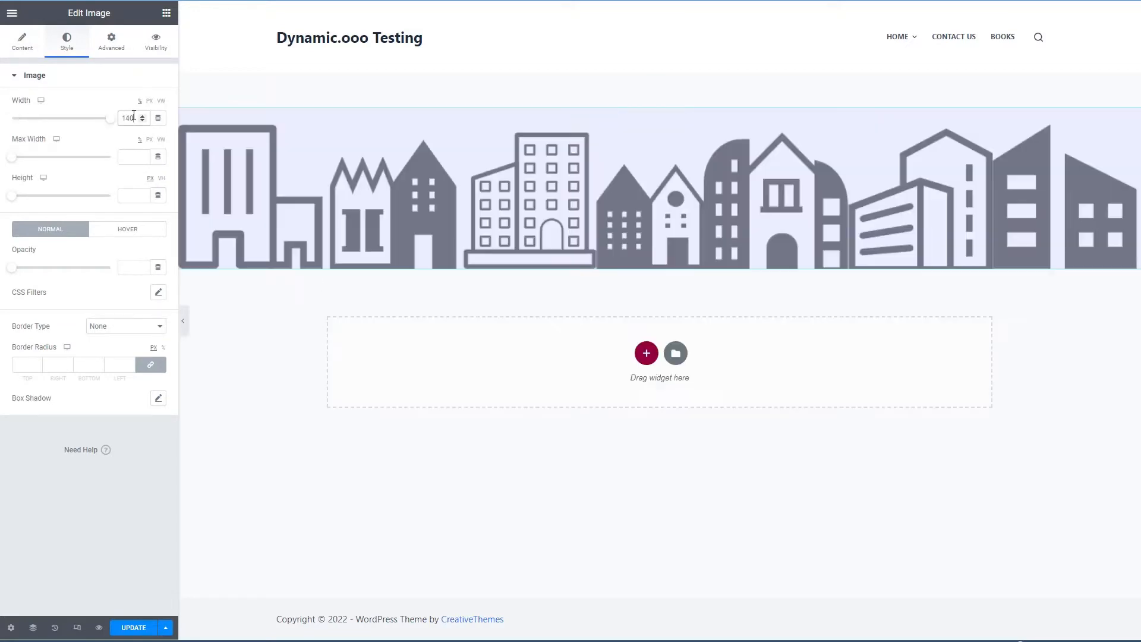
Set the height of the building banner image to 200 px
{"action": "left_click", "coordinate": [130, 196]}
{"action": "type", "text": "200"}
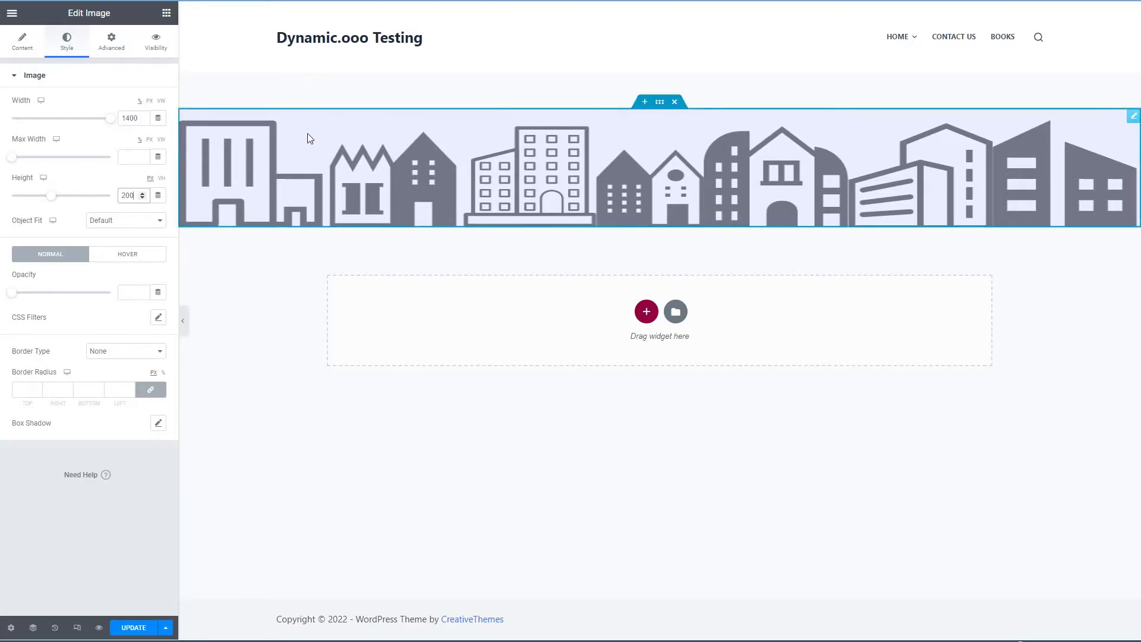
Give the page body a Classic background in colour #E9EEFF and update the page
{"action": "left_click", "coordinate": [10, 627]}
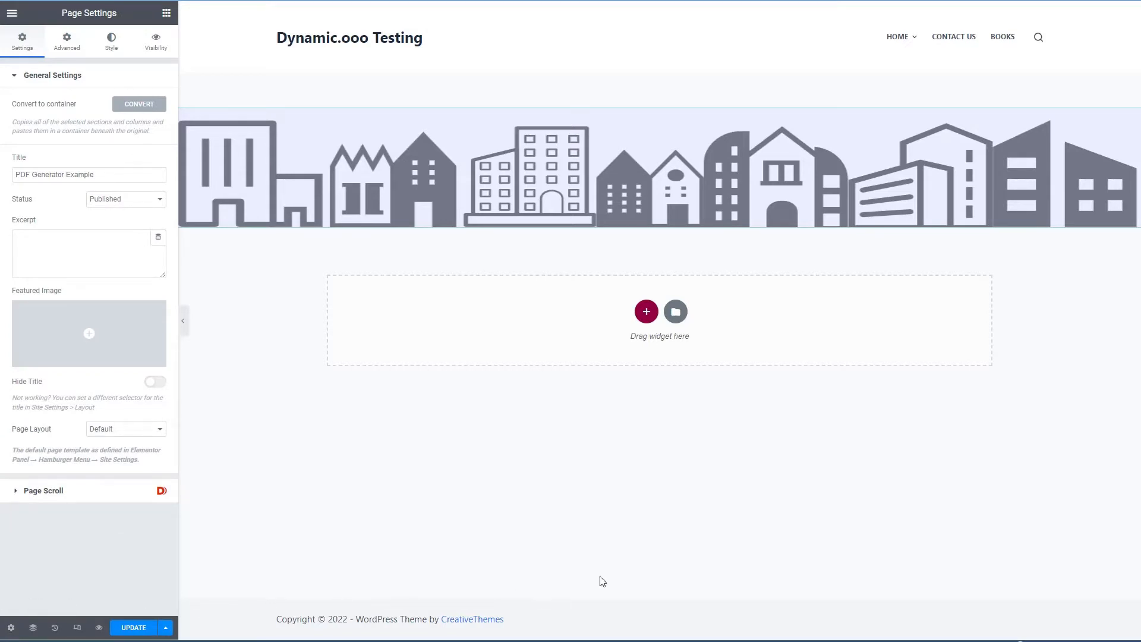
{"action": "left_click", "coordinate": [111, 41]}
{"action": "left_click", "coordinate": [143, 107]}
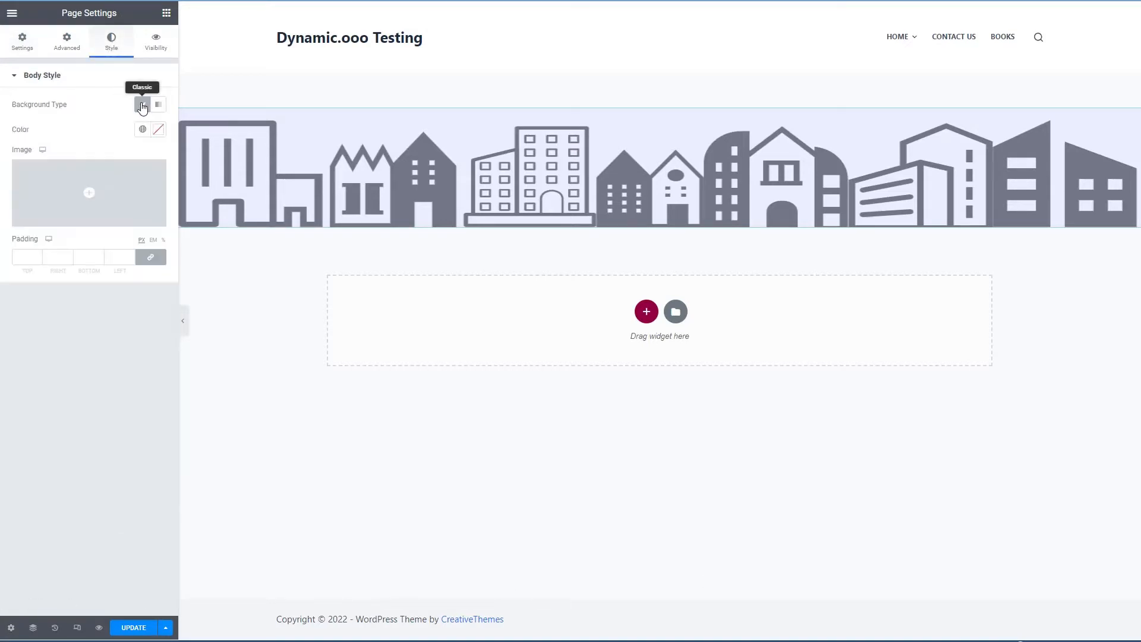
{"action": "left_click", "coordinate": [159, 131]}
{"action": "left_click", "coordinate": [54, 308]}
{"action": "left_click_drag", "start_coordinate": [55, 310], "coordinate": [20, 316]}
{"action": "type", "text": "#E9EEFF"}
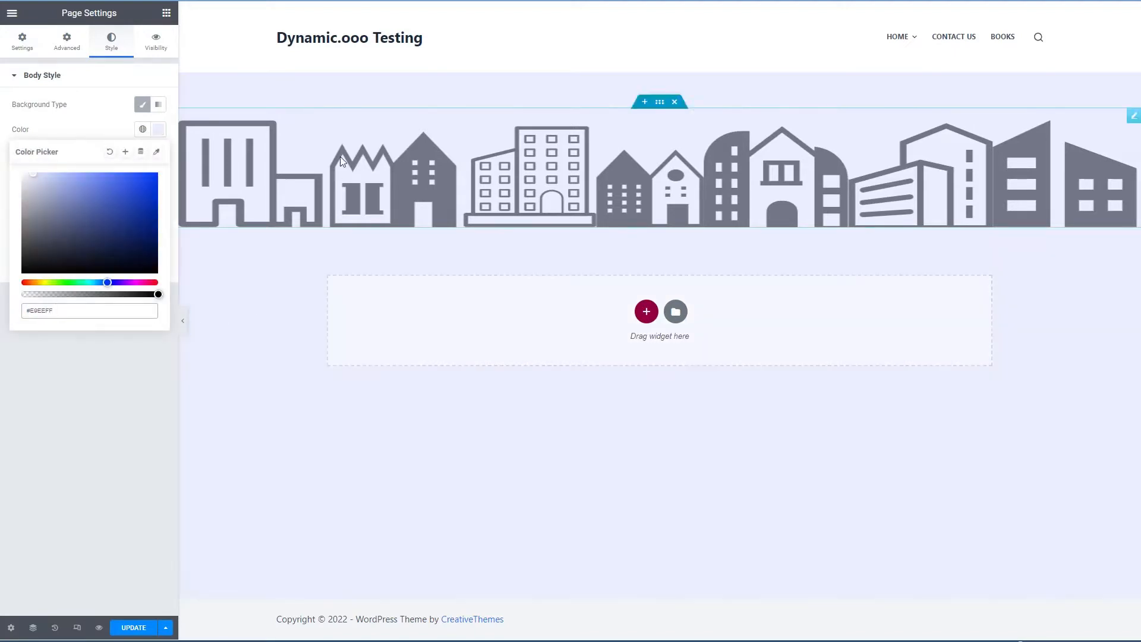
{"action": "left_click", "coordinate": [133, 629]}
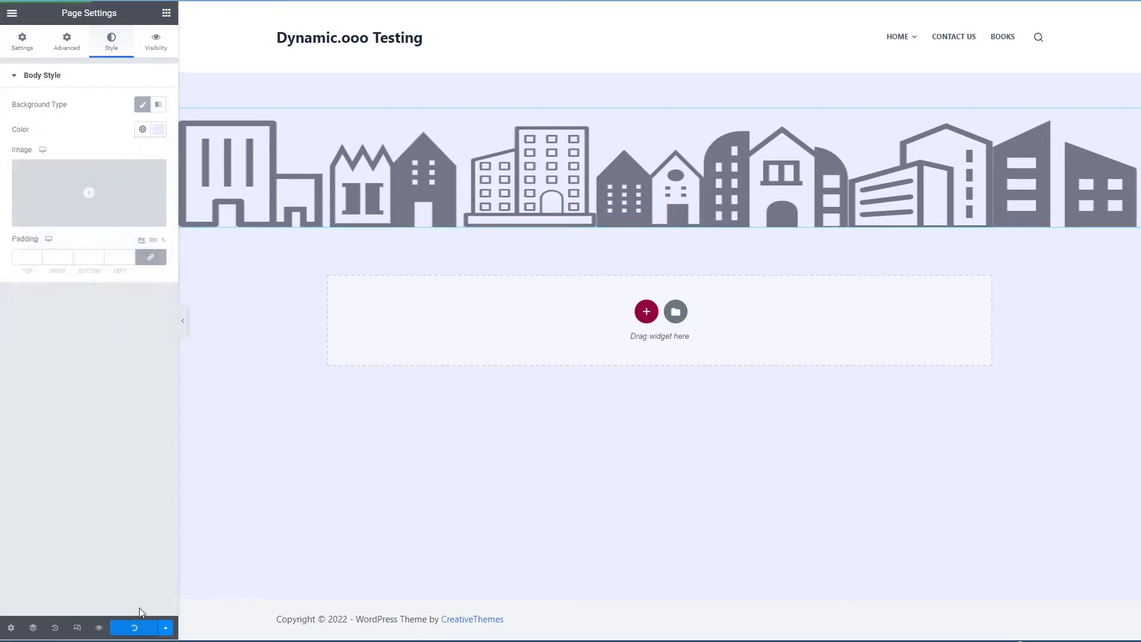
Add a single-column container below the banner and narrow its boxed content width
{"action": "left_click", "coordinate": [647, 312]}
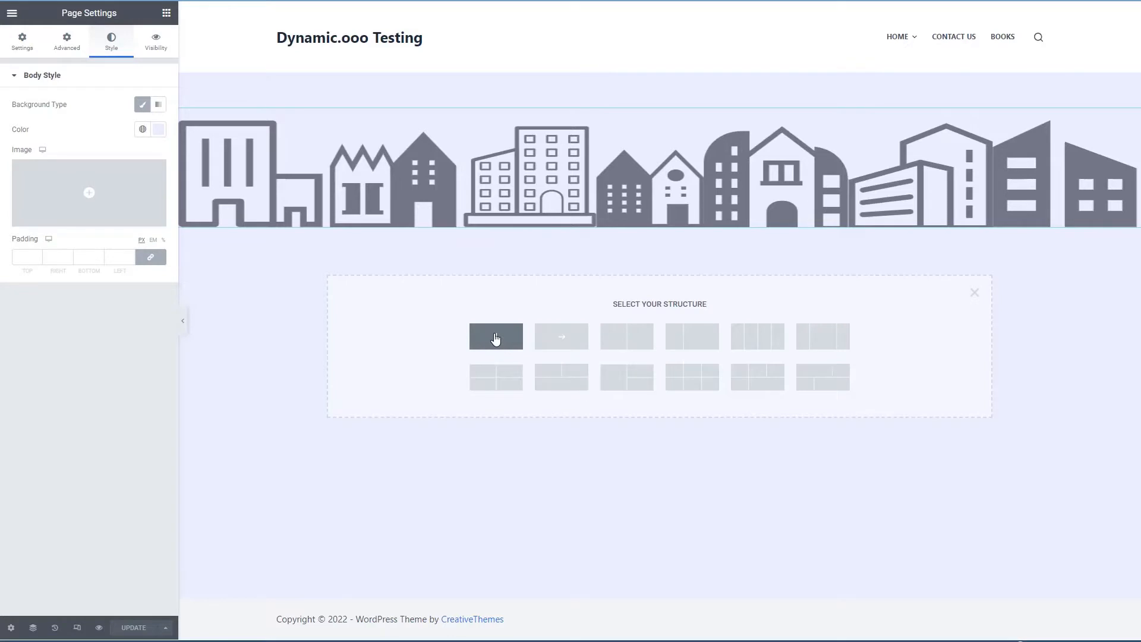
{"action": "left_click", "coordinate": [497, 338]}
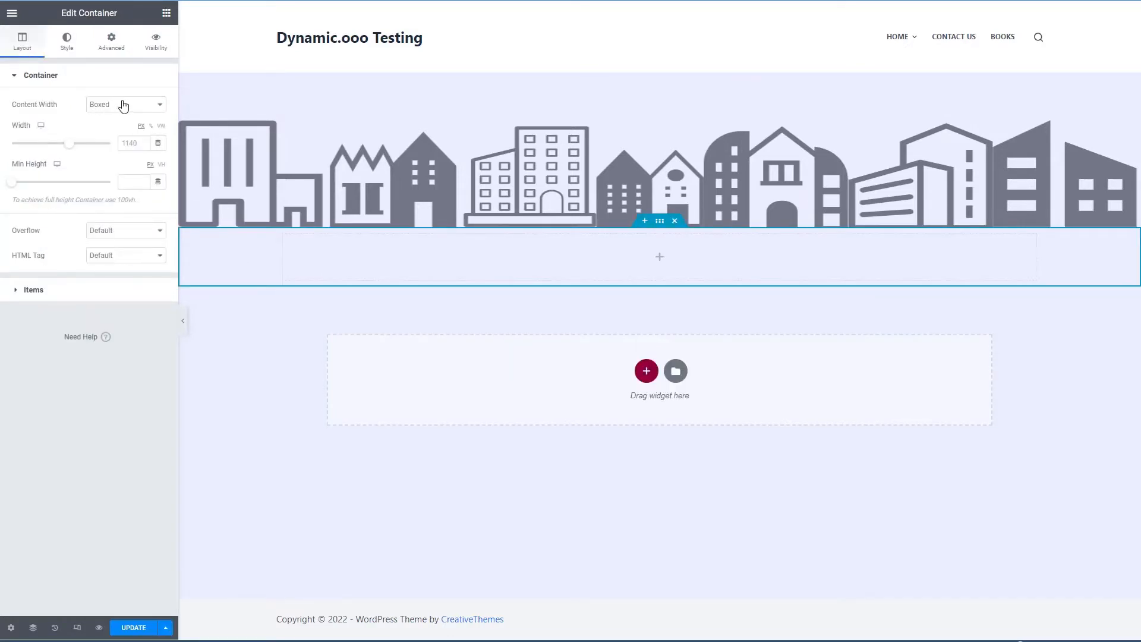
{"action": "left_click", "coordinate": [138, 142]}
{"action": "type", "text": "100"}
Place a Heading widget in the new container with the title "Request for University Admission Information"
{"action": "left_click", "coordinate": [660, 257]}
{"action": "left_click_drag", "start_coordinate": [132, 154], "coordinate": [478, 256]}
{"action": "left_click_drag", "start_coordinate": [118, 117], "coordinate": [17, 117]}
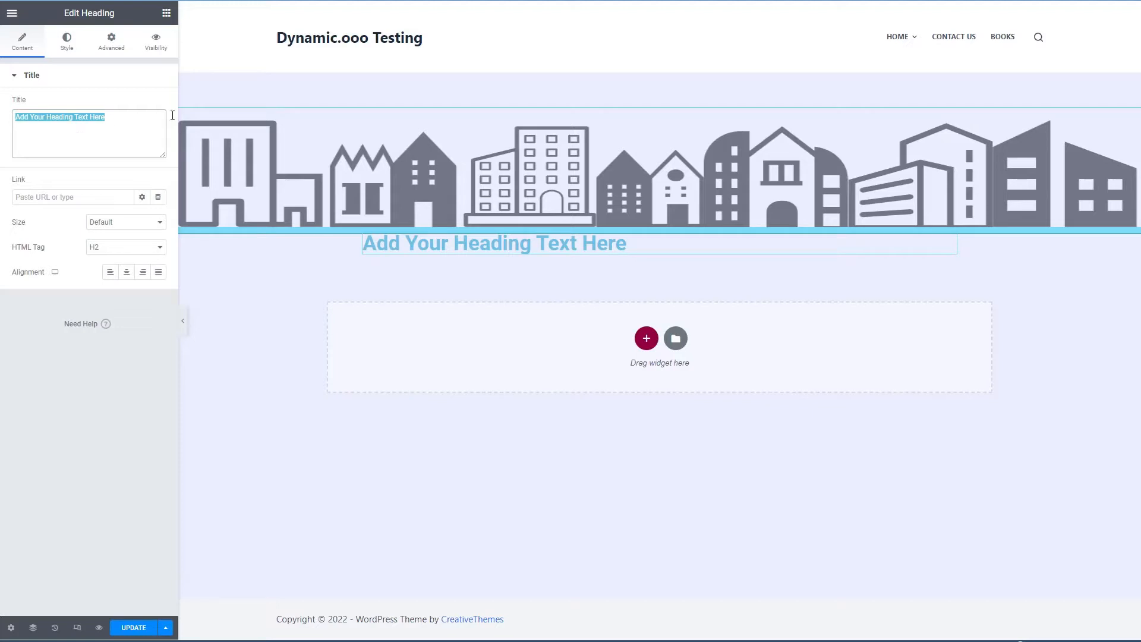
{"action": "type", "text": "Request for University Admission Information"}
Set the heading's text color to the saved global black
{"action": "left_click", "coordinate": [74, 40]}
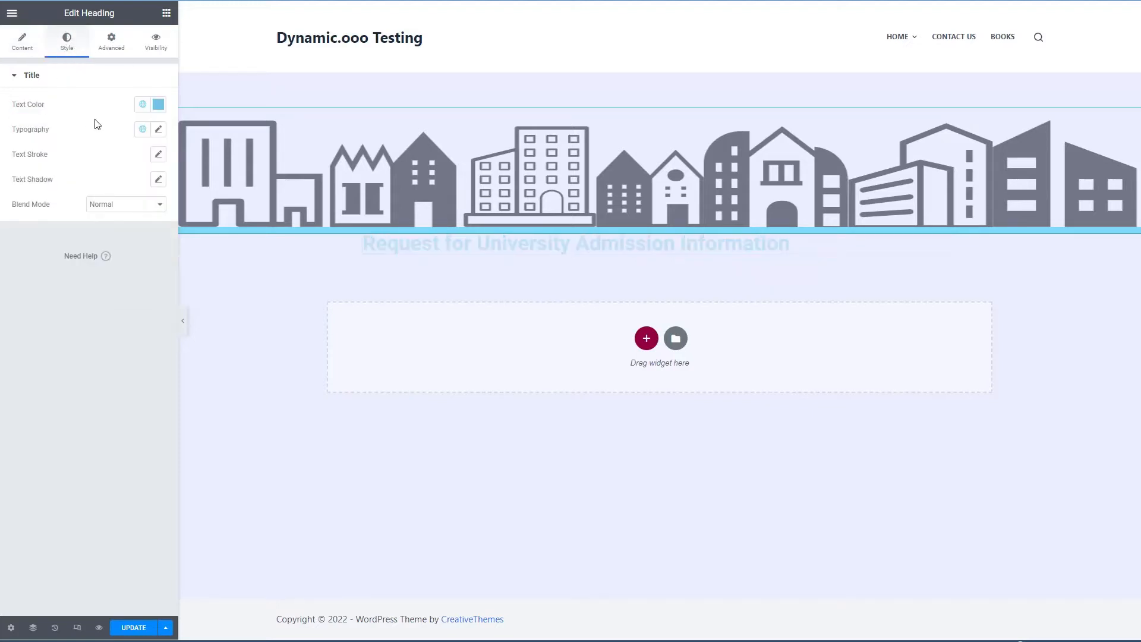
{"action": "left_click", "coordinate": [144, 107]}
{"action": "left_click", "coordinate": [25, 284]}
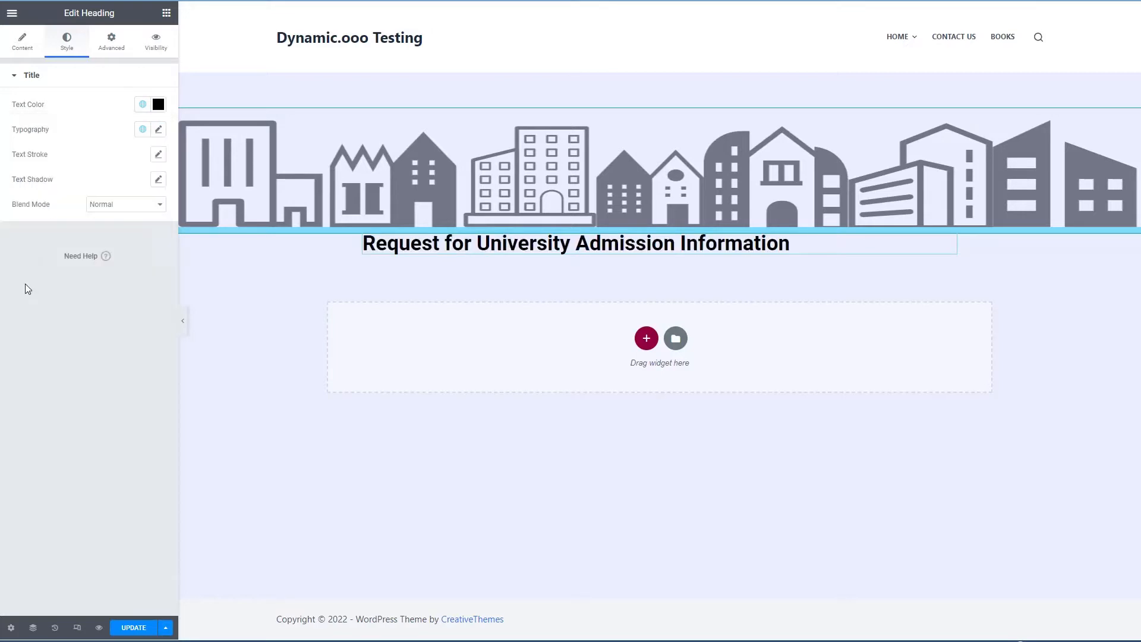
Unlink the heading's margins and set both the top and bottom margin to 20 px
{"action": "left_click", "coordinate": [116, 40]}
{"action": "left_click", "coordinate": [150, 117]}
{"action": "left_click", "coordinate": [21, 117]}
{"action": "type", "text": "20"}
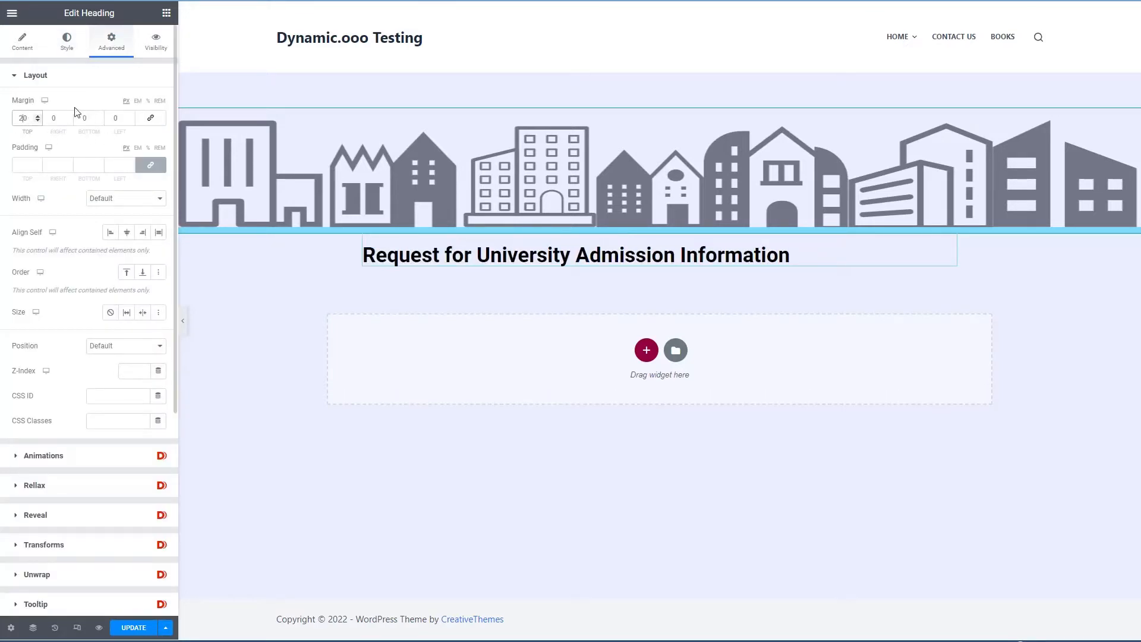
{"action": "left_click", "coordinate": [88, 116]}
{"action": "type", "text": "20"}
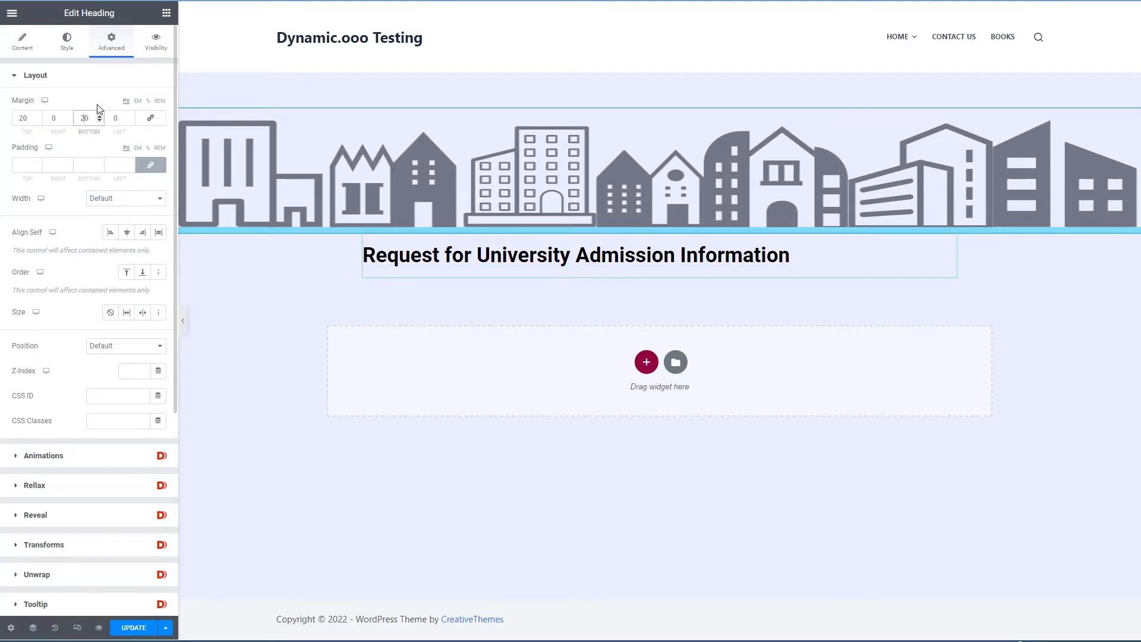
Add a Text Editor below the heading reading "Please fill out the form below to request information about our University. A packet will be emailed to you."
{"action": "left_click", "coordinate": [167, 12]}
{"action": "left_click_drag", "start_coordinate": [122, 215], "coordinate": [423, 274]}
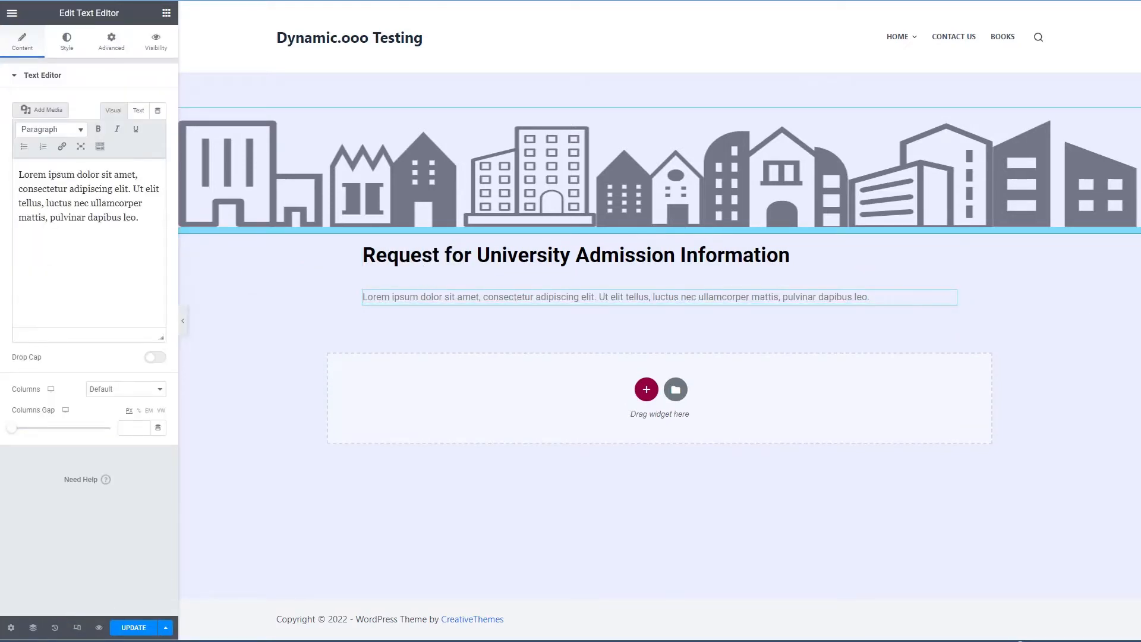
{"action": "left_click_drag", "start_coordinate": [145, 218], "coordinate": [18, 174]}
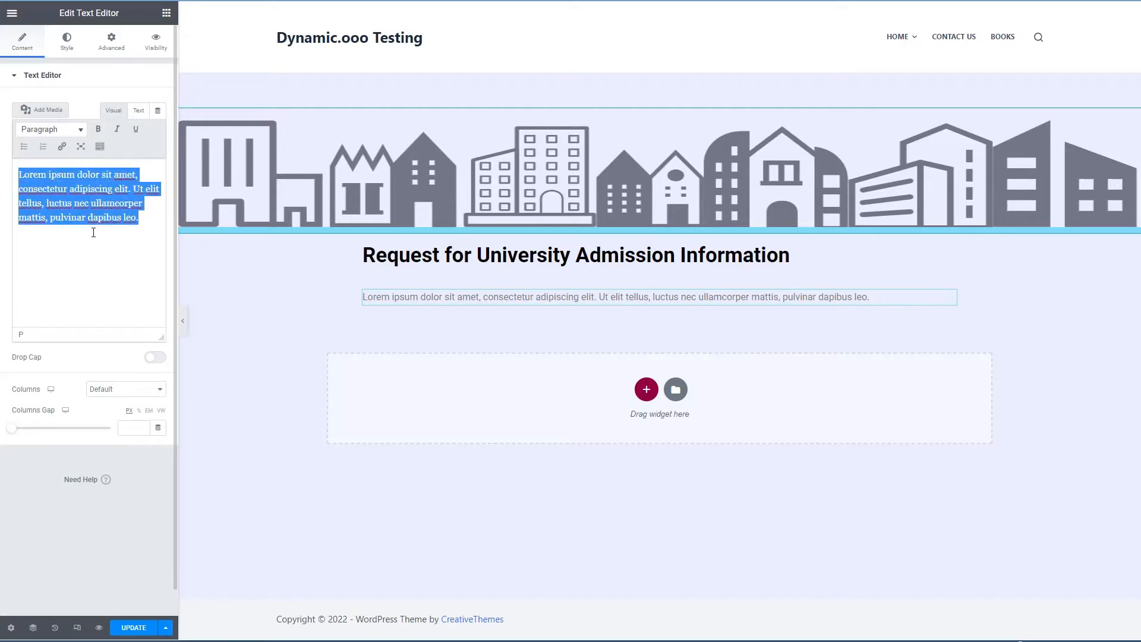
{"action": "type", "text": "Please fill out the form below to request information about our University.  A packet will be emailed to you."}
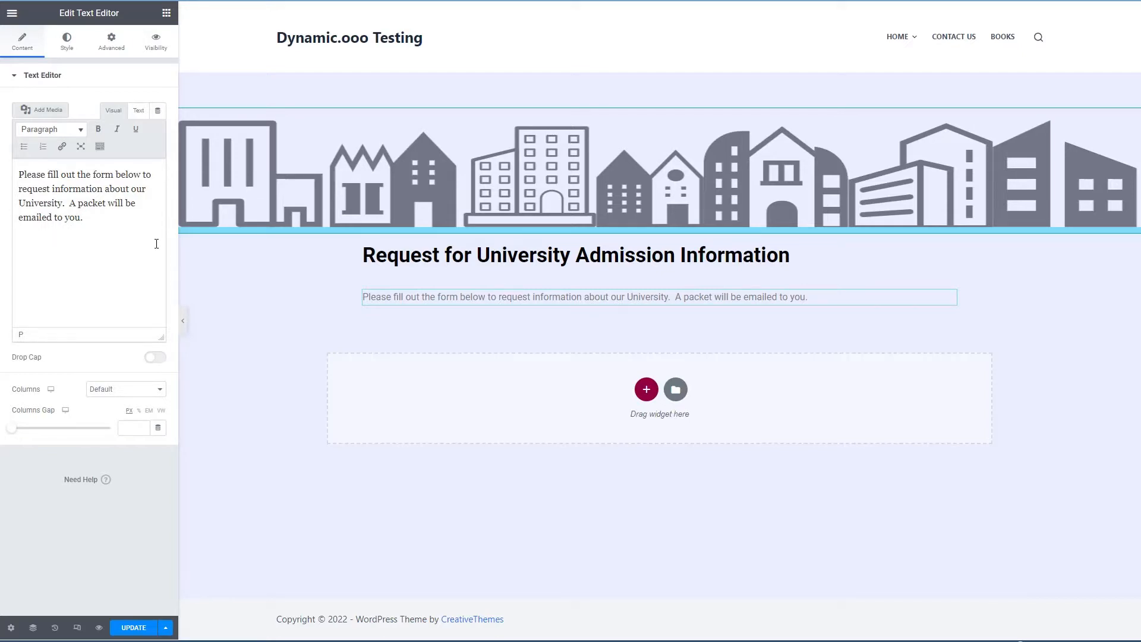
Set the intro paragraph's text color to the global black, Saved Color #7
{"action": "left_click", "coordinate": [67, 43]}
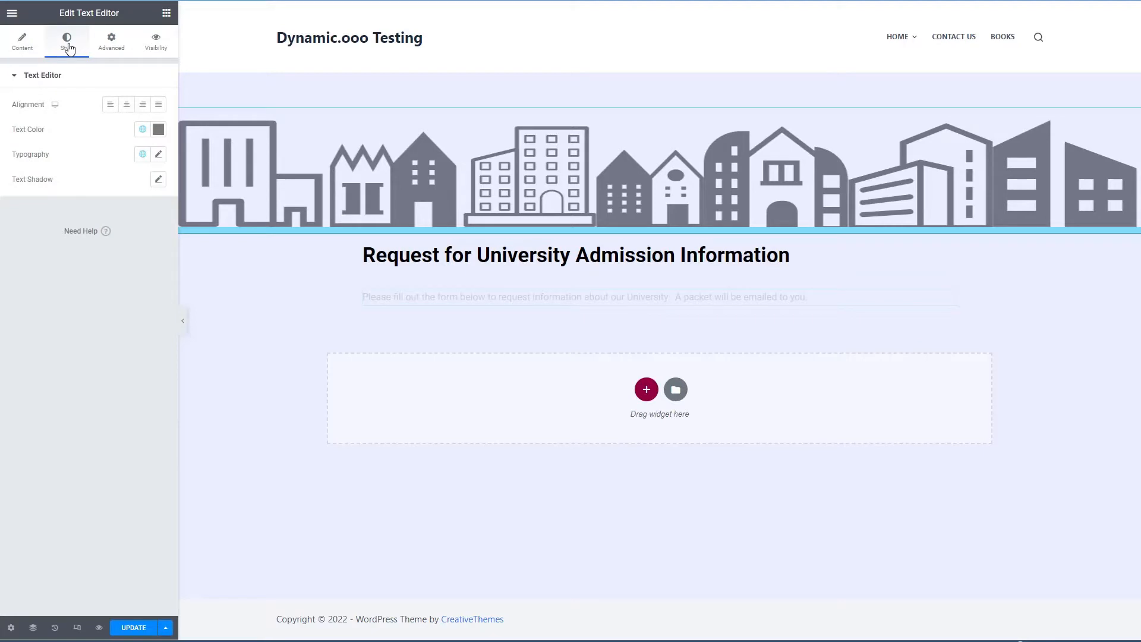
{"action": "left_click", "coordinate": [158, 129]}
{"action": "left_click", "coordinate": [143, 129]}
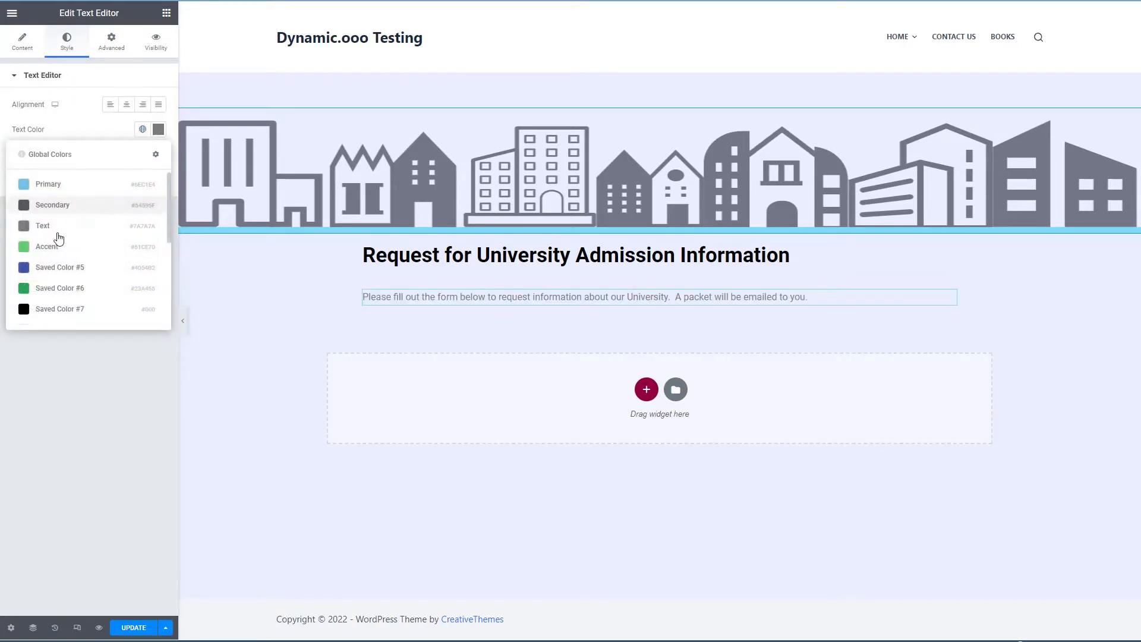
{"action": "left_click", "coordinate": [24, 305]}
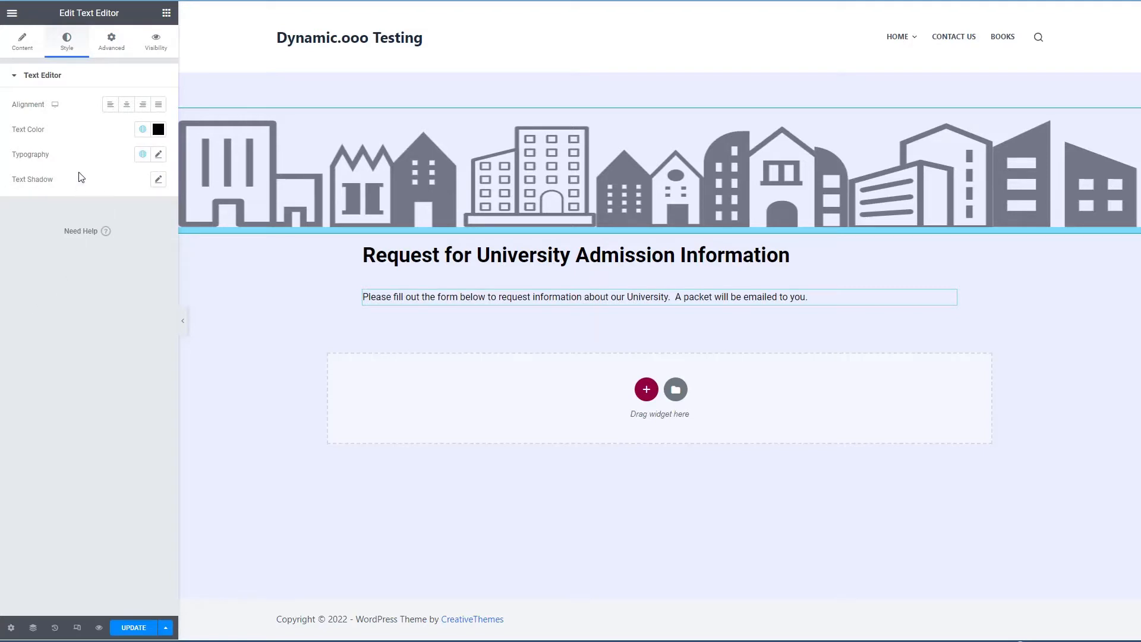
Set the intro paragraph's typography size to 21 px
{"action": "left_click", "coordinate": [159, 156]}
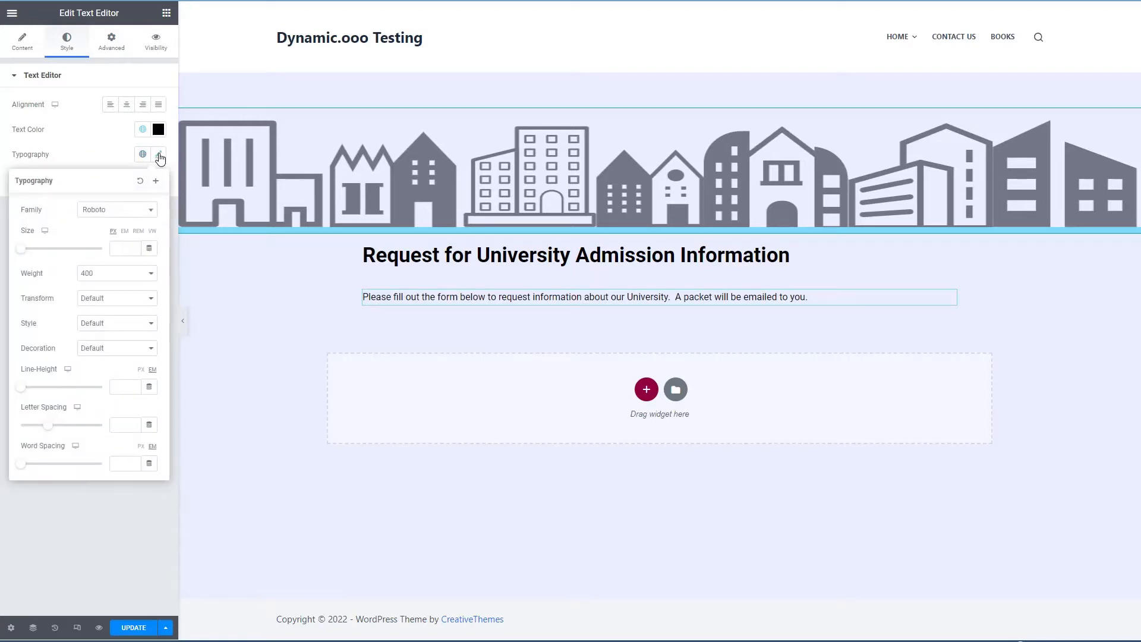
{"action": "left_click", "coordinate": [25, 249]}
{"action": "left_click_drag", "start_coordinate": [25, 249], "coordinate": [29, 249]}
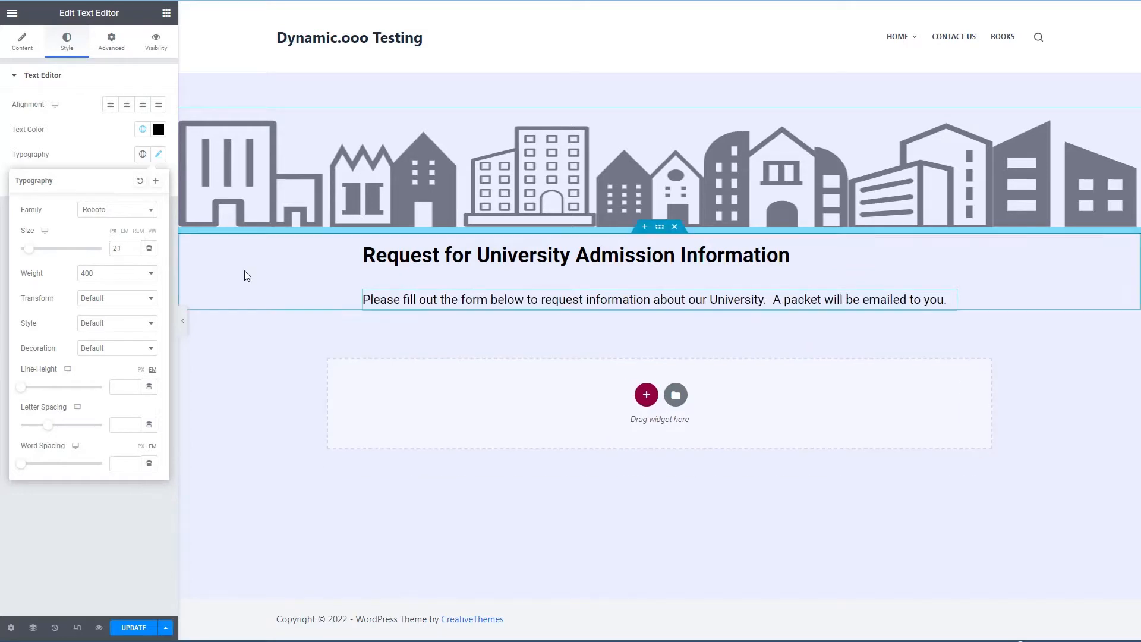
{"action": "left_click", "coordinate": [314, 262]}
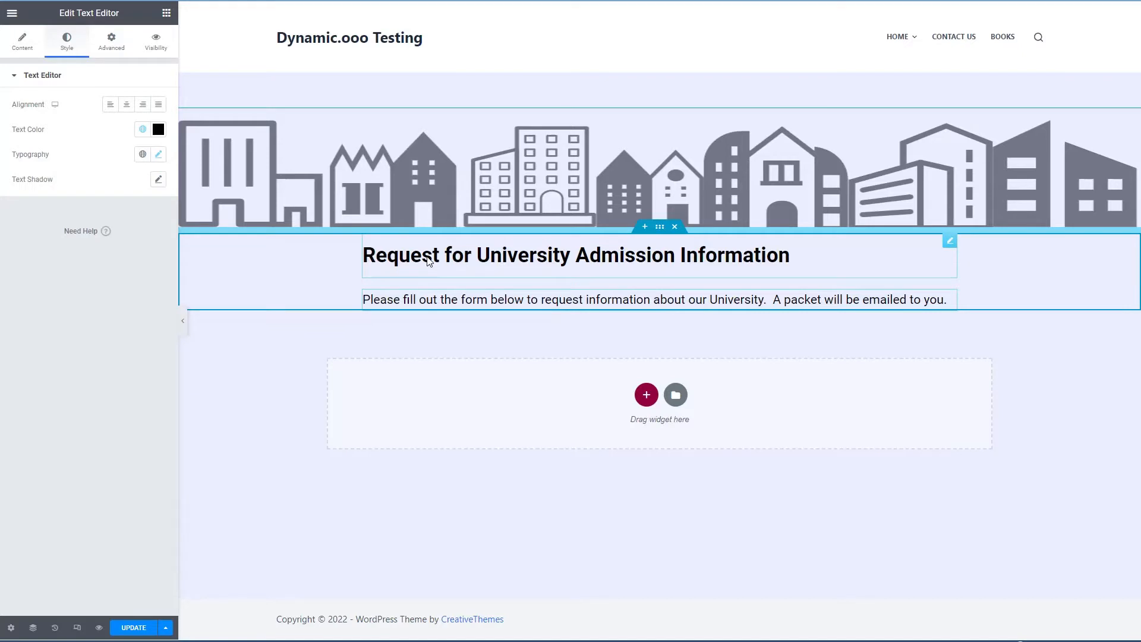
Reduce the heading's bottom margin to 0
{"action": "left_click", "coordinate": [430, 261]}
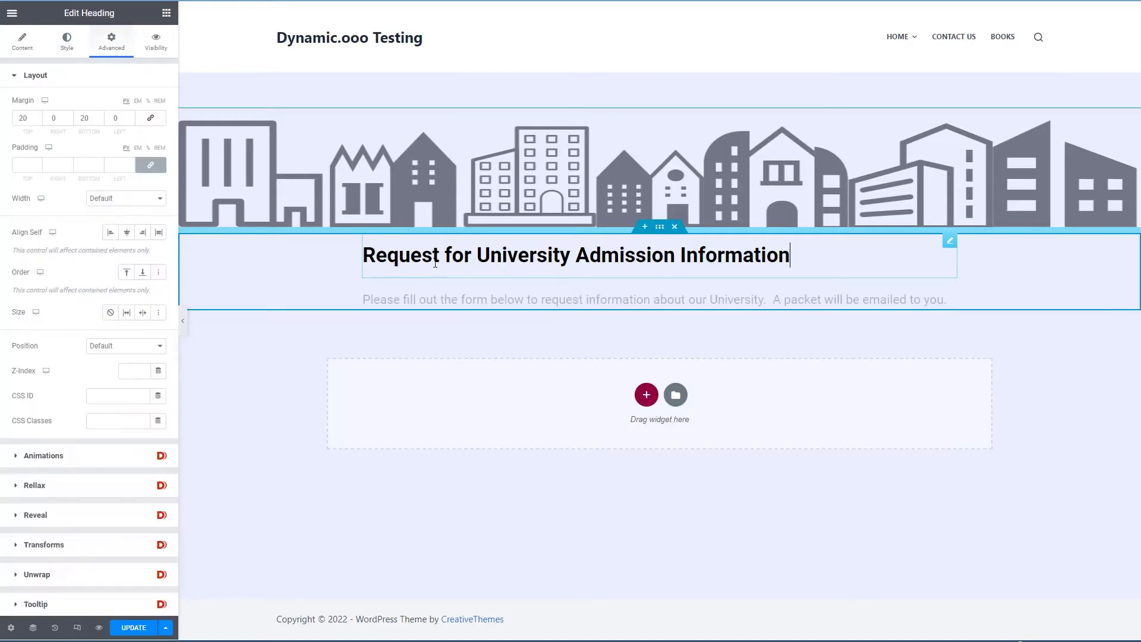
{"action": "double_click", "coordinate": [84, 119]}
{"action": "type", "text": "0"}
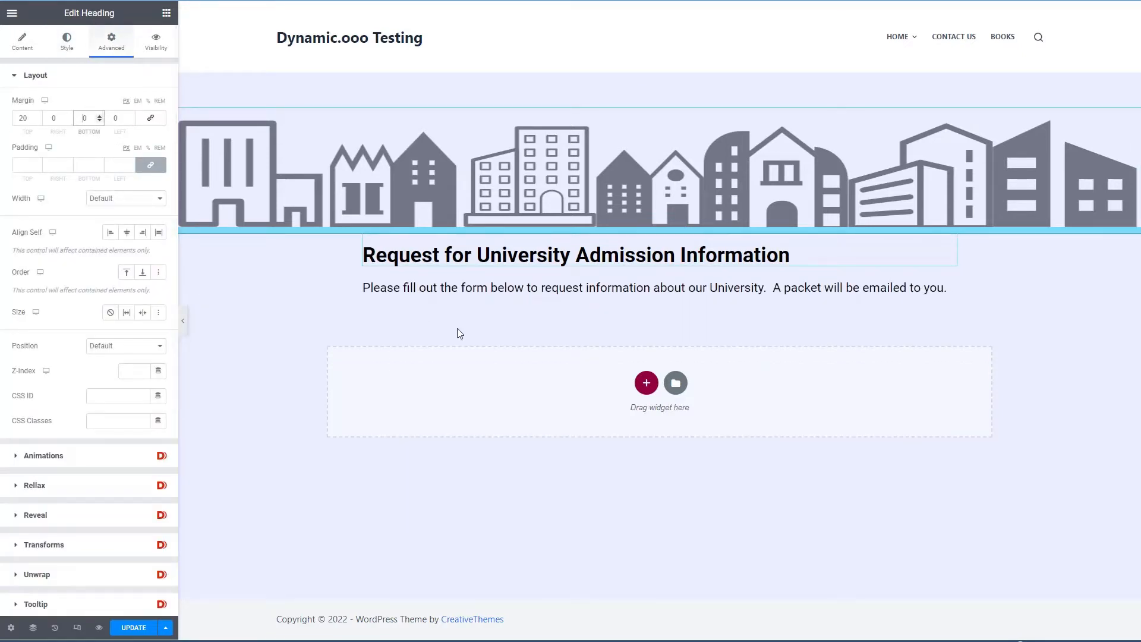
Search the widgets for "form" and place a Form widget below the intro paragraph
{"action": "left_click", "coordinate": [504, 314]}
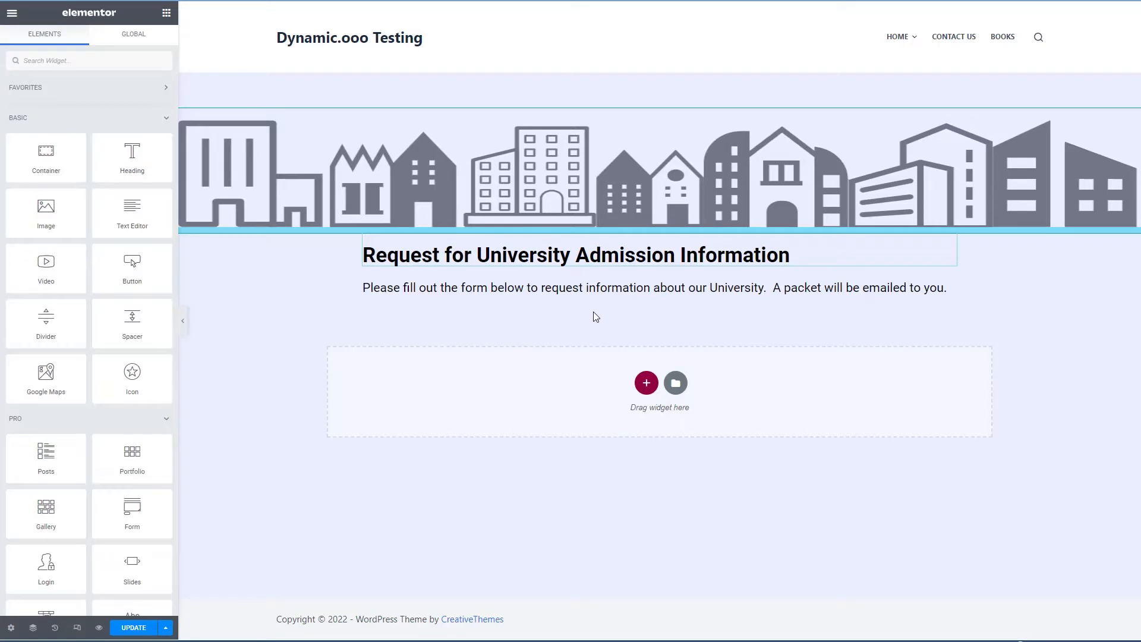
{"action": "left_click", "coordinate": [57, 60]}
{"action": "type", "text": "form"}
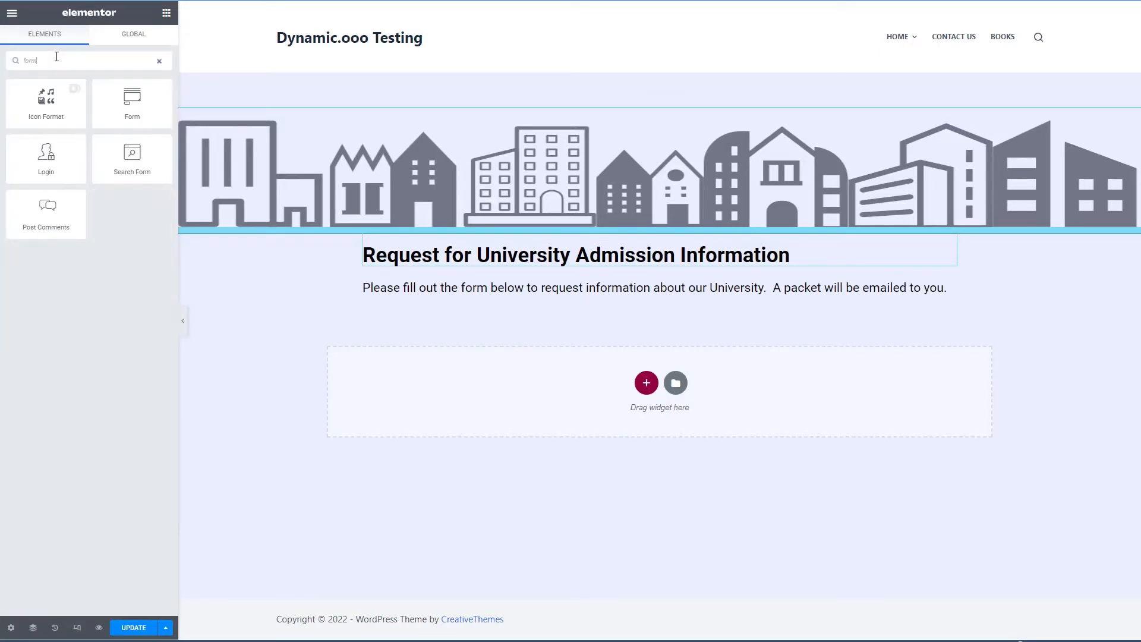
{"action": "left_click_drag", "start_coordinate": [132, 102], "coordinate": [441, 287]}
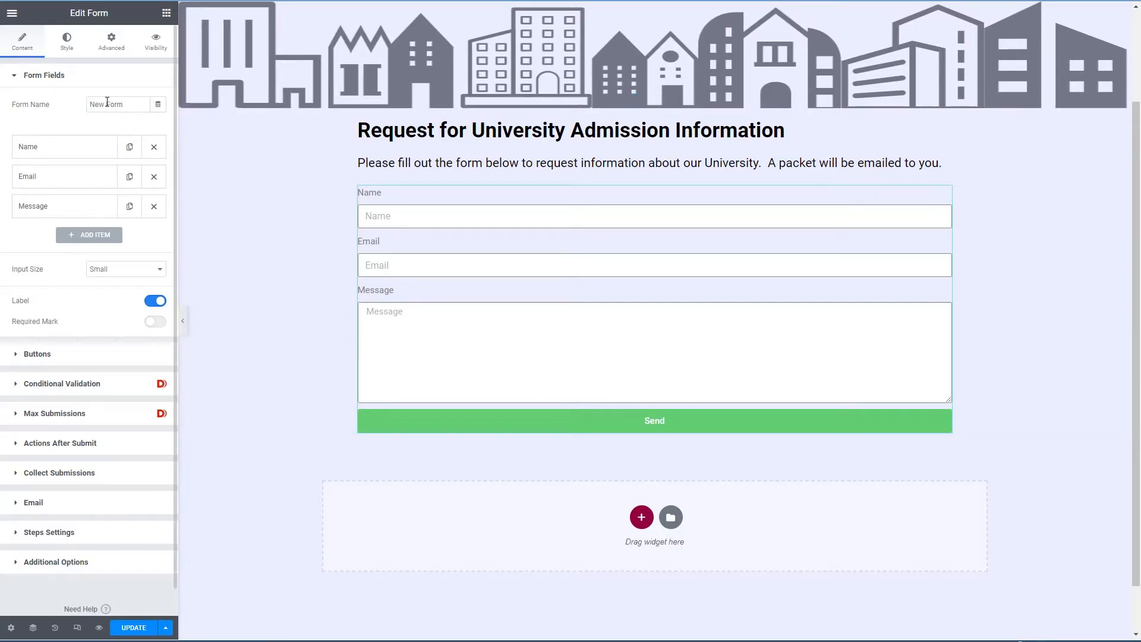
Name the form "Request for Information" and remove its Message field
{"action": "left_click_drag", "start_coordinate": [105, 103], "coordinate": [75, 105]}
{"action": "type", "text": "Re"}
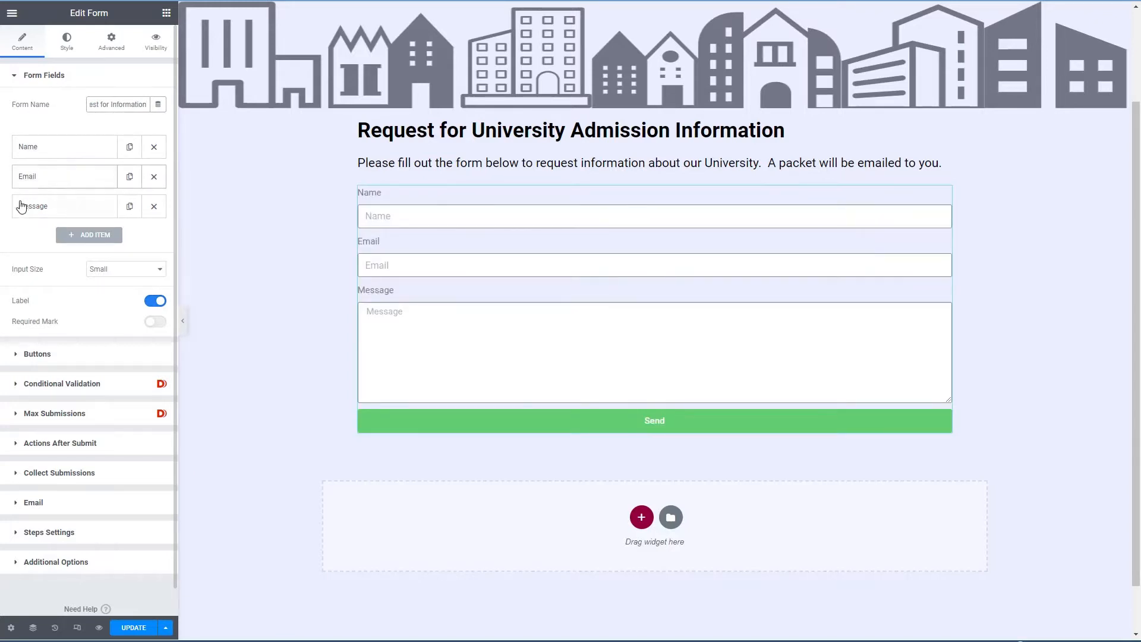
{"action": "left_click", "coordinate": [154, 207]}
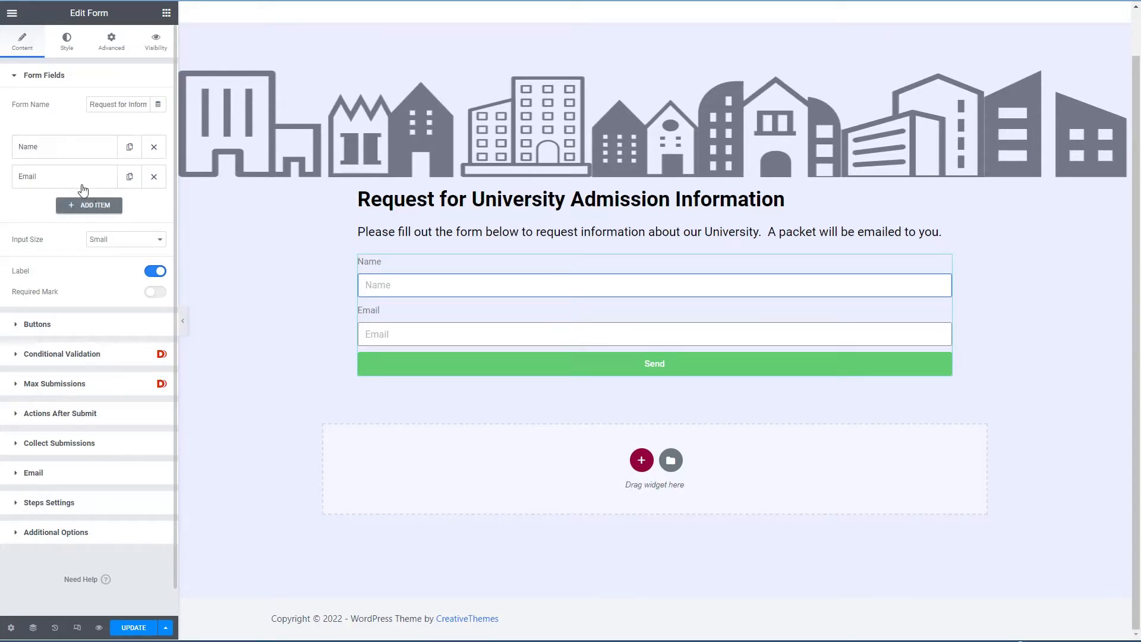
Set the column width of the form's Name field to 50%
{"action": "left_click", "coordinate": [63, 149]}
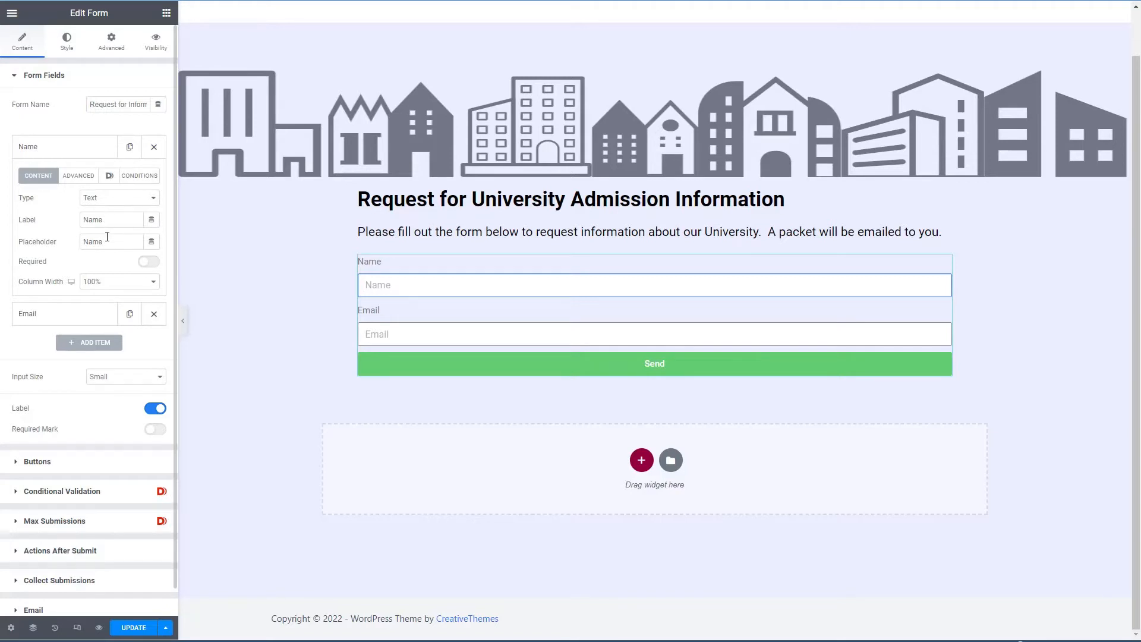
{"action": "left_click", "coordinate": [116, 283]}
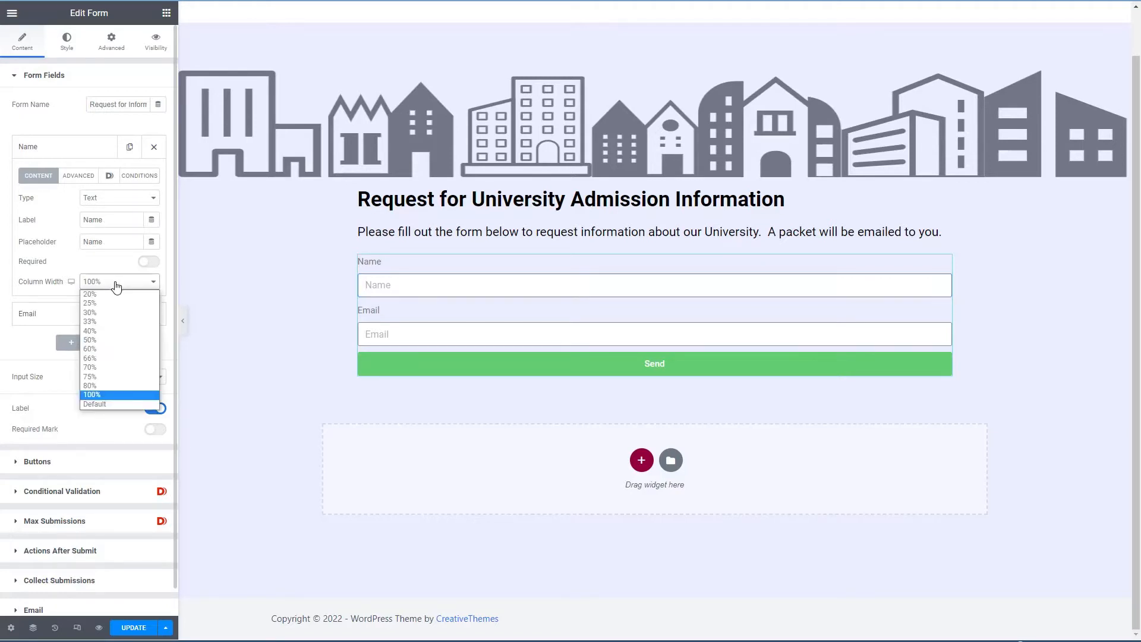
{"action": "left_click", "coordinate": [106, 341]}
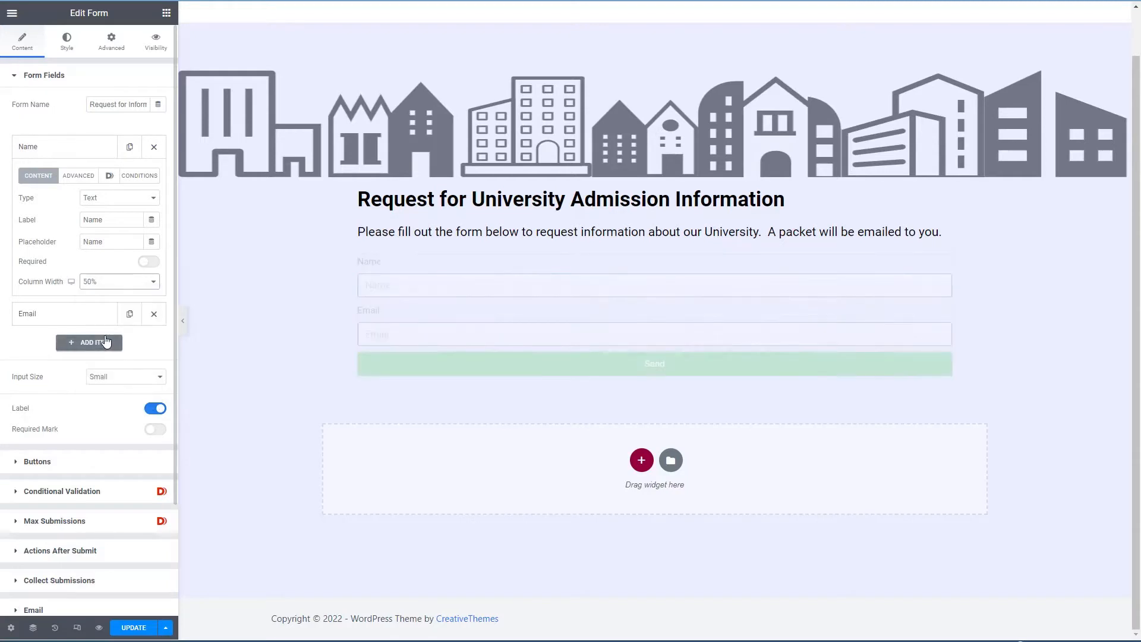
Review the Name field's advanced options, Dynamic.ooo description setting and display conditions, and return to its content settings
{"action": "left_click", "coordinate": [78, 176]}
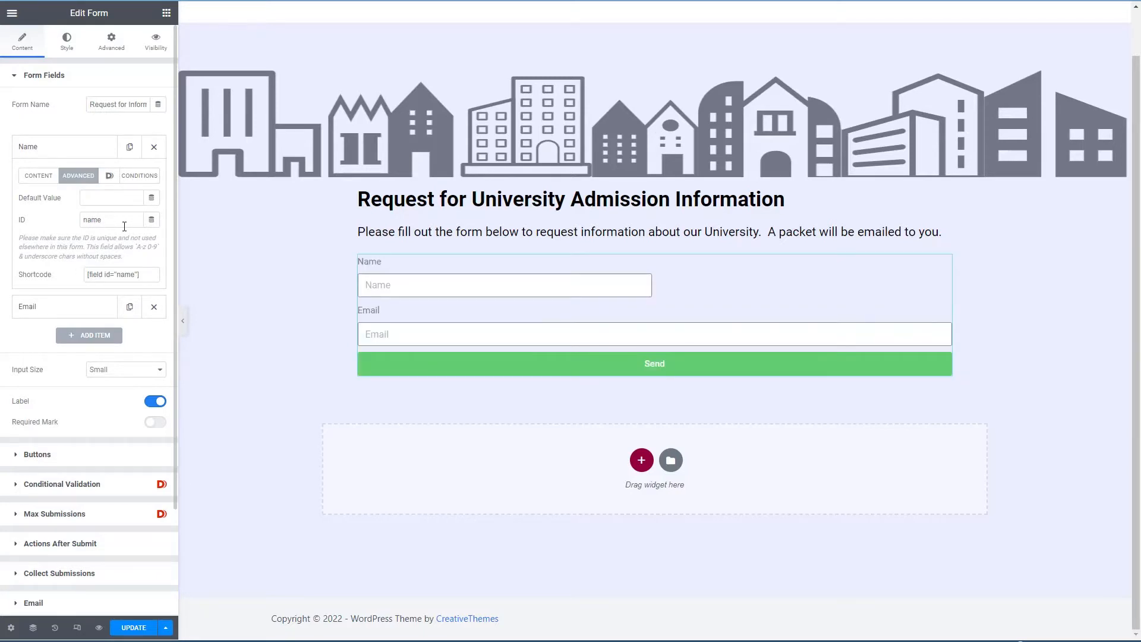
{"action": "left_click", "coordinate": [110, 177]}
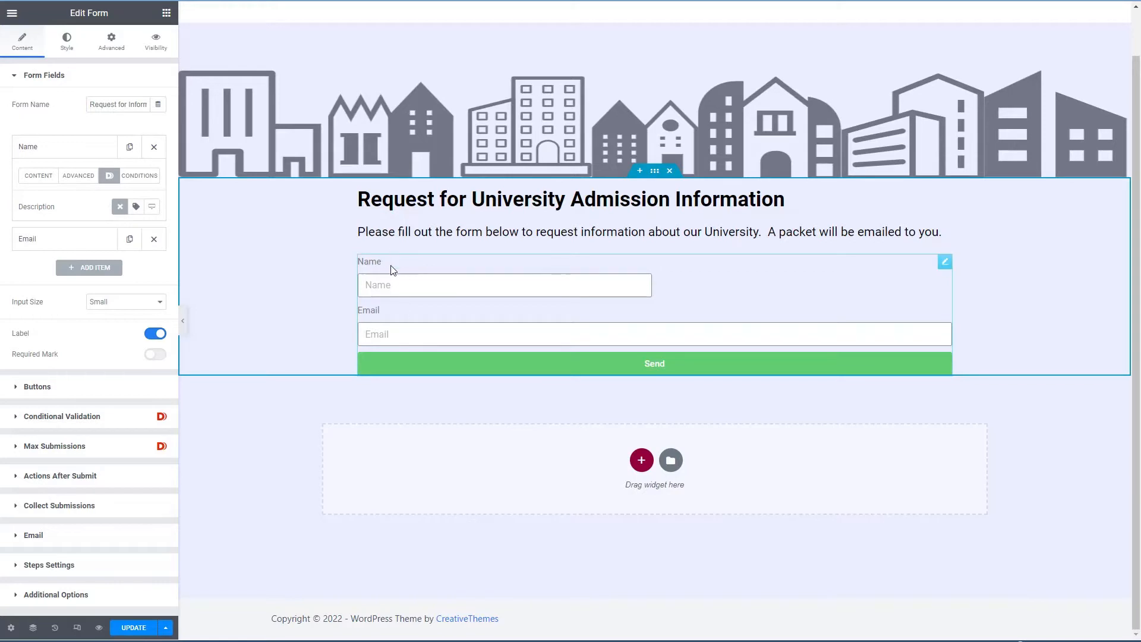
{"action": "left_click", "coordinate": [141, 177]}
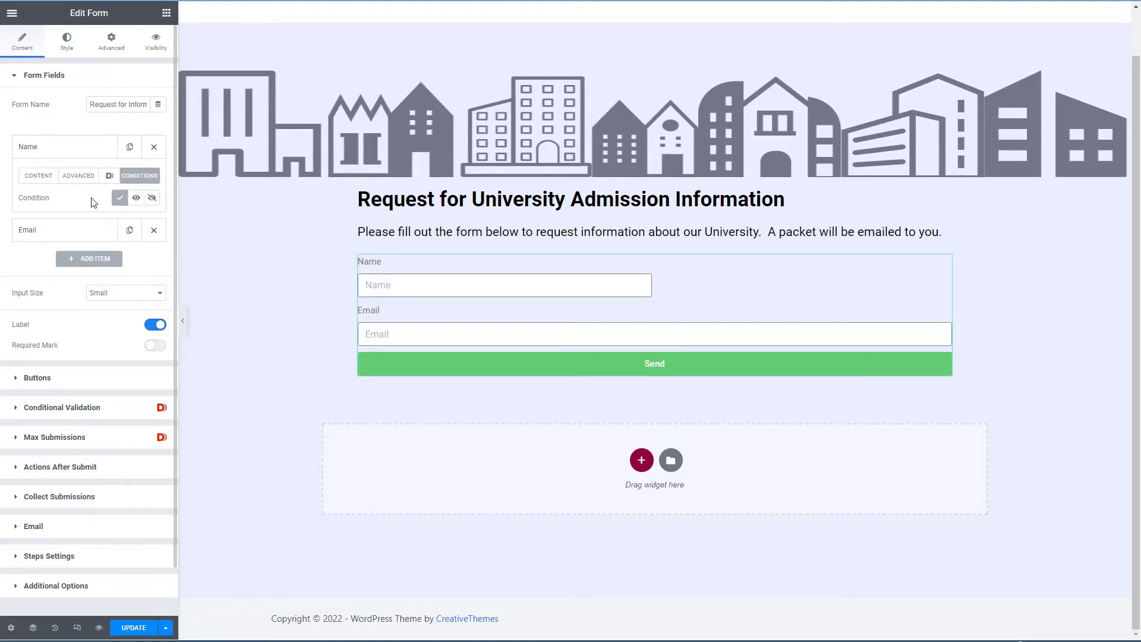
{"action": "left_click", "coordinate": [38, 176]}
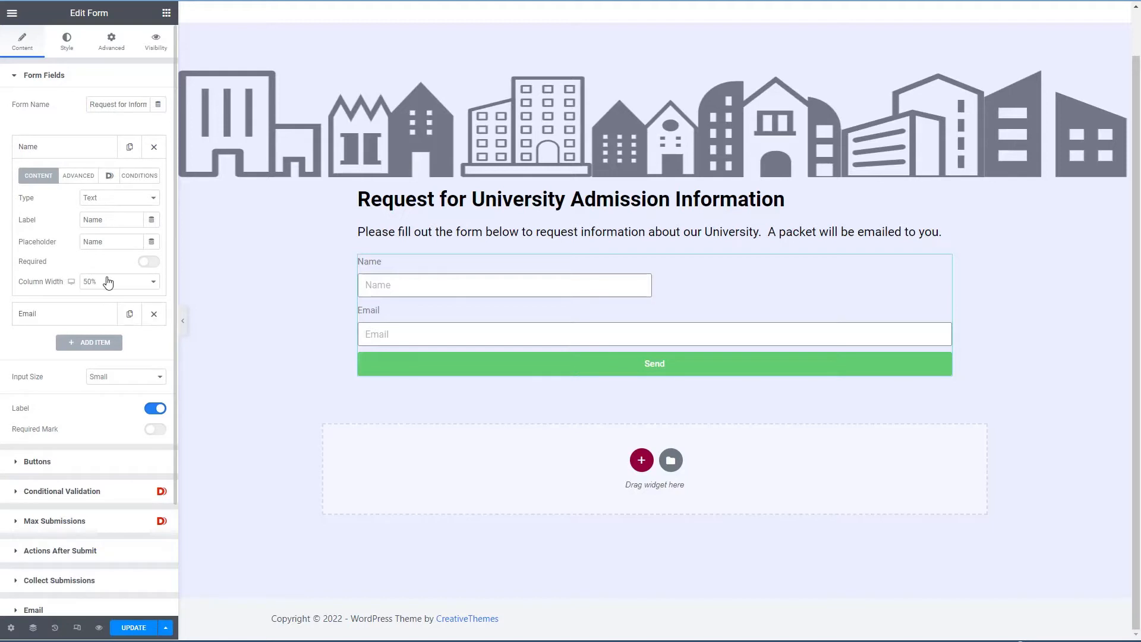
Make the Name field required and set the Email field's column width to 50%
{"action": "left_click", "coordinate": [154, 262]}
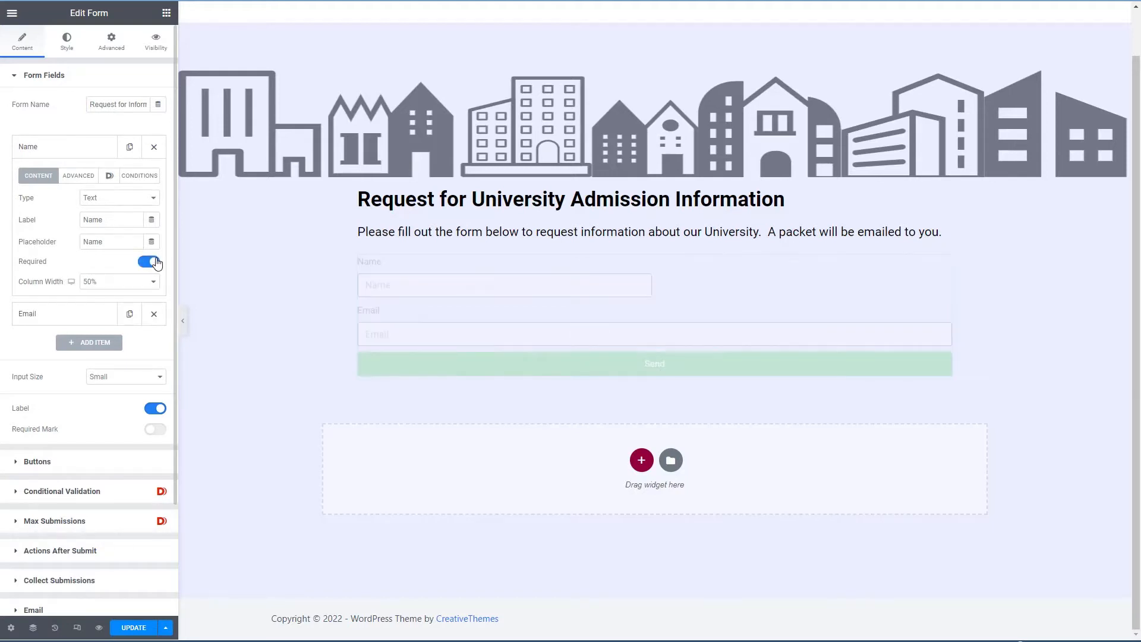
{"action": "left_click", "coordinate": [68, 320]}
{"action": "left_click", "coordinate": [119, 312]}
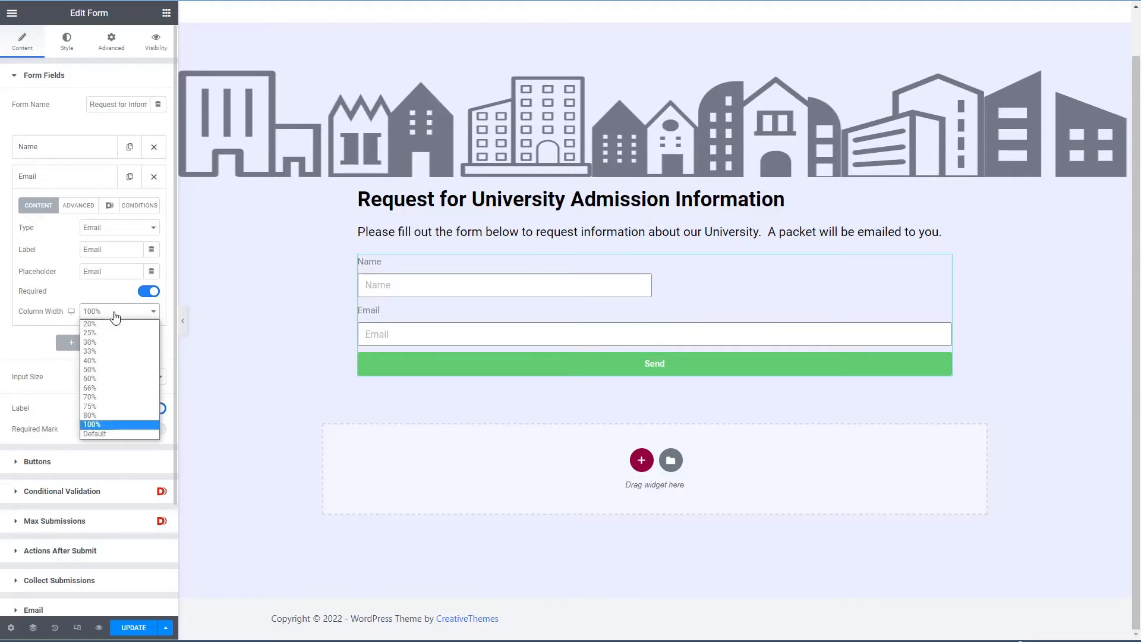
{"action": "left_click", "coordinate": [116, 369]}
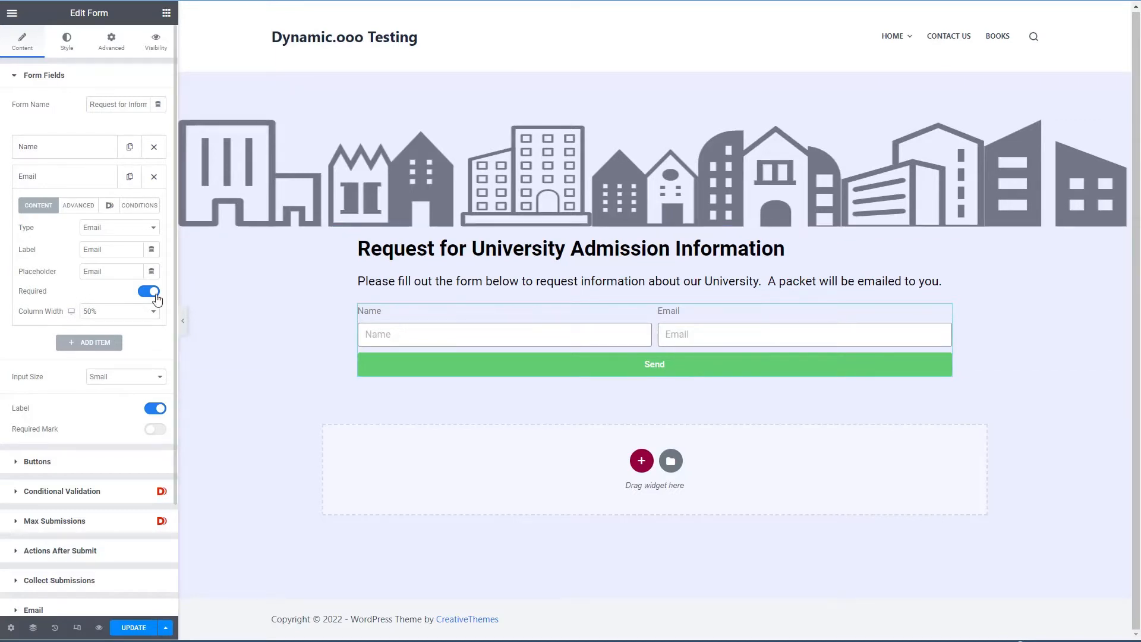
{"action": "left_click", "coordinate": [78, 206]}
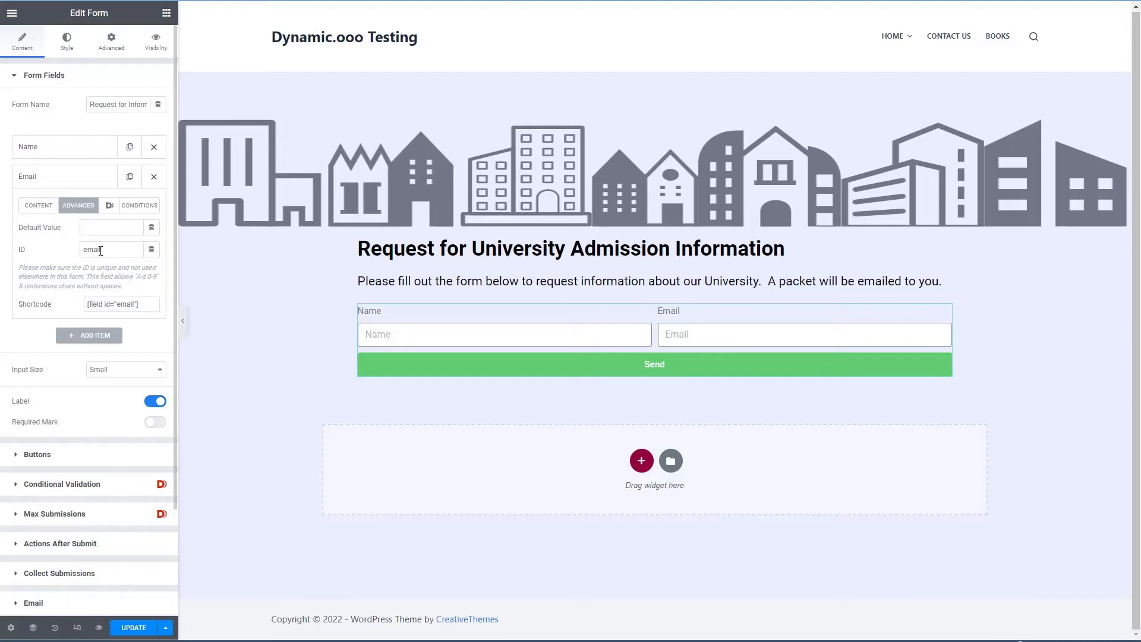
{"action": "left_click", "coordinate": [96, 179]}
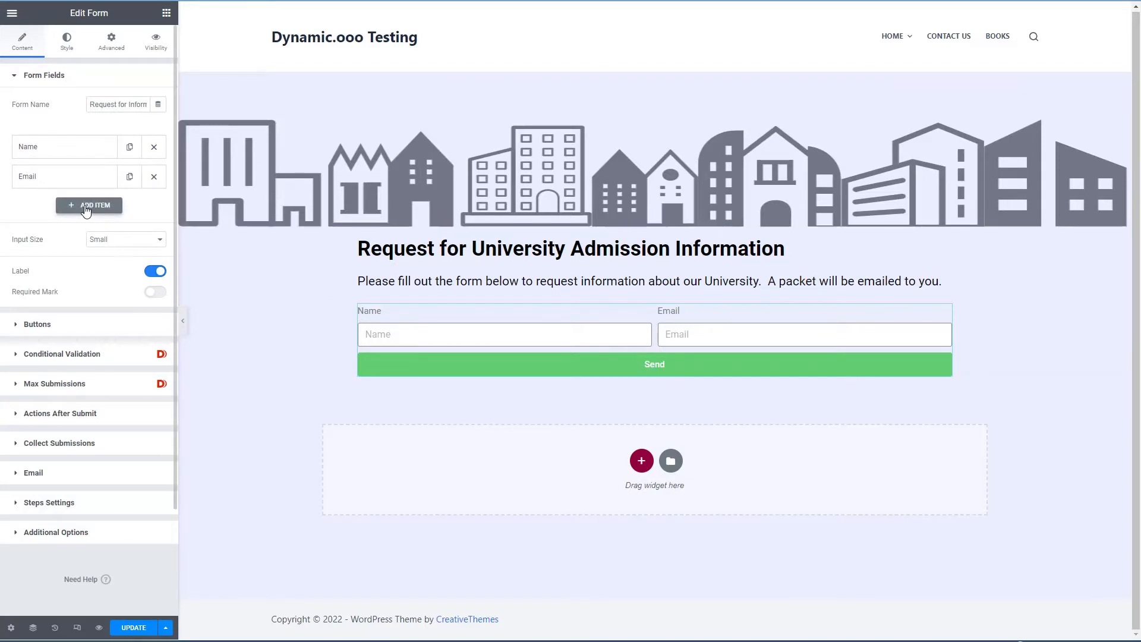
Add a Checkbox field labelled "Majors" after the Email field
{"action": "left_click", "coordinate": [89, 208]}
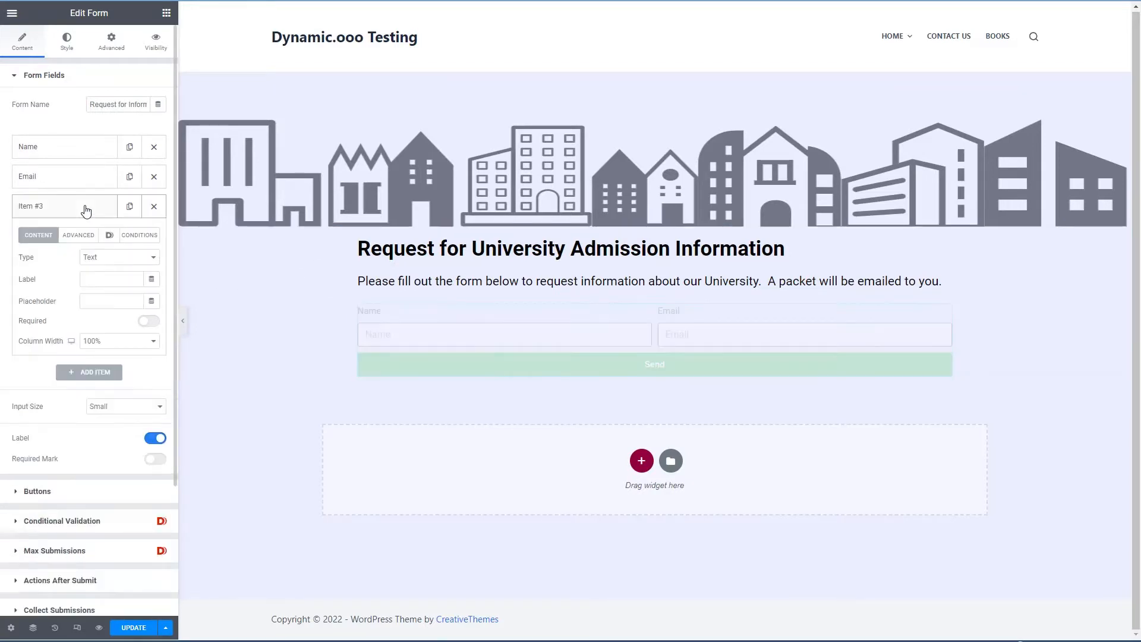
{"action": "left_click", "coordinate": [110, 259]}
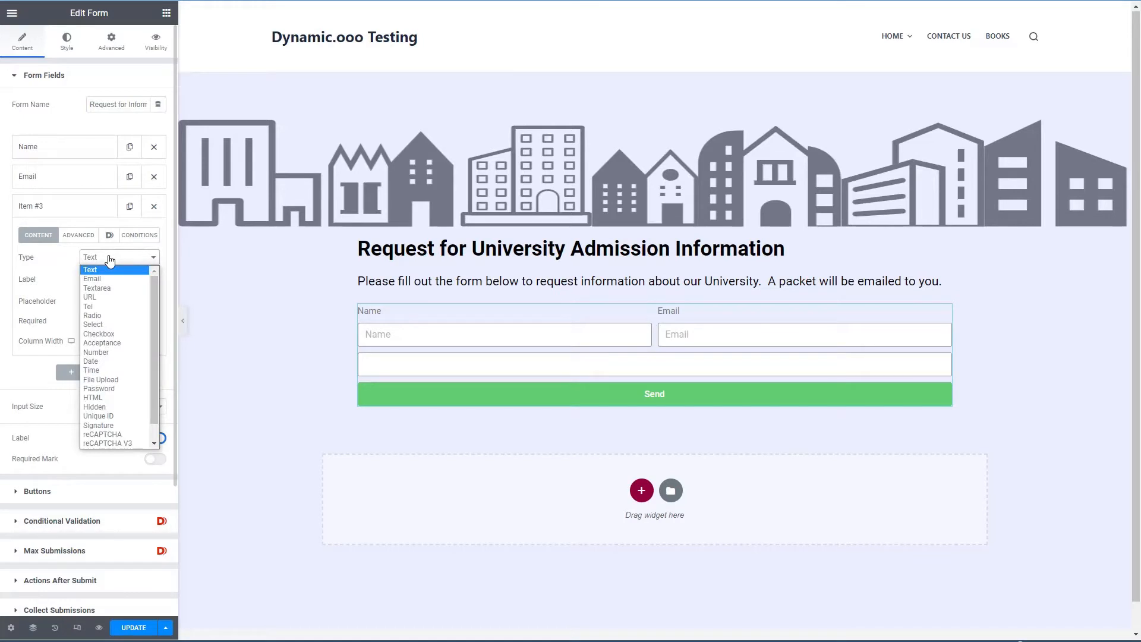
{"action": "left_click", "coordinate": [109, 334]}
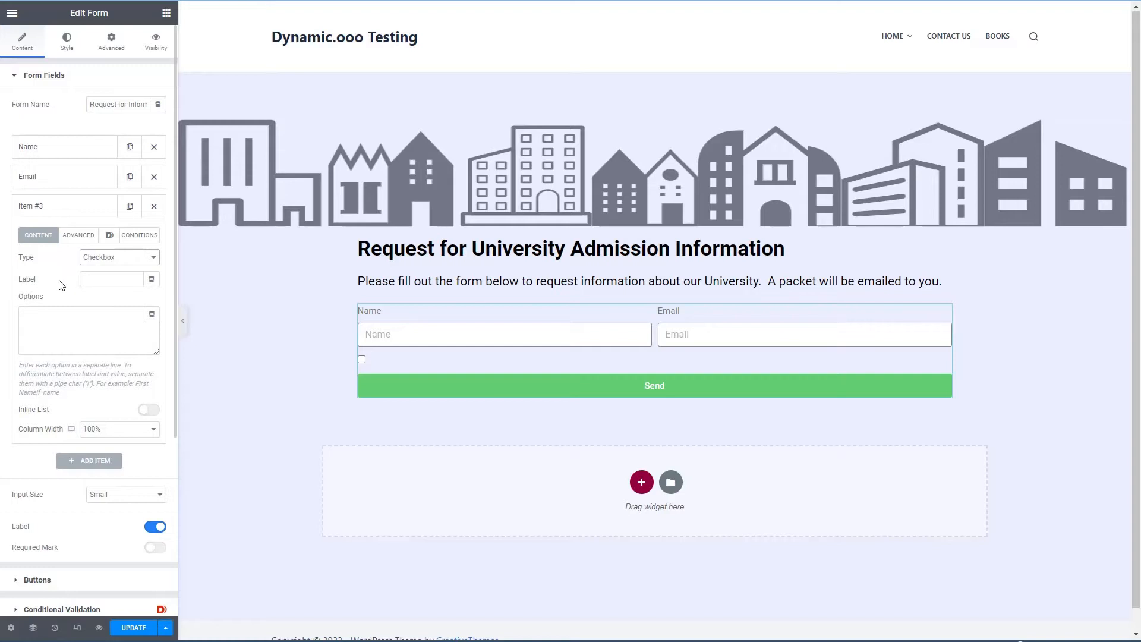
{"action": "left_click", "coordinate": [92, 280]}
{"action": "type", "text": "Majors"}
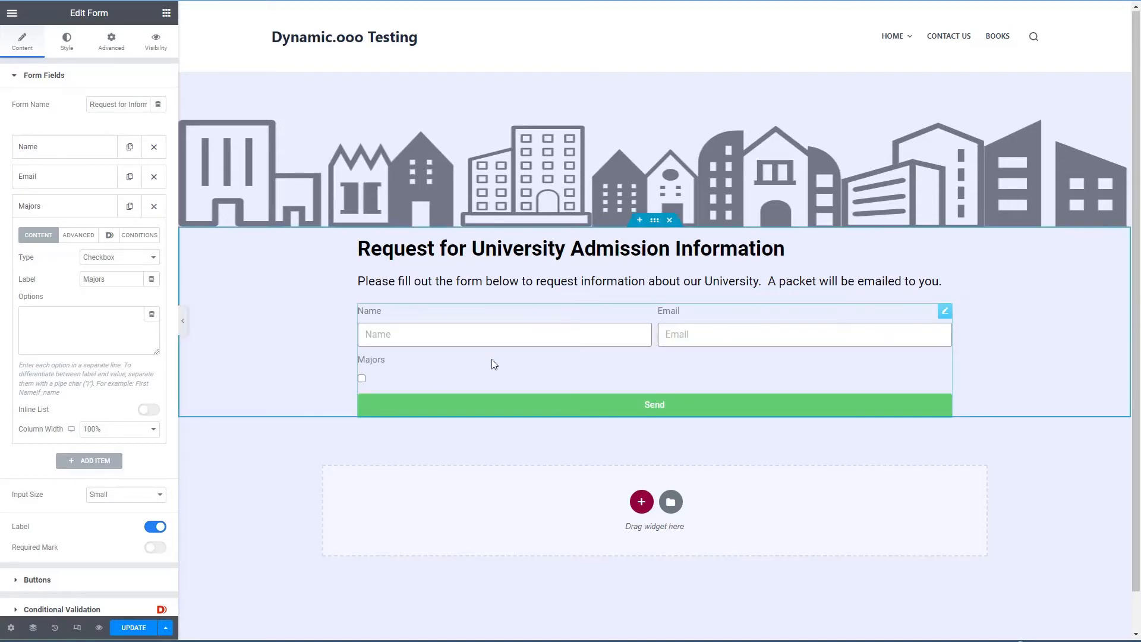
Give Majors the options Art History, Biology, Chemistry, Computer Science, History, Literature, Mathematics and Physics, one per line, and show them as an inline list
{"action": "left_click", "coordinate": [87, 324]}
{"action": "key", "text": "ctrl+v"}
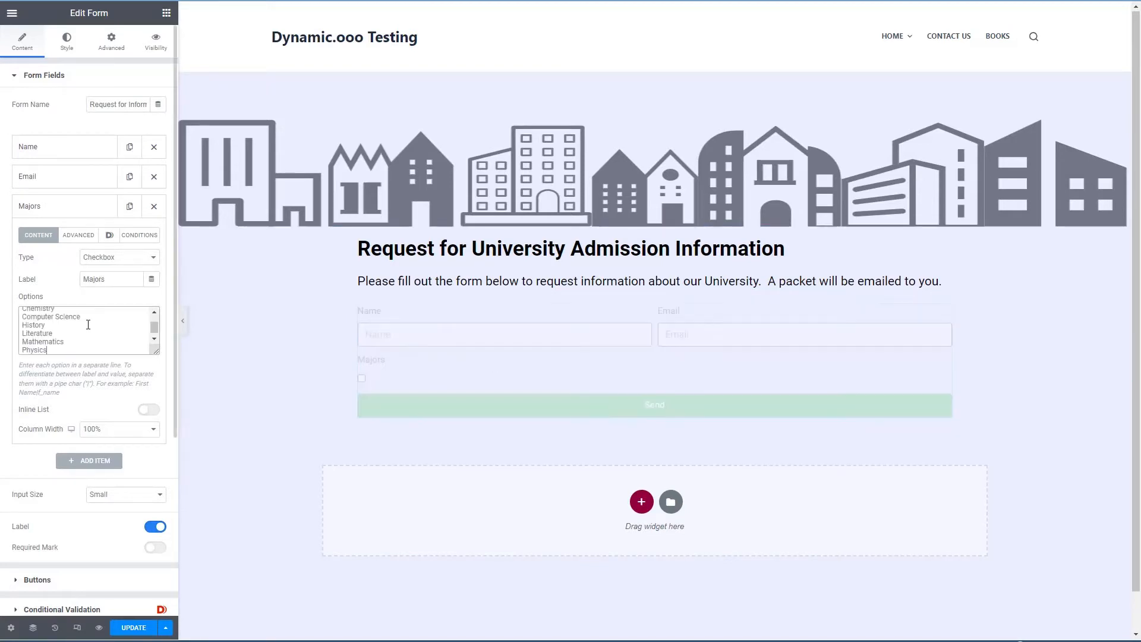
{"action": "scroll", "coordinate": [92, 328], "scroll_direction": "up", "scroll_amount": 2}
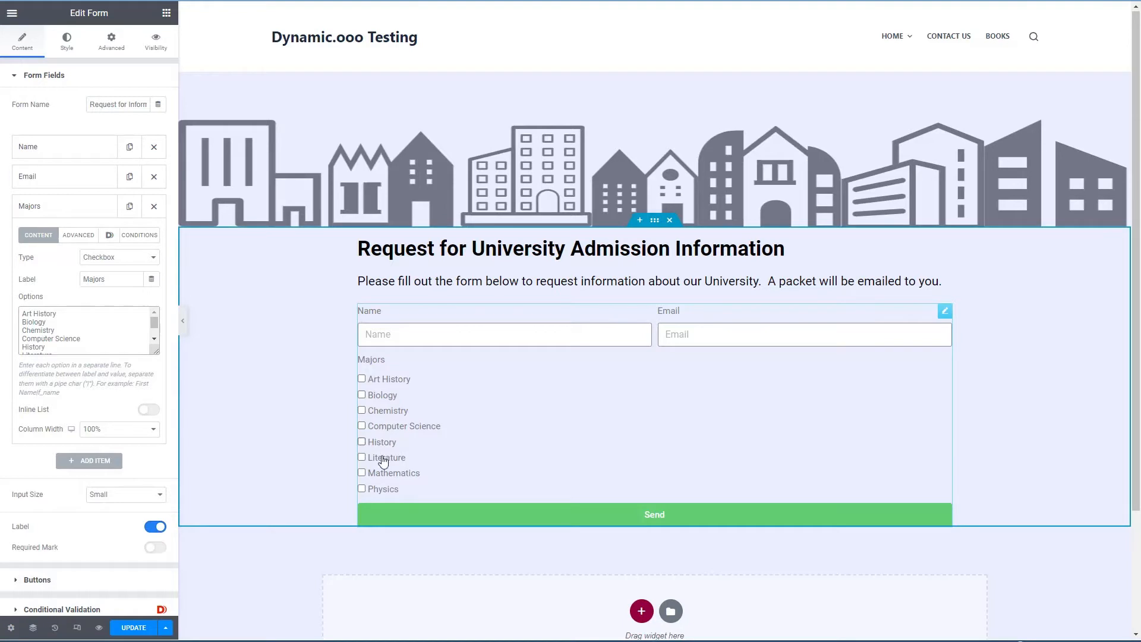
{"action": "left_click", "coordinate": [150, 410]}
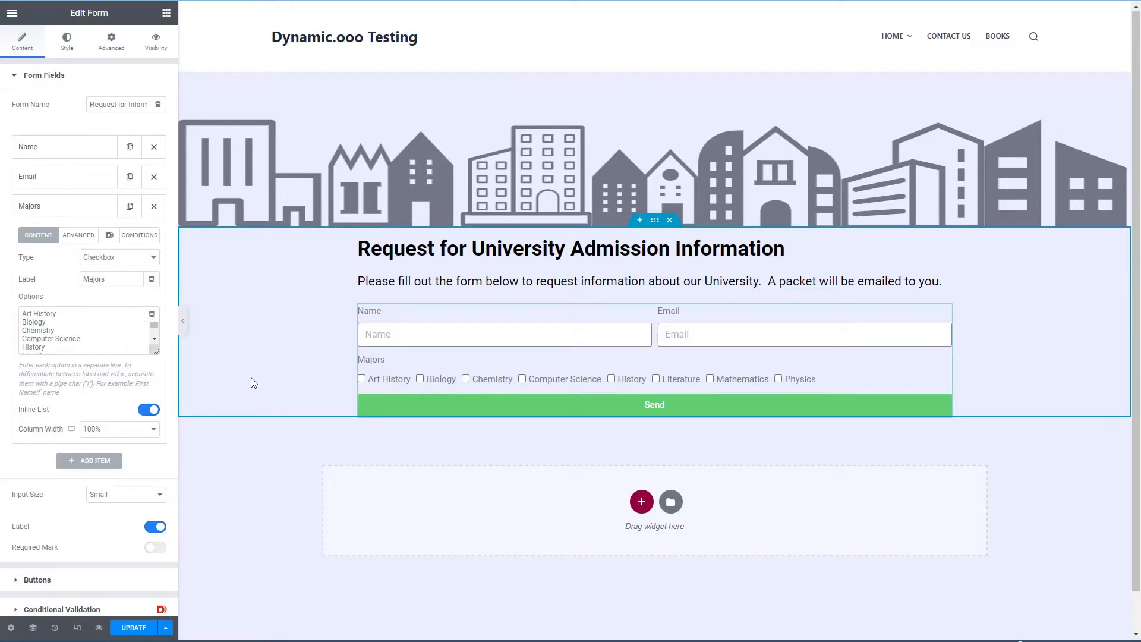
Set the Majors field's ID to "majors" and collapse the field's settings
{"action": "left_click", "coordinate": [78, 236]}
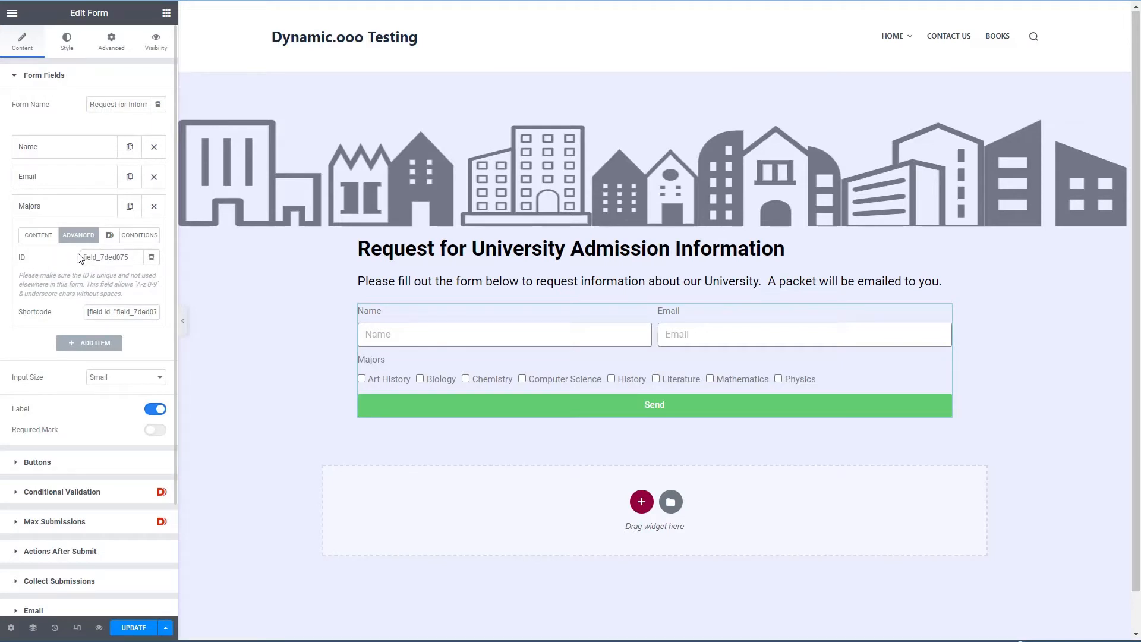
{"action": "left_click_drag", "start_coordinate": [136, 257], "coordinate": [81, 258]}
{"action": "type", "text": "j"}
{"action": "key", "text": "BackSpace"}
{"action": "type", "text": "majors"}
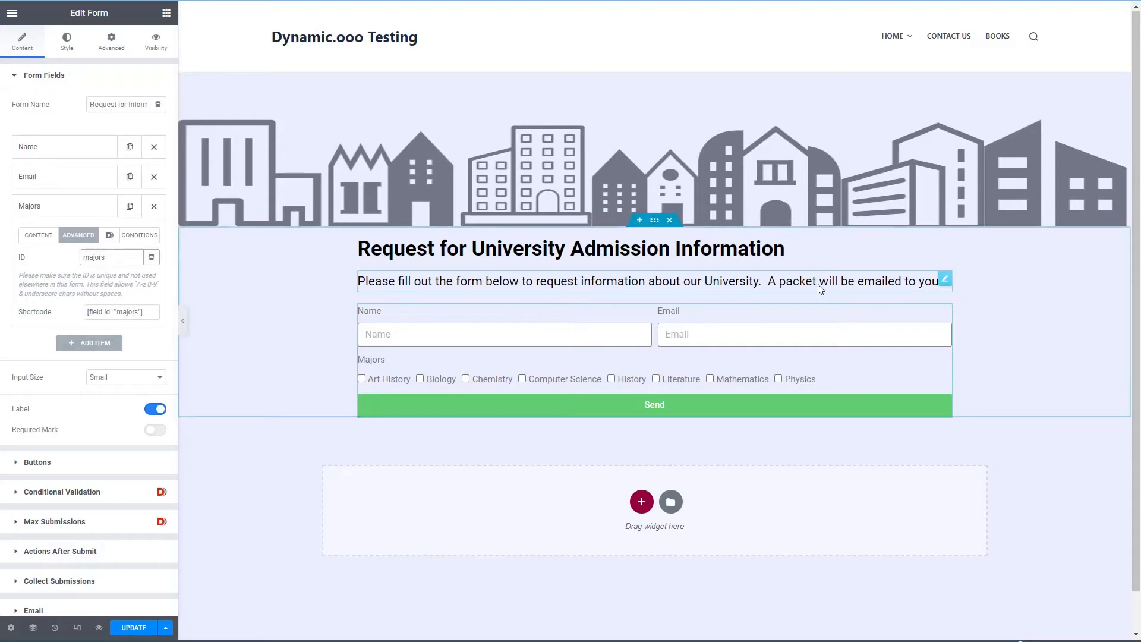
{"action": "left_click", "coordinate": [37, 235]}
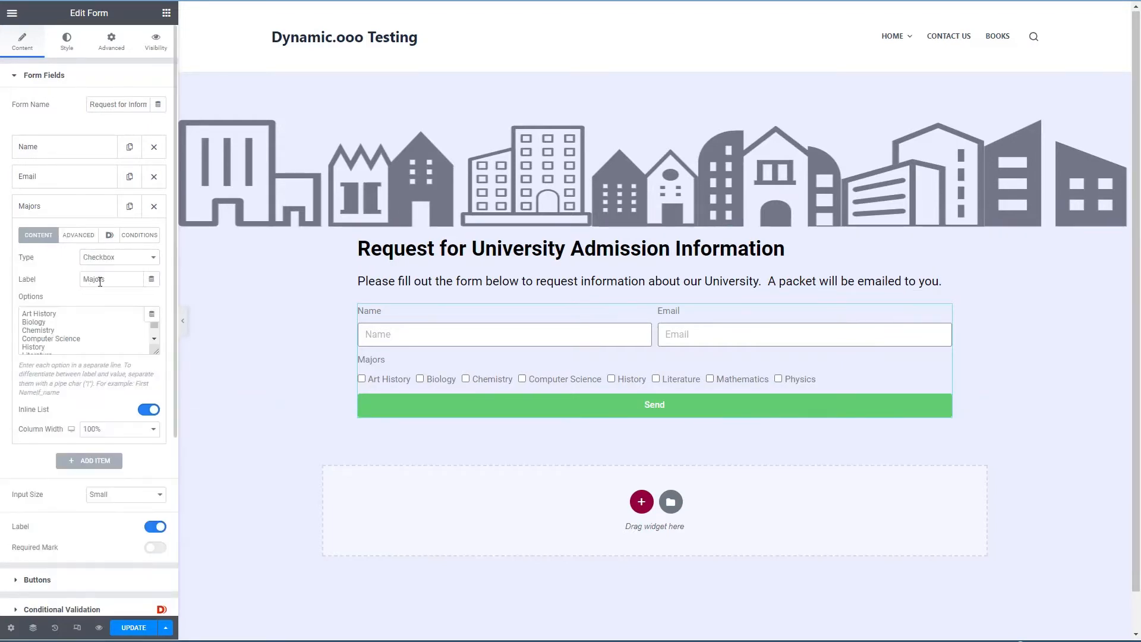
{"action": "left_click", "coordinate": [70, 209]}
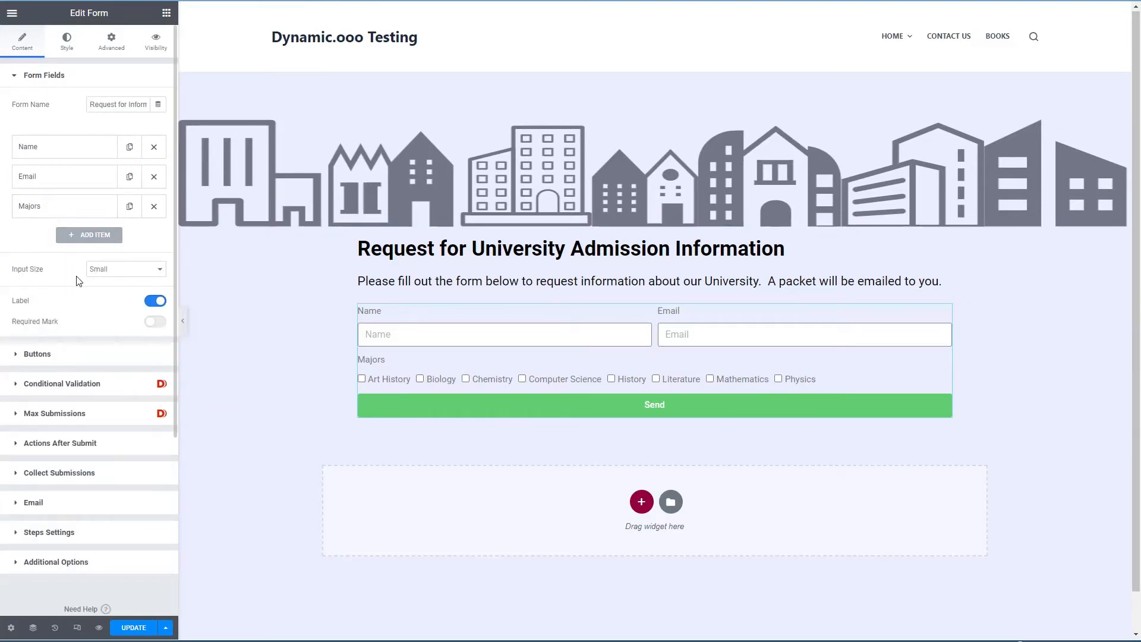
Add a required Select field labelled "Financial aid information" with the options No|No and Yes|Yes on separate lines
{"action": "left_click", "coordinate": [89, 237]}
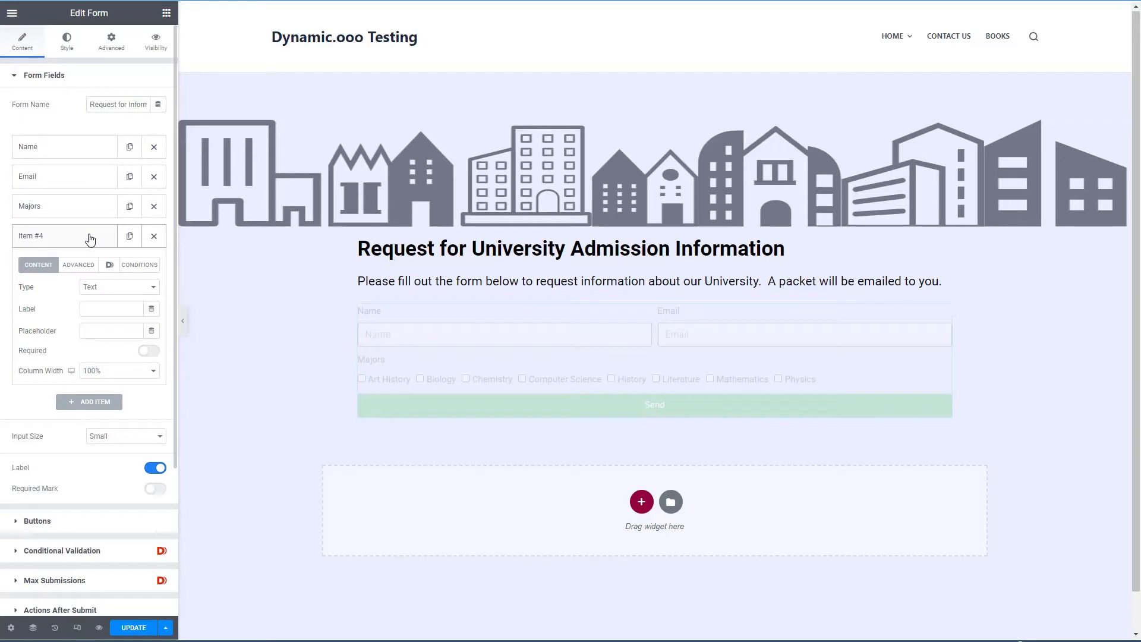
{"action": "left_click", "coordinate": [106, 290]}
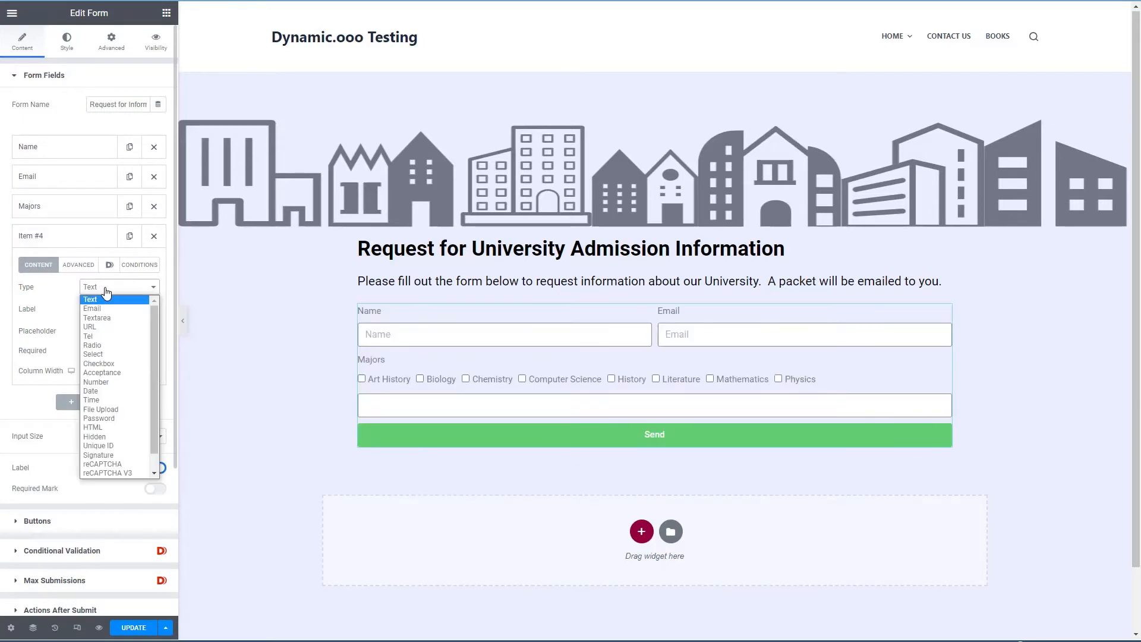
{"action": "left_click", "coordinate": [113, 355]}
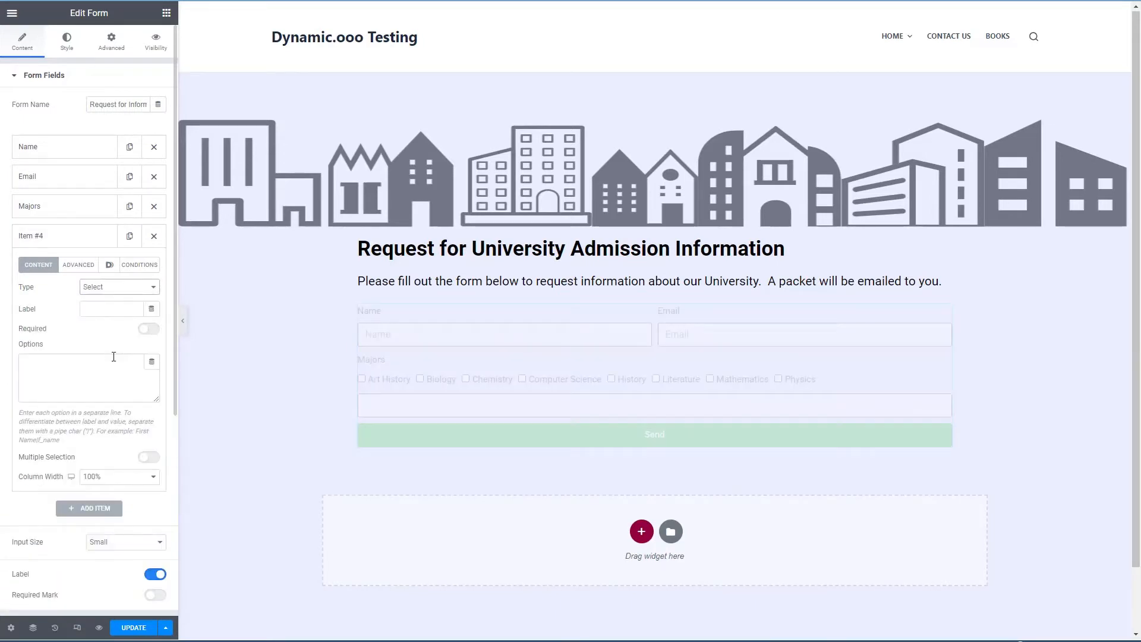
{"action": "left_click", "coordinate": [108, 307]}
{"action": "type", "text": "Financial aid information"}
{"action": "left_click", "coordinate": [149, 329]}
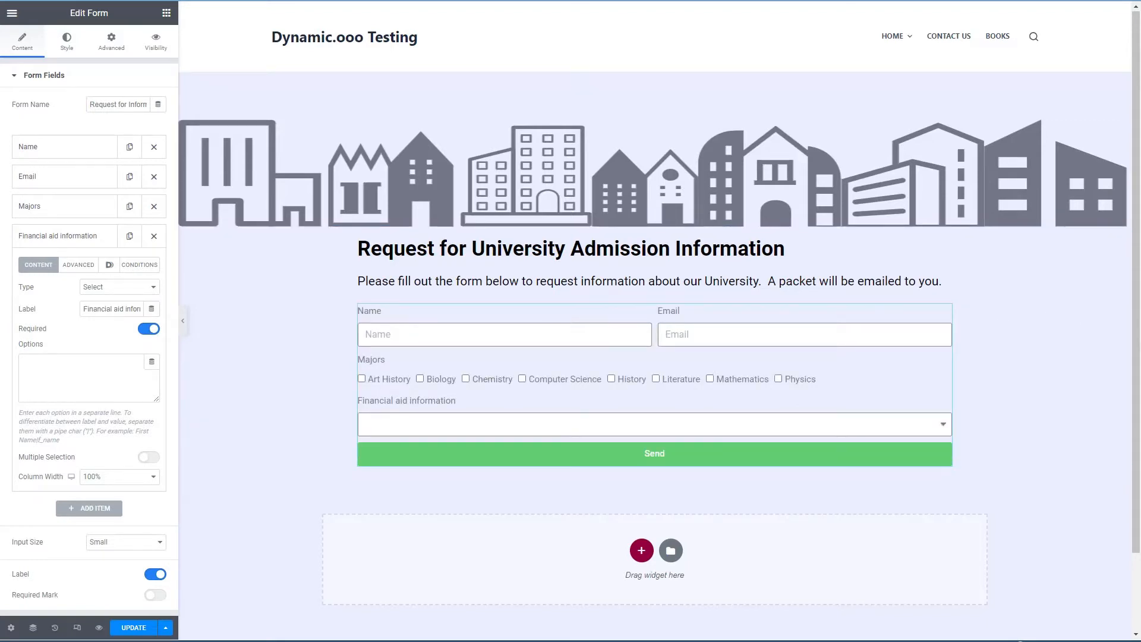
{"action": "left_click", "coordinate": [92, 371]}
{"action": "type", "text": "No|No Yes|Yes"}
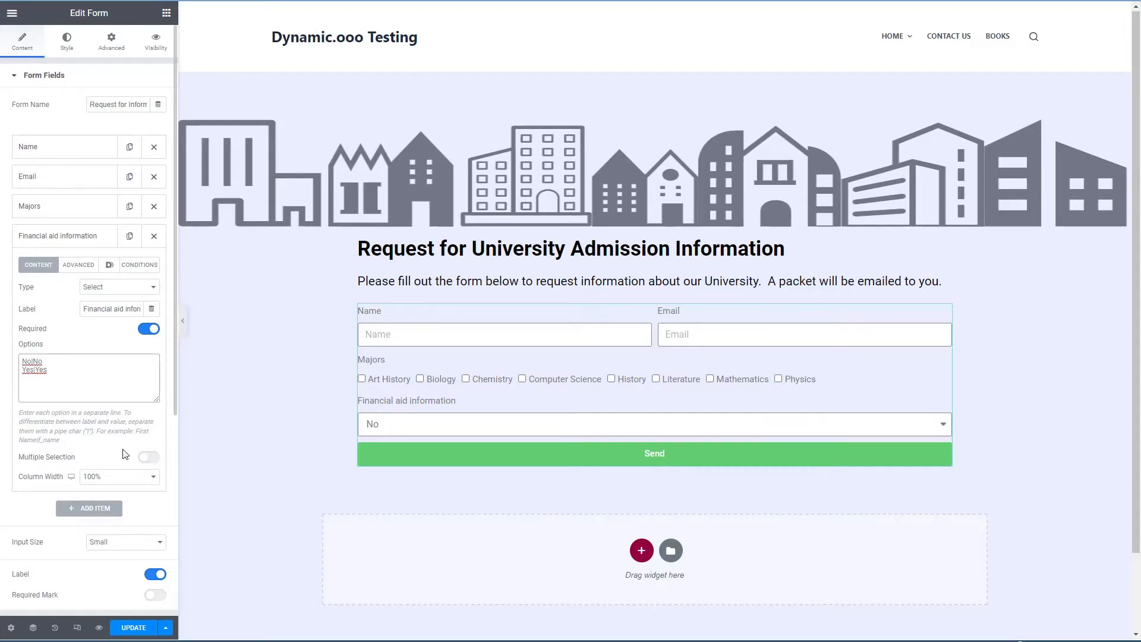
Set the Financial aid information field's ID to "financialAid" and its default value to "No"
{"action": "left_click", "coordinate": [75, 268]}
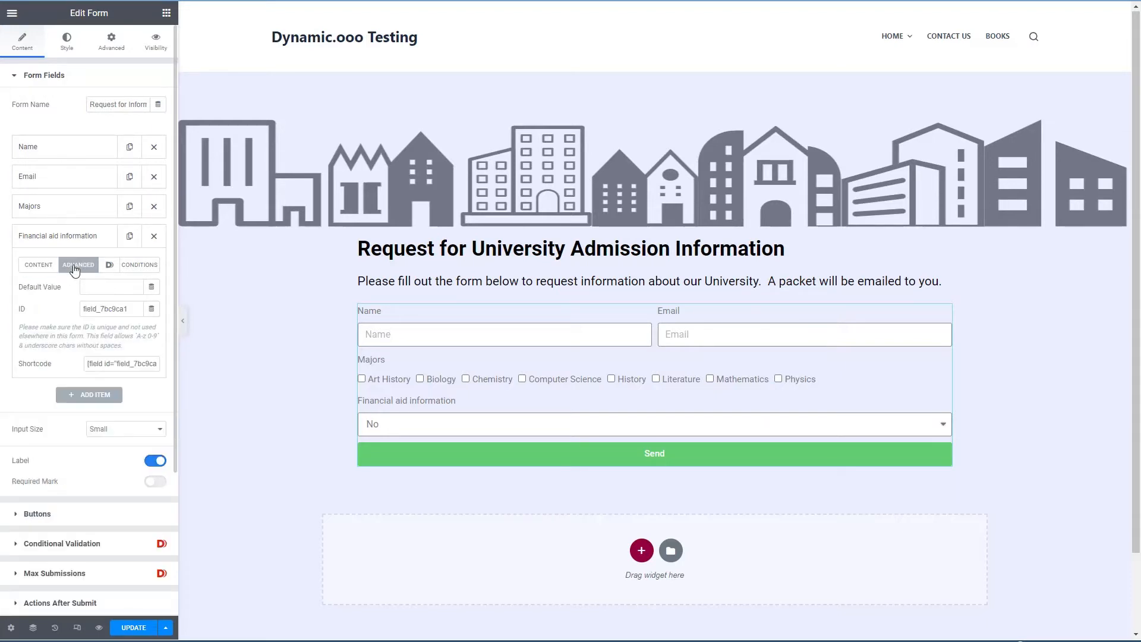
{"action": "left_click_drag", "start_coordinate": [83, 309], "coordinate": [141, 309]}
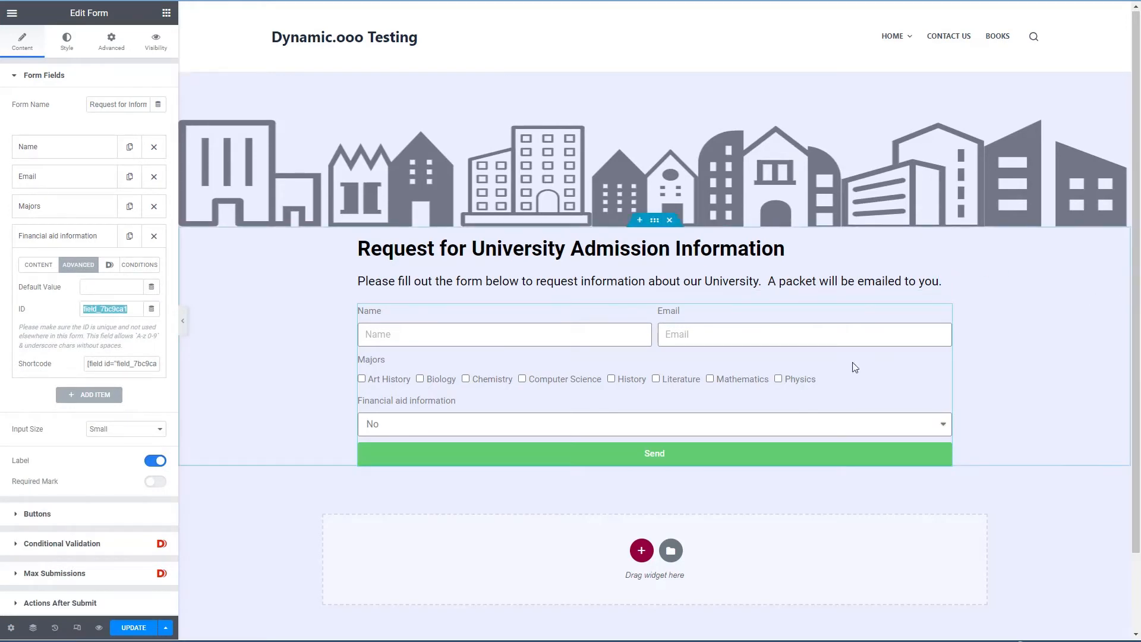
{"action": "type", "text": "financialAid"}
{"action": "left_click", "coordinate": [93, 287]}
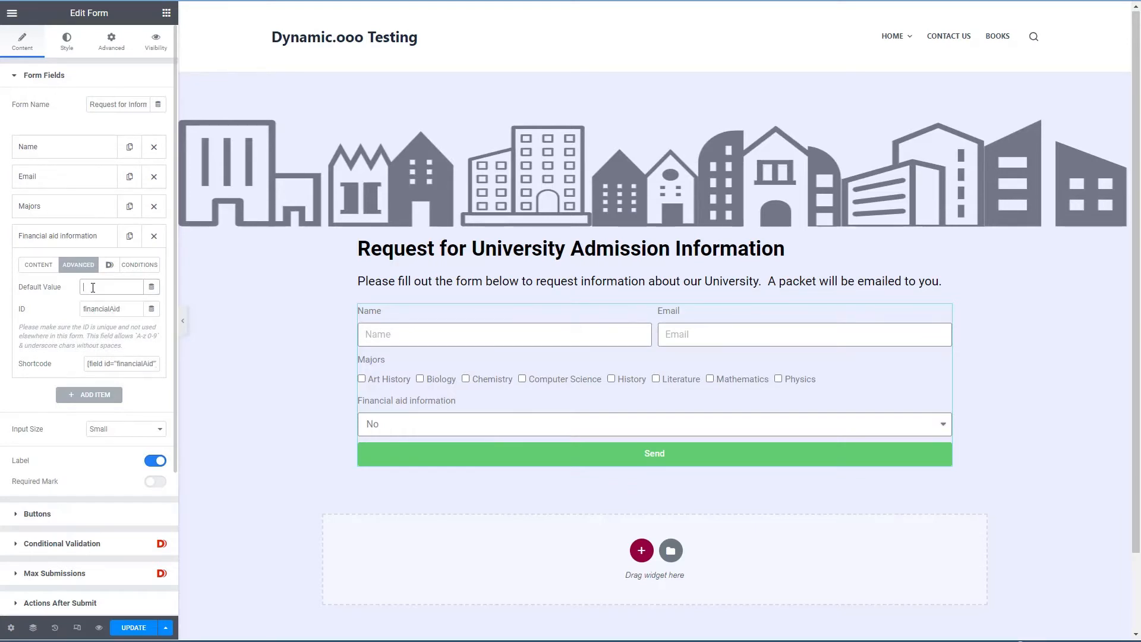
{"action": "type", "text": "No"}
Add an on-label description to the financial aid field: "Please provide exam scores from the Academic Achievement Tests if you would like financial aid."
{"action": "left_click", "coordinate": [110, 266]}
{"action": "left_click", "coordinate": [136, 295]}
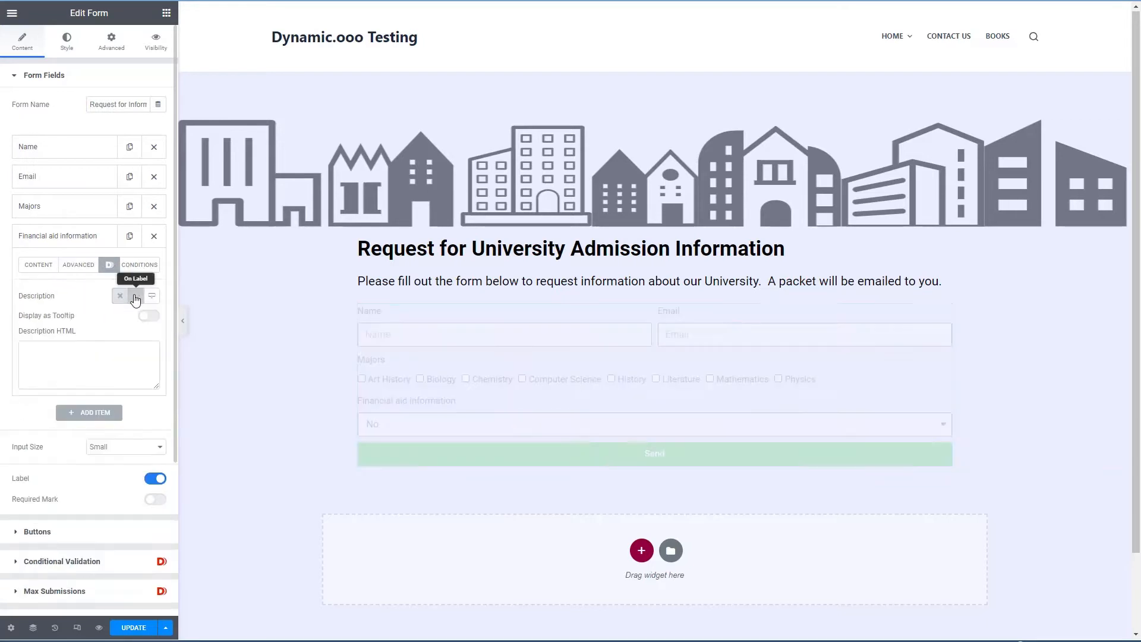
{"action": "left_click", "coordinate": [87, 349]}
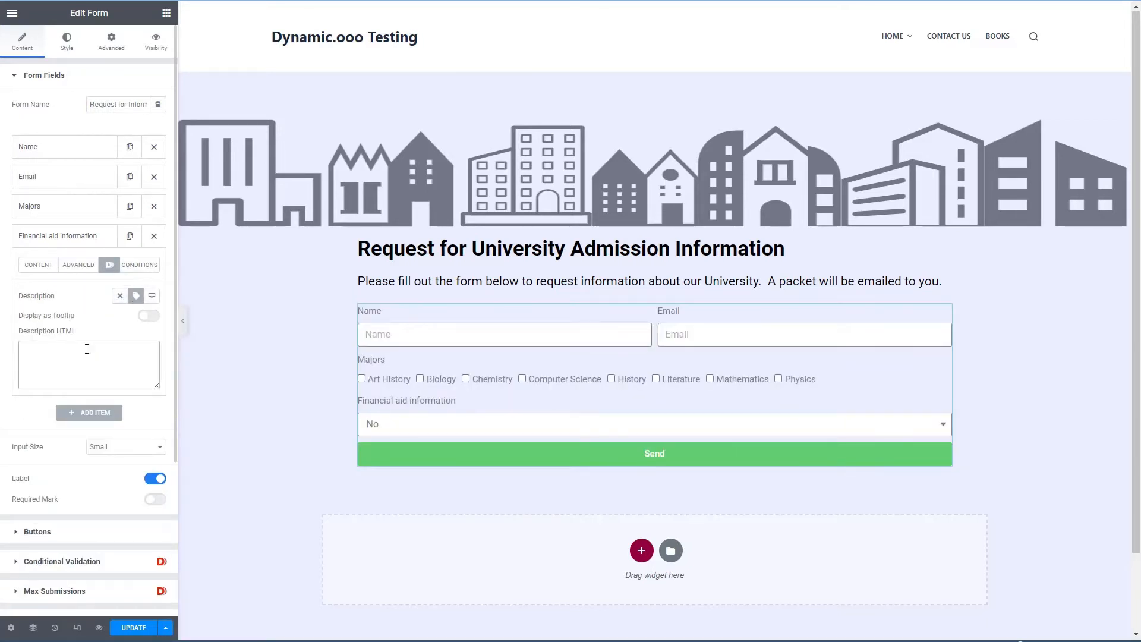
{"action": "type", "text": "Please provide exam scores from the Academic Achievement Tests if  you would like financial aid."}
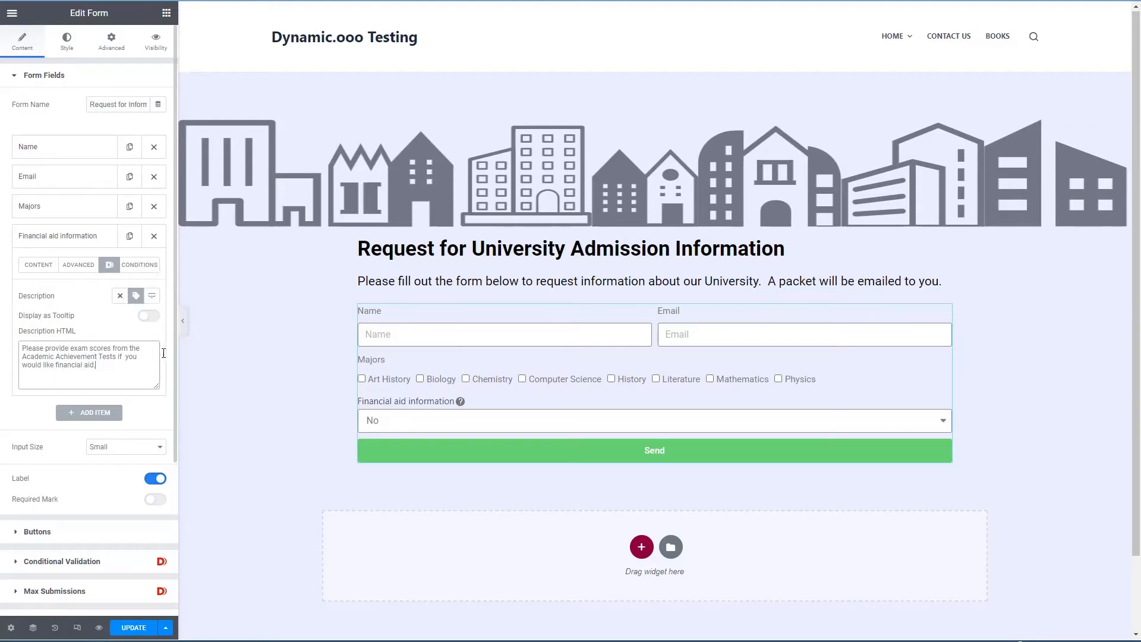
{"action": "mouse_move", "coordinate": [461, 402]}
{"action": "left_click", "coordinate": [61, 238]}
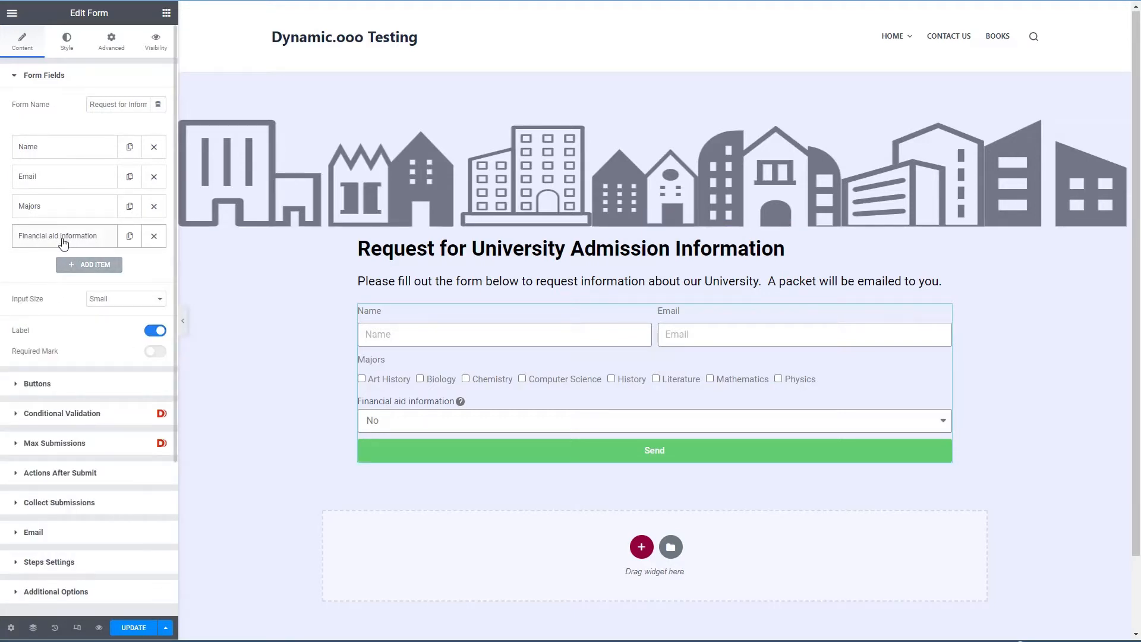
Add a Text field labelled "Literature Scores" with a column width of 30%
{"action": "left_click", "coordinate": [83, 265]}
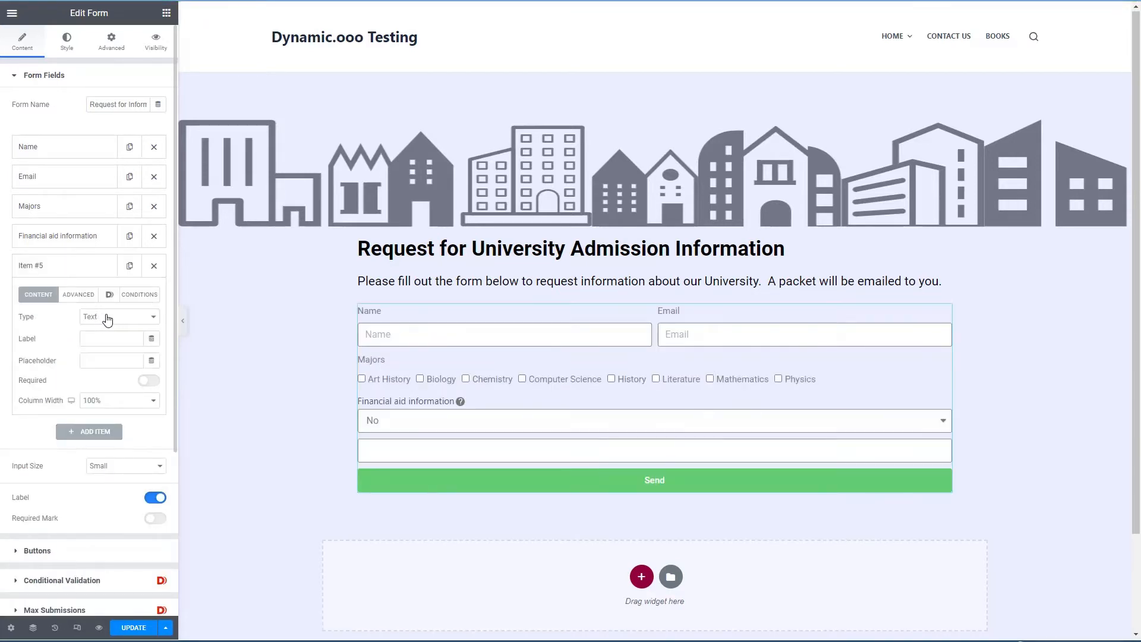
{"action": "left_click", "coordinate": [100, 334]}
{"action": "type", "text": "Literature"}
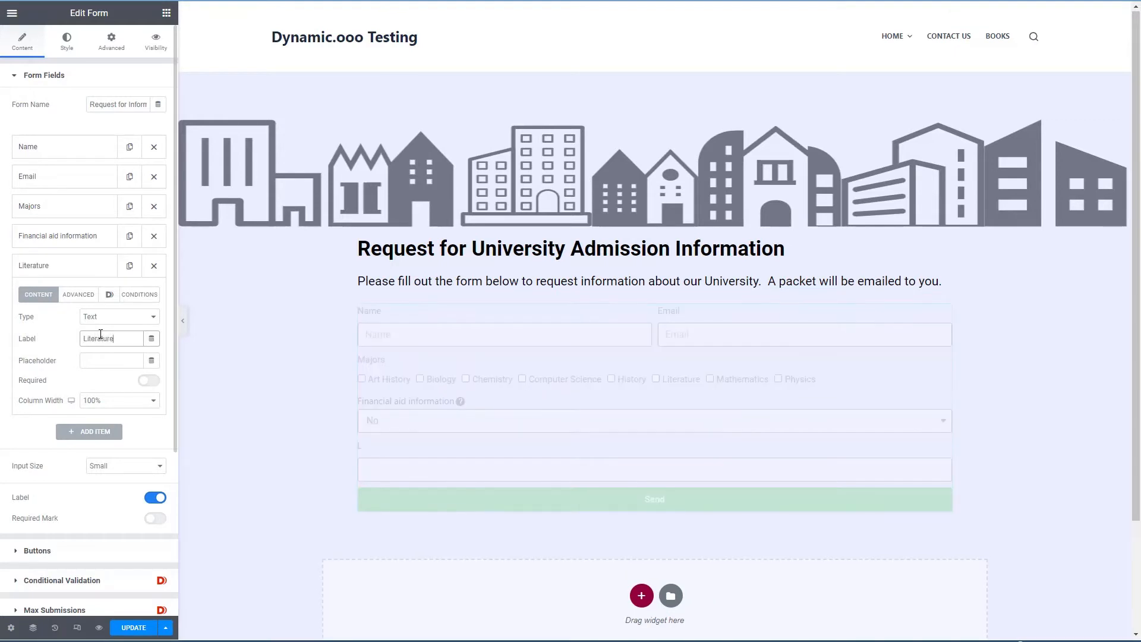
{"action": "type", "text": " Scores"}
{"action": "left_click", "coordinate": [94, 400]}
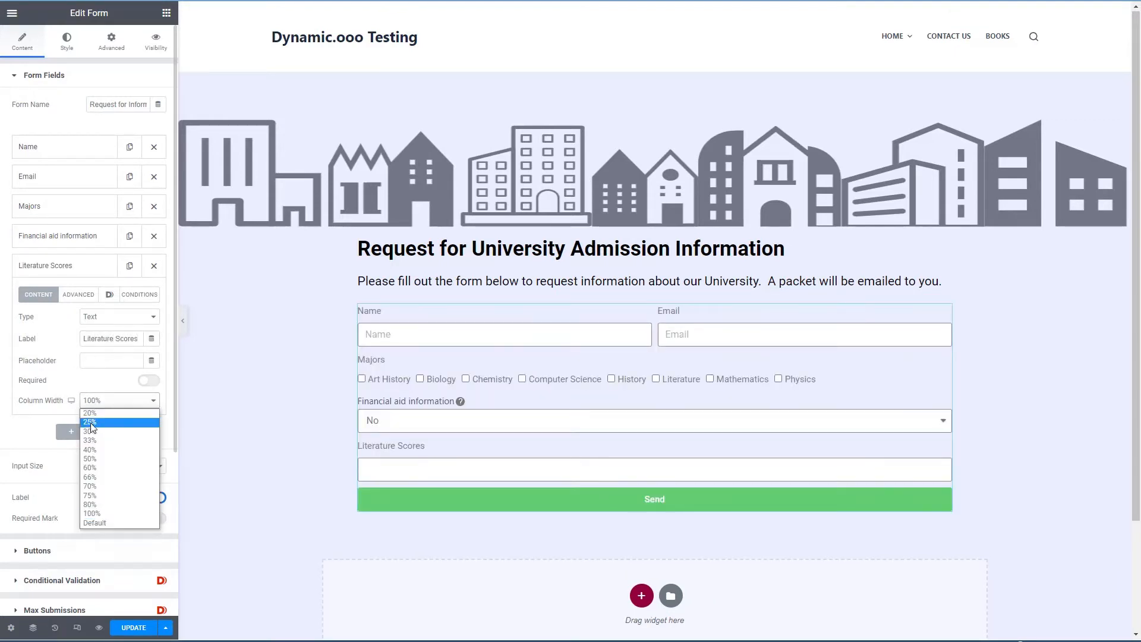
{"action": "left_click", "coordinate": [101, 431]}
Set the Literature Scores field's ID to "literatureScores"
{"action": "left_click", "coordinate": [74, 295]}
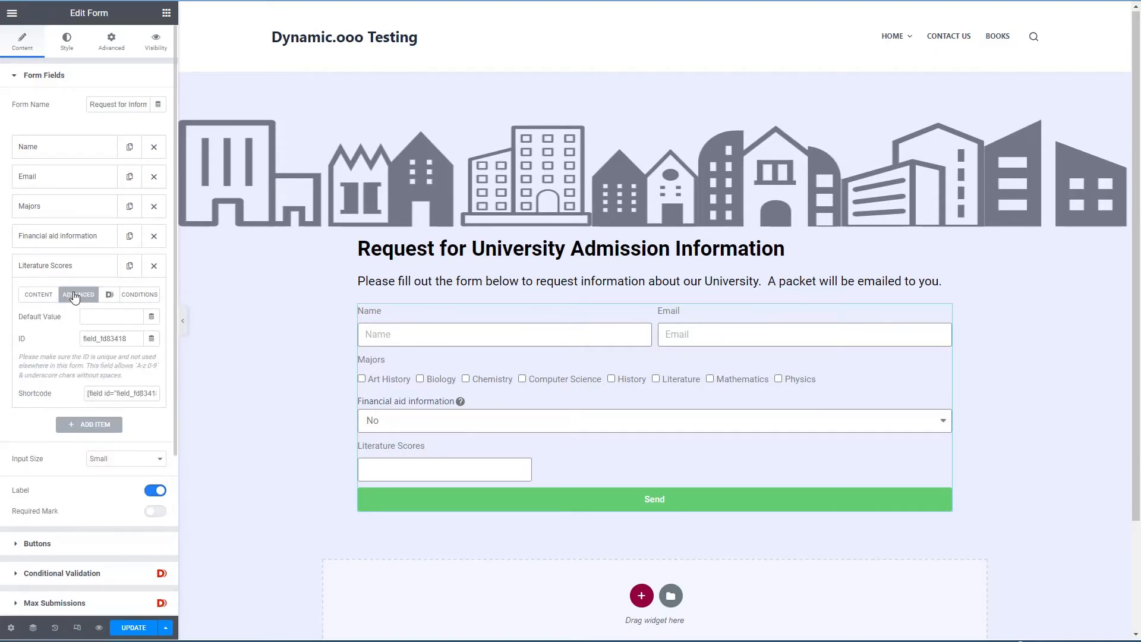
{"action": "left_click_drag", "start_coordinate": [134, 340], "coordinate": [76, 341]}
{"action": "type", "text": "literatureScores"}
Show the Literature Scores field only if the condition financialAid == "Yes" is met
{"action": "left_click", "coordinate": [135, 296]}
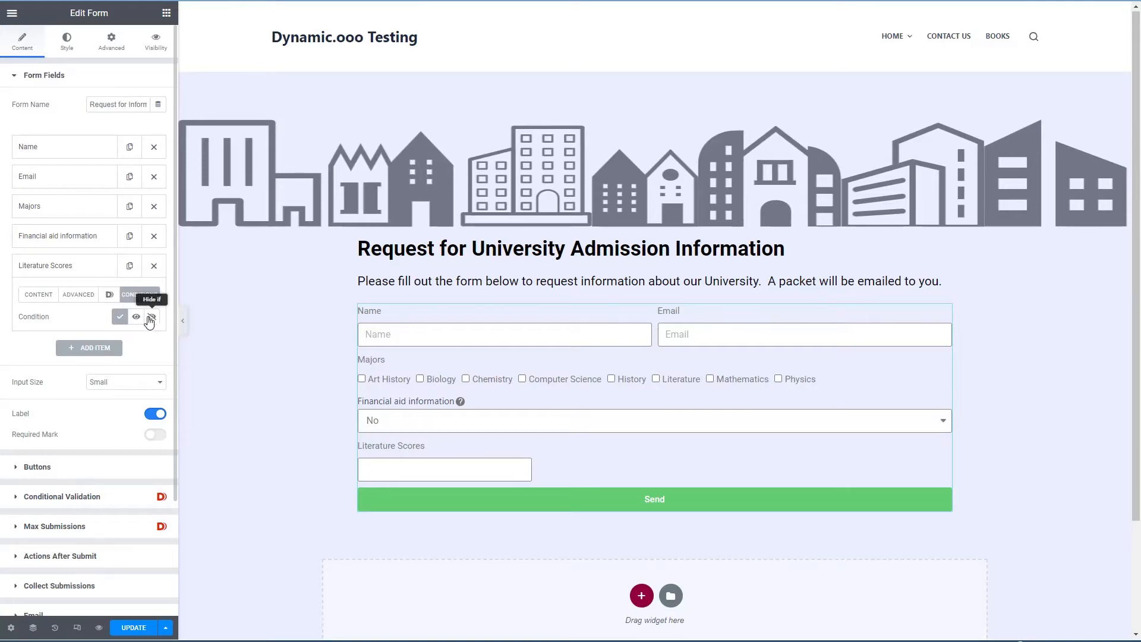
{"action": "left_click", "coordinate": [136, 317]}
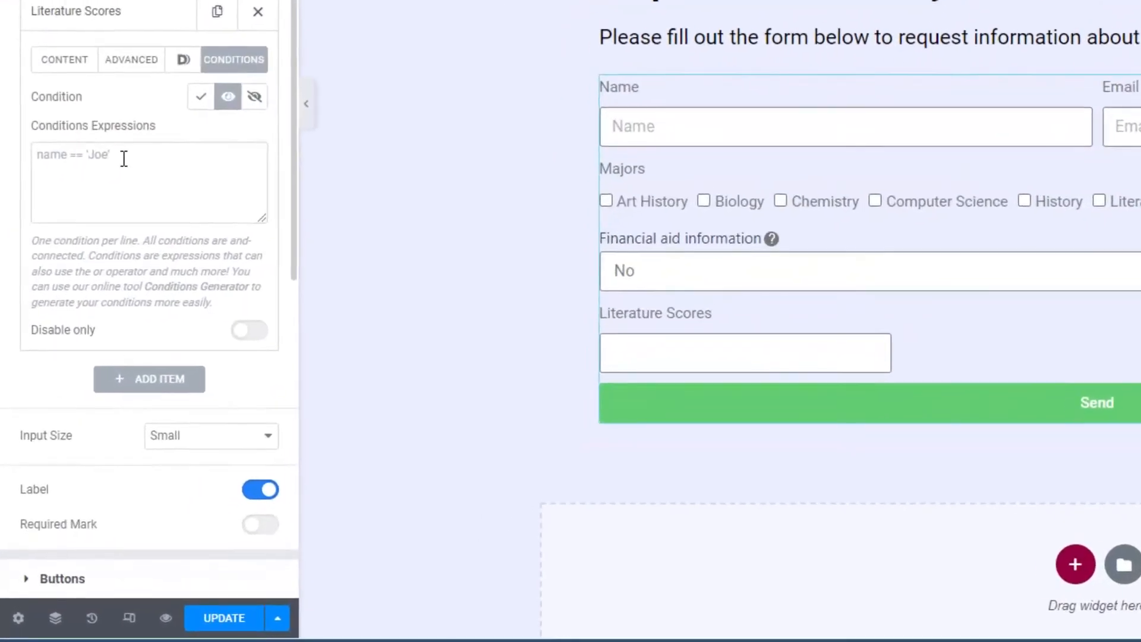
{"action": "left_click", "coordinate": [124, 158]}
{"action": "type", "text": "financialA"}
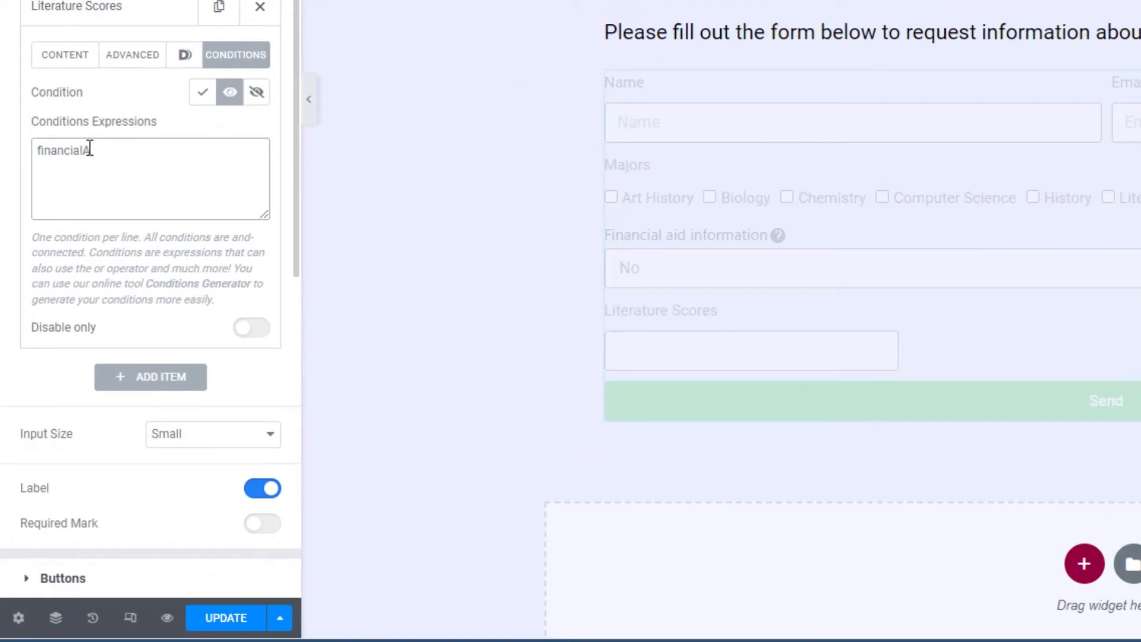
{"action": "type", "text": "id == \"Yes"}
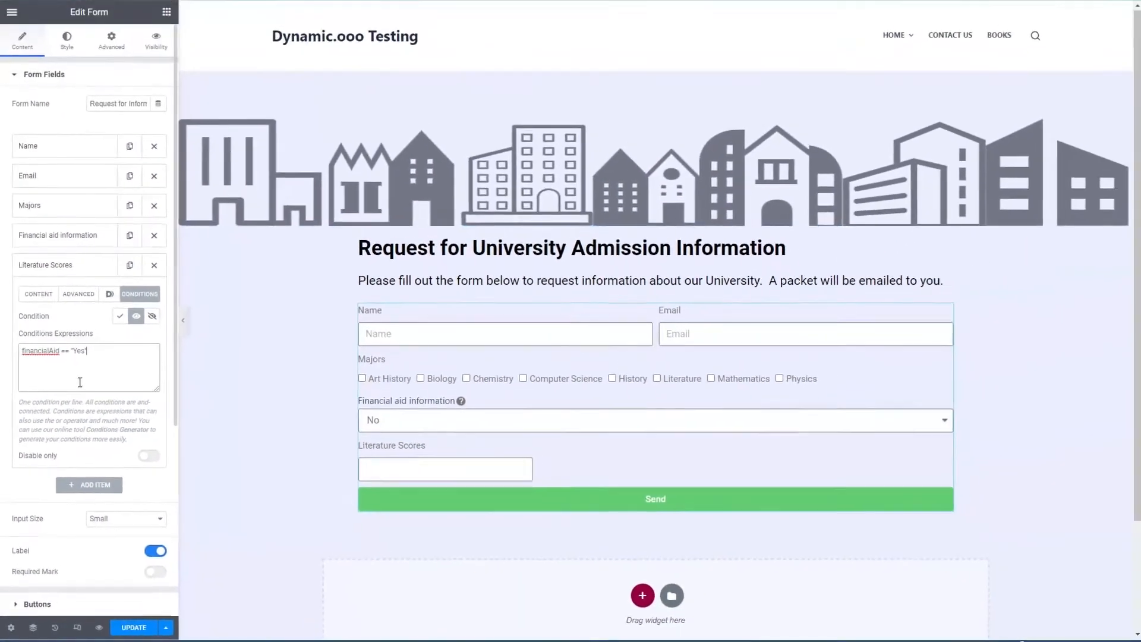
Add a Text field labelled "Mathematics Scores" with a column width of 30%
{"action": "left_click", "coordinate": [88, 485]}
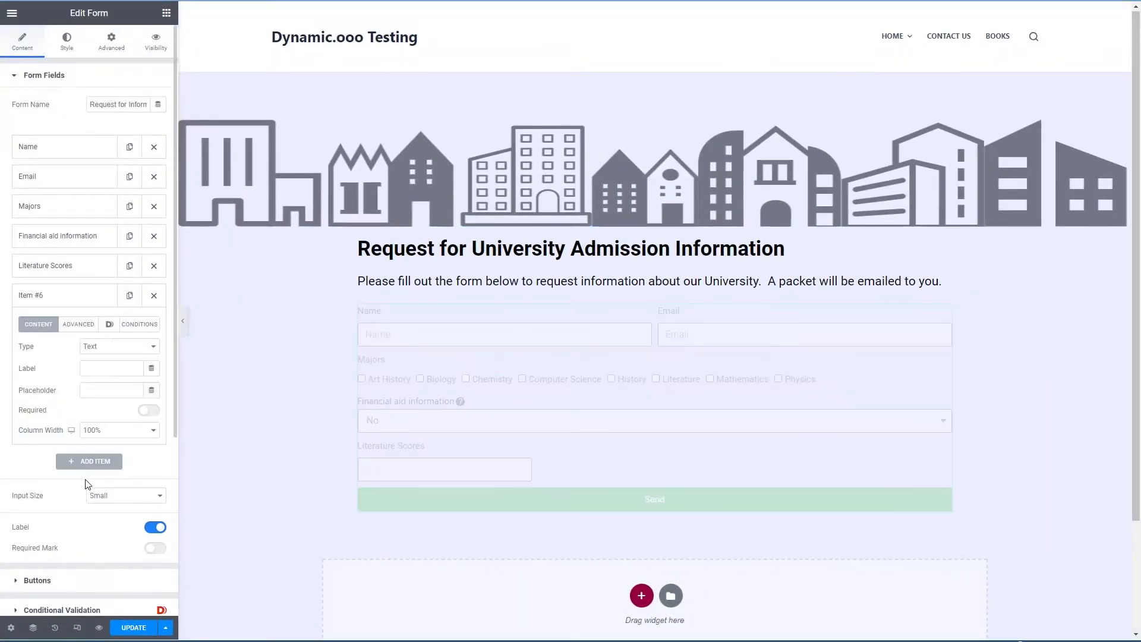
{"action": "left_click", "coordinate": [104, 363]}
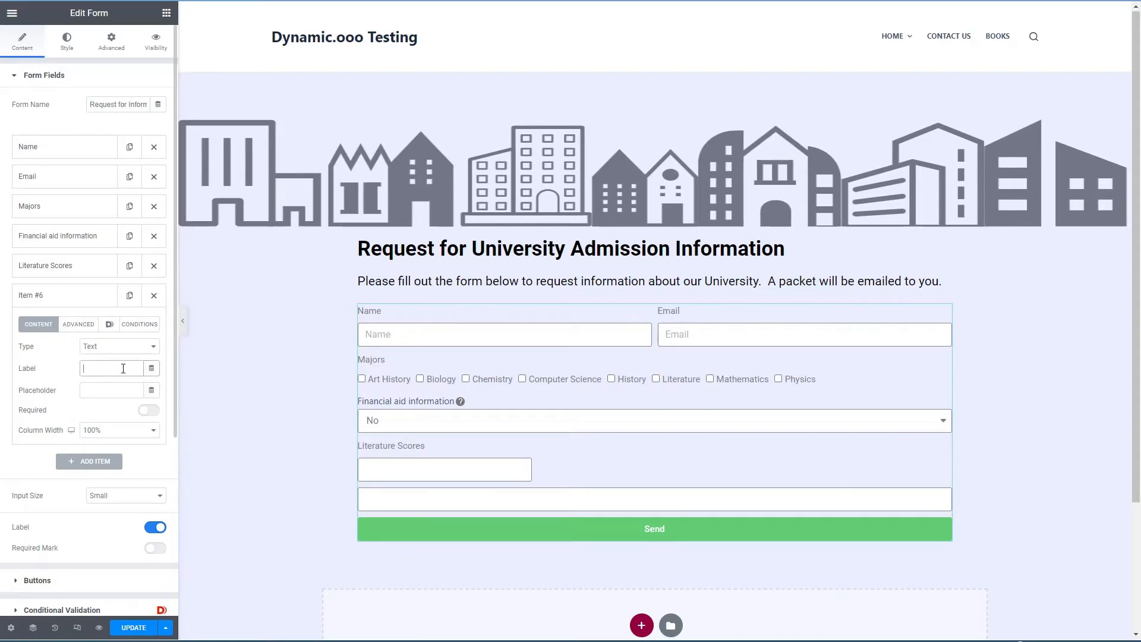
{"action": "type", "text": "Mat"}
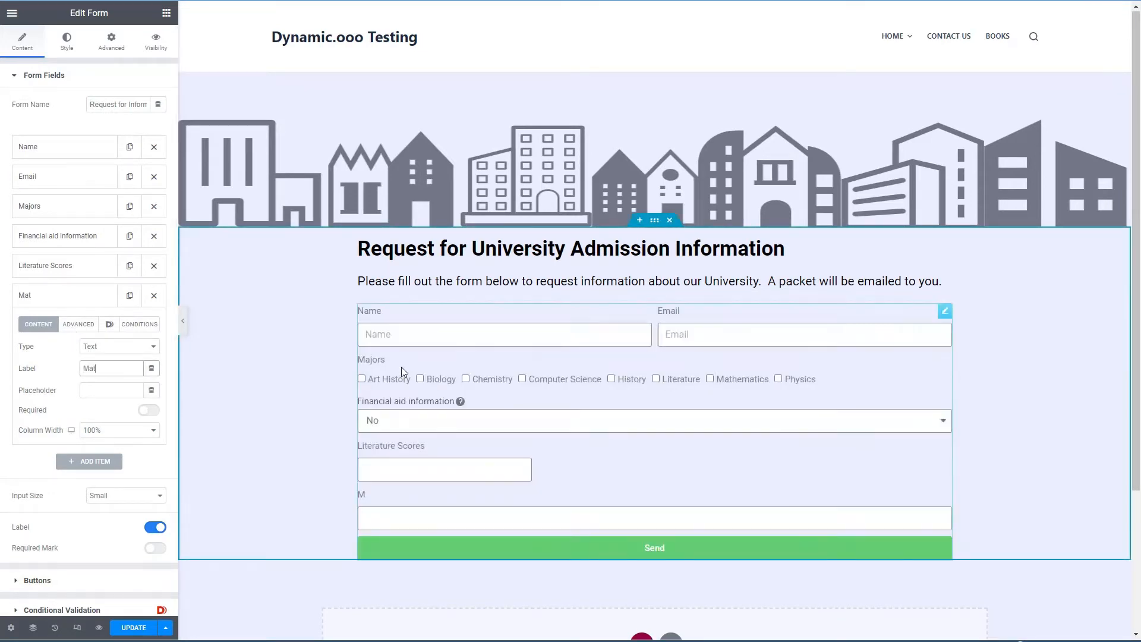
{"action": "type", "text": "hematics Scores"}
{"action": "left_click", "coordinate": [133, 433]}
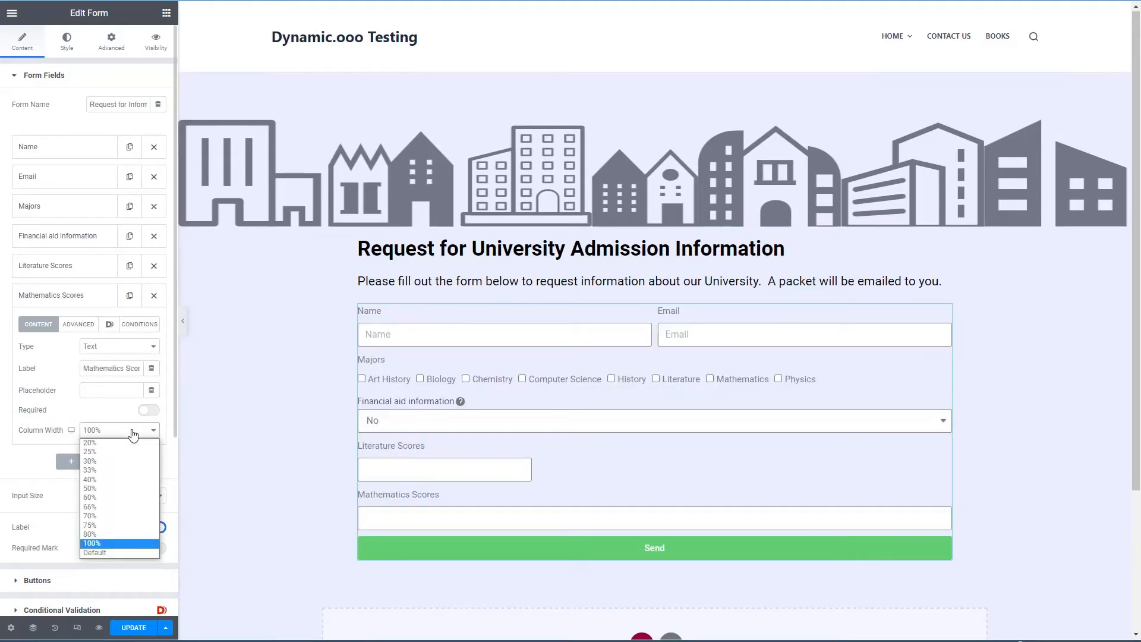
{"action": "left_click", "coordinate": [116, 470]}
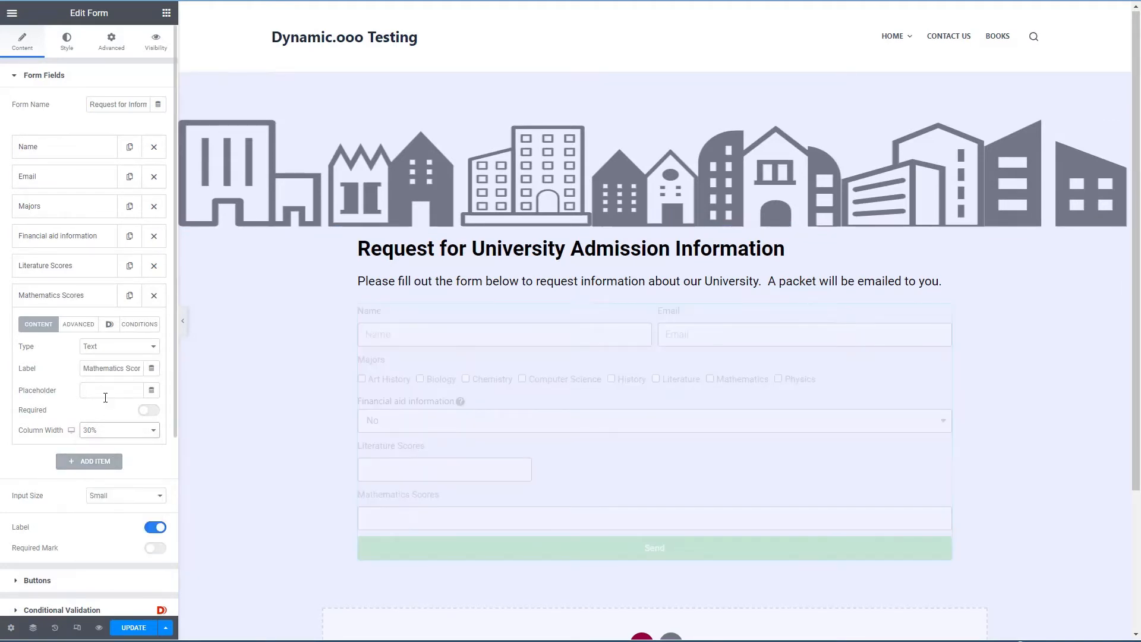
Set the Mathematics Scores field's ID to "mathematicScores"
{"action": "left_click", "coordinate": [77, 326]}
{"action": "left_click_drag", "start_coordinate": [130, 368], "coordinate": [77, 365]}
{"action": "type", "text": "mathematicScores"}
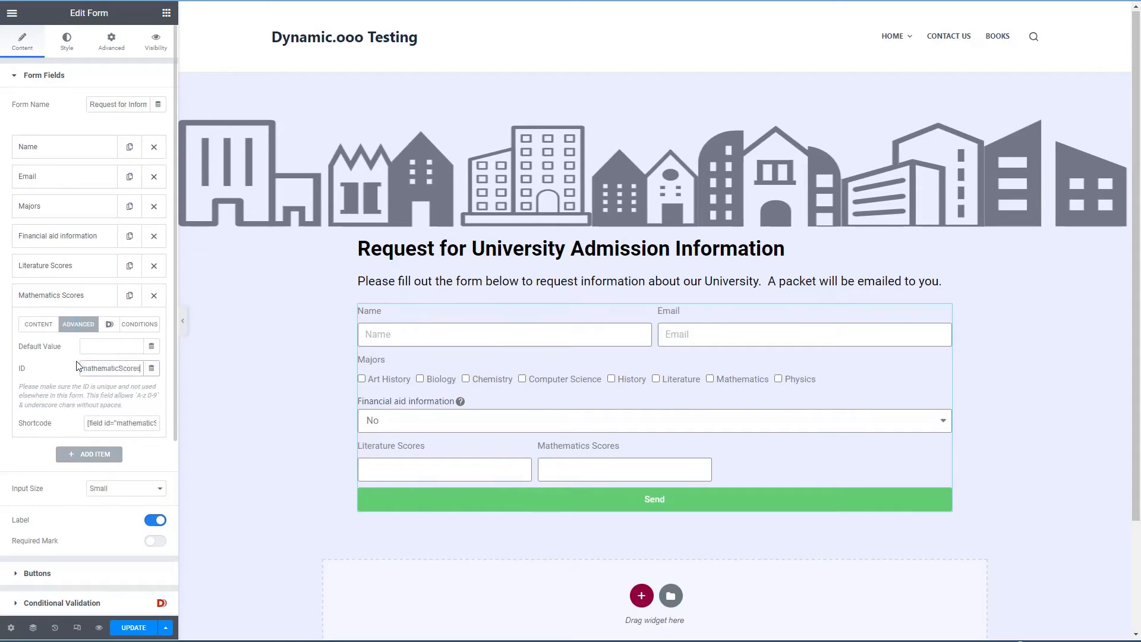
Show the Mathematics Scores field only if the condition financialAid == "Yes" is met
{"action": "left_click", "coordinate": [139, 327]}
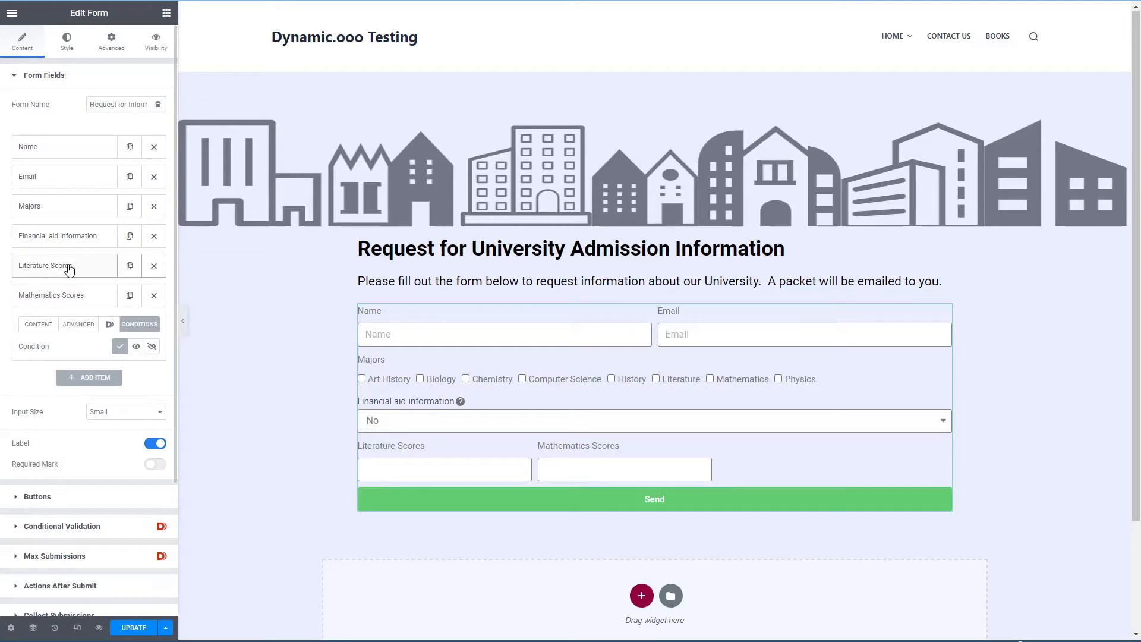
{"action": "left_click", "coordinate": [136, 346]}
{"action": "left_click", "coordinate": [83, 382]}
{"action": "type", "text": "financialAid"}
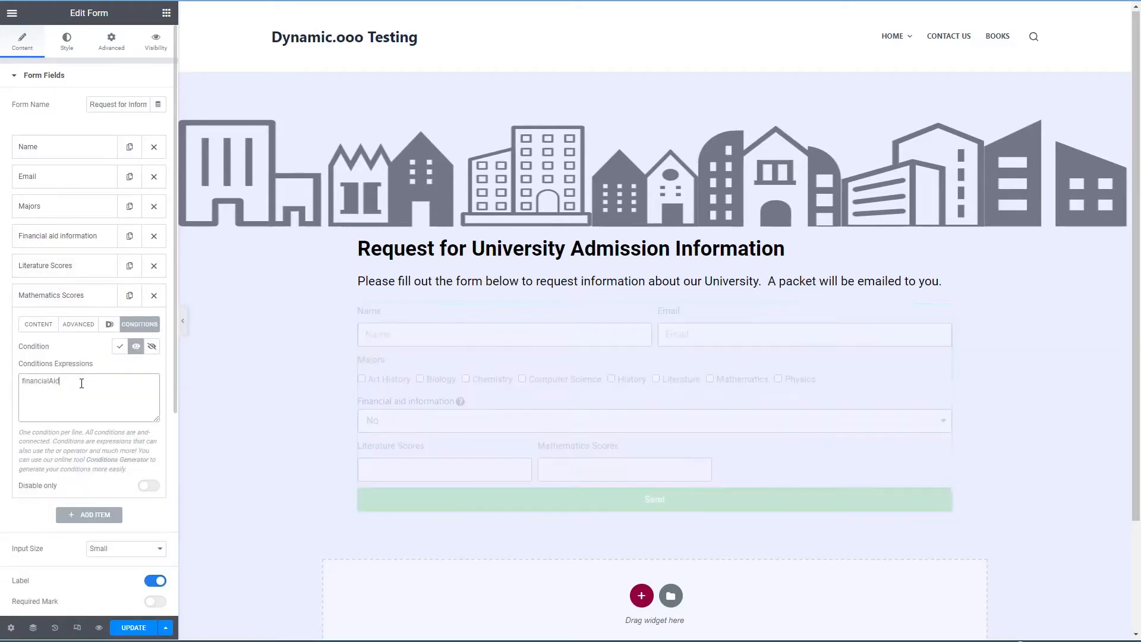
{"action": "type", "text": " == \"Yes\""}
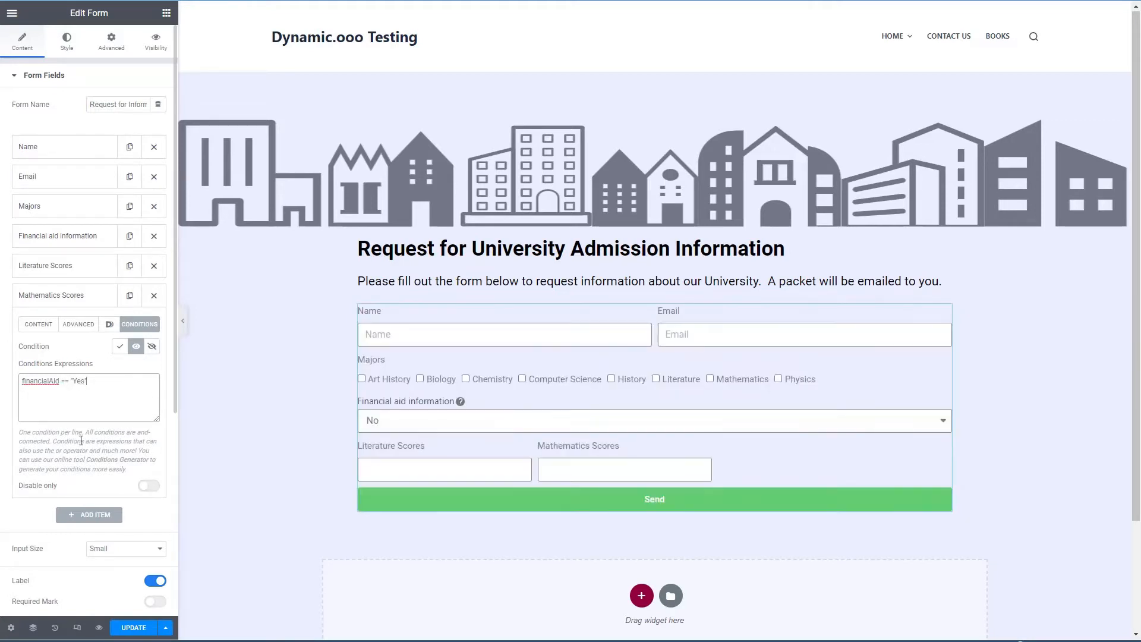
Add a Text field labelled "Science Scores" with a column width of 30%
{"action": "left_click", "coordinate": [83, 514]}
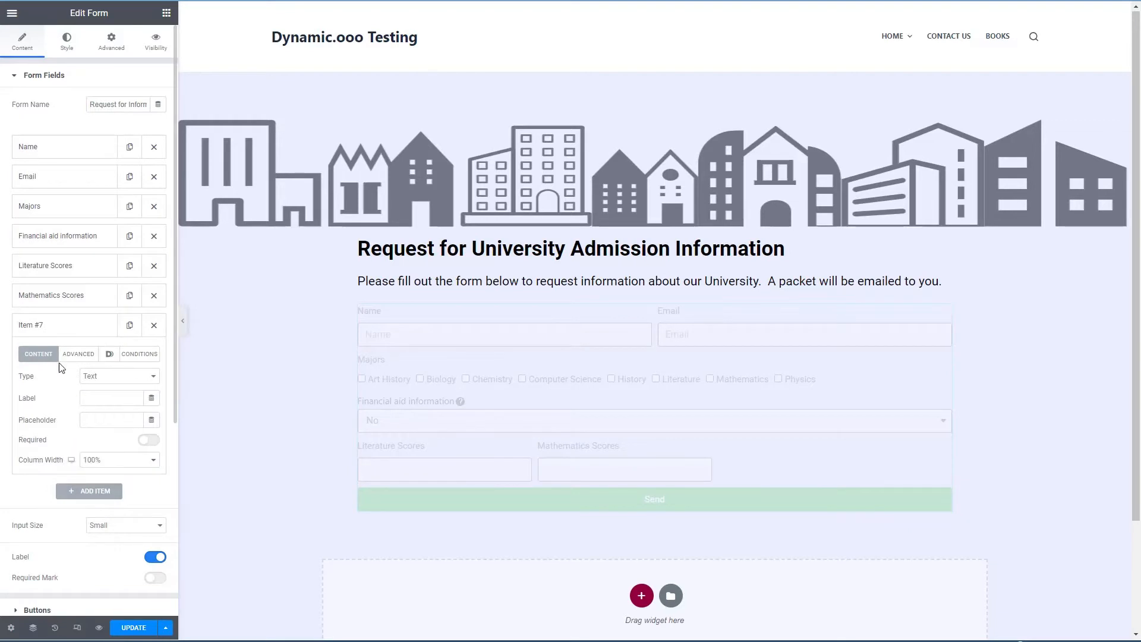
{"action": "left_click", "coordinate": [107, 396]}
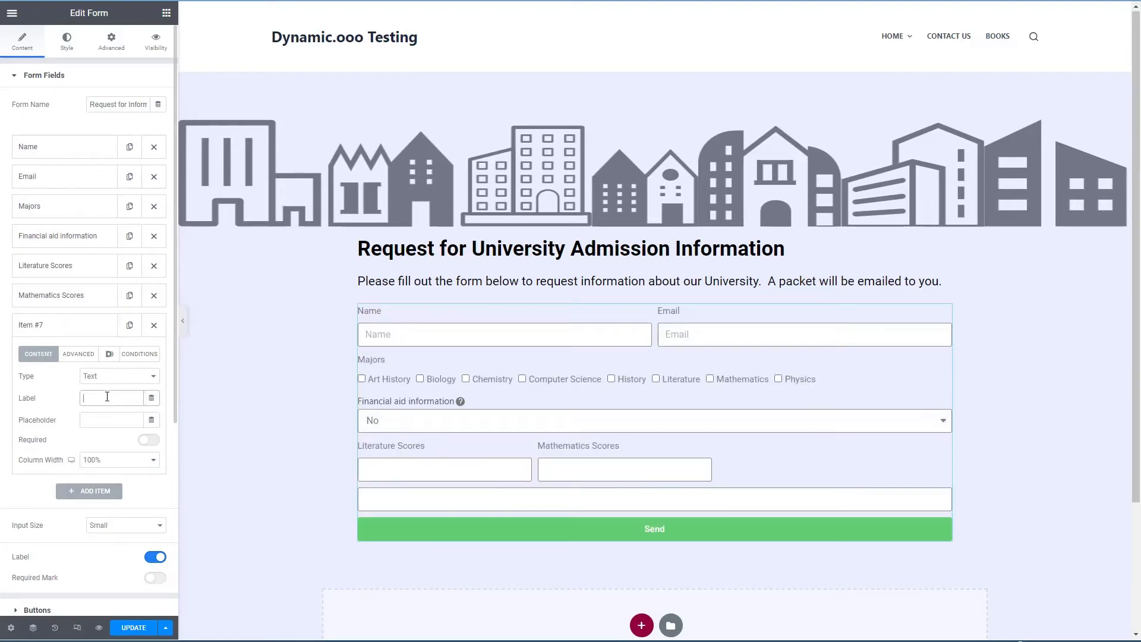
{"action": "type", "text": "Science Scores"}
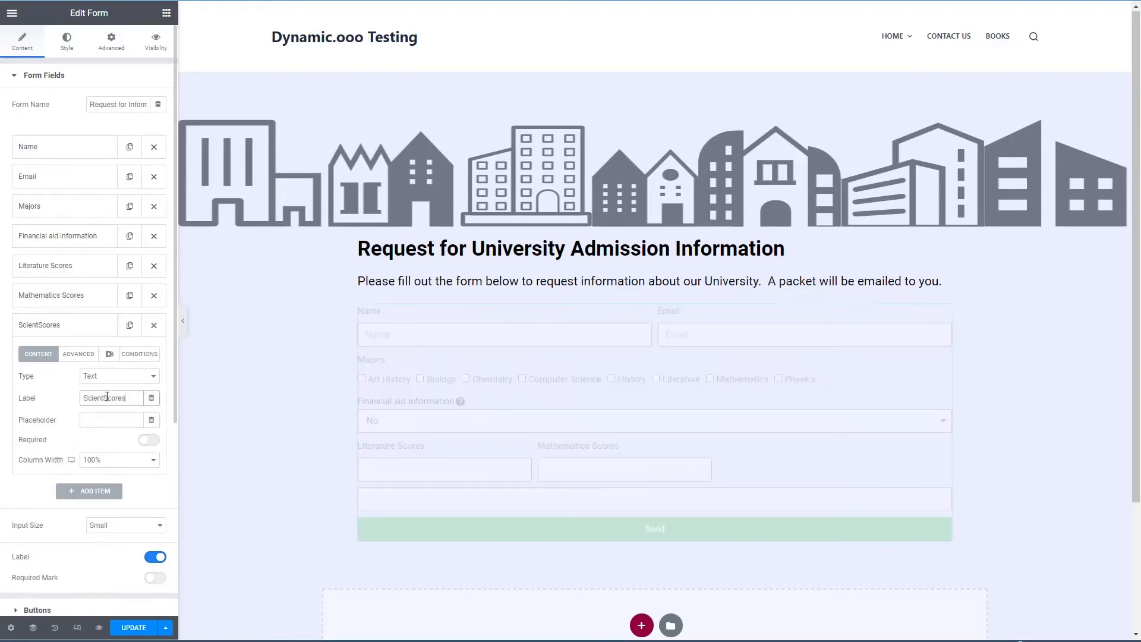
{"action": "left_click", "coordinate": [123, 461]}
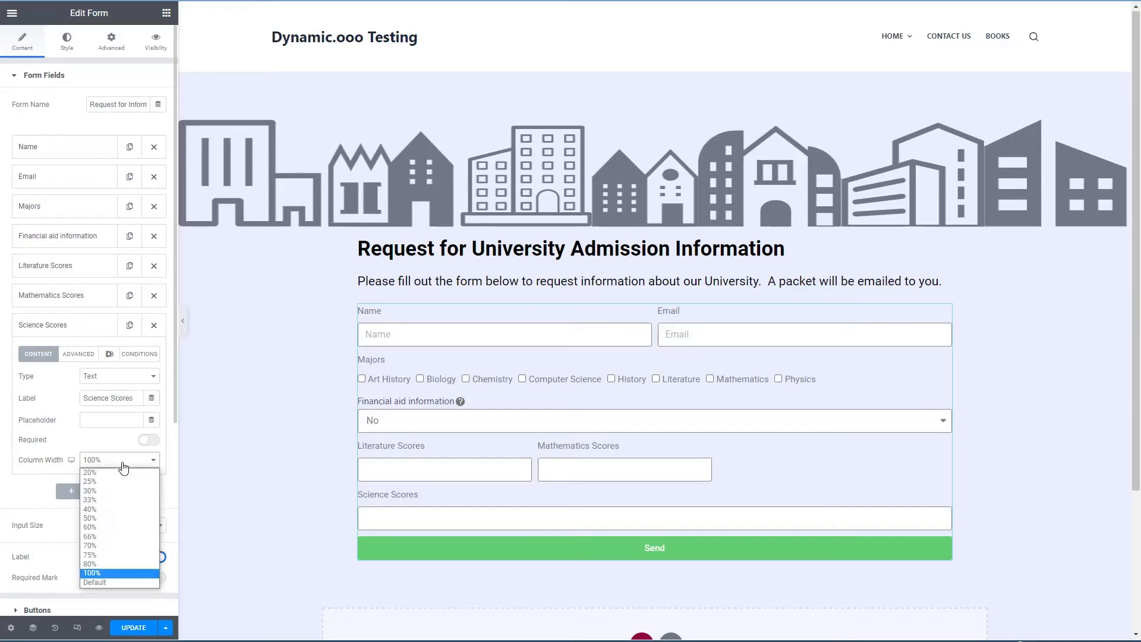
{"action": "left_click", "coordinate": [113, 490]}
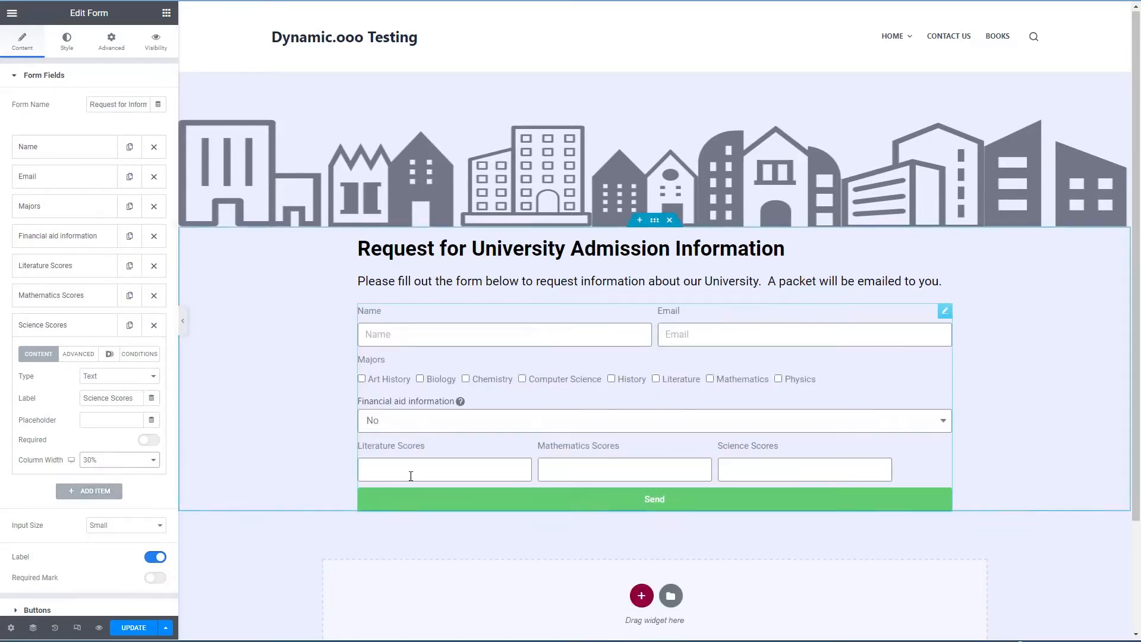
Set the Science Scores field's ID to "scienceScores" and its condition mode to show if
{"action": "left_click", "coordinate": [78, 354]}
{"action": "left_click_drag", "start_coordinate": [127, 398], "coordinate": [71, 402]}
{"action": "type", "text": "scienceScores"}
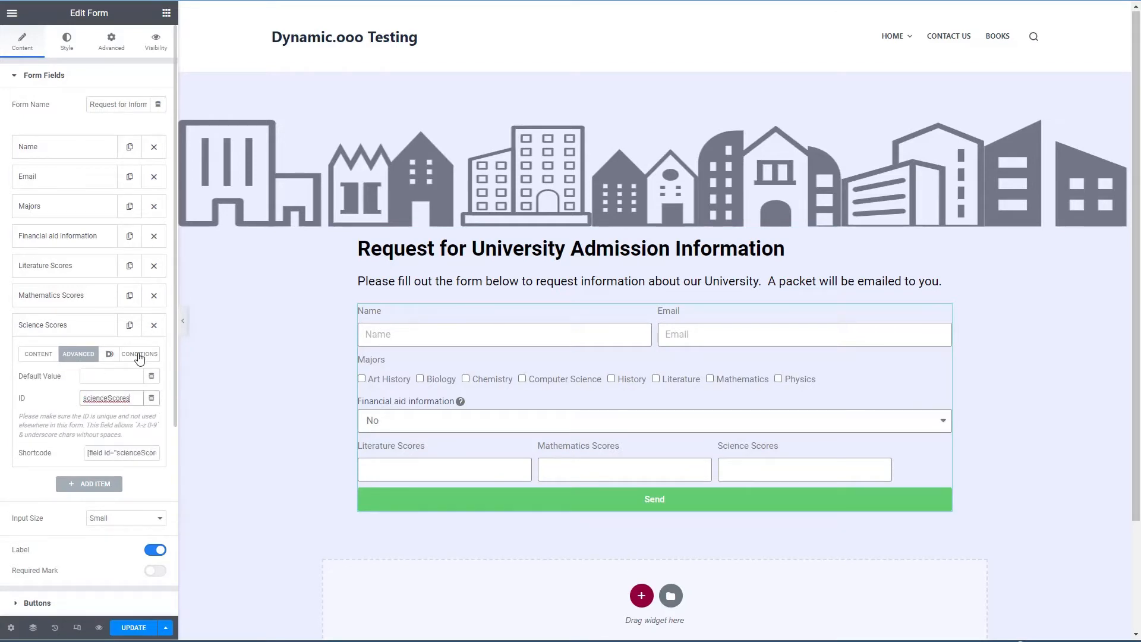
{"action": "left_click", "coordinate": [140, 355]}
{"action": "left_click", "coordinate": [136, 378]}
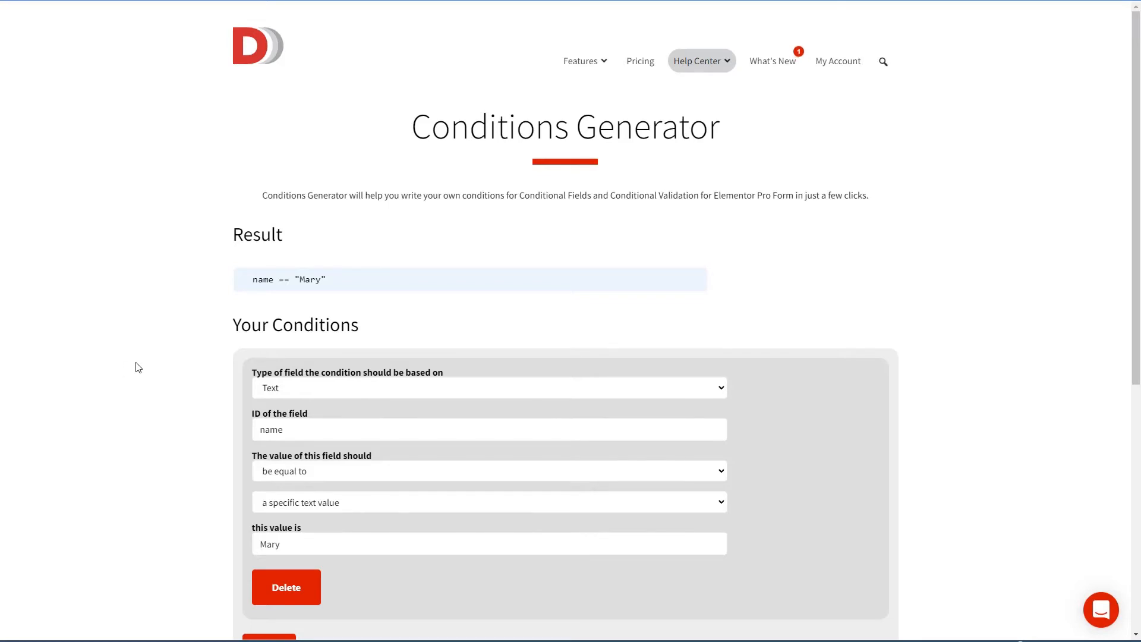
On the Dynamic.ooo Conditions Generator page, base the condition on a Select field with the ID "financialAid"
{"action": "scroll", "coordinate": [135, 368], "scroll_direction": "down", "scroll_amount": 2}
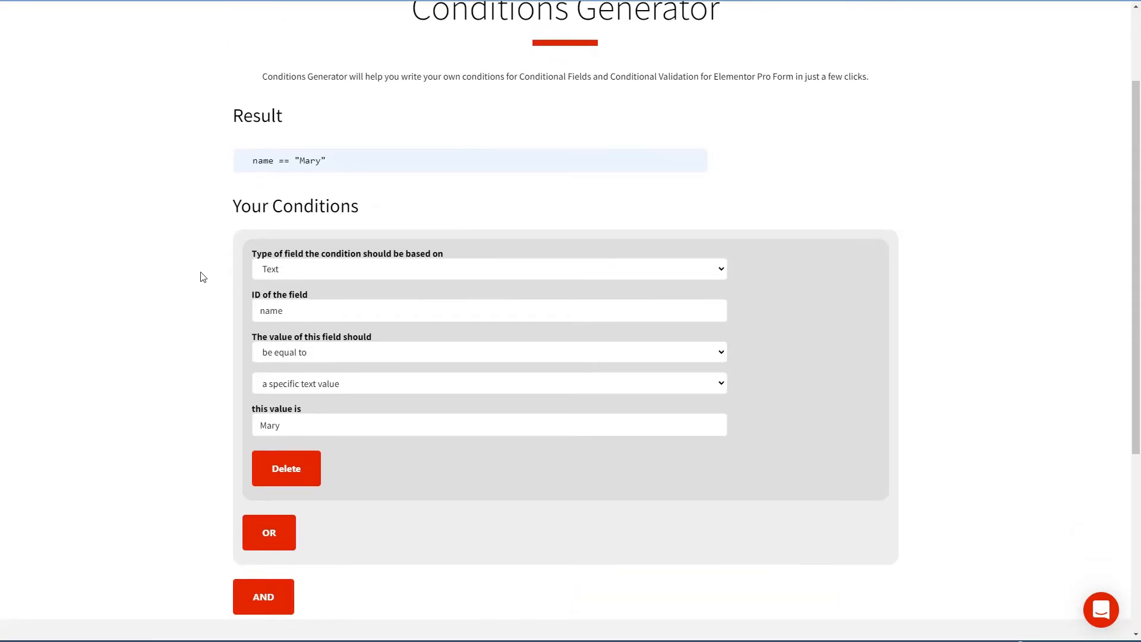
{"action": "left_click", "coordinate": [305, 274]}
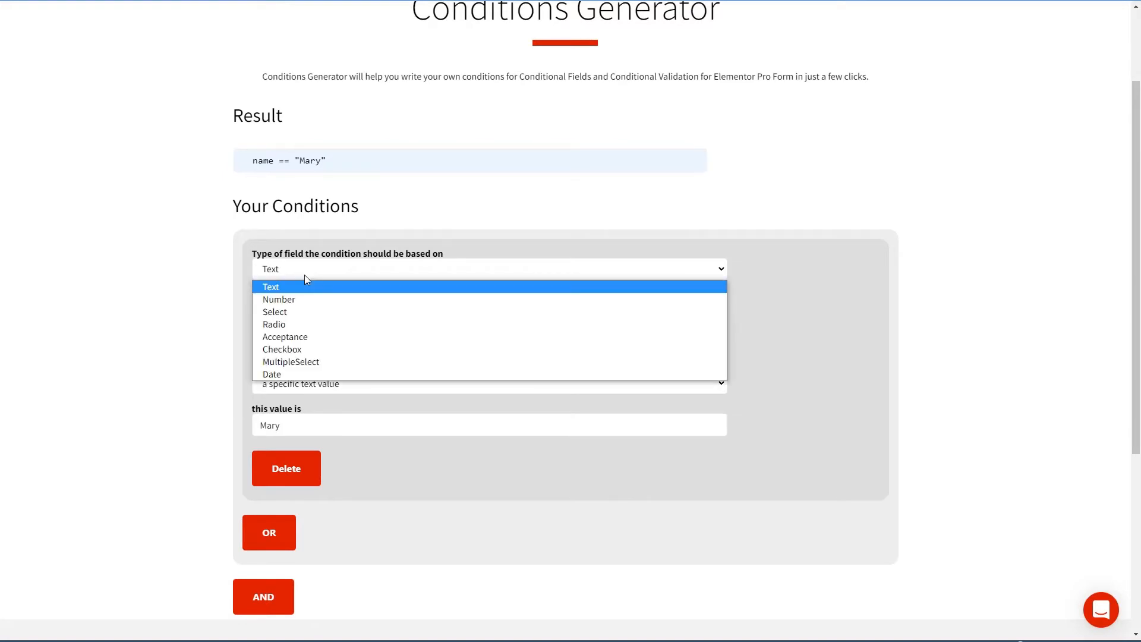
{"action": "left_click", "coordinate": [286, 313]}
{"action": "left_click_drag", "start_coordinate": [289, 309], "coordinate": [234, 312]}
{"action": "type", "text": "financialAid"}
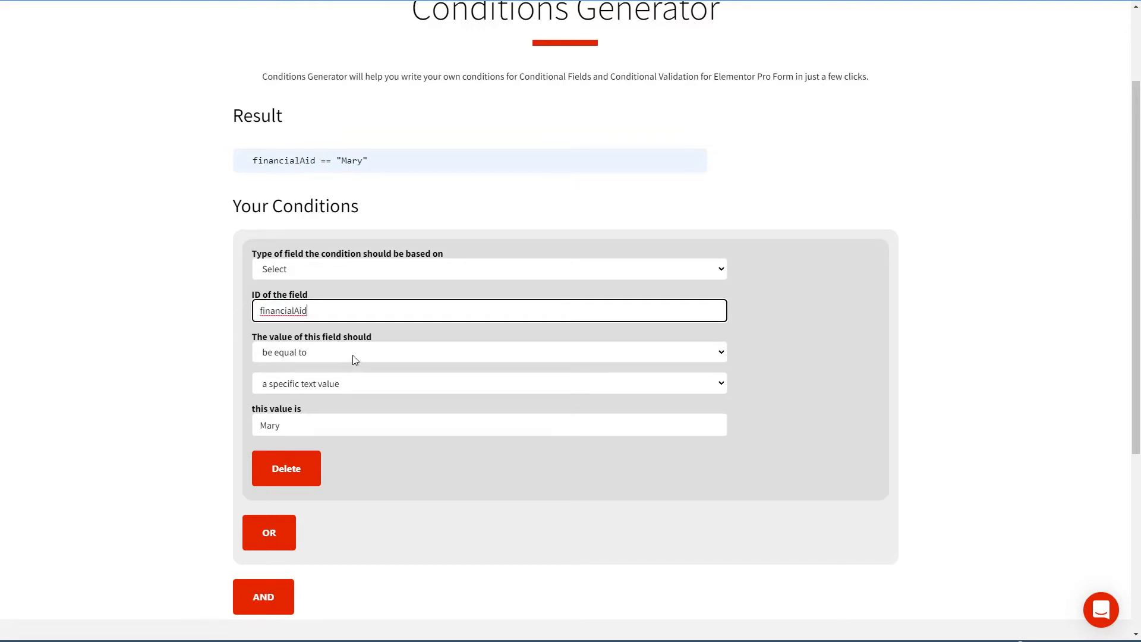
Make the generator's condition compare against the specific text value "Yes" and pick the generated expression for the Science Scores field
{"action": "left_click", "coordinate": [346, 385]}
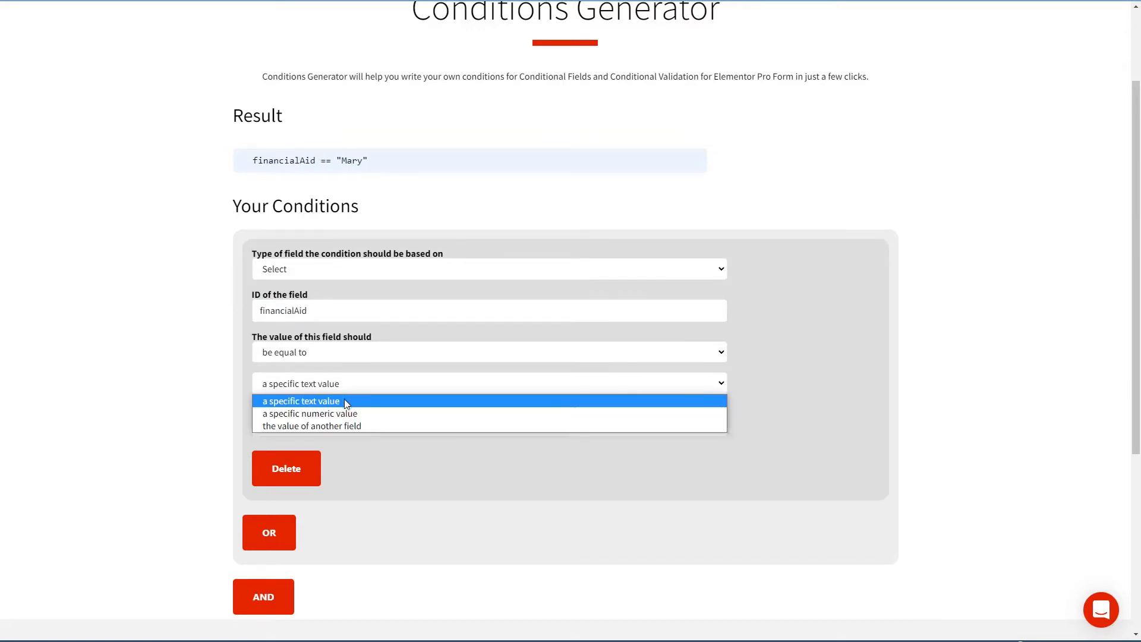
{"action": "left_click", "coordinate": [346, 401]}
{"action": "key", "text": "Tab"}
{"action": "type", "text": "Ye"}
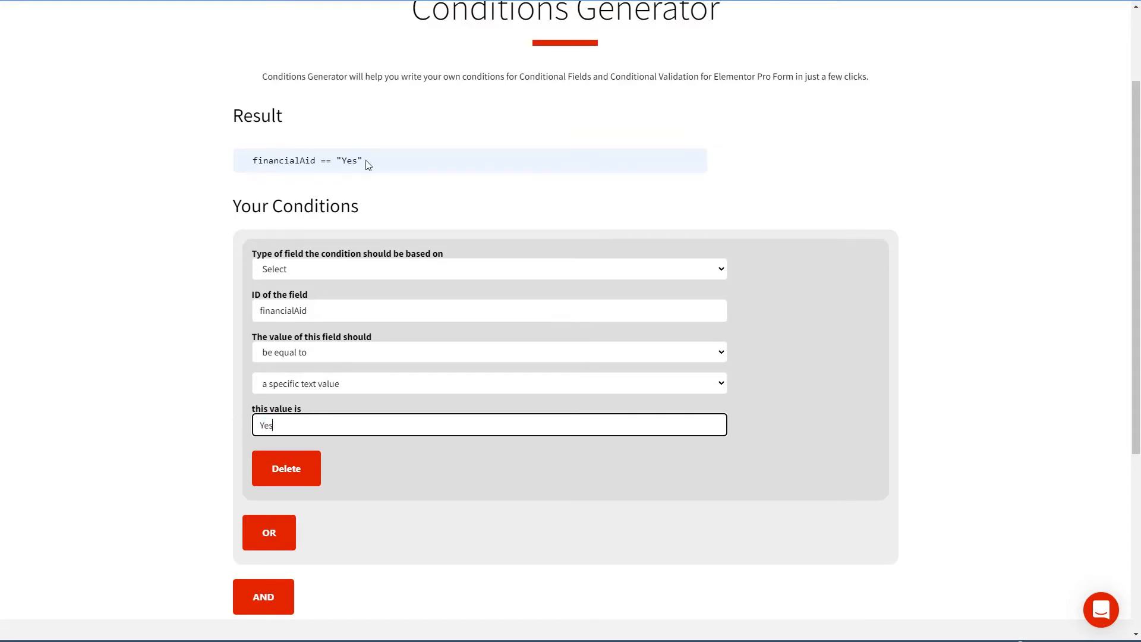
{"action": "left_click", "coordinate": [258, 160]}
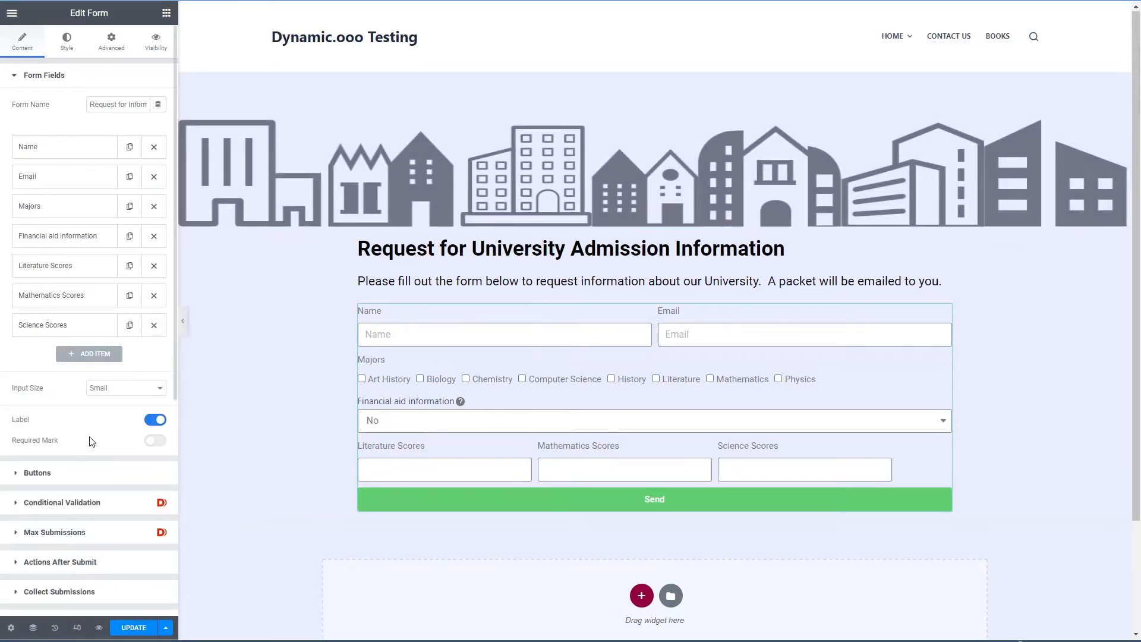
Update the page and preview it, switching Financial aid information to Yes and back to test the conditional score fields
{"action": "left_click", "coordinate": [124, 629]}
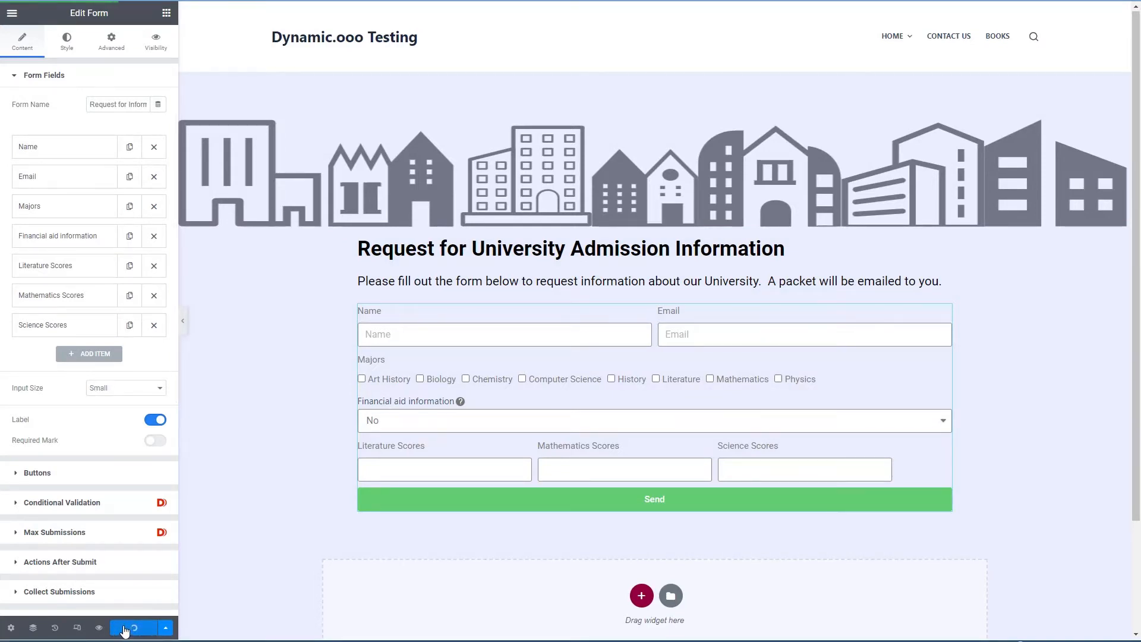
{"action": "left_click", "coordinate": [100, 629]}
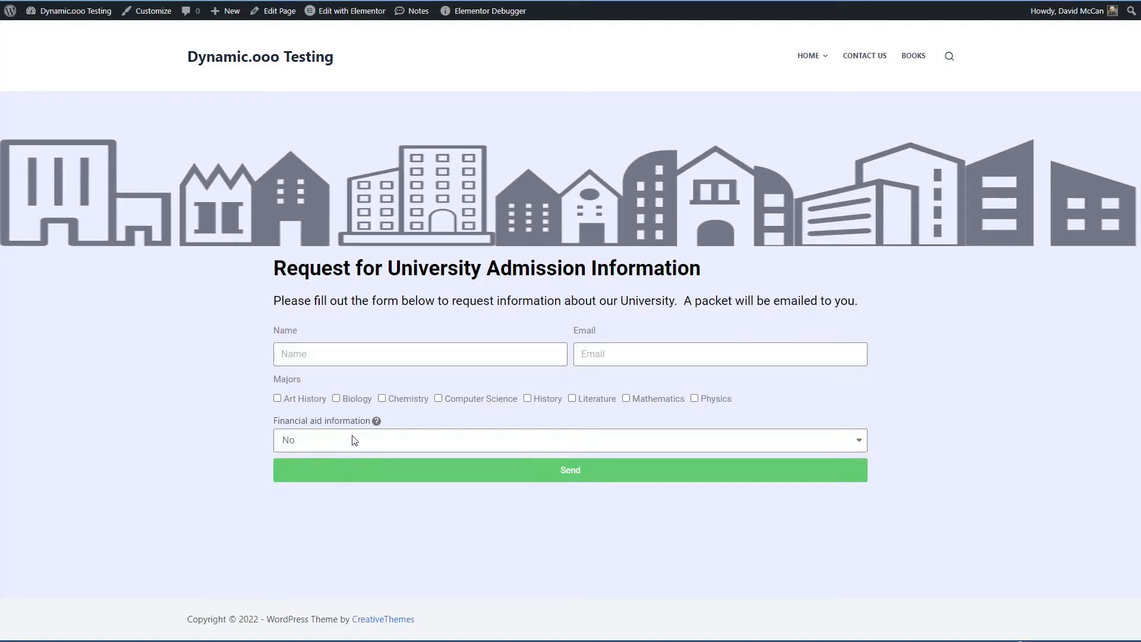
{"action": "left_click", "coordinate": [348, 447]}
{"action": "left_click", "coordinate": [339, 469]}
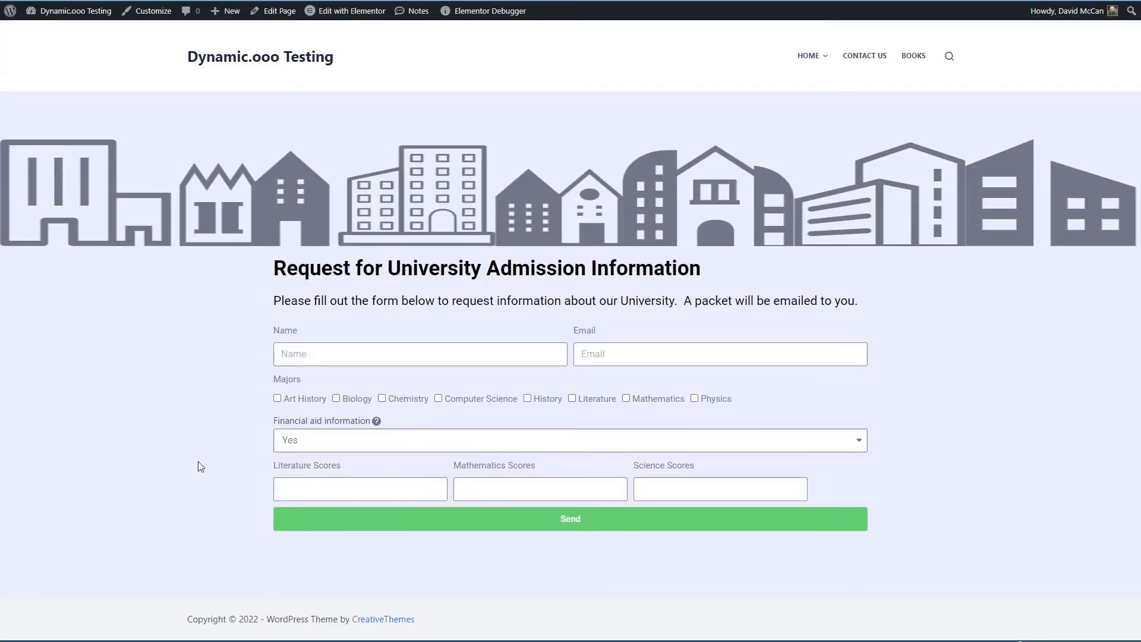
{"action": "left_click", "coordinate": [331, 441]}
{"action": "left_click", "coordinate": [326, 462]}
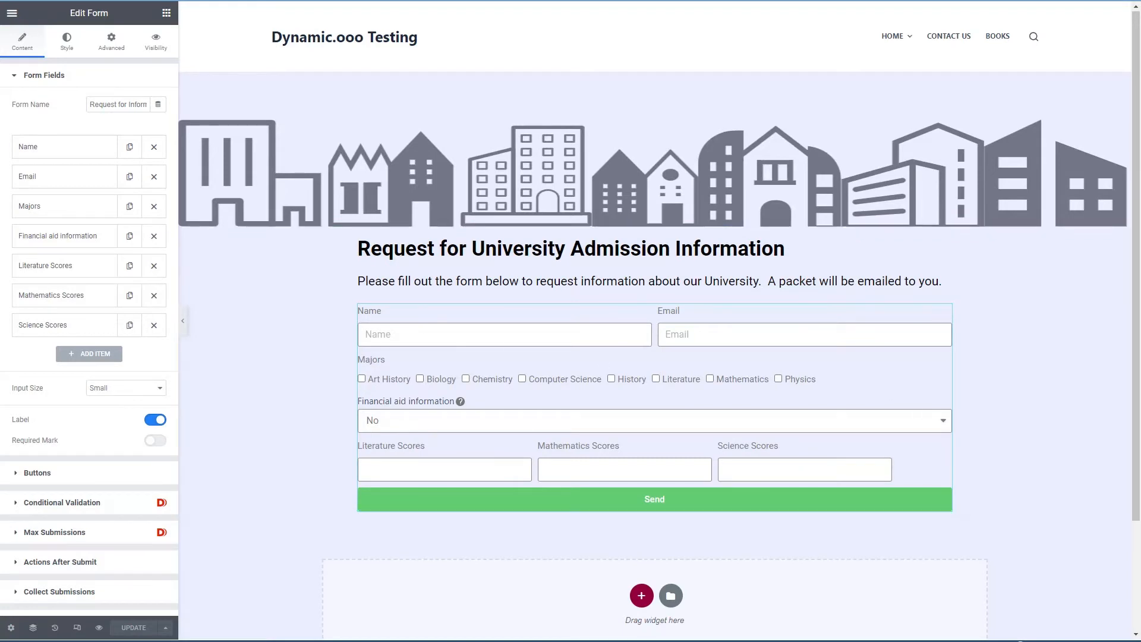
Back in the form editor, add a required Acceptance field with the acceptance text "I certify the information is correct"
{"action": "left_click", "coordinate": [87, 355]}
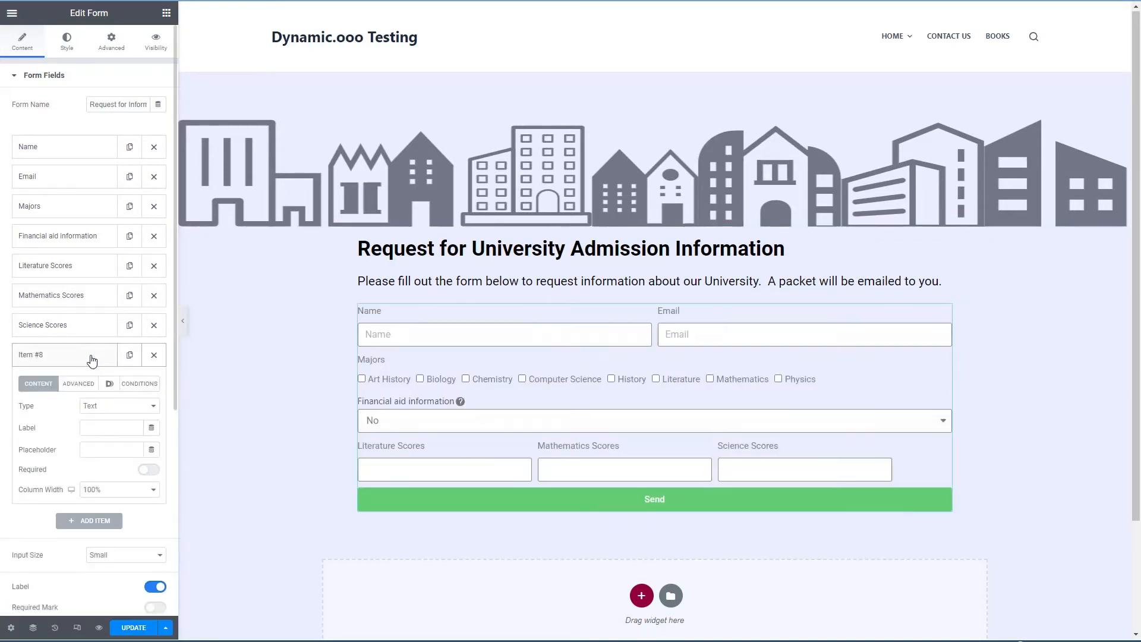
{"action": "left_click", "coordinate": [120, 406]}
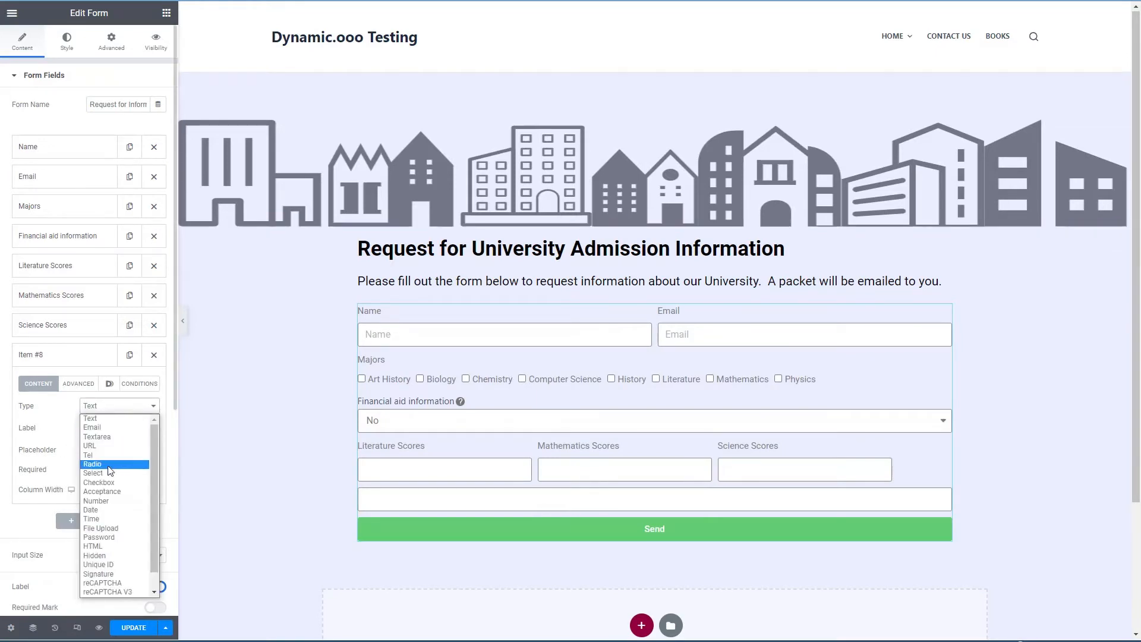
{"action": "left_click", "coordinate": [106, 492]}
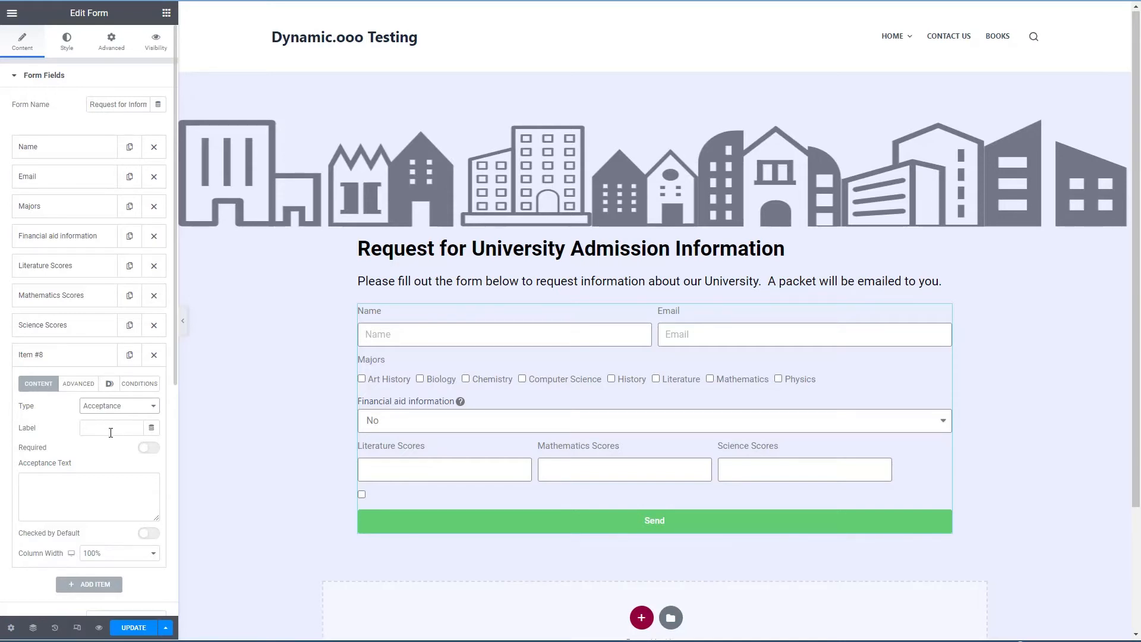
{"action": "left_click", "coordinate": [154, 450]}
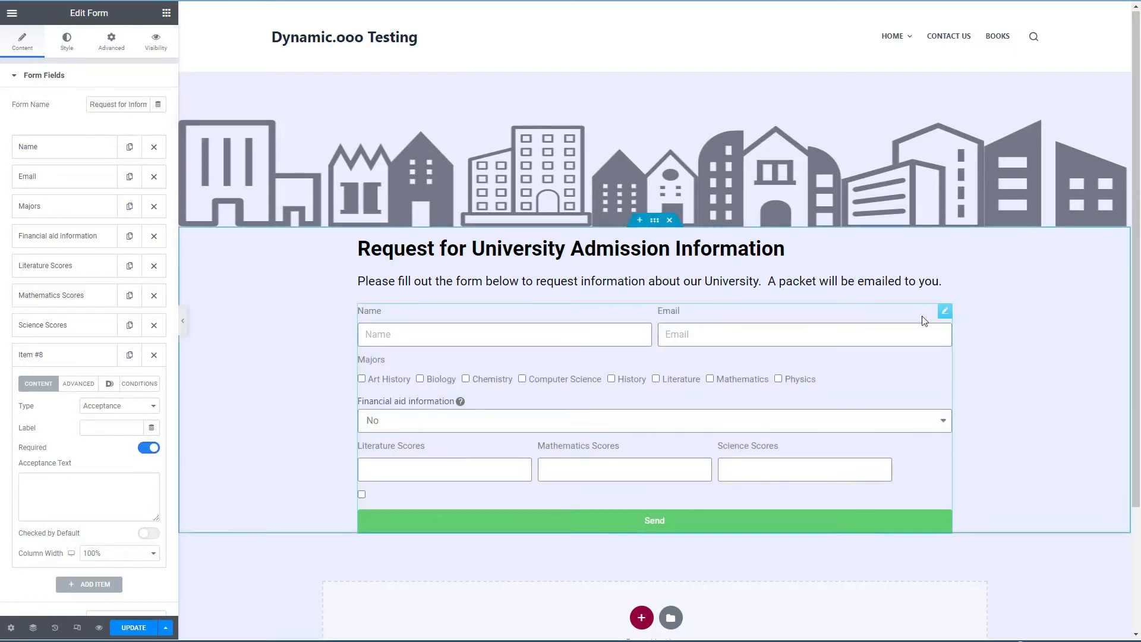
{"action": "left_click", "coordinate": [61, 487]}
{"action": "type", "text": "I certify the information is correct"}
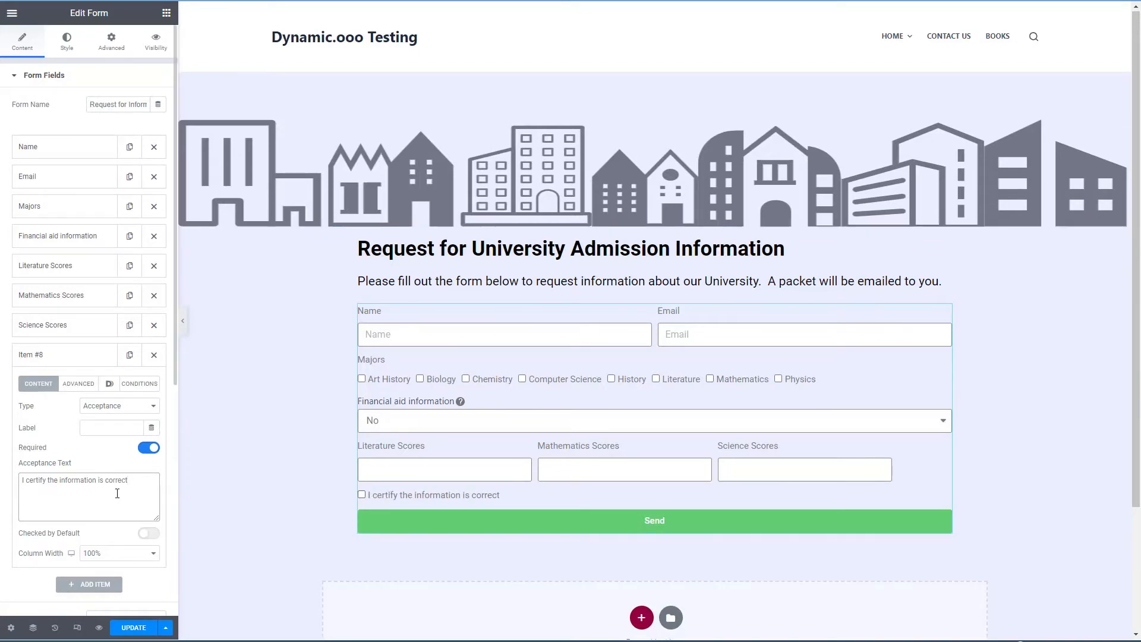
Set the ID of the new Acceptance field to "certification"
{"action": "left_click", "coordinate": [77, 383]}
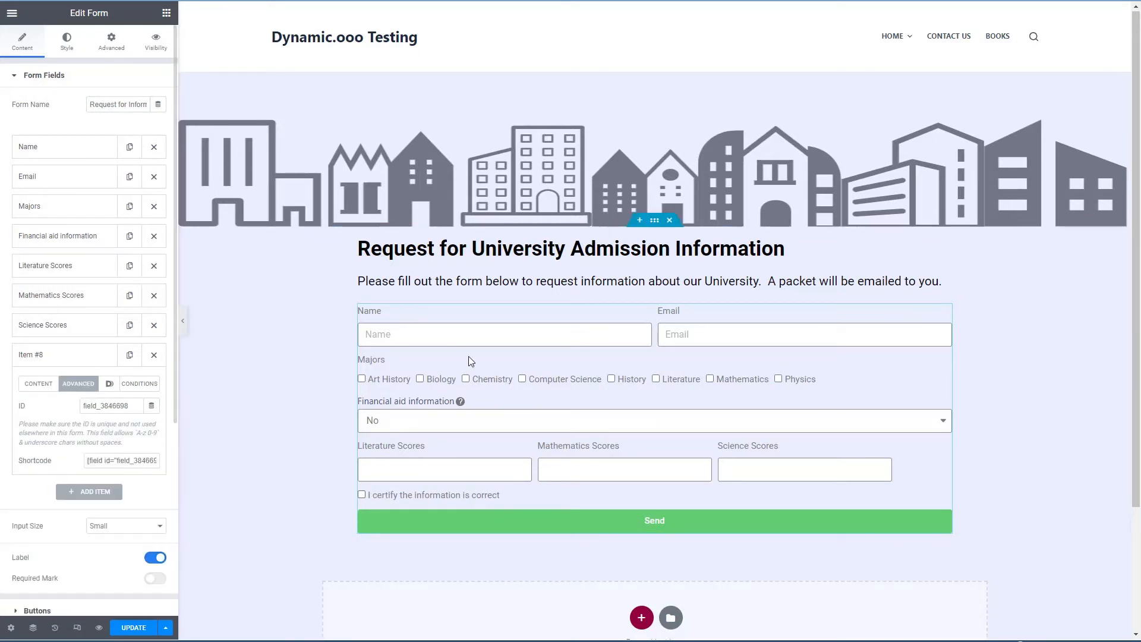
{"action": "left_click_drag", "start_coordinate": [128, 406], "coordinate": [70, 410]}
{"action": "type", "text": "cer"}
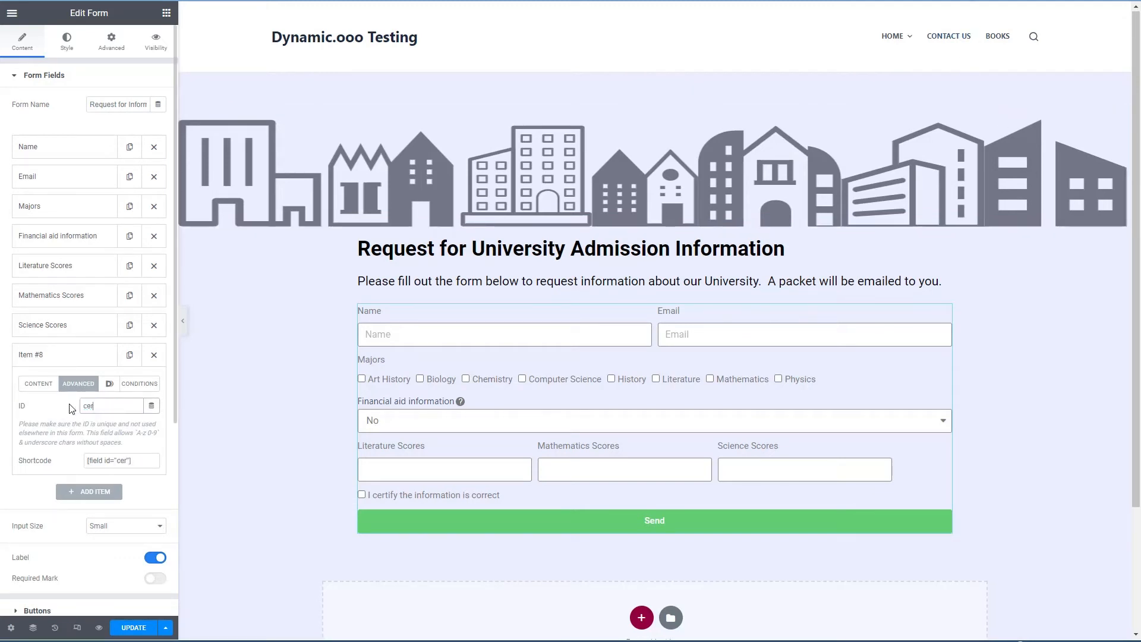
{"action": "type", "text": "tification"}
{"action": "left_click", "coordinate": [83, 375]}
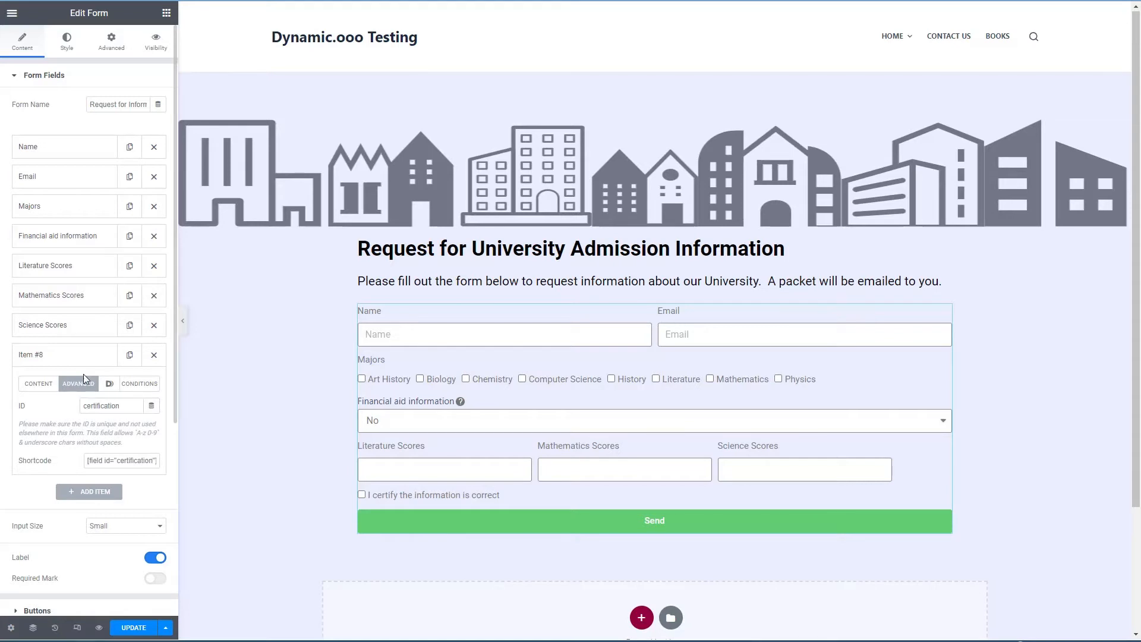
Add a Signature field labelled "Signature" to the form and make it required
{"action": "left_click", "coordinate": [86, 493]}
{"action": "left_click", "coordinate": [117, 437]}
{"action": "scroll", "coordinate": [126, 511], "scroll_direction": "down", "scroll_amount": 2}
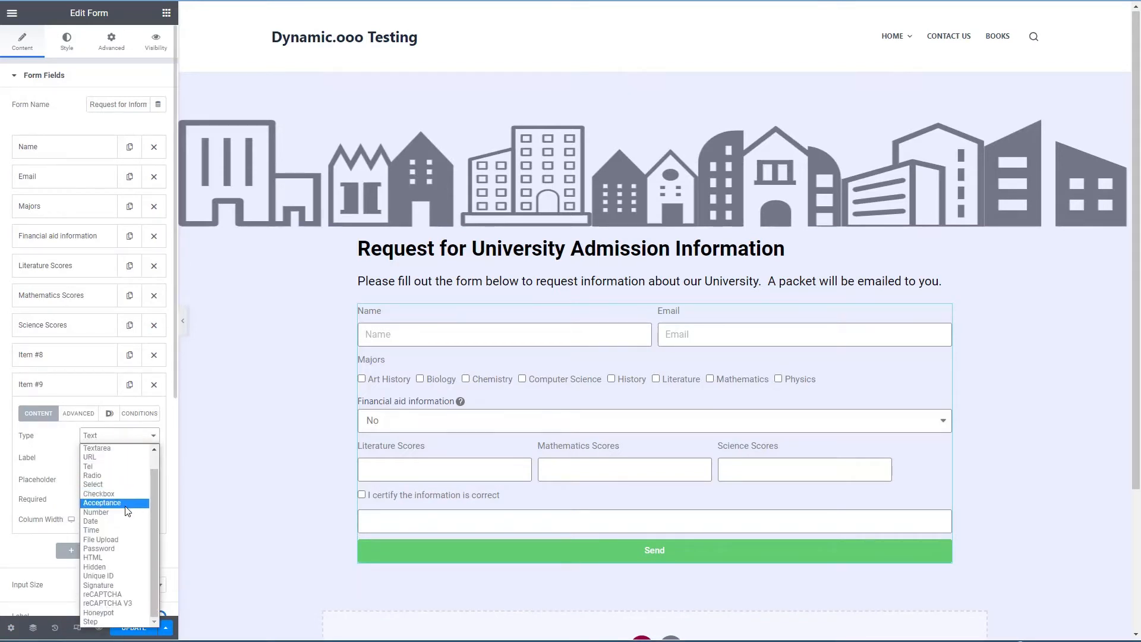
{"action": "left_click", "coordinate": [109, 585]}
{"action": "type", "text": "Signature"}
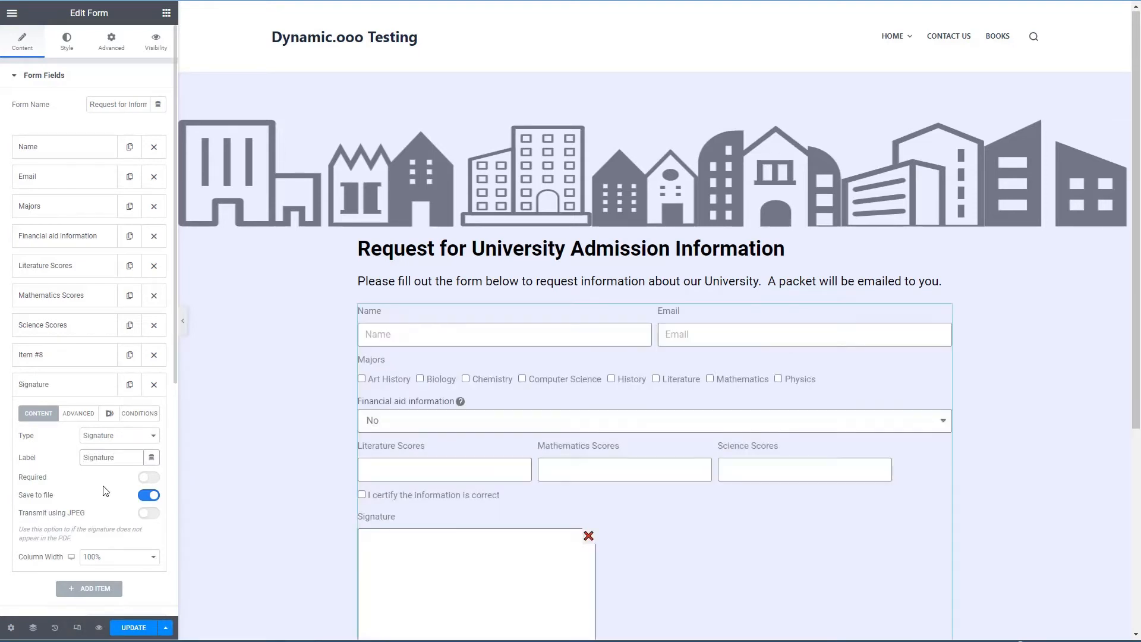
{"action": "left_click", "coordinate": [150, 477]}
Set the ID of the Signature field to "signature"
{"action": "left_click", "coordinate": [78, 413]}
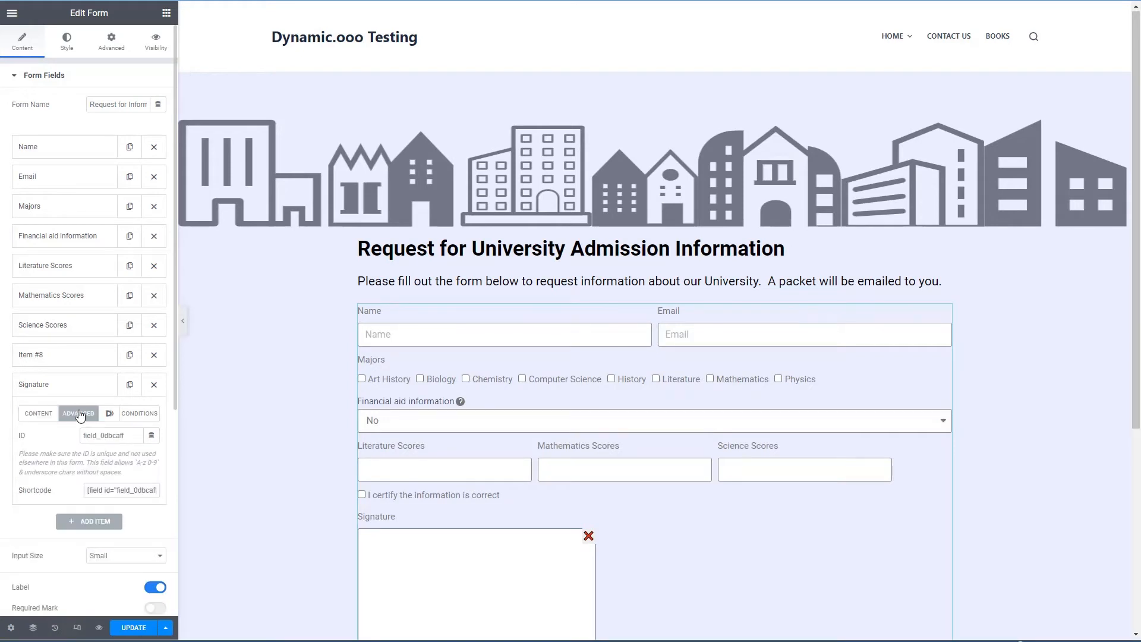
{"action": "left_click", "coordinate": [127, 436]}
{"action": "left_click_drag", "start_coordinate": [127, 435], "coordinate": [77, 433]}
{"action": "type", "text": "signature"}
Set the form button's column width to 33% and its submit text to "Send Request"
{"action": "scroll", "coordinate": [175, 438], "scroll_direction": "down", "scroll_amount": 2}
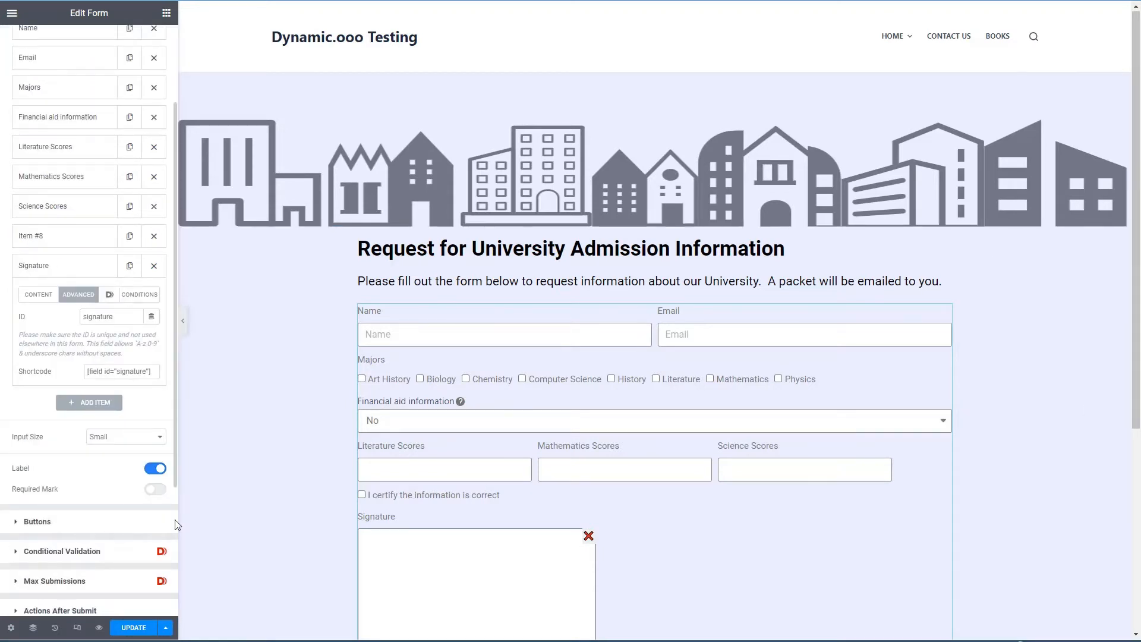
{"action": "scroll", "coordinate": [295, 455], "scroll_direction": "down", "scroll_amount": 4}
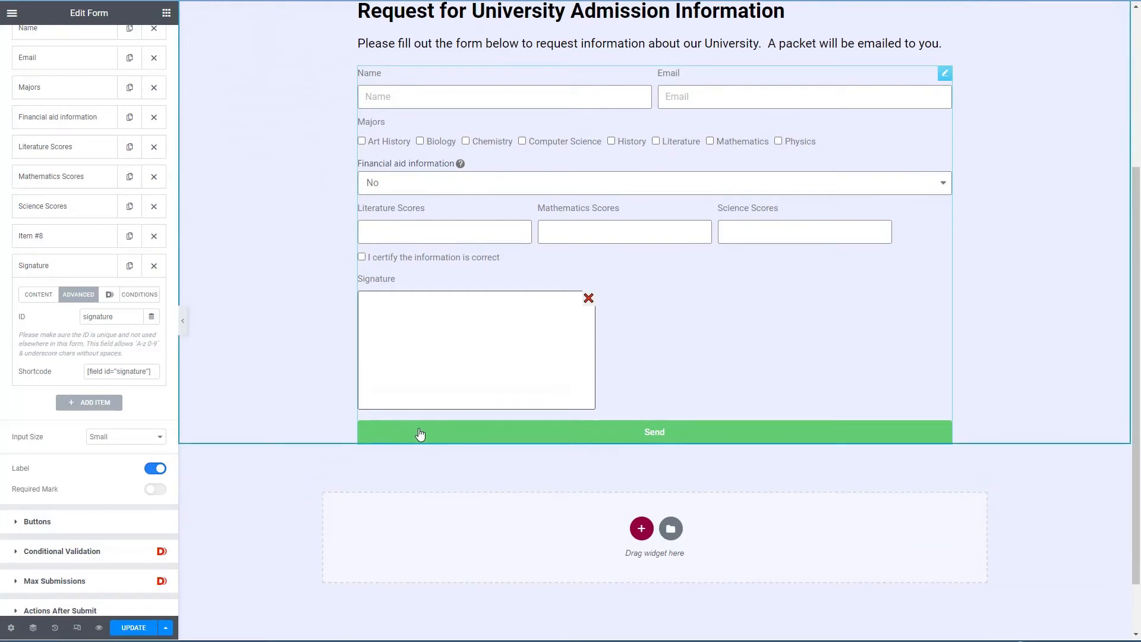
{"action": "left_click", "coordinate": [45, 522]}
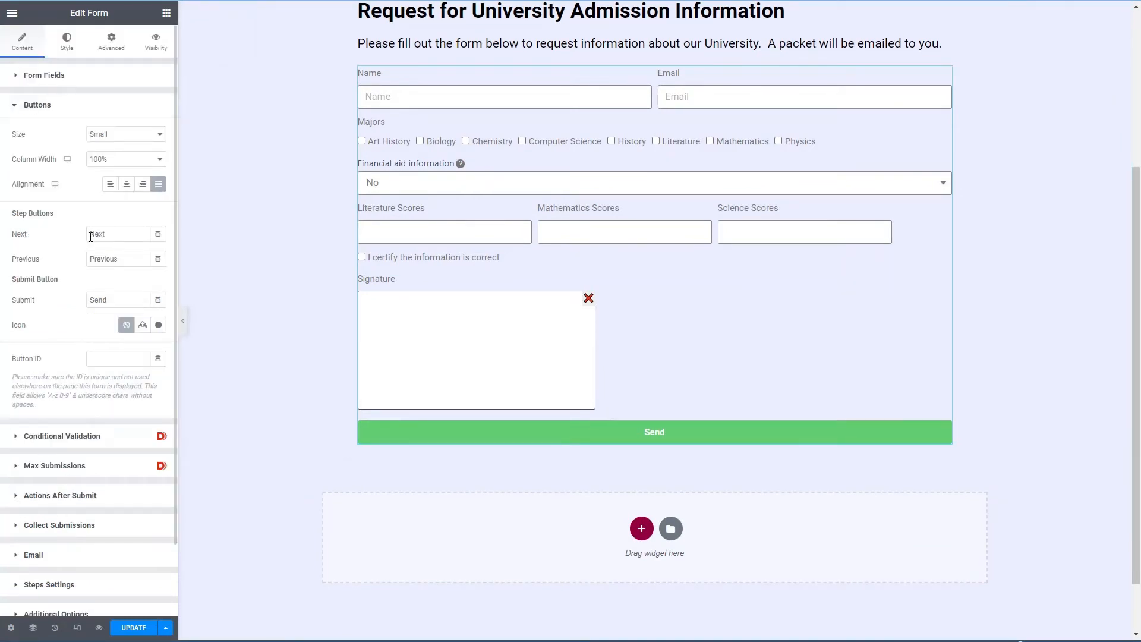
{"action": "left_click", "coordinate": [107, 162]}
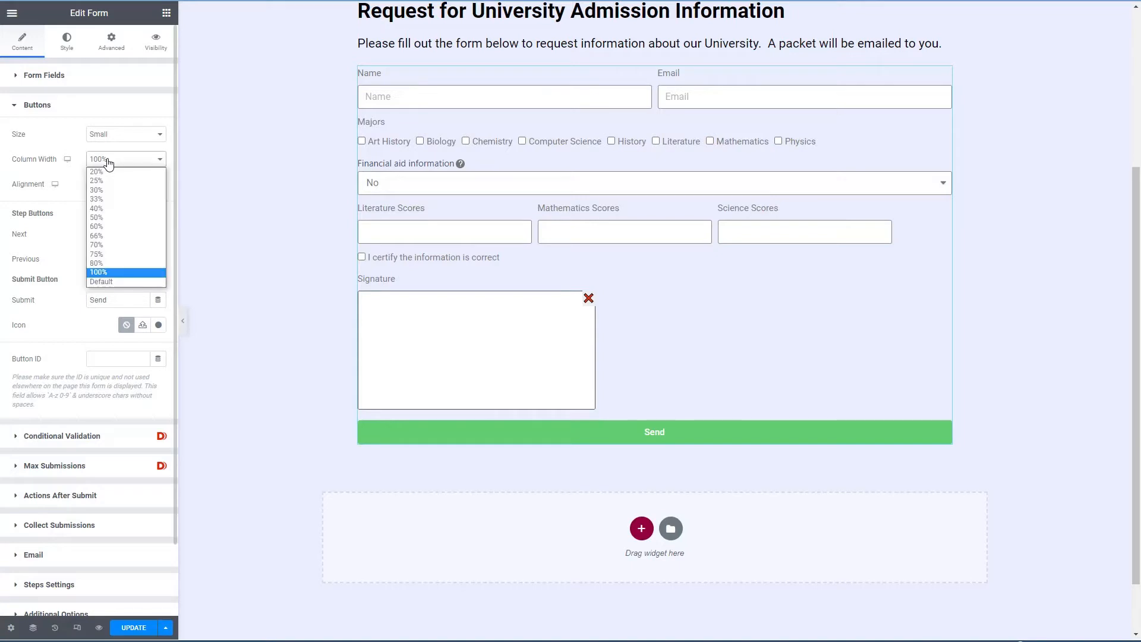
{"action": "left_click", "coordinate": [100, 200]}
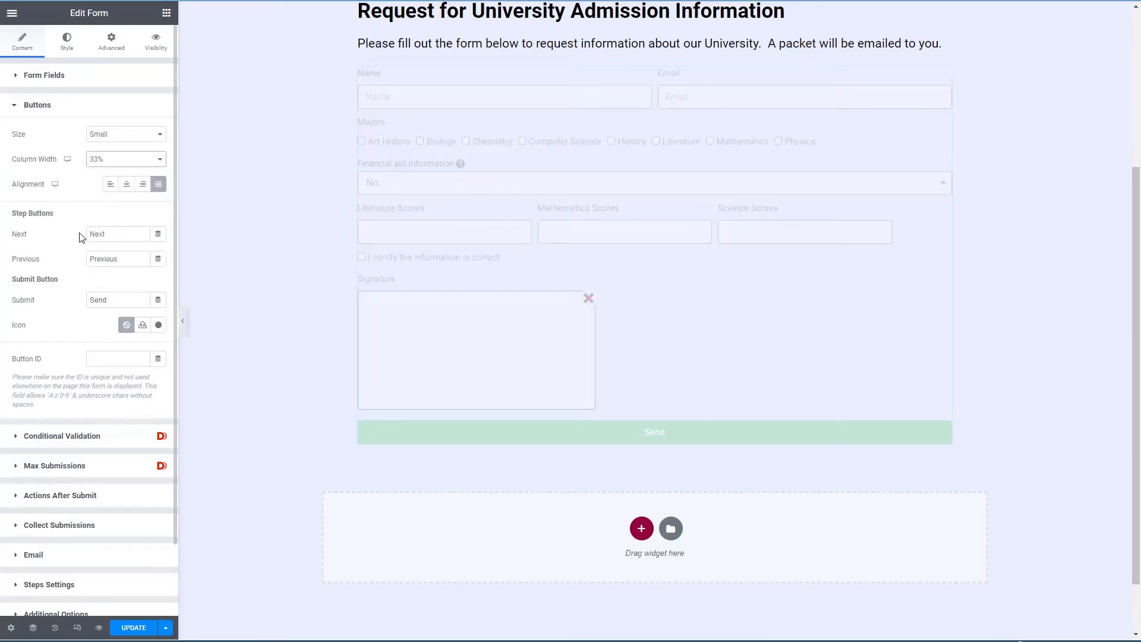
{"action": "left_click", "coordinate": [124, 299]}
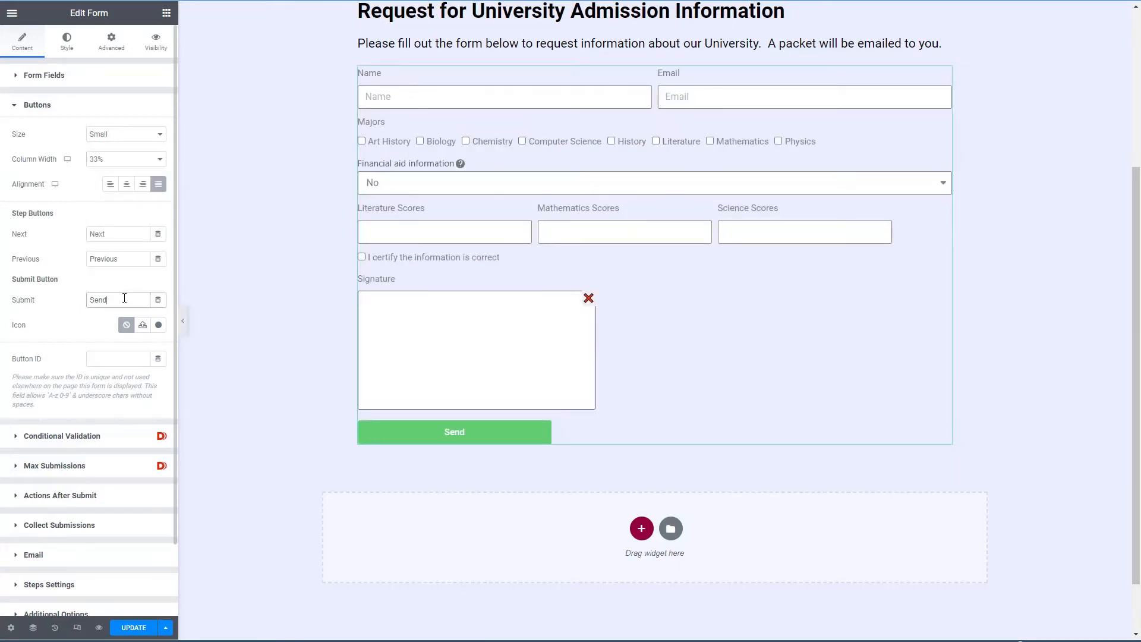
{"action": "type", "text": "Request"}
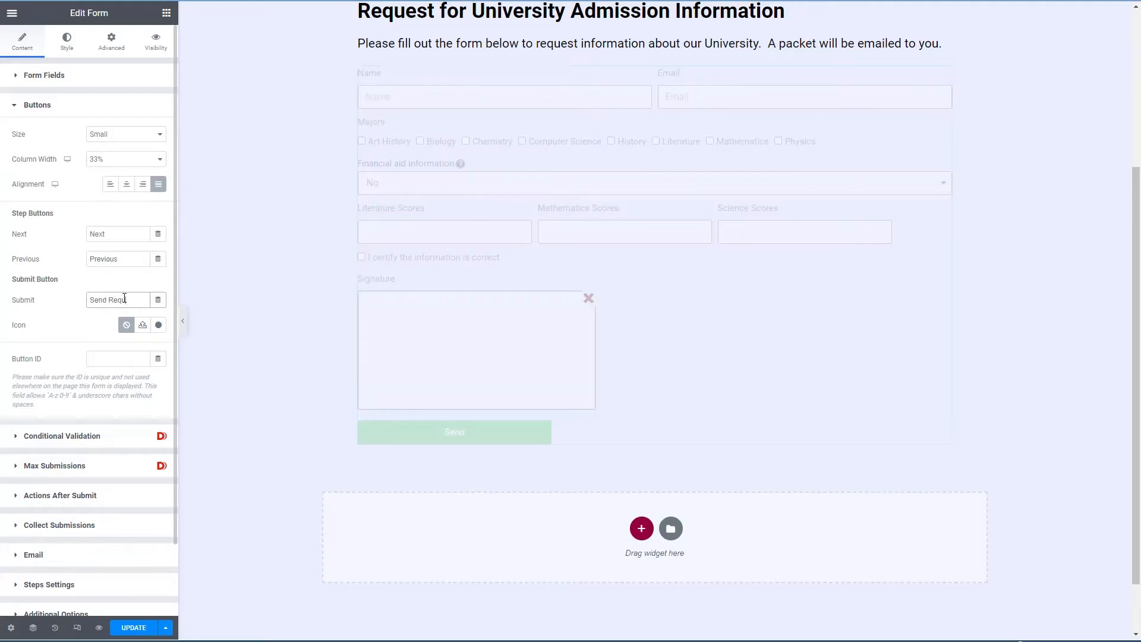
{"action": "left_click", "coordinate": [69, 105]}
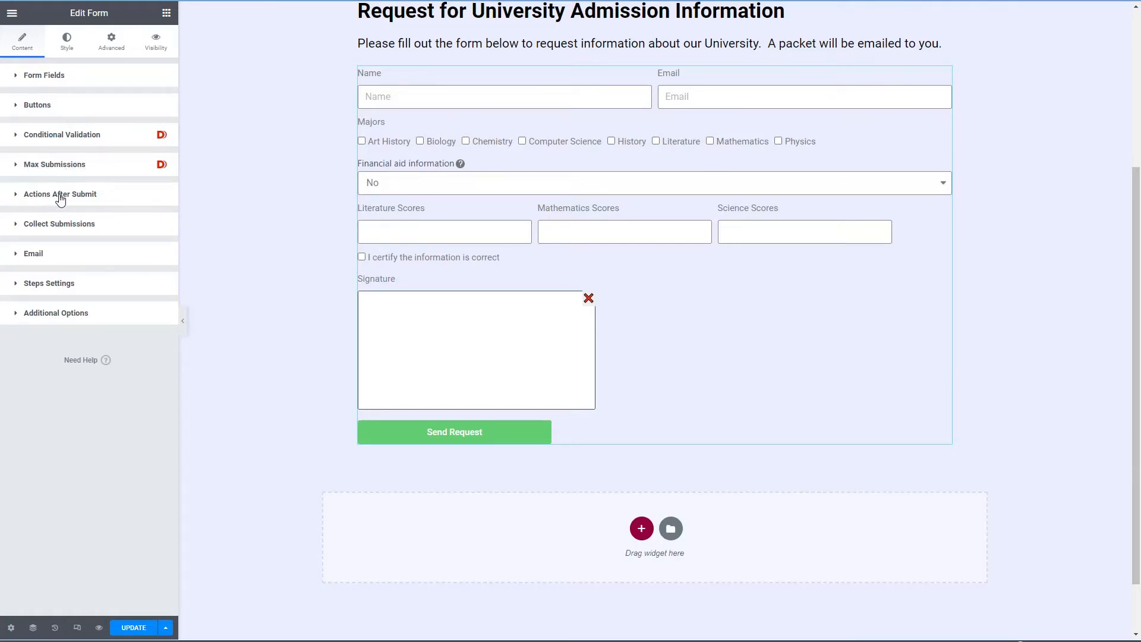
In the form's actions after submit, remove Email and add PDF Generator and Dynamic Email
{"action": "left_click", "coordinate": [17, 197]}
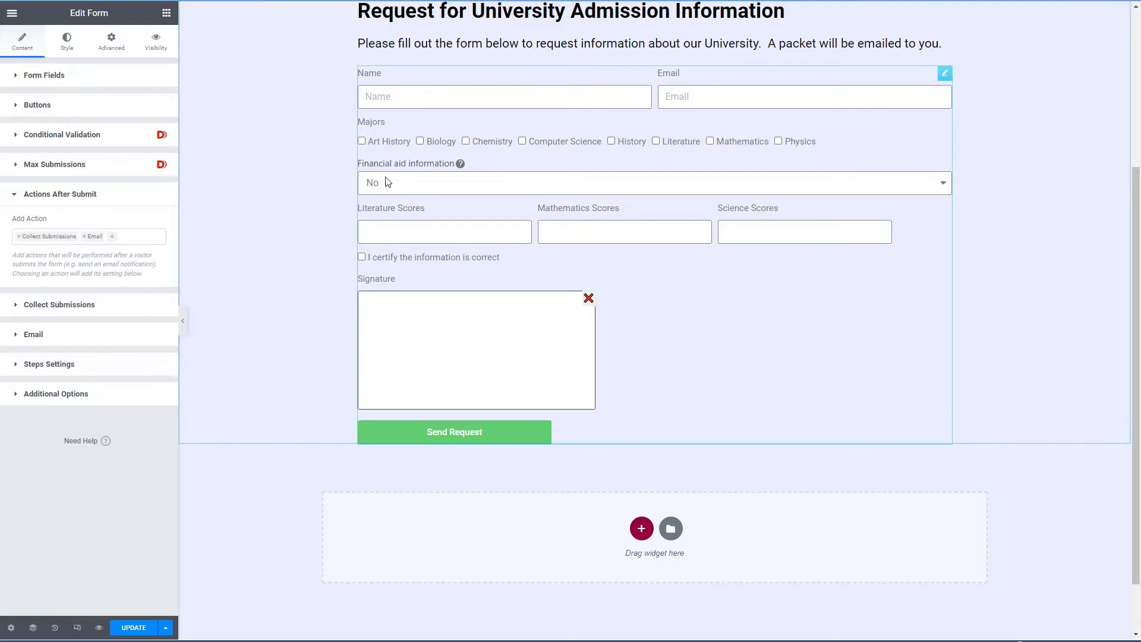
{"action": "left_click", "coordinate": [85, 237]}
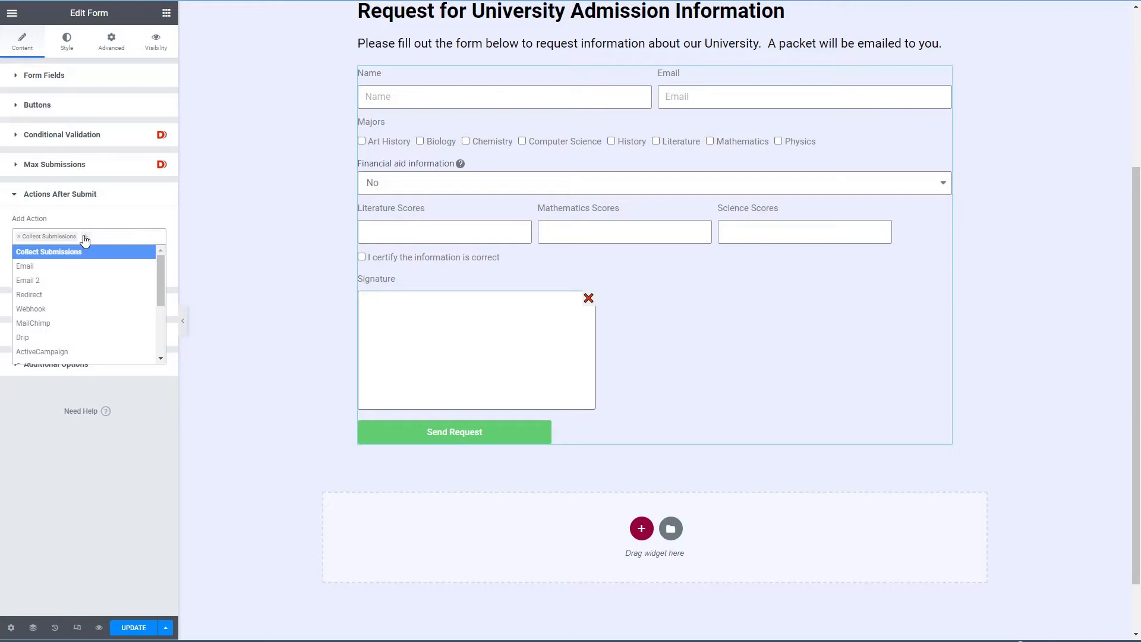
{"action": "scroll", "coordinate": [96, 279], "scroll_direction": "down", "scroll_amount": 2}
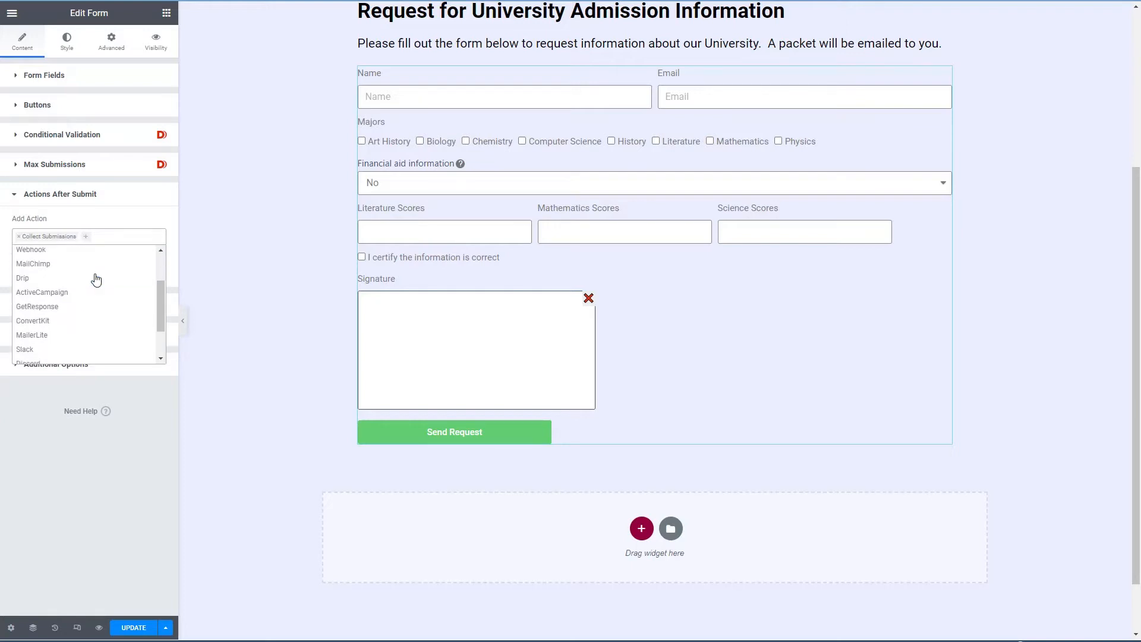
{"action": "scroll", "coordinate": [96, 279], "scroll_direction": "down", "scroll_amount": 2}
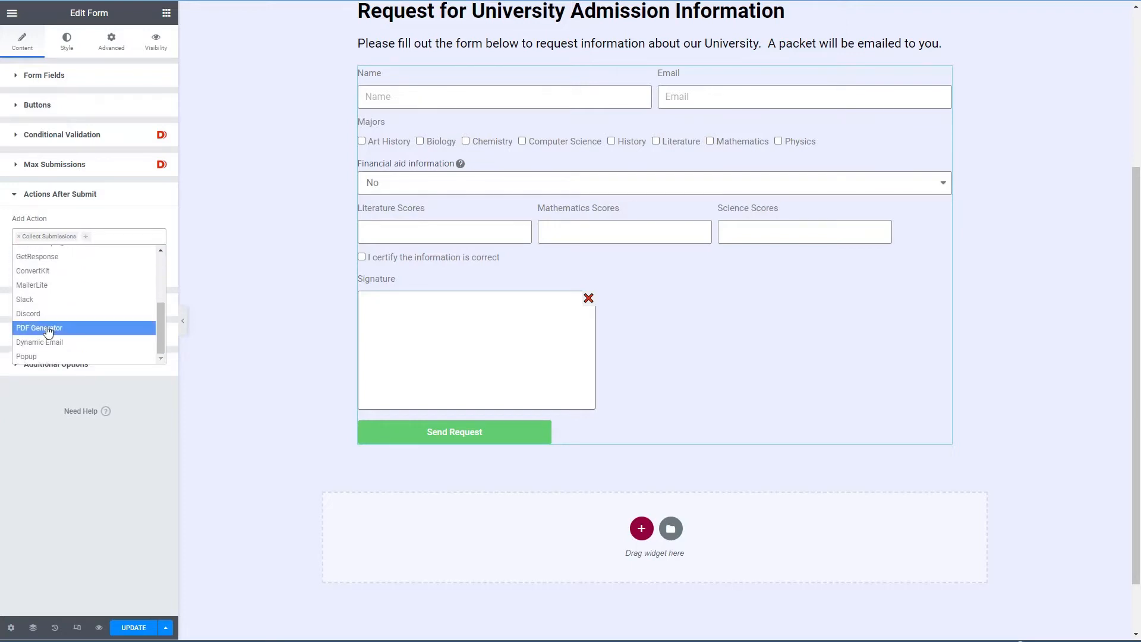
{"action": "left_click", "coordinate": [49, 330]}
{"action": "left_click", "coordinate": [143, 237]}
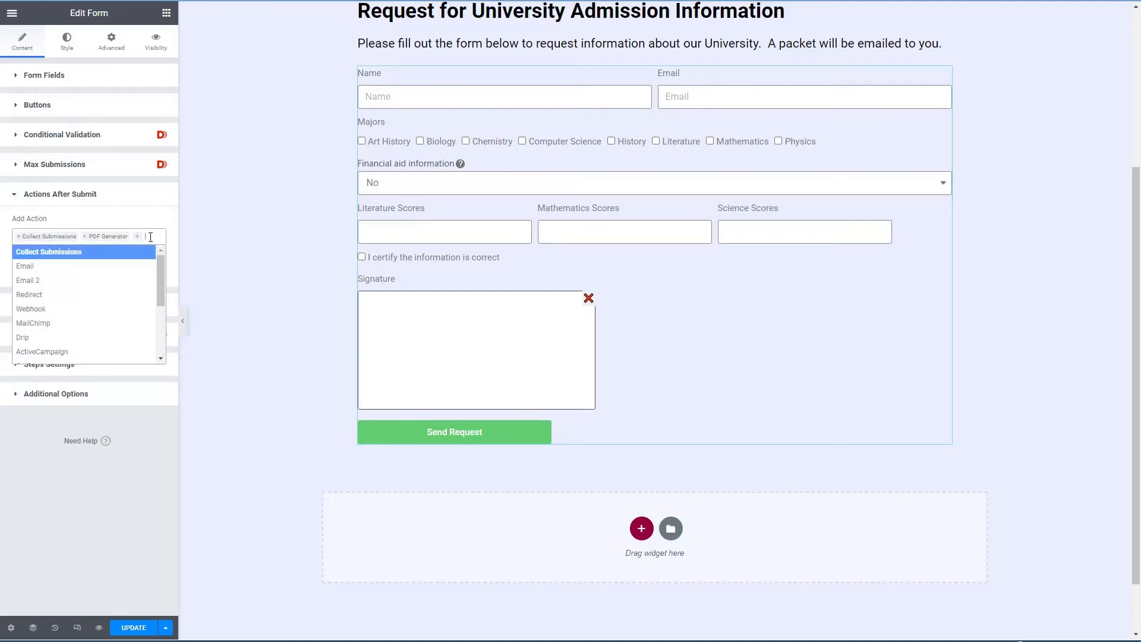
{"action": "scroll", "coordinate": [114, 300], "scroll_direction": "down", "scroll_amount": 2}
{"action": "scroll", "coordinate": [113, 297], "scroll_direction": "down", "scroll_amount": 2}
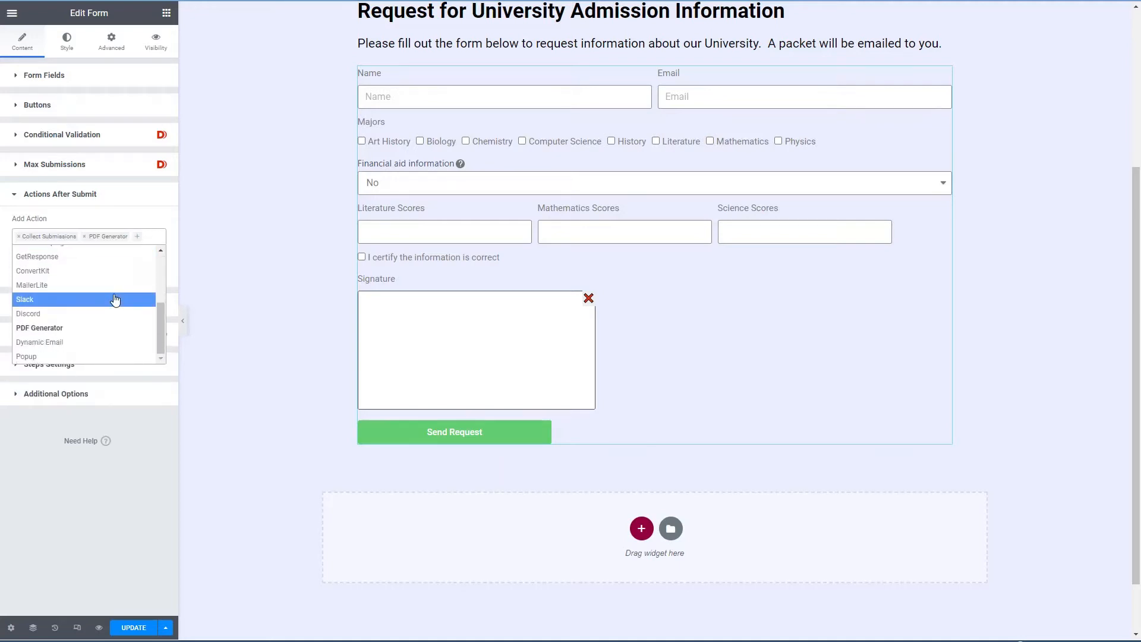
{"action": "left_click", "coordinate": [62, 341]}
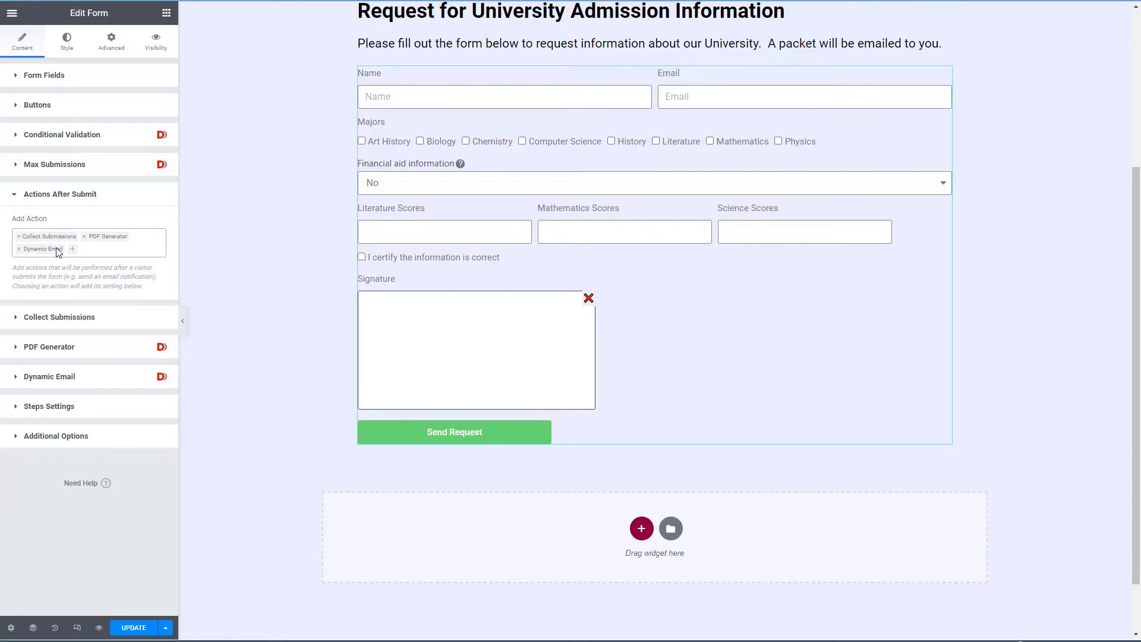
Set the PDF Generator action's converter to HTML and review its name, folder and template settings
{"action": "left_click", "coordinate": [34, 349]}
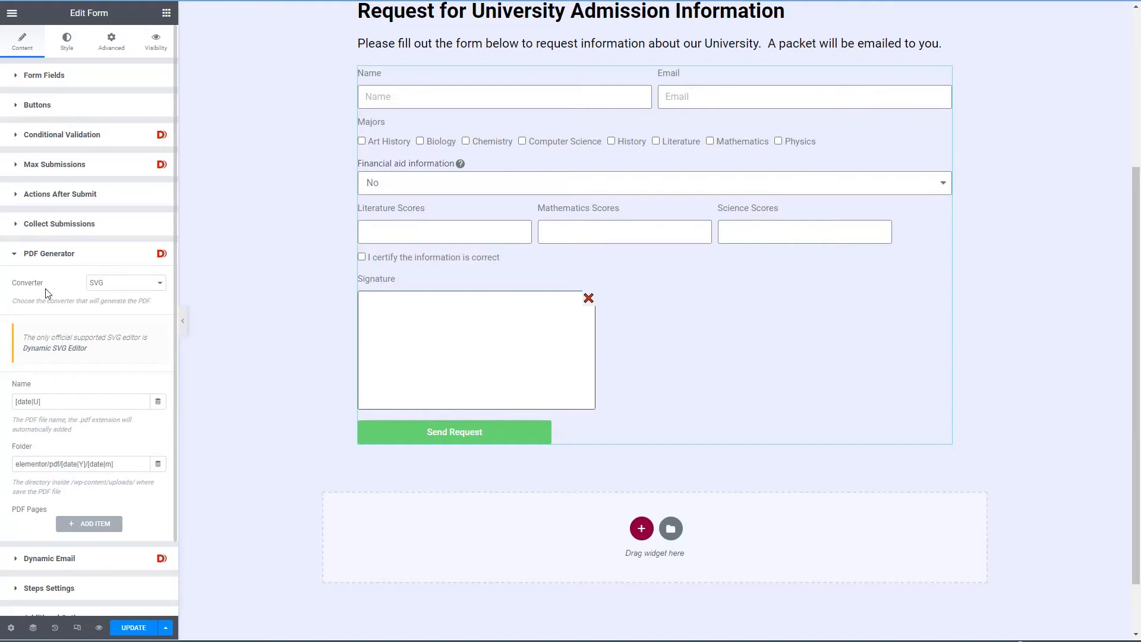
{"action": "left_click", "coordinate": [138, 286]}
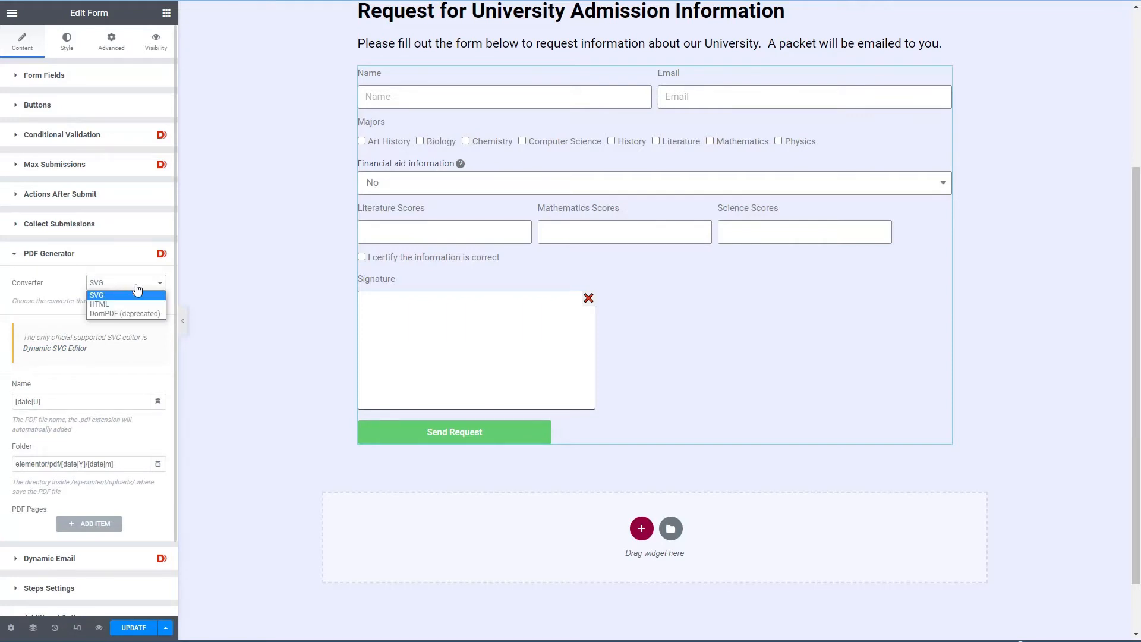
{"action": "left_click", "coordinate": [100, 305]}
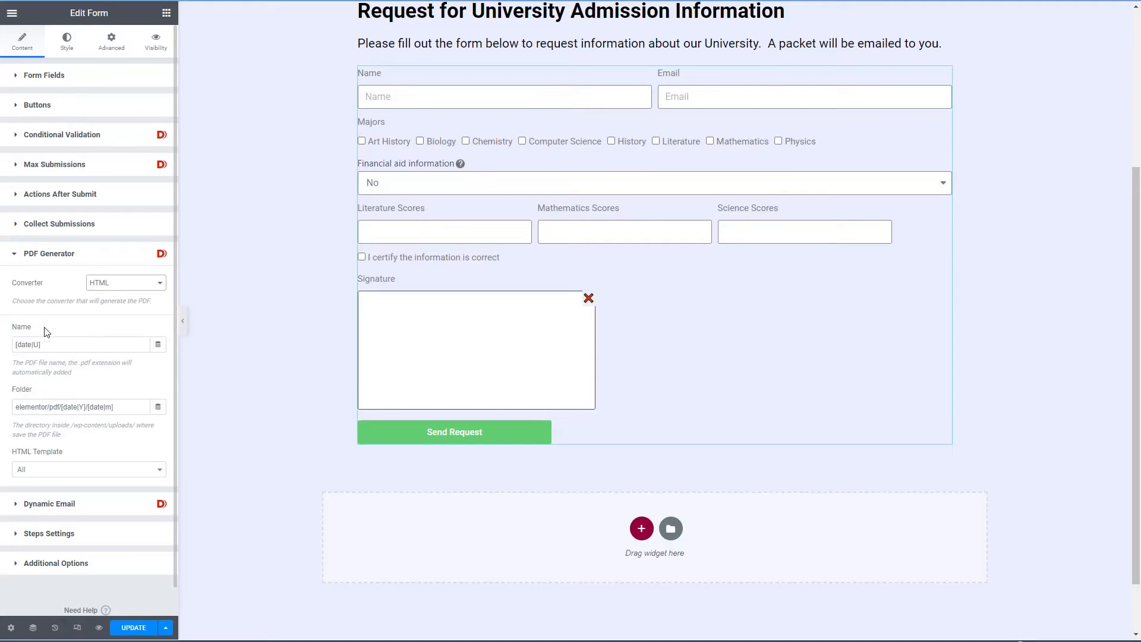
{"action": "scroll", "coordinate": [23, 344], "scroll_direction": "down", "scroll_amount": 1}
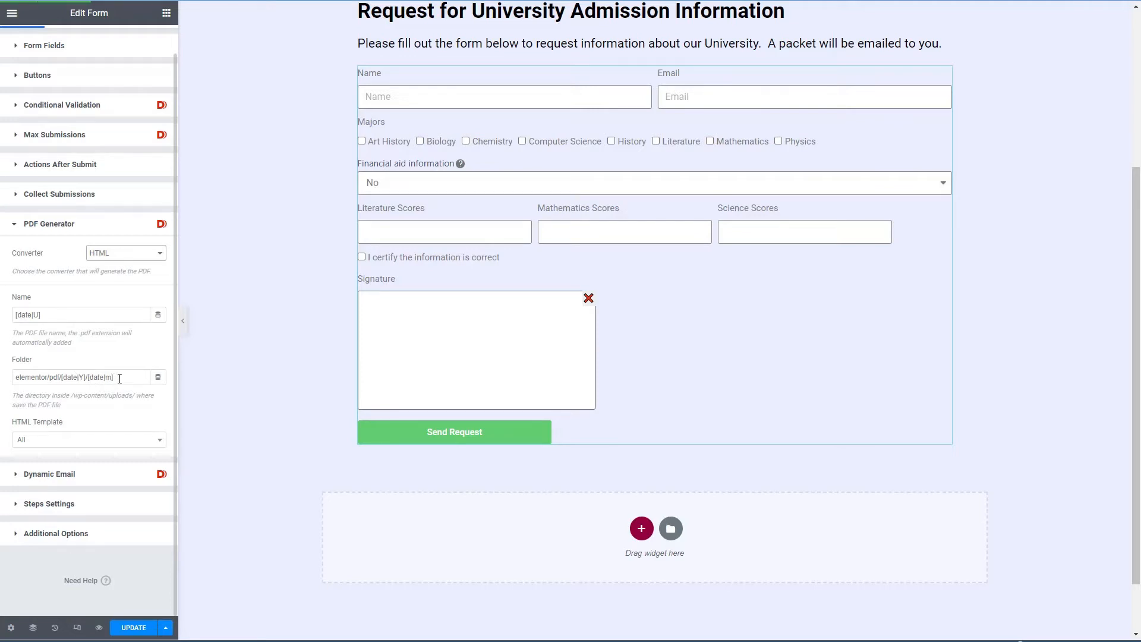
Add an email item to the form's Dynamic Email action
{"action": "left_click", "coordinate": [18, 475]}
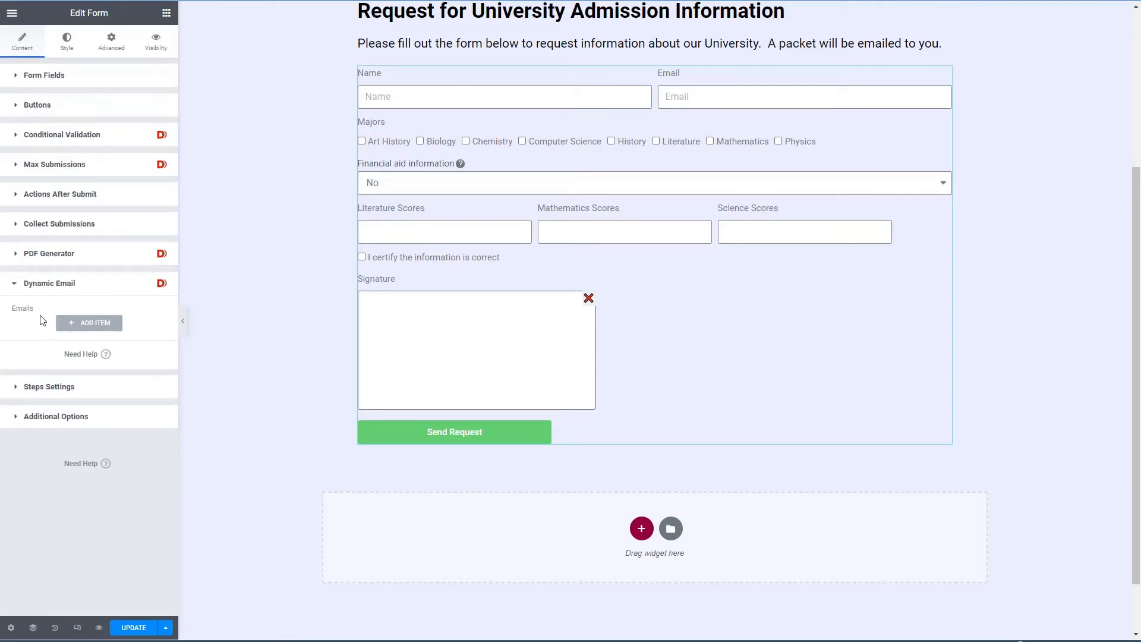
{"action": "left_click", "coordinate": [76, 323]}
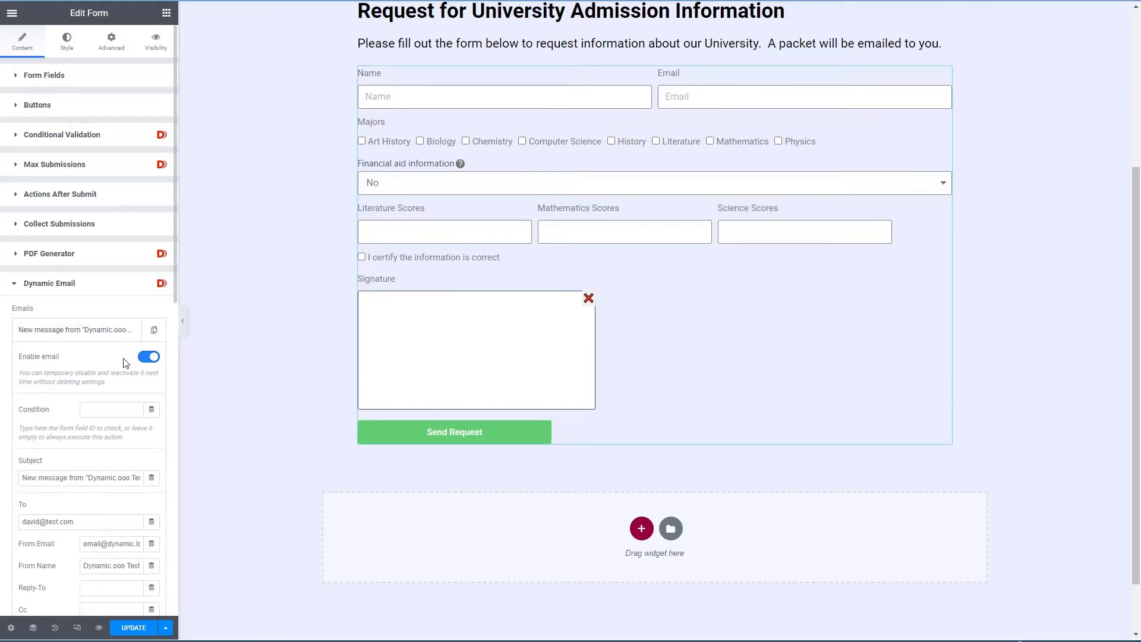
{"action": "scroll", "coordinate": [118, 364], "scroll_direction": "down", "scroll_amount": 1}
{"action": "scroll", "coordinate": [118, 364], "scroll_direction": "down", "scroll_amount": 1}
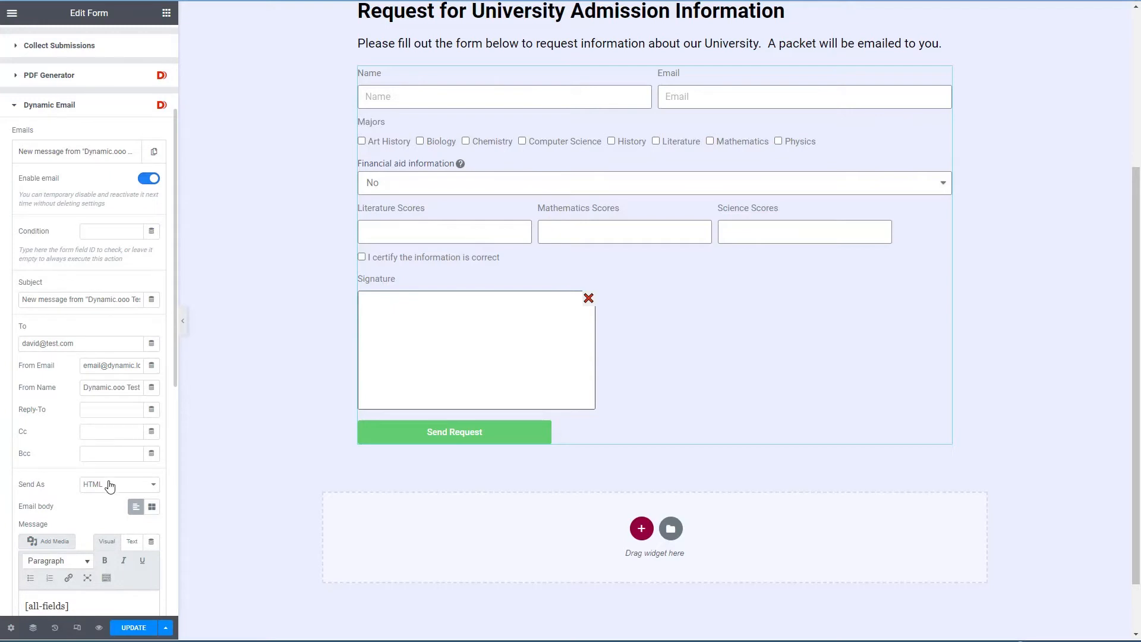
Add "[form:pdf]" on a new line below [all-fields] in the email message and update the page
{"action": "scroll", "coordinate": [109, 482], "scroll_direction": "down", "scroll_amount": 3}
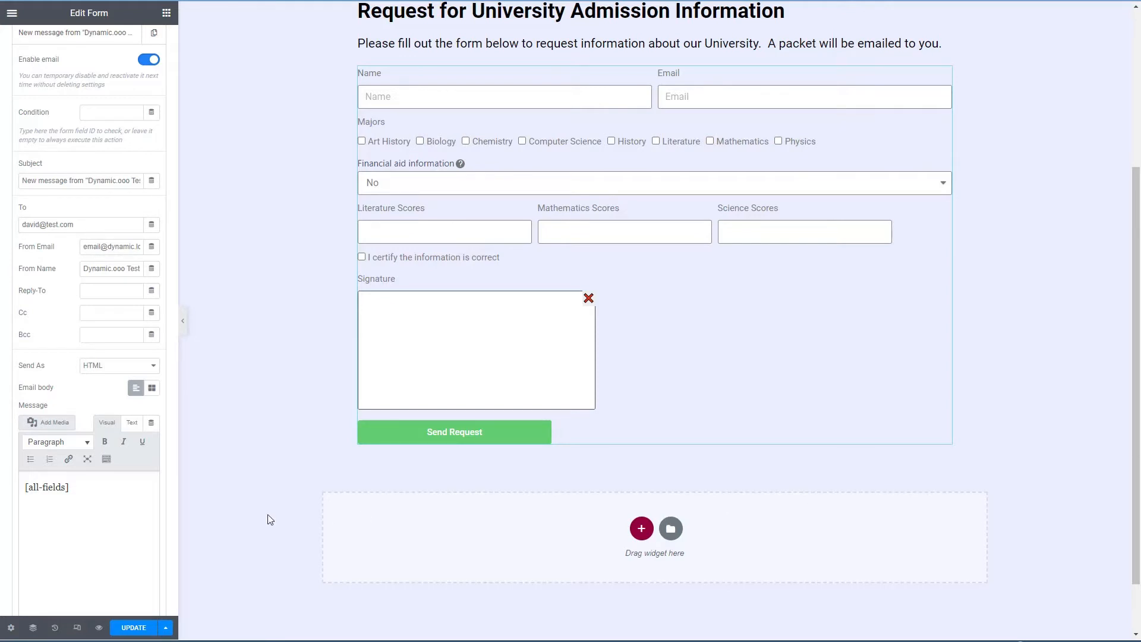
{"action": "key", "text": "Return"}
{"action": "type", "text": "[form:pdf]"}
{"action": "scroll", "coordinate": [113, 493], "scroll_direction": "down", "scroll_amount": 1}
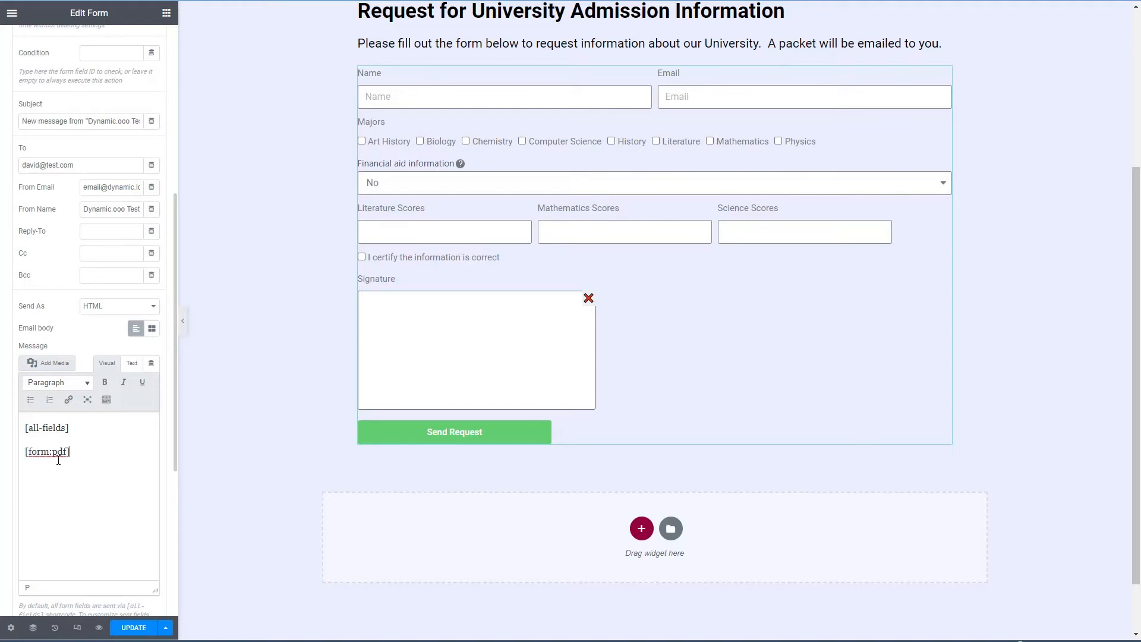
{"action": "left_click", "coordinate": [130, 628]}
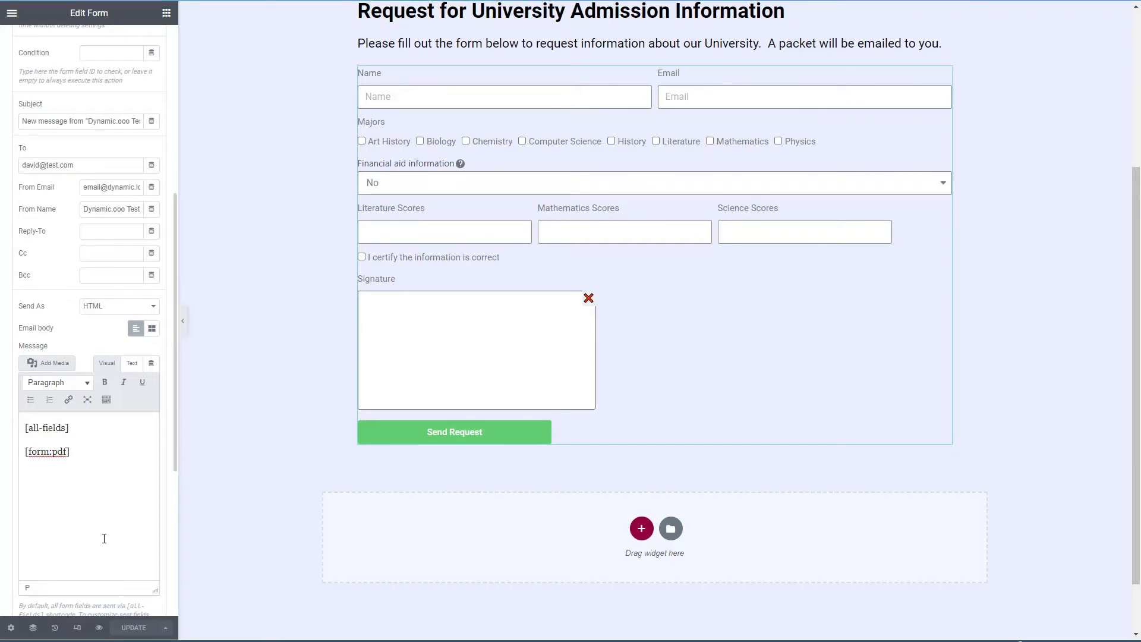
Switch to the WordPress dashboard and open the HTML Templates page of Dynamic.ooo
{"action": "scroll", "coordinate": [71, 205], "scroll_direction": "up", "scroll_amount": 5}
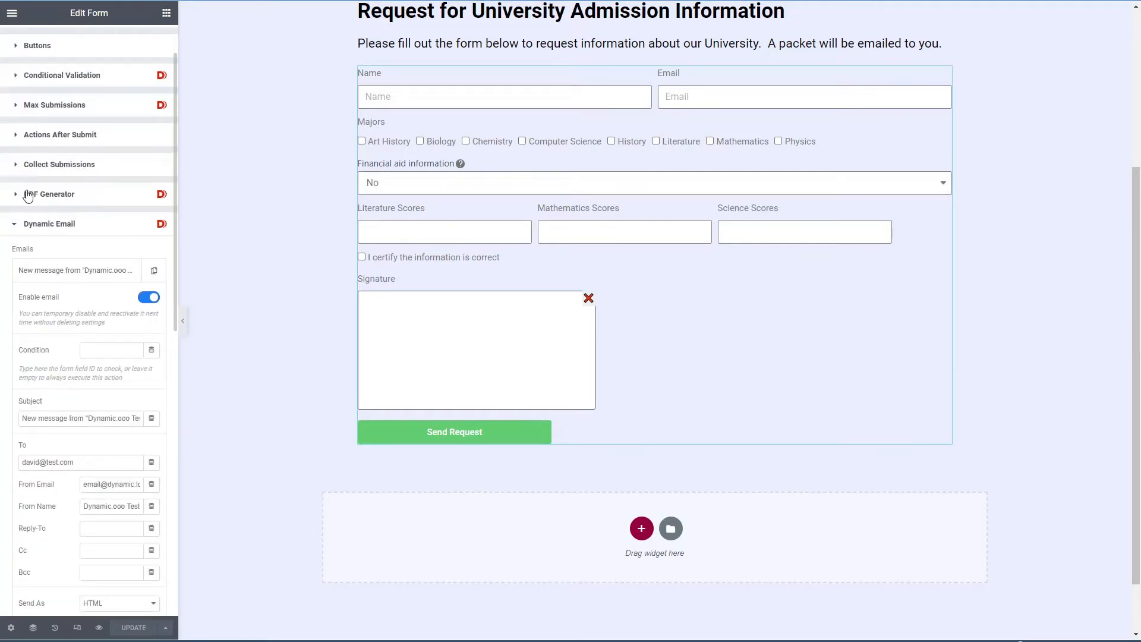
{"action": "scroll", "coordinate": [37, 202], "scroll_direction": "up", "scroll_amount": 1}
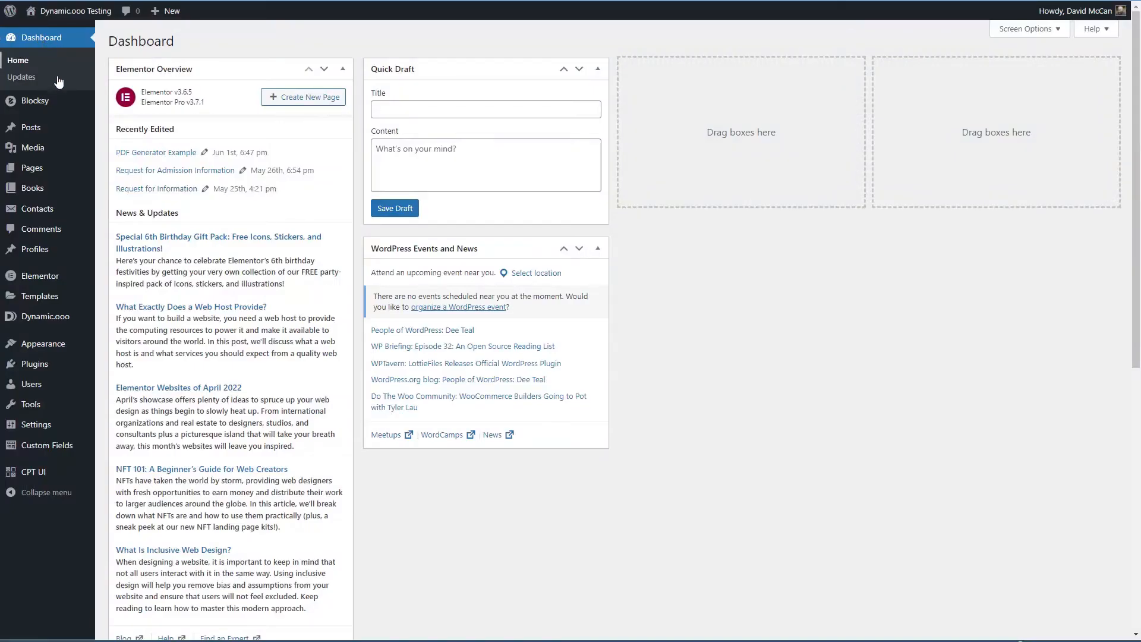
{"action": "mouse_move", "coordinate": [32, 320]}
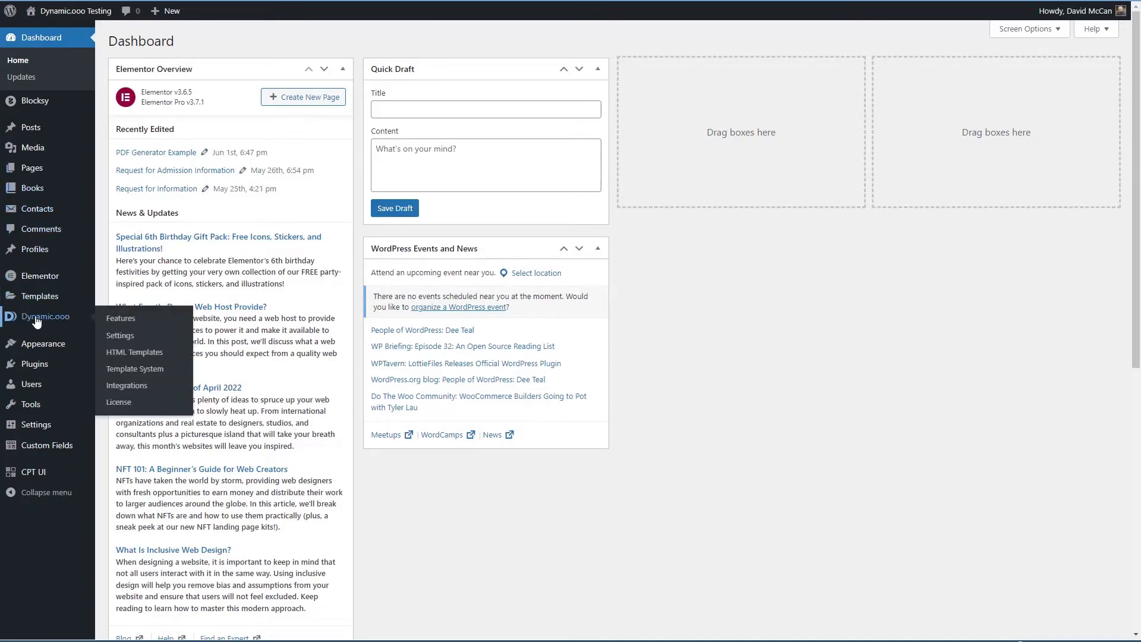
{"action": "left_click", "coordinate": [127, 354]}
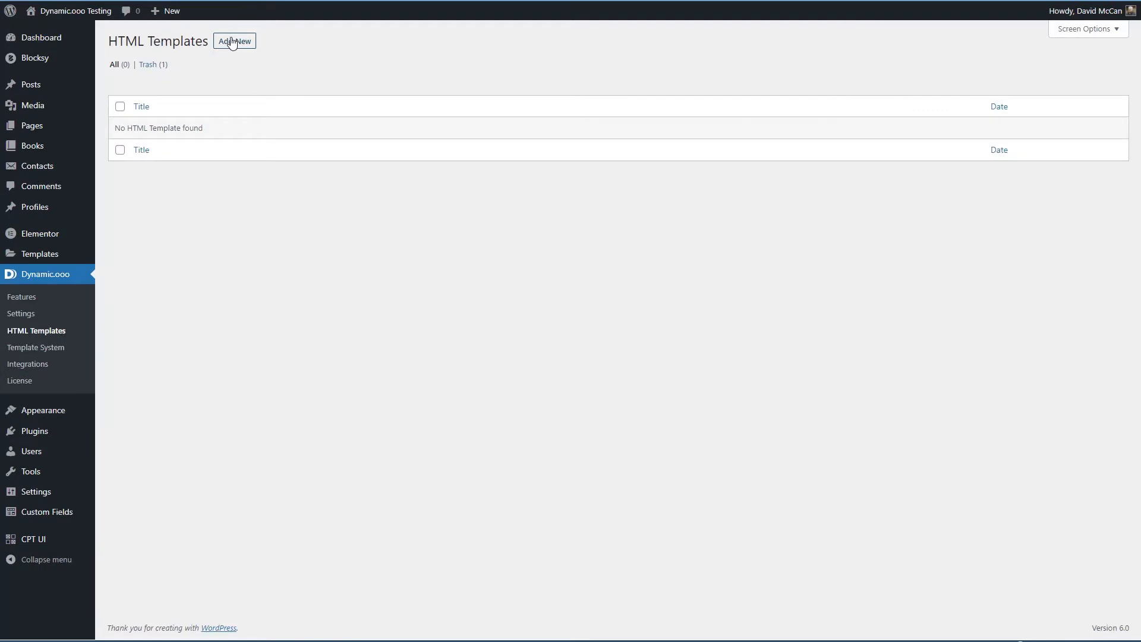
Create a new HTML template titled "University Request Template" and publish it
{"action": "left_click", "coordinate": [236, 45]}
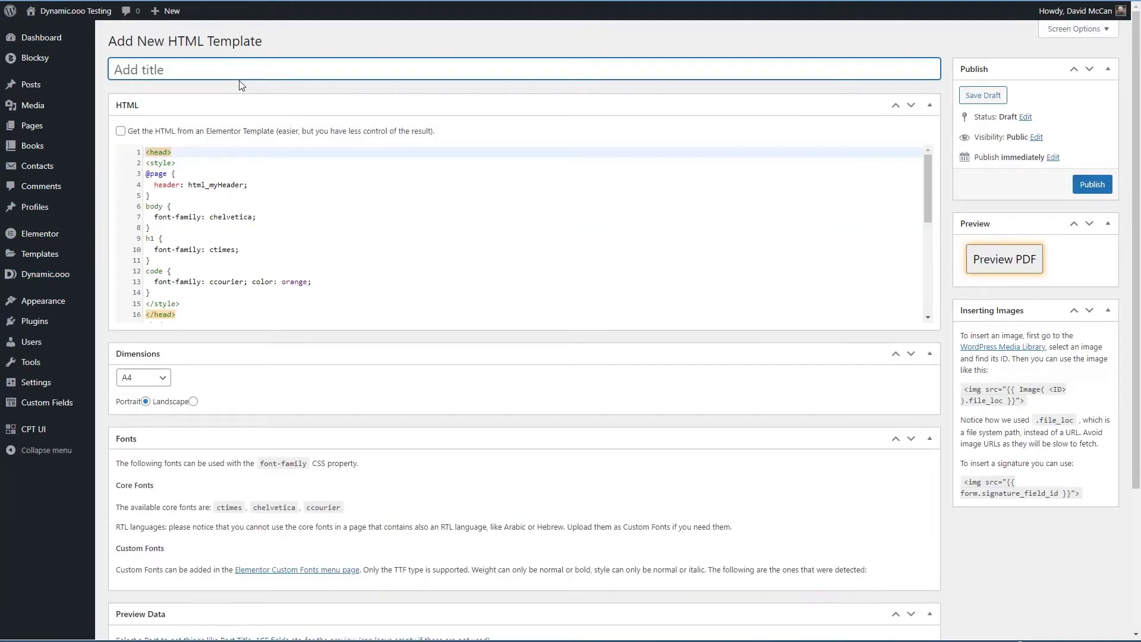
{"action": "type", "text": "University Request"}
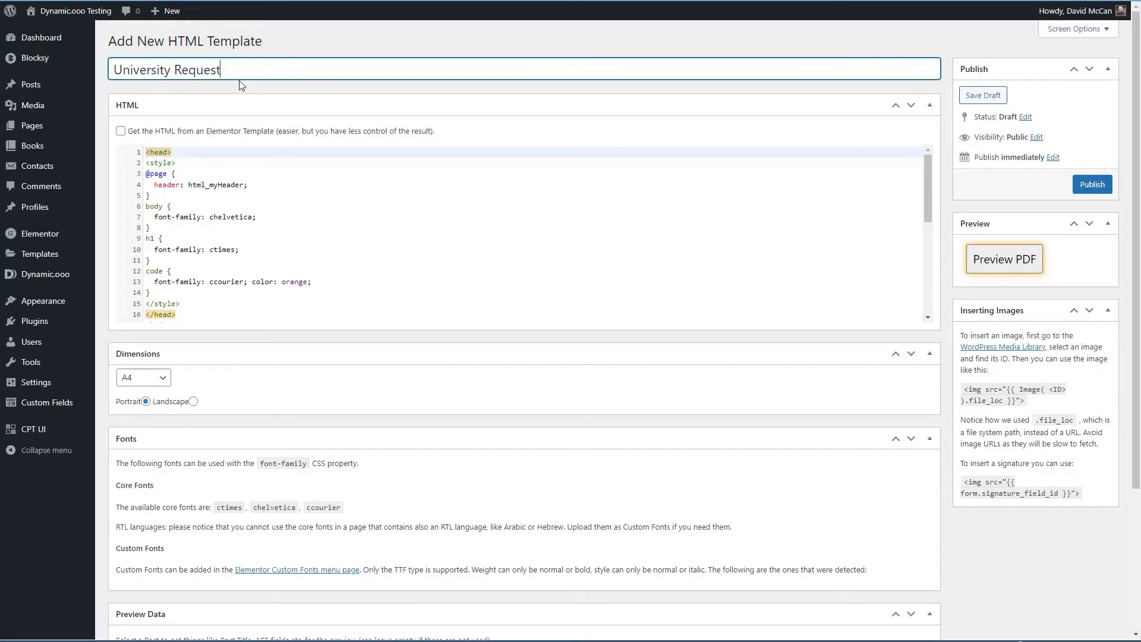
{"action": "type", "text": " Template"}
{"action": "left_click", "coordinate": [1091, 184]}
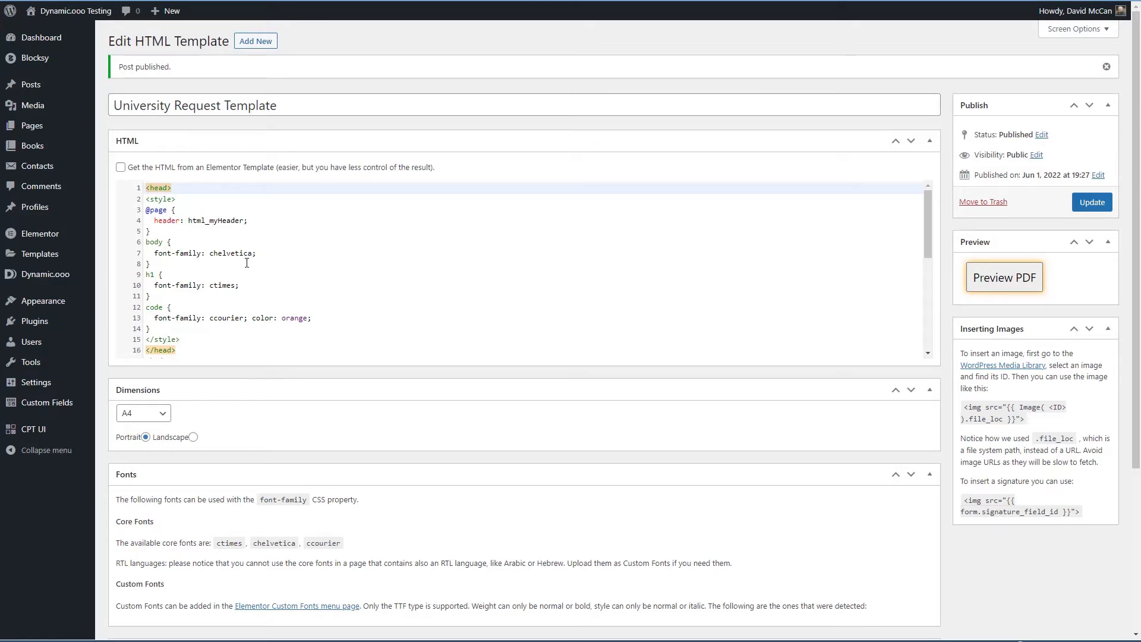
Set the template's page dimensions to Letter, review its font and preview data settings, and update it
{"action": "left_click", "coordinate": [129, 419]}
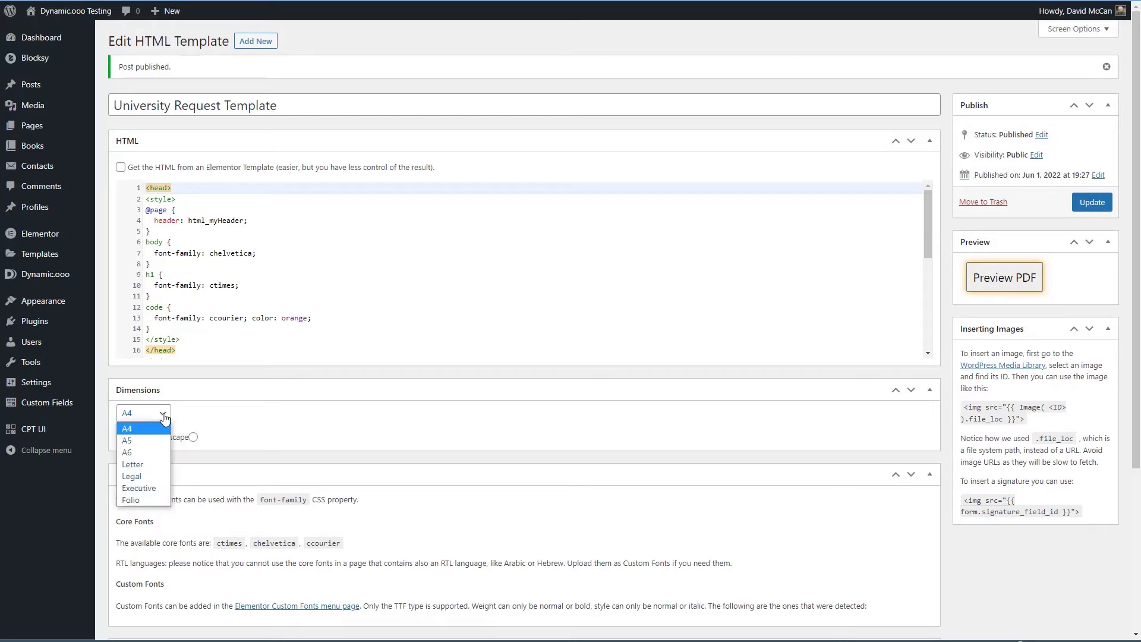
{"action": "left_click", "coordinate": [142, 464]}
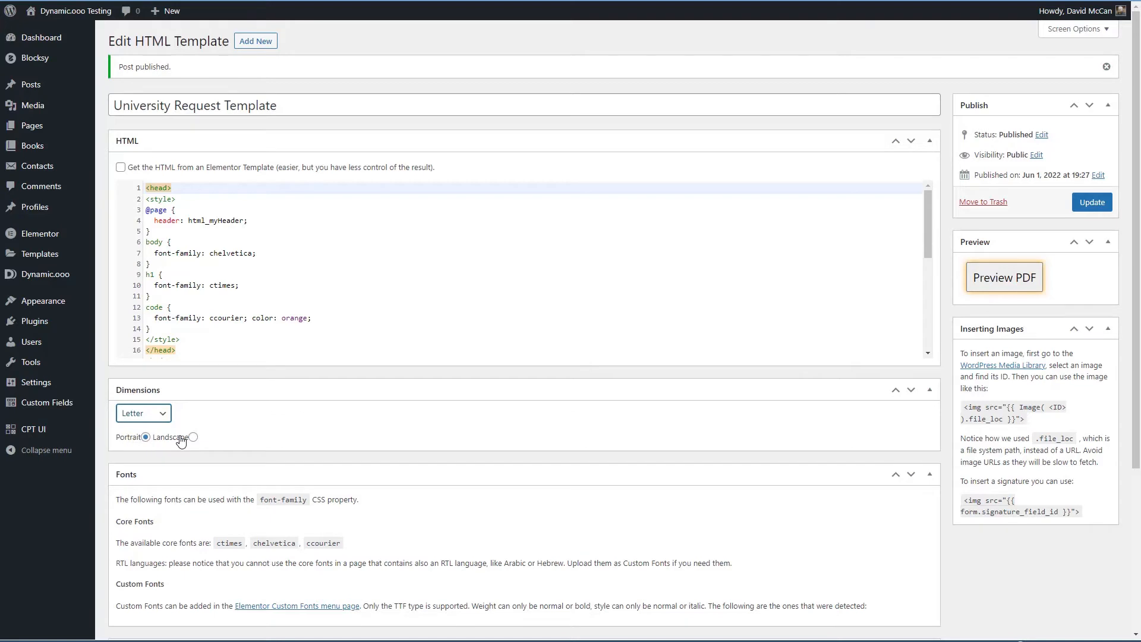
{"action": "scroll", "coordinate": [184, 440], "scroll_direction": "down", "scroll_amount": 3}
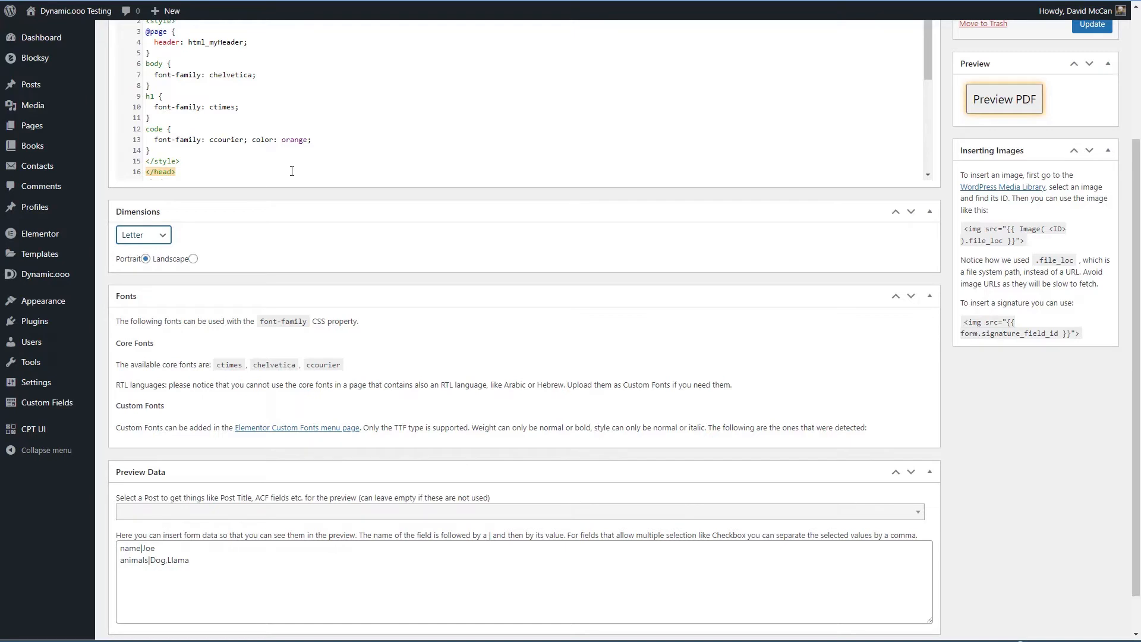
{"action": "scroll", "coordinate": [230, 427], "scroll_direction": "down", "scroll_amount": 1}
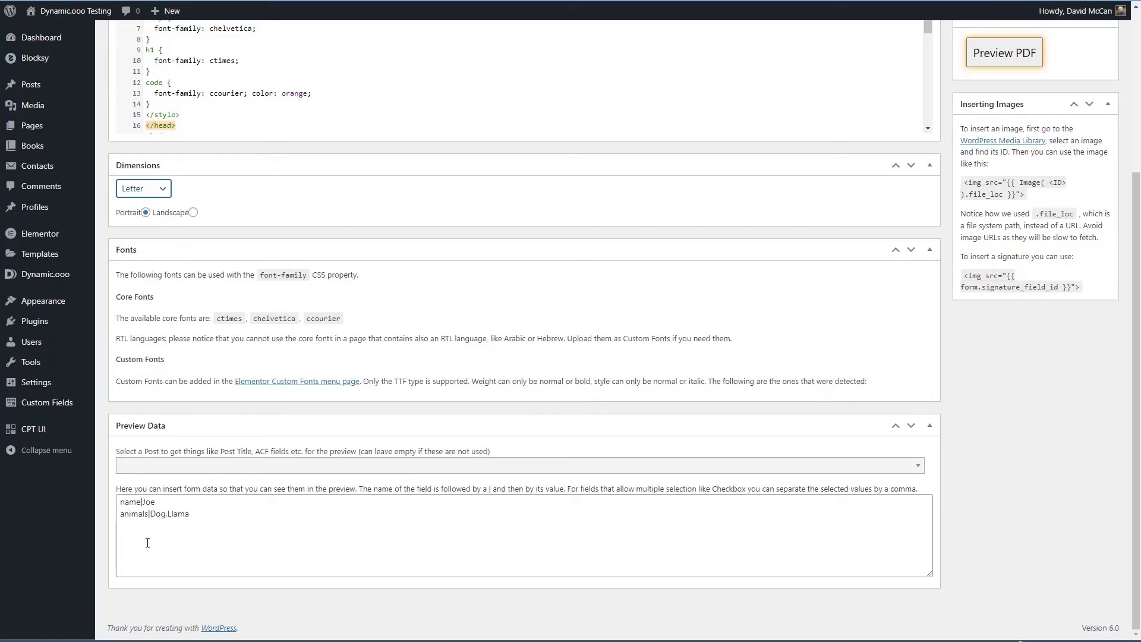
{"action": "scroll", "coordinate": [147, 543], "scroll_direction": "up", "scroll_amount": 4}
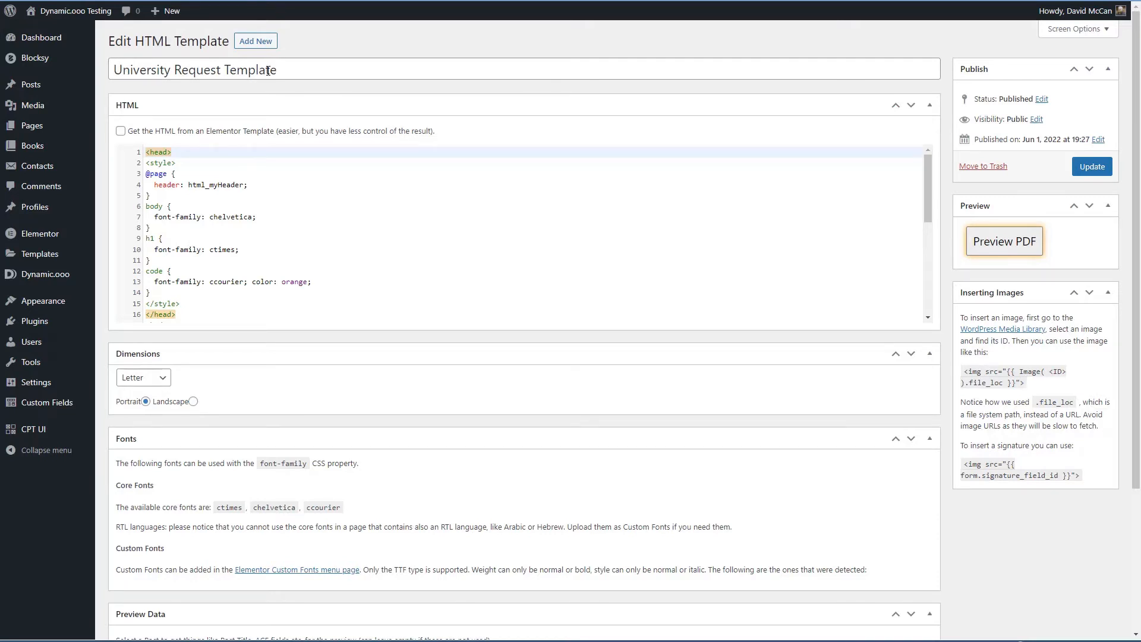
{"action": "left_click", "coordinate": [1096, 166]}
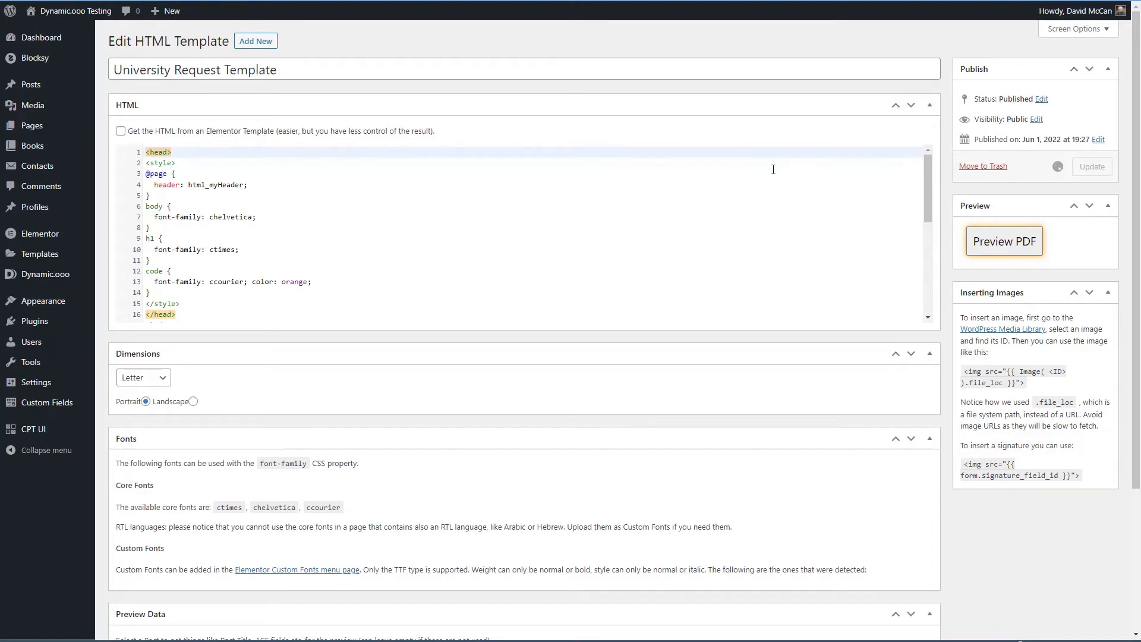
Find the PDF Generator Example page by date in the WordPress pages list and open it in Elementor
{"action": "mouse_move", "coordinate": [42, 126]}
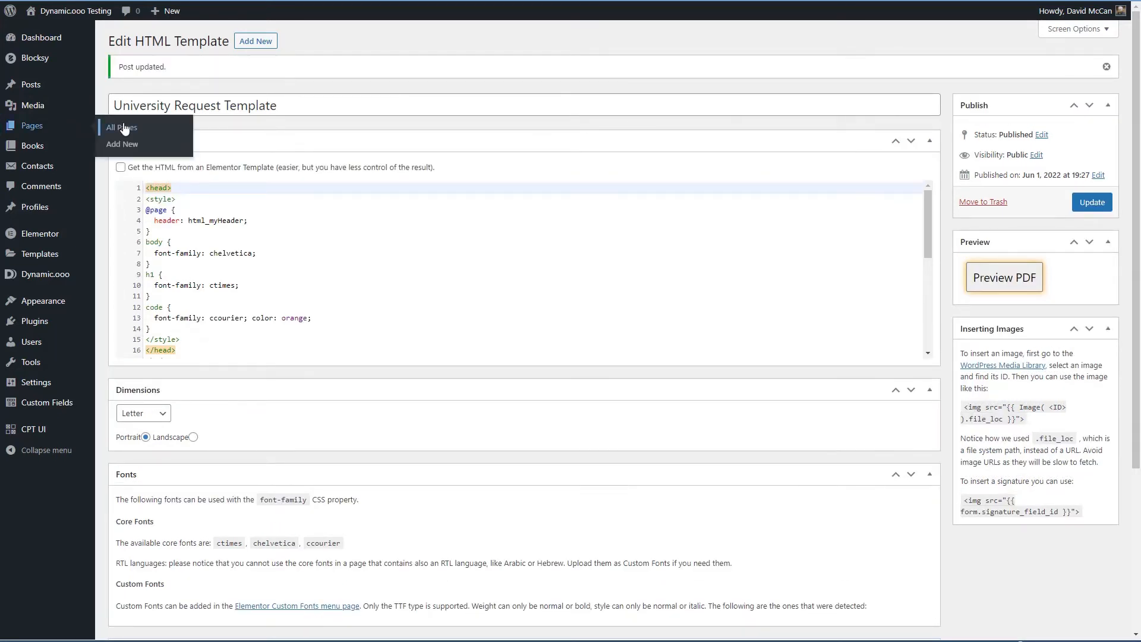
{"action": "left_click", "coordinate": [122, 129]}
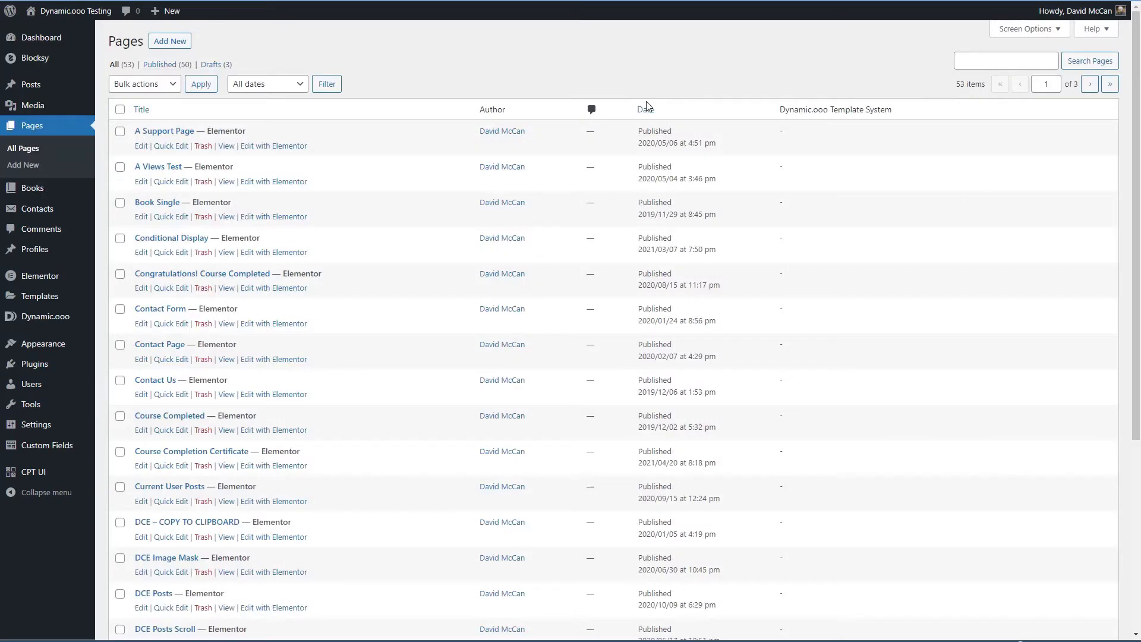
{"action": "left_click", "coordinate": [645, 109]}
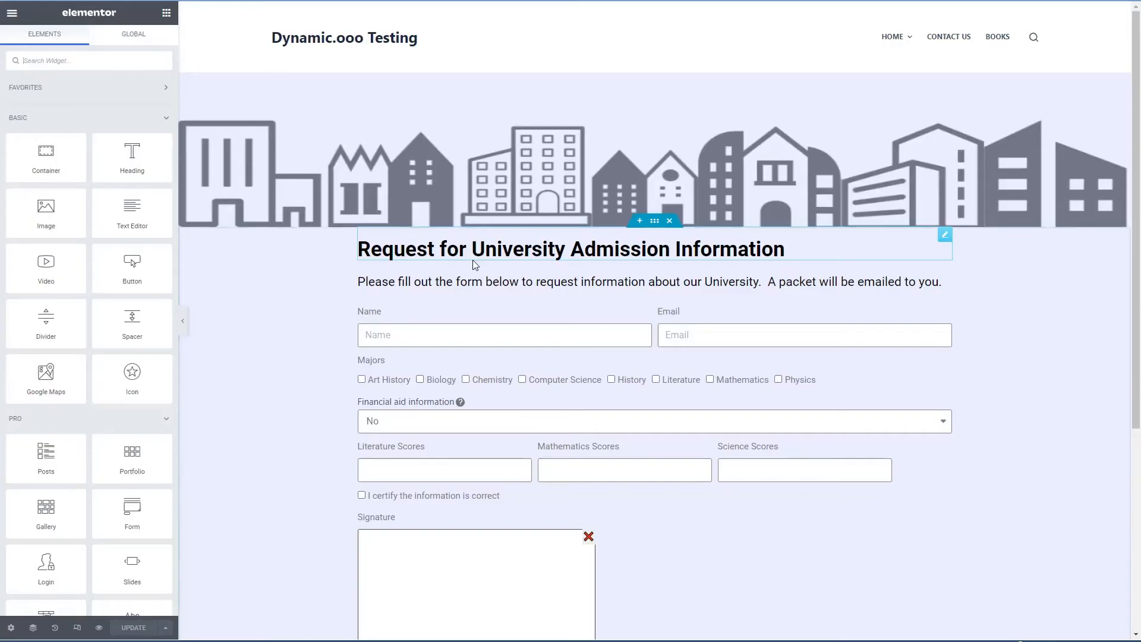
Set the form's PDF Generator HTML template to University Request Template and update the page
{"action": "left_click", "coordinate": [605, 352]}
{"action": "scroll", "coordinate": [65, 355], "scroll_direction": "down", "scroll_amount": 4}
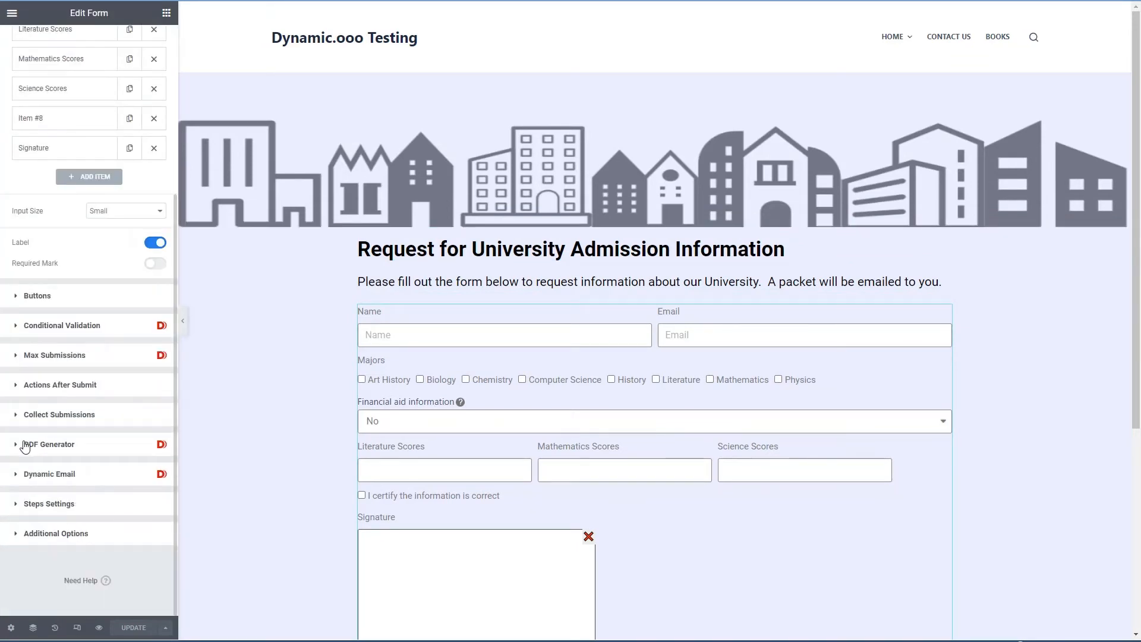
{"action": "left_click", "coordinate": [60, 437]}
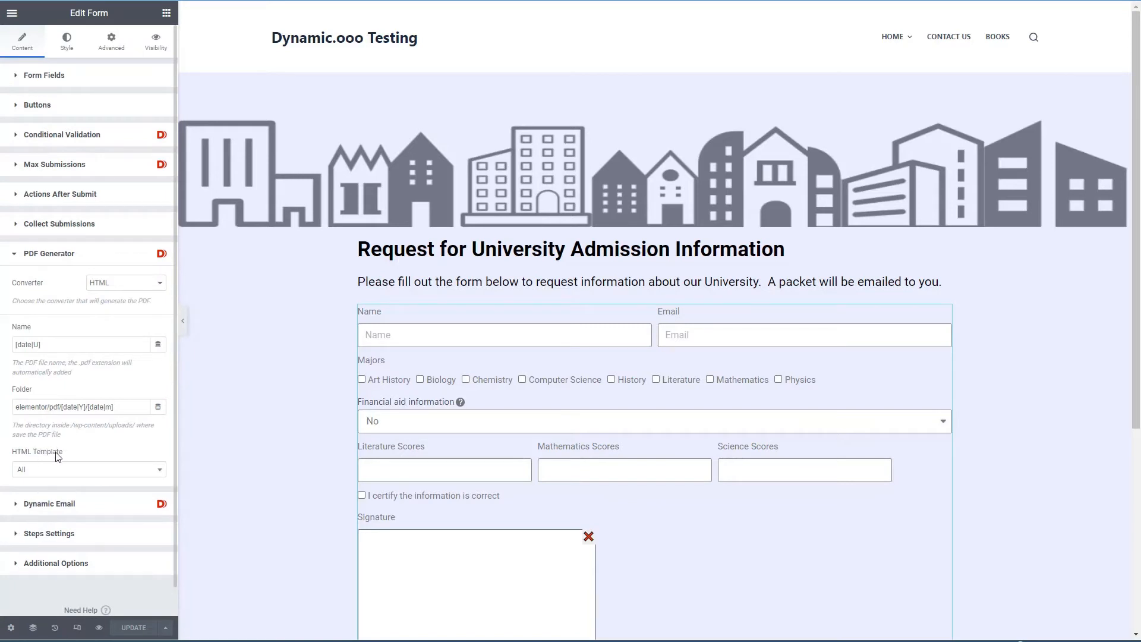
{"action": "left_click", "coordinate": [55, 476]}
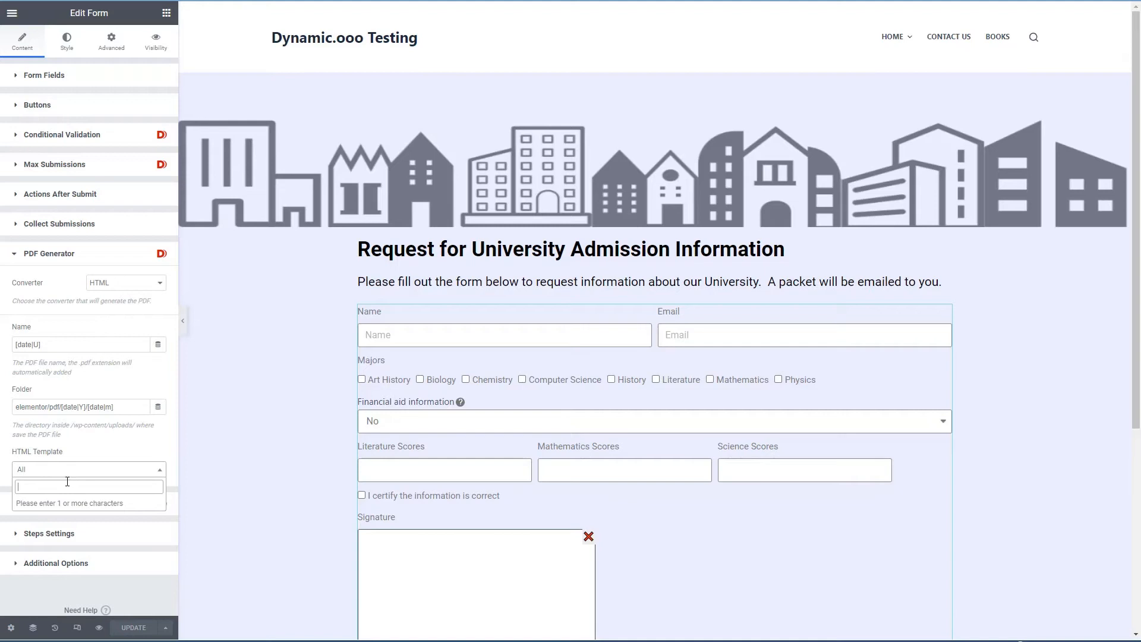
{"action": "type", "text": "univer"}
{"action": "left_click", "coordinate": [68, 506]}
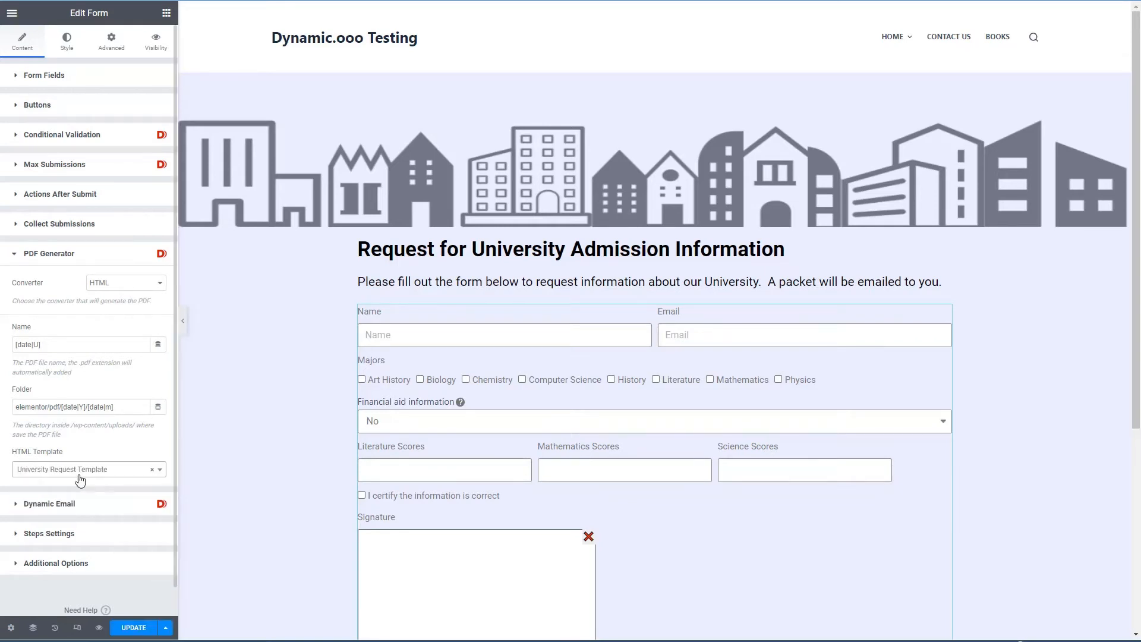
{"action": "left_click", "coordinate": [134, 627]}
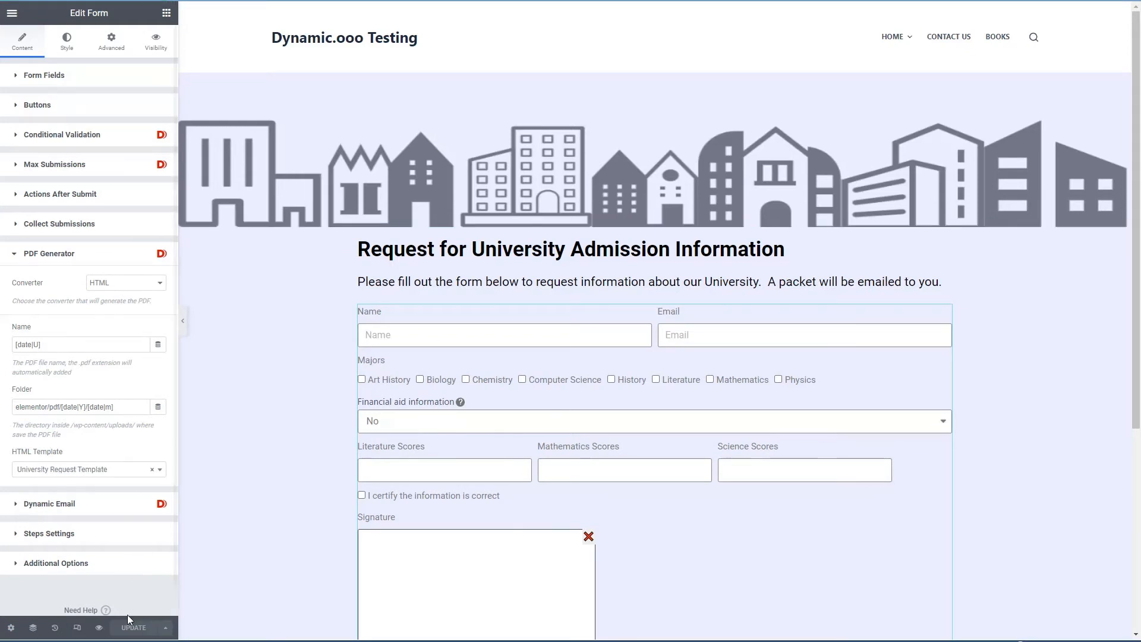
Preview the published page and enter a test name and email address in the request form
{"action": "left_click", "coordinate": [102, 629]}
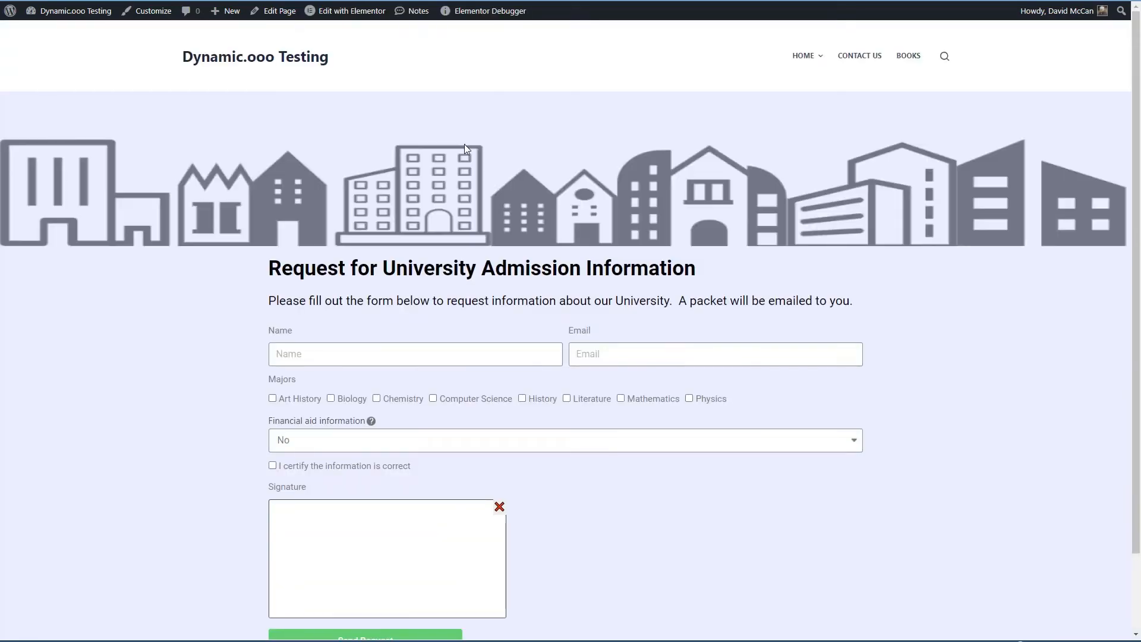
{"action": "scroll", "coordinate": [465, 145], "scroll_direction": "down", "scroll_amount": 2}
{"action": "left_click", "coordinate": [353, 259]}
{"action": "type", "text": "David"}
{"action": "key", "text": "Tab"}
{"action": "type", "text": "david@example.com"}
Select the Chemistry and History majors, certify the information, draw a signature and send the request
{"action": "left_click", "coordinate": [377, 309]}
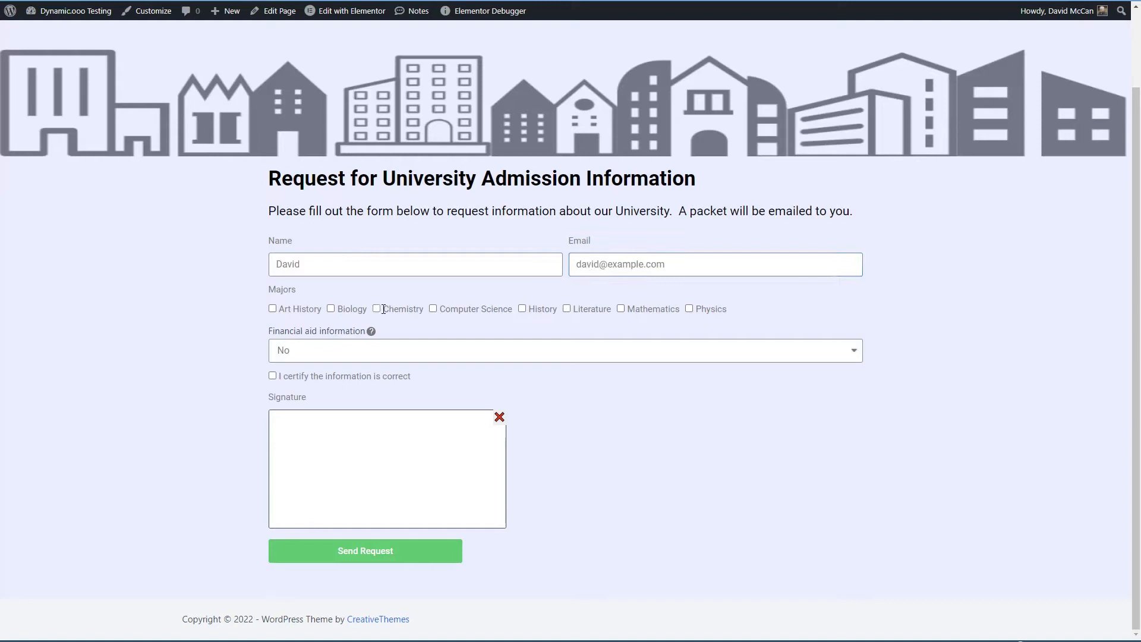
{"action": "left_click", "coordinate": [523, 309]}
{"action": "left_click", "coordinate": [273, 376]}
{"action": "mouse_move", "coordinate": [304, 446]}
{"action": "left_mouse_down"}
{"action": "mouse_move", "coordinate": [418, 442]}
{"action": "mouse_move", "coordinate": [426, 468]}
{"action": "left_mouse_up"}
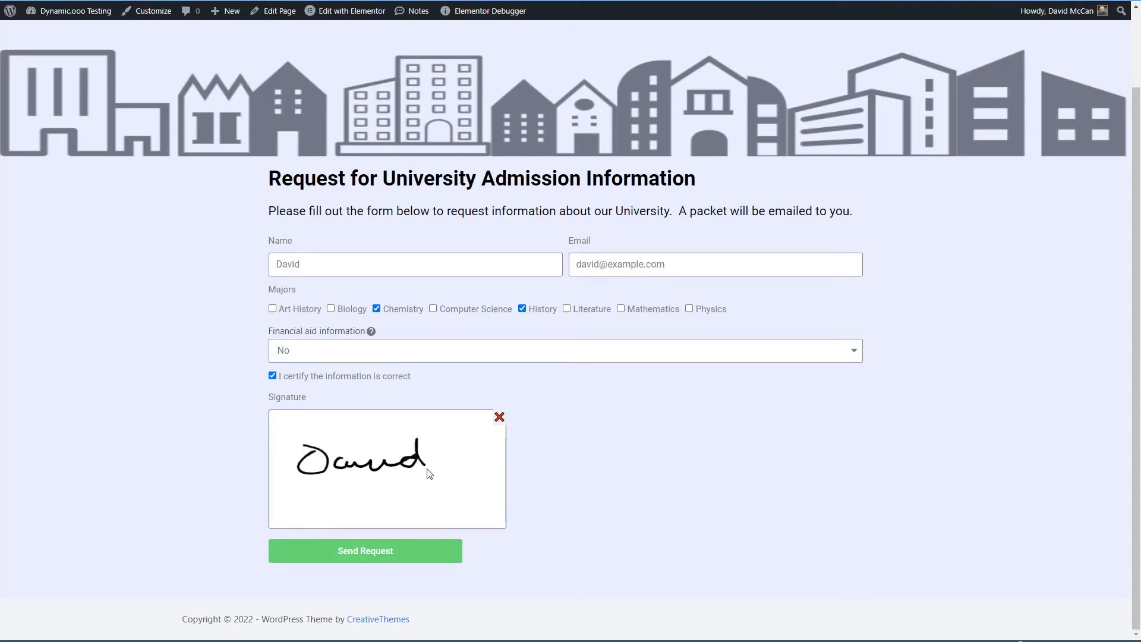
{"action": "left_click", "coordinate": [365, 552]}
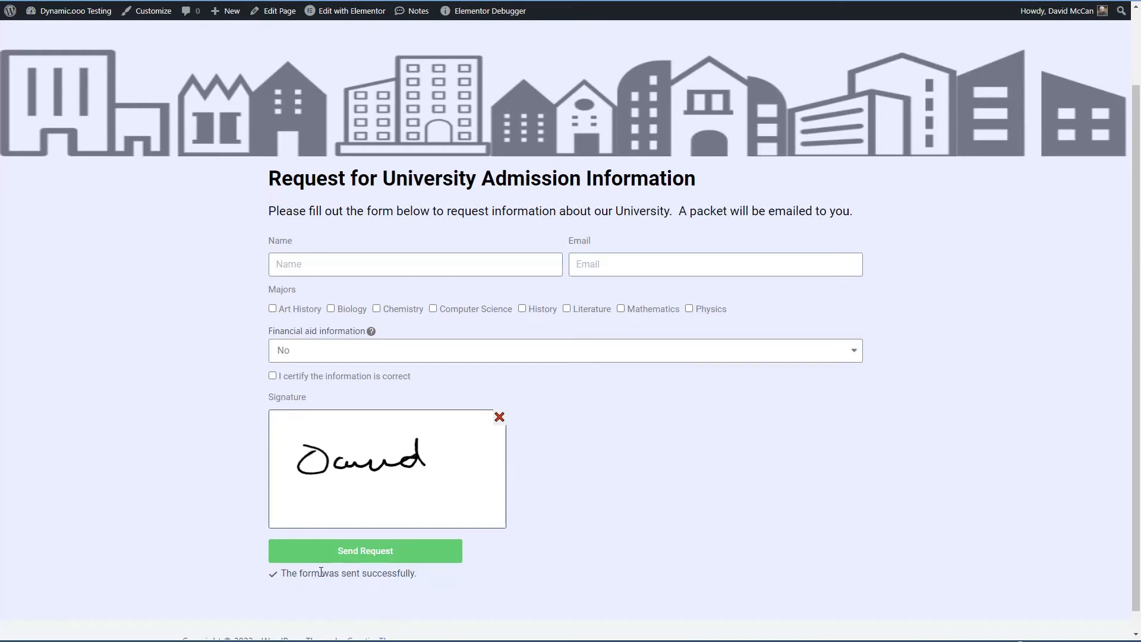
Switch to File Explorer and open the elementor/pdf/2022/06 folder inside uploads
{"action": "left_click", "coordinate": [181, 640]}
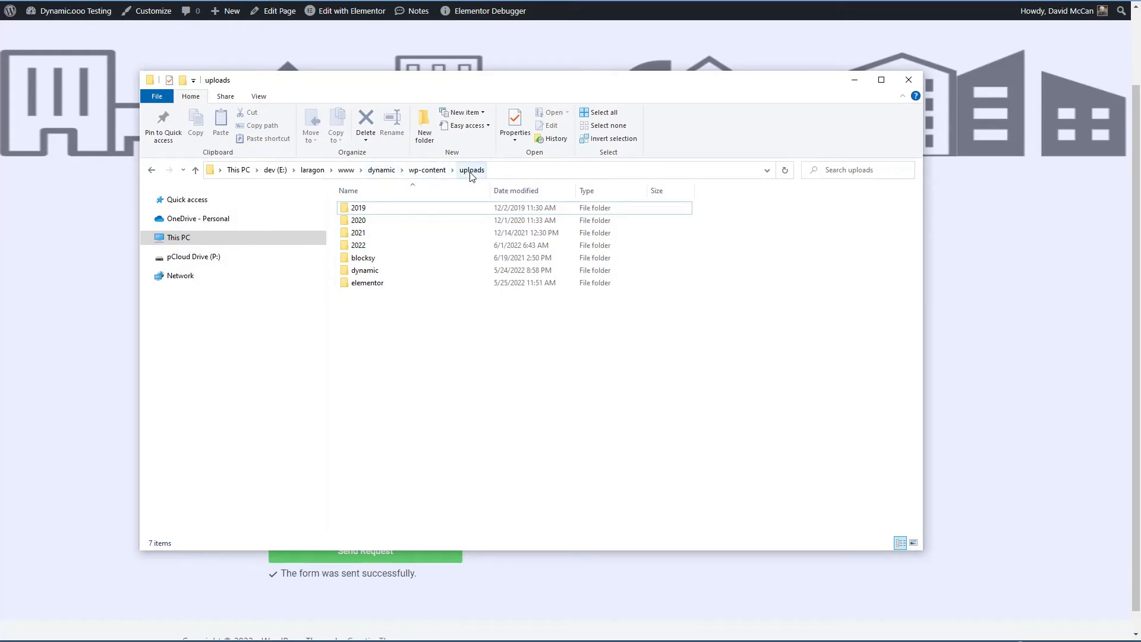
{"action": "left_click", "coordinate": [363, 284]}
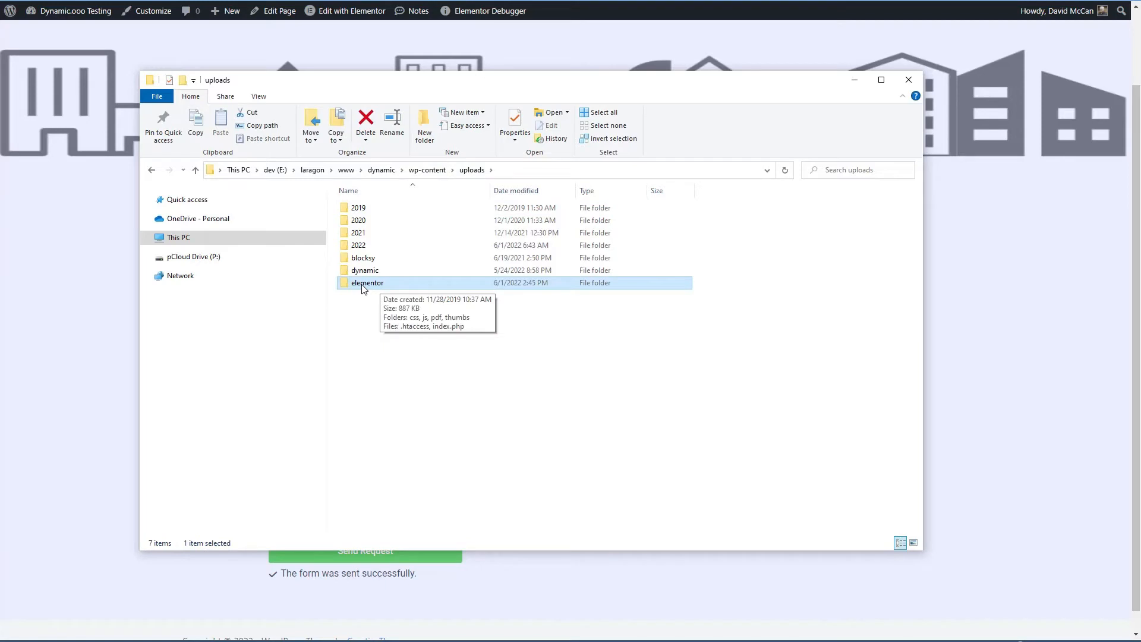
{"action": "double_click", "coordinate": [364, 285]}
{"action": "double_click", "coordinate": [351, 235]}
{"action": "left_click", "coordinate": [358, 209]}
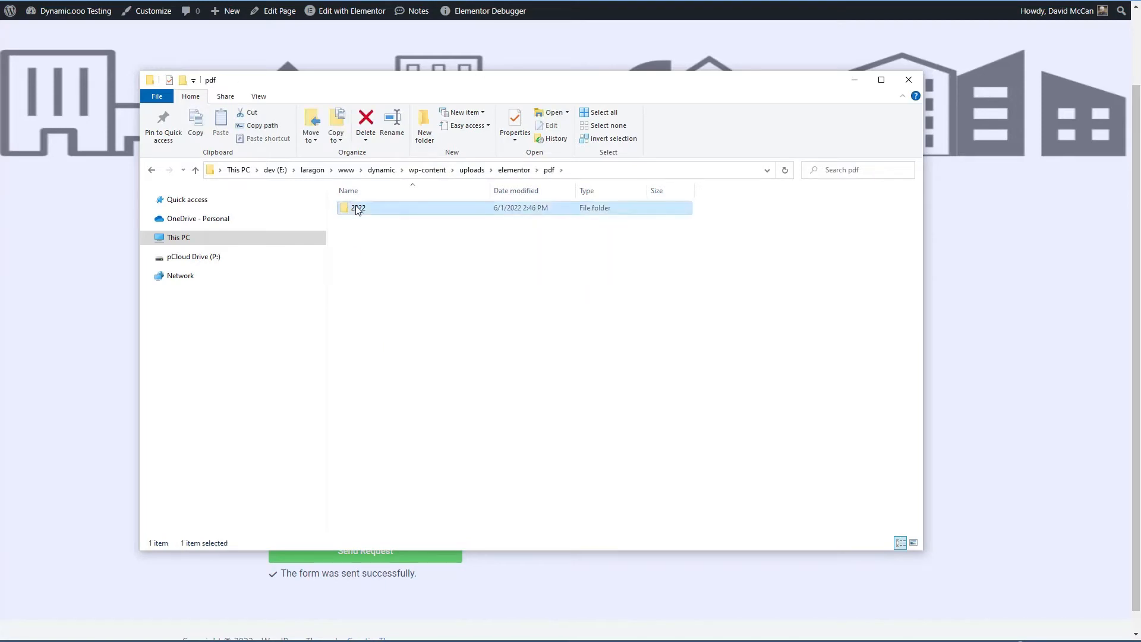
{"action": "double_click", "coordinate": [358, 209]}
{"action": "double_click", "coordinate": [355, 212]}
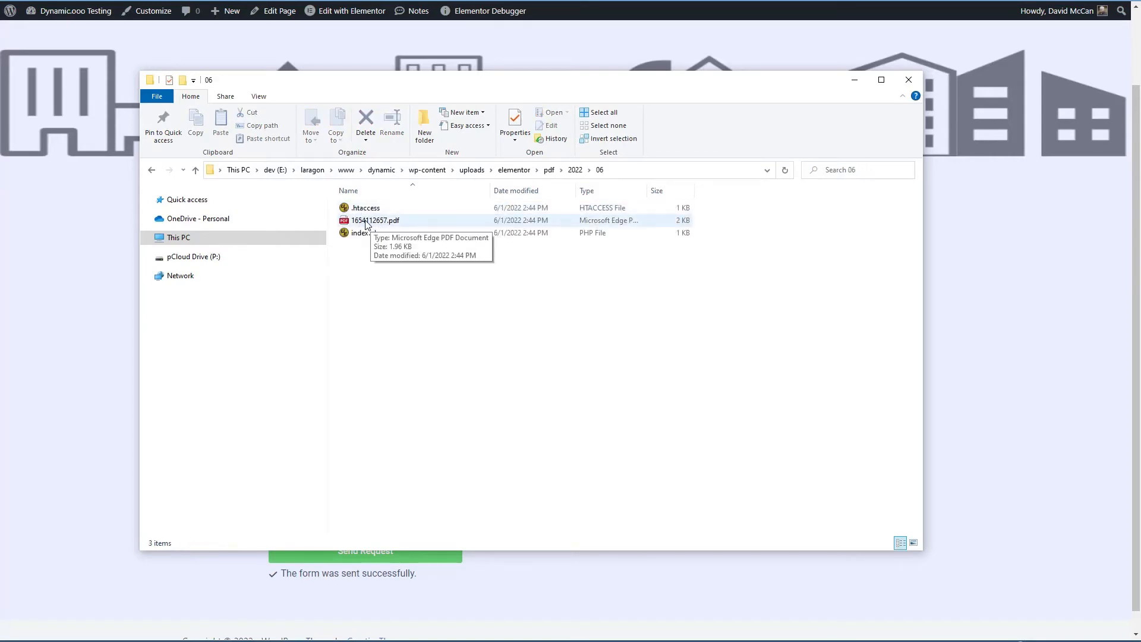
Open the generated PDF to review it and minimize the File Explorer window
{"action": "right_click", "coordinate": [365, 224]}
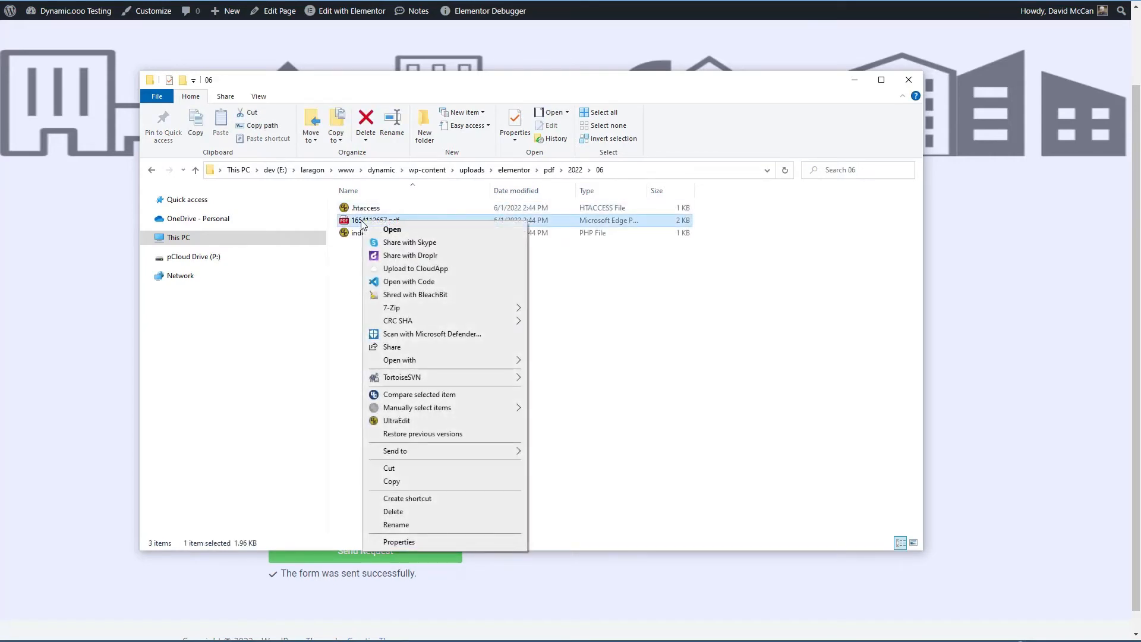
{"action": "left_click", "coordinate": [391, 231]}
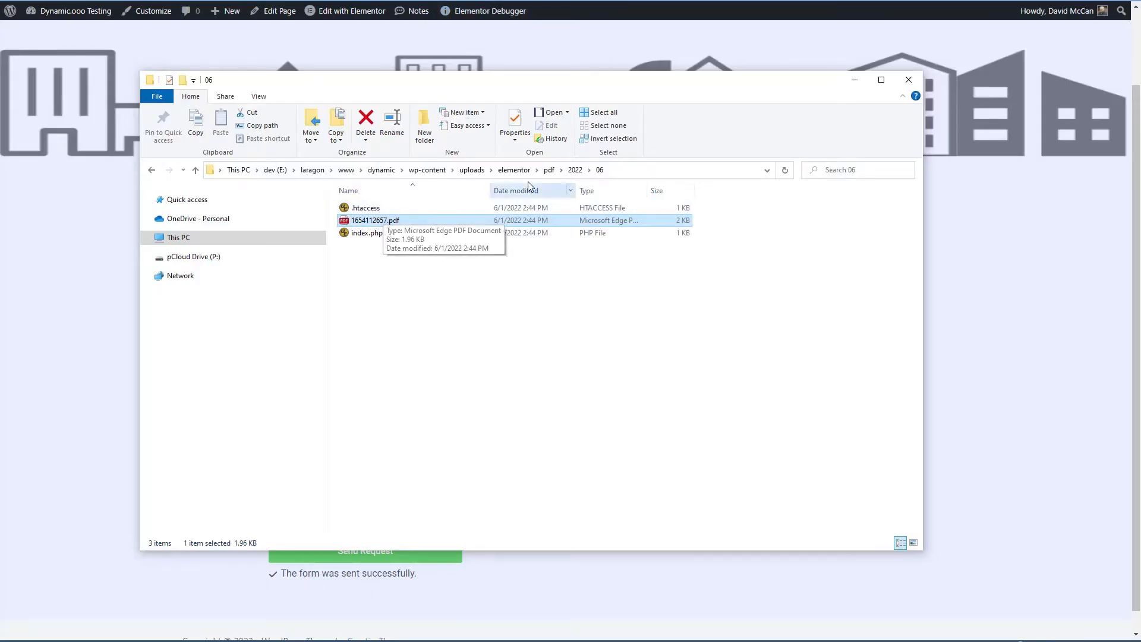
{"action": "left_click", "coordinate": [854, 81]}
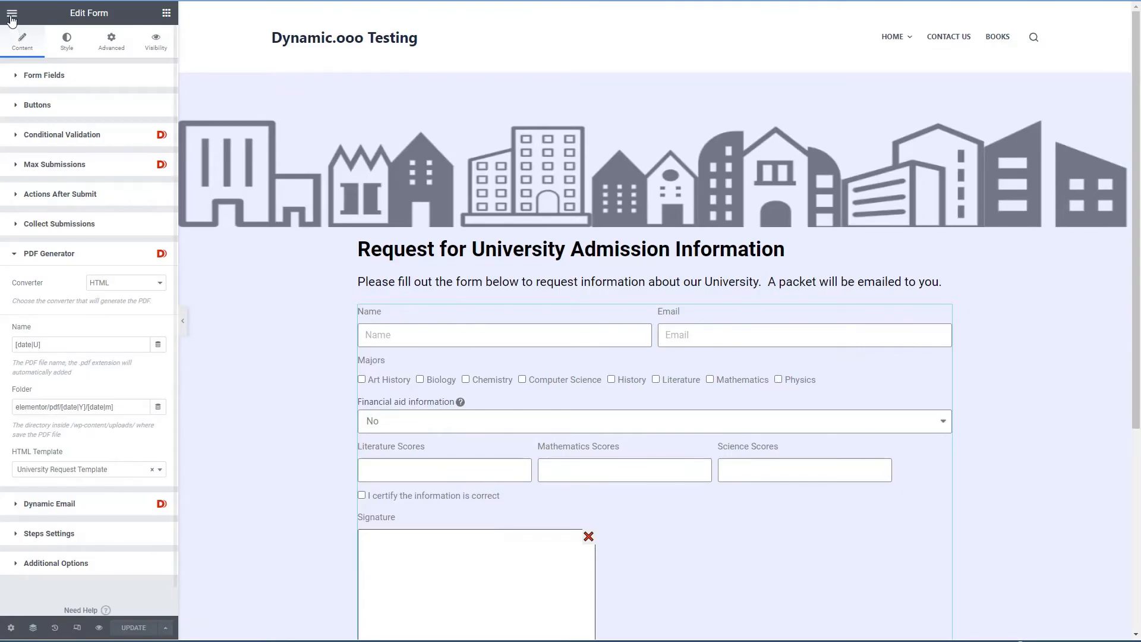
Exit Elementor to the WordPress dashboard and open University Request Template from the Dynamic.ooo HTML Templates for editing
{"action": "left_click", "coordinate": [12, 18]}
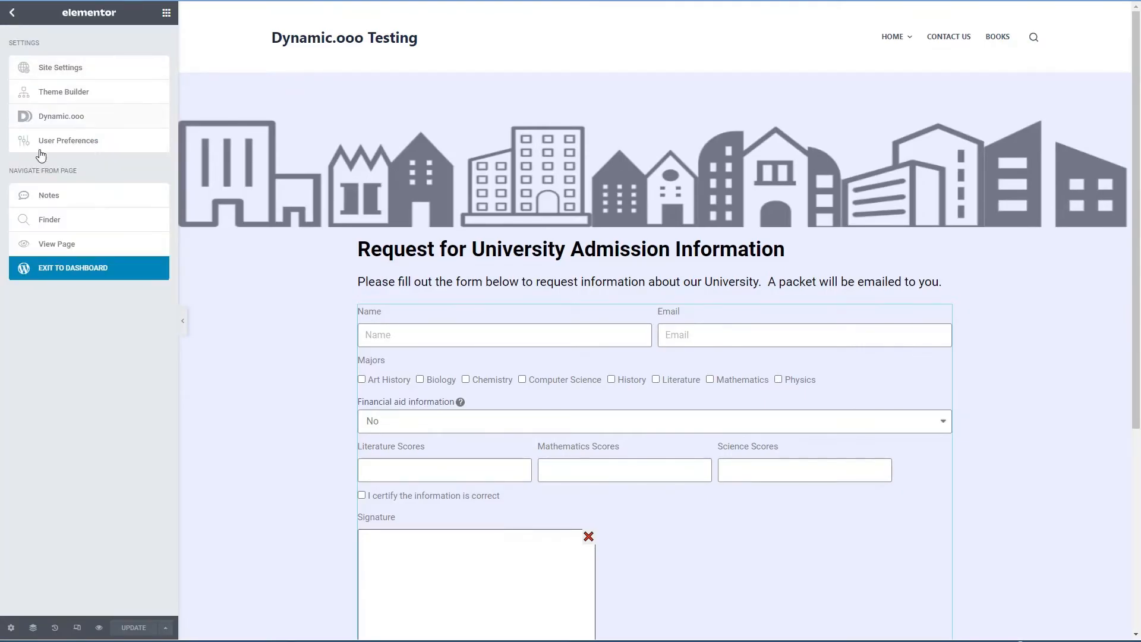
{"action": "left_click", "coordinate": [57, 270]}
{"action": "mouse_move", "coordinate": [53, 316]}
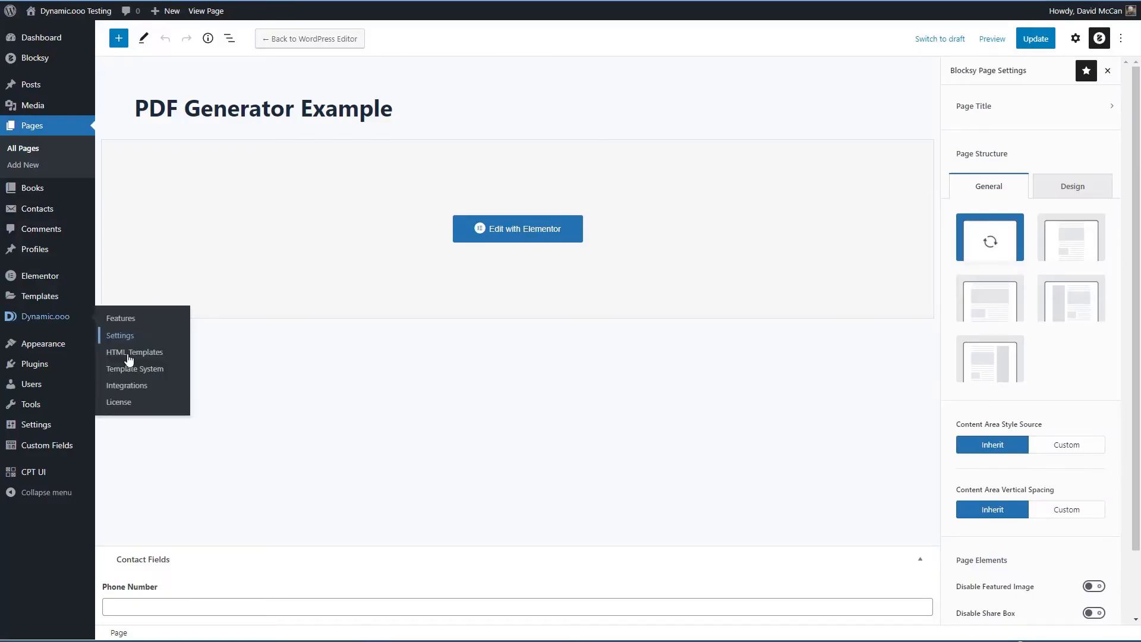
{"action": "left_click", "coordinate": [128, 351]}
{"action": "left_click", "coordinate": [180, 78]}
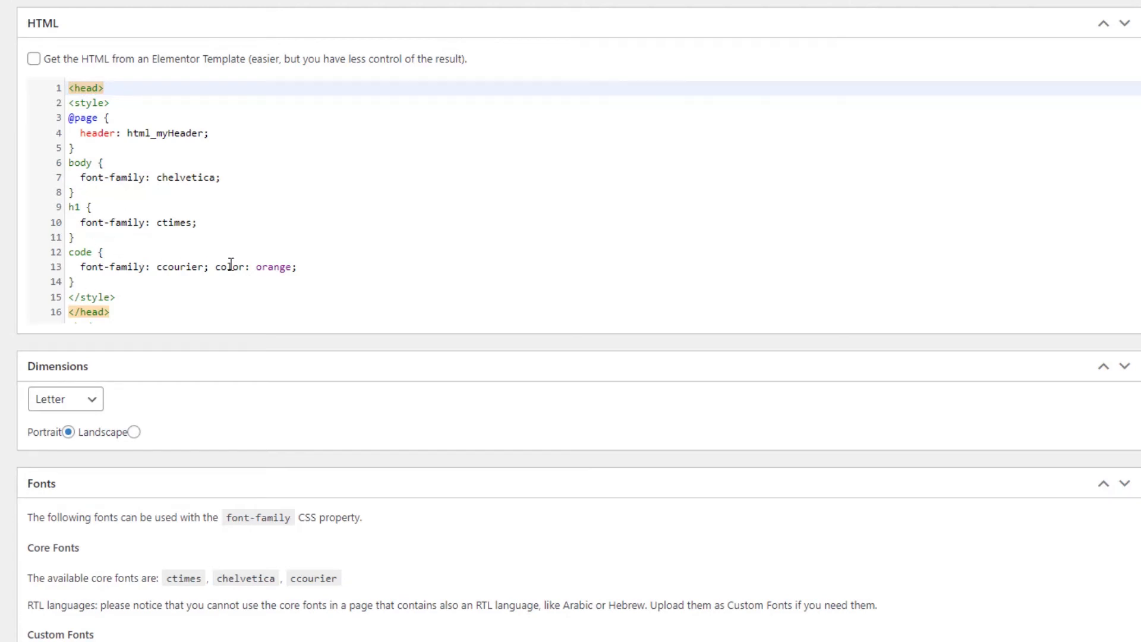
Delete the htmlpageheader block named "myHeader" from the body of the template's HTML
{"action": "scroll", "coordinate": [265, 220], "scroll_direction": "down", "scroll_amount": 3}
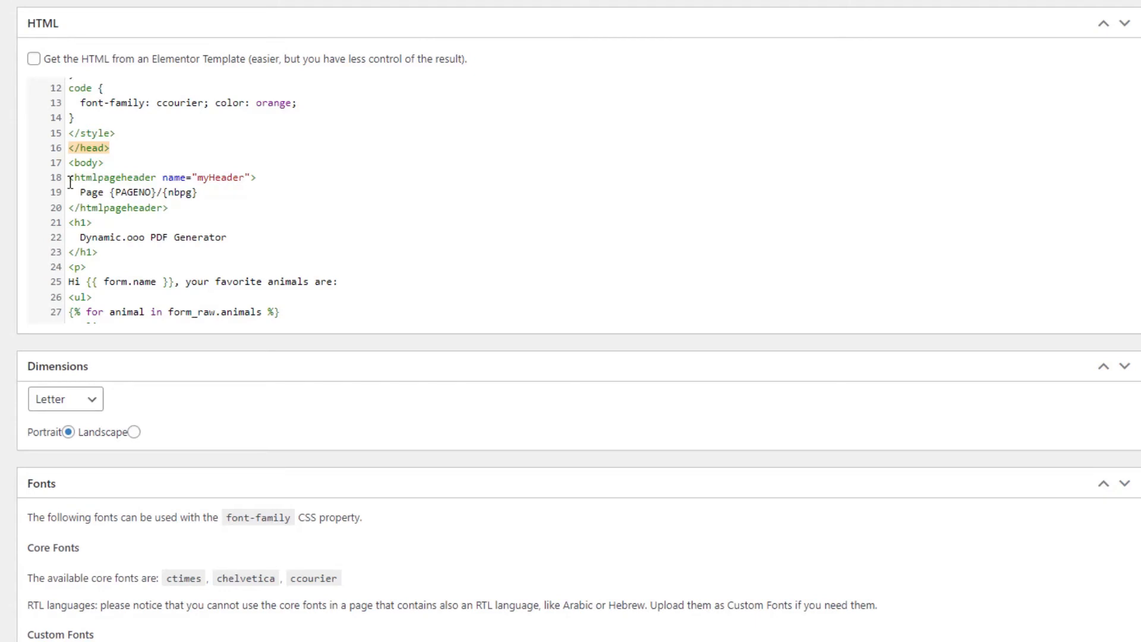
{"action": "left_click_drag", "start_coordinate": [63, 181], "coordinate": [181, 205]}
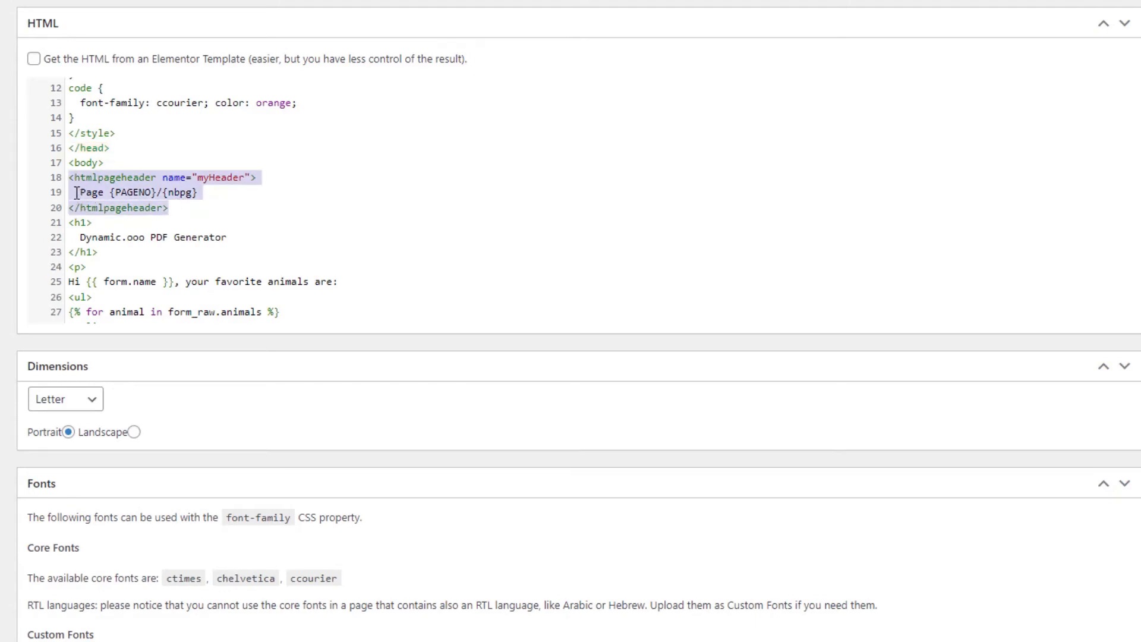
{"action": "left_click", "coordinate": [200, 209]}
{"action": "left_click_drag", "start_coordinate": [188, 209], "coordinate": [69, 177]}
{"action": "key", "text": "Delete"}
{"action": "key", "text": "Delete"}
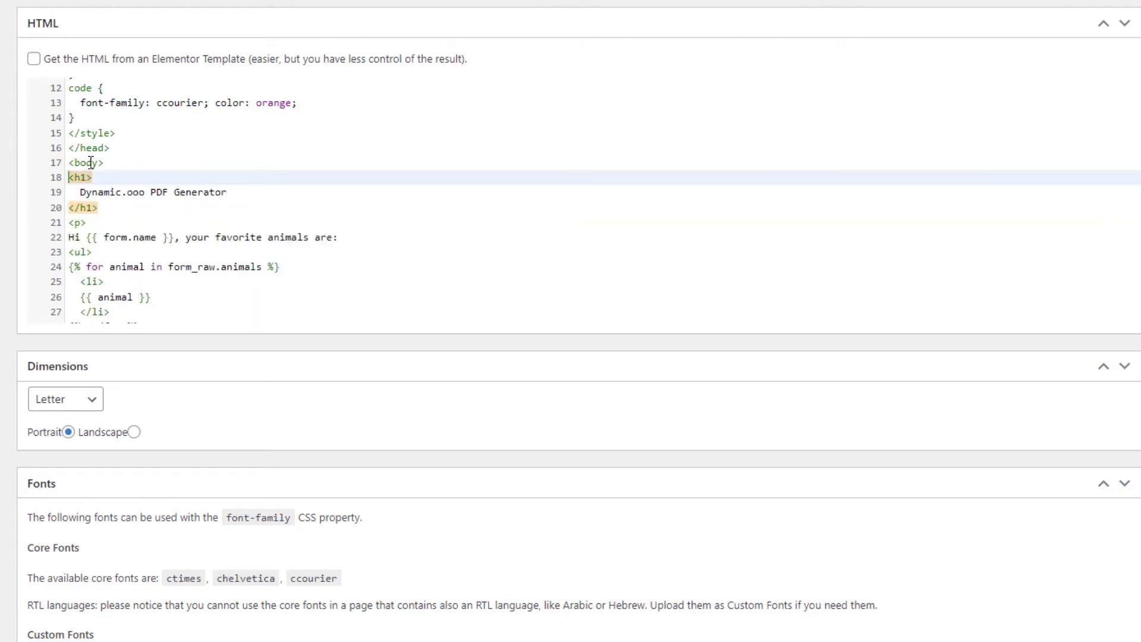
{"action": "scroll", "coordinate": [91, 163], "scroll_direction": "down", "scroll_amount": 1}
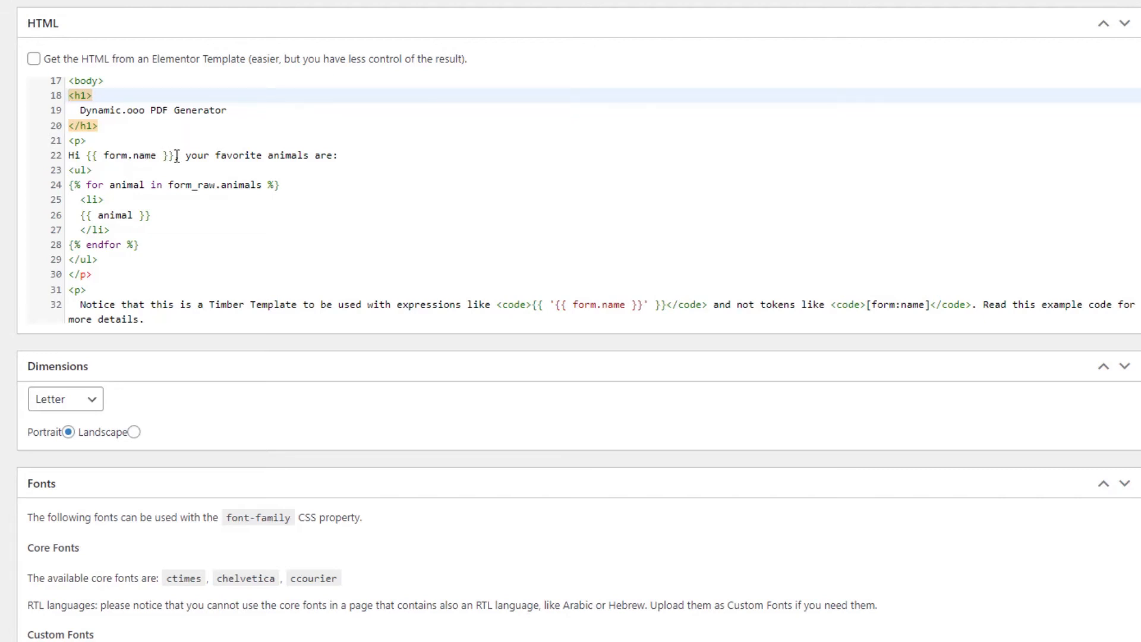
Examine the form.name expression, the styles and animals loop in the template's HTML, and the sample form data under Preview Data
{"action": "left_click", "coordinate": [104, 154]}
{"action": "left_click_drag", "start_coordinate": [157, 155], "coordinate": [110, 157]}
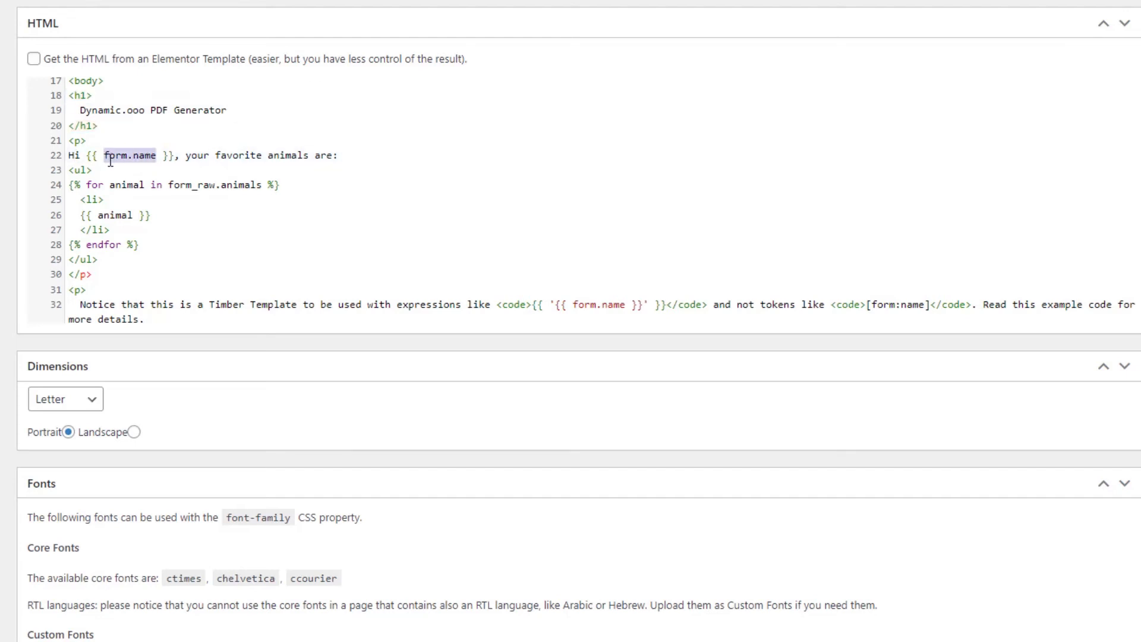
{"action": "left_click", "coordinate": [87, 156]}
{"action": "left_click_drag", "start_coordinate": [87, 156], "coordinate": [173, 156]}
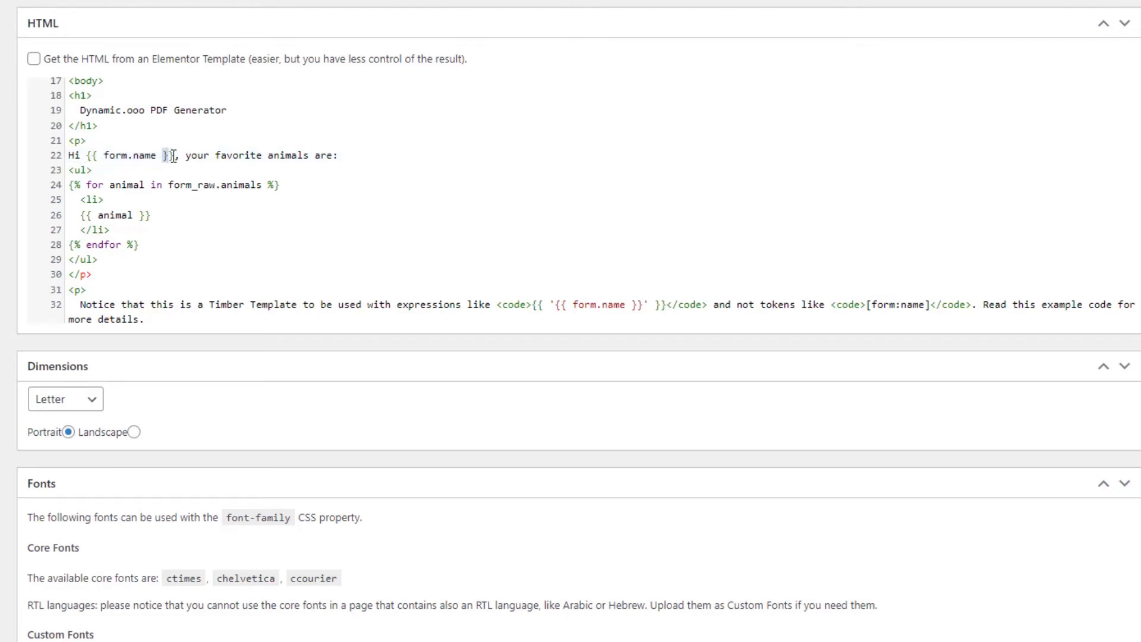
{"action": "left_click", "coordinate": [88, 154]}
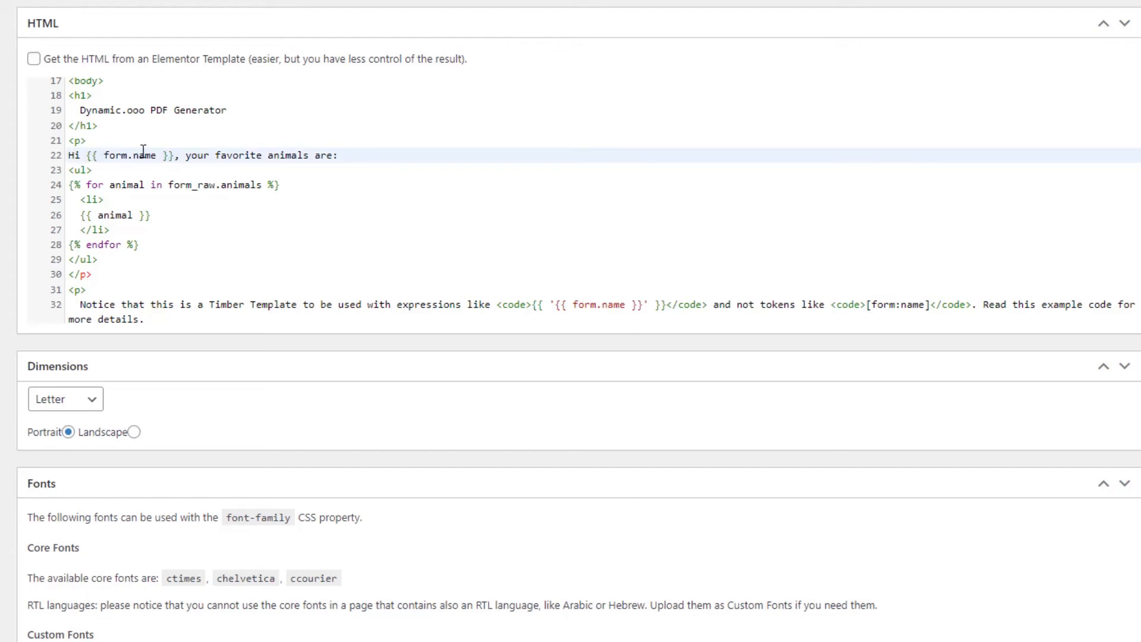
{"action": "scroll", "coordinate": [147, 153], "scroll_direction": "down", "scroll_amount": 1}
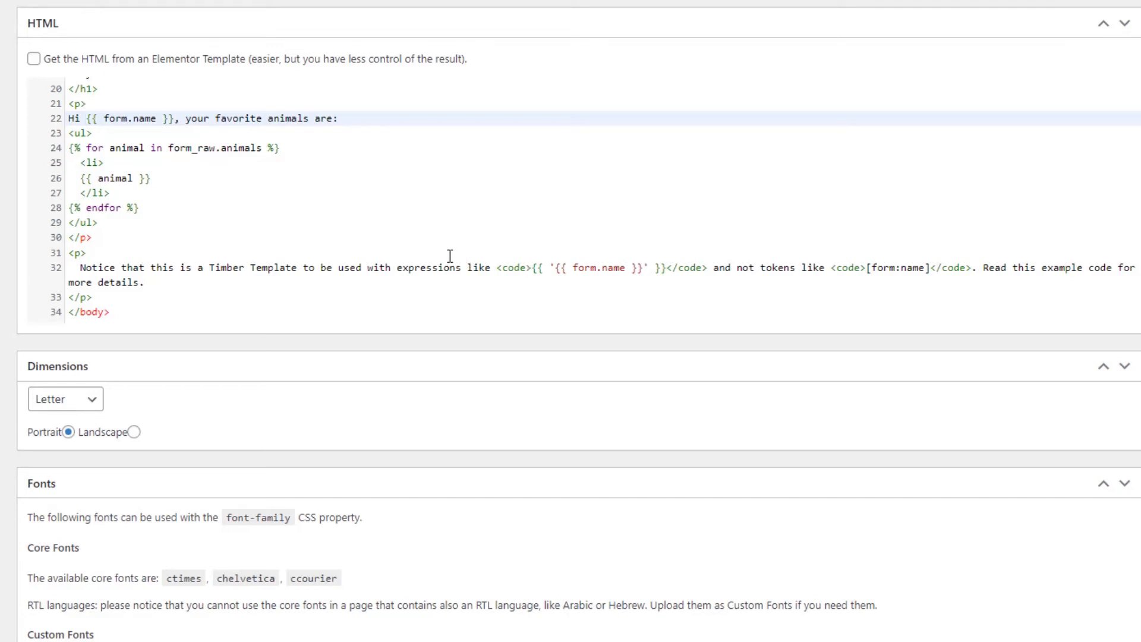
{"action": "scroll", "coordinate": [450, 256], "scroll_direction": "up", "scroll_amount": 5}
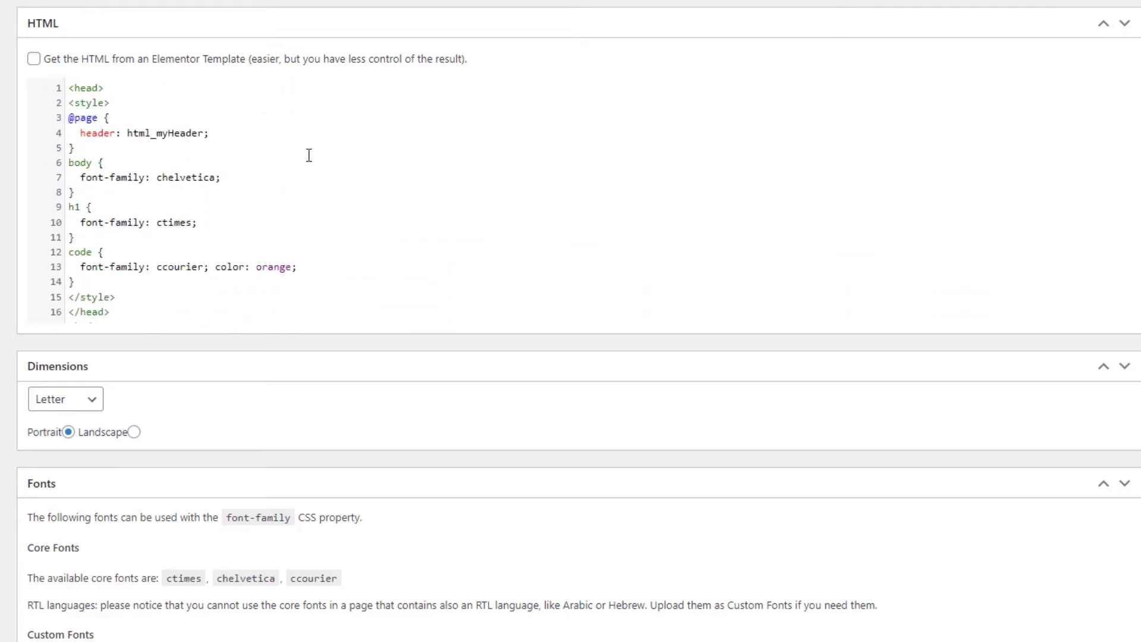
{"action": "scroll", "coordinate": [137, 128], "scroll_direction": "down", "scroll_amount": 3}
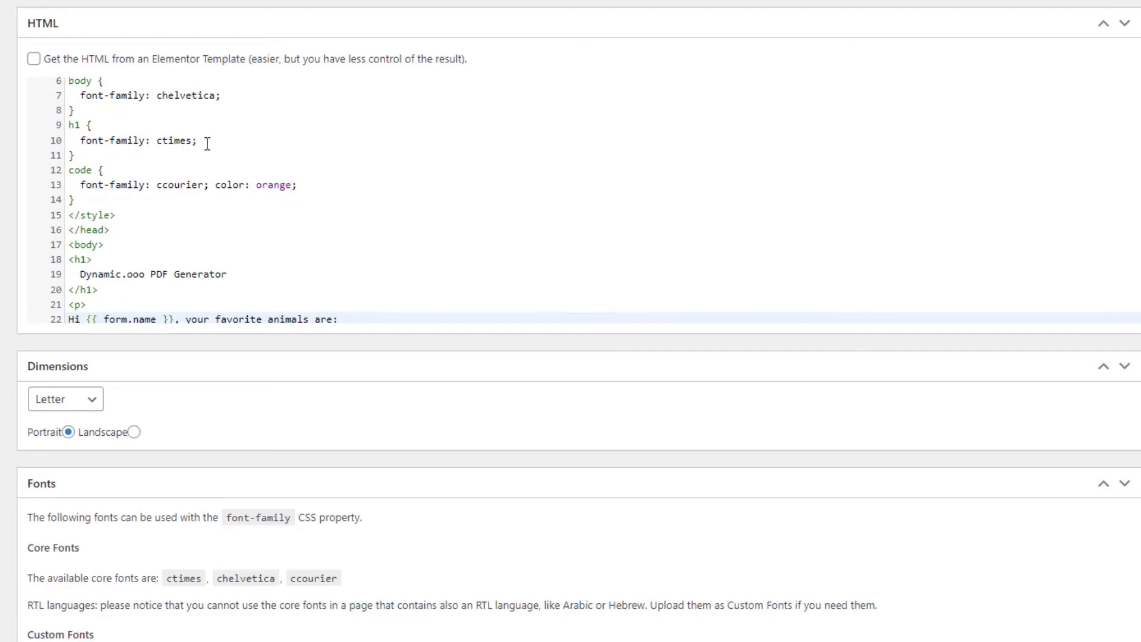
{"action": "scroll", "coordinate": [186, 178], "scroll_direction": "down", "scroll_amount": 1}
{"action": "scroll", "coordinate": [188, 177], "scroll_direction": "down", "scroll_amount": 3}
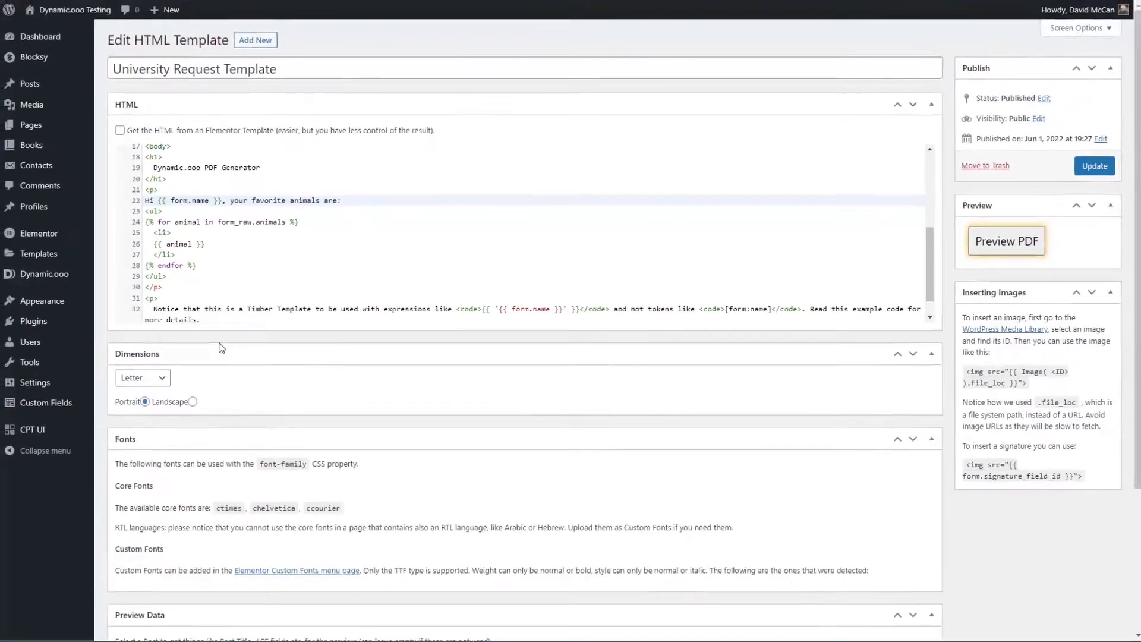
{"action": "scroll", "coordinate": [226, 396], "scroll_direction": "down", "scroll_amount": 3}
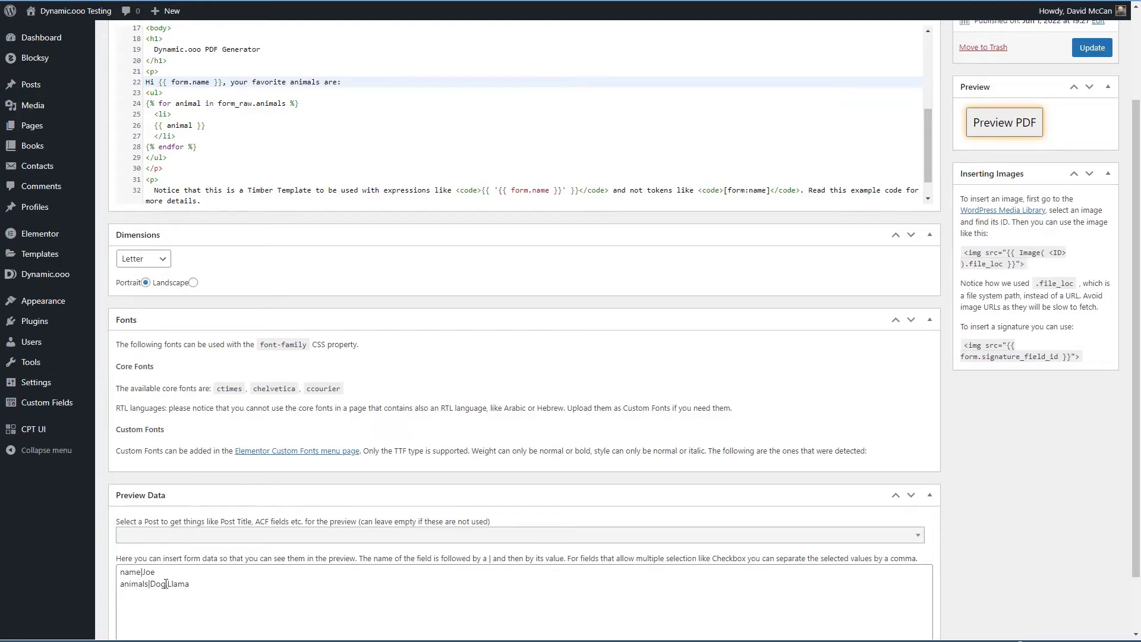
{"action": "scroll", "coordinate": [169, 588], "scroll_direction": "up", "scroll_amount": 1}
{"action": "scroll", "coordinate": [170, 589], "scroll_direction": "down", "scroll_amount": 1}
{"action": "scroll", "coordinate": [169, 584], "scroll_direction": "up", "scroll_amount": 2}
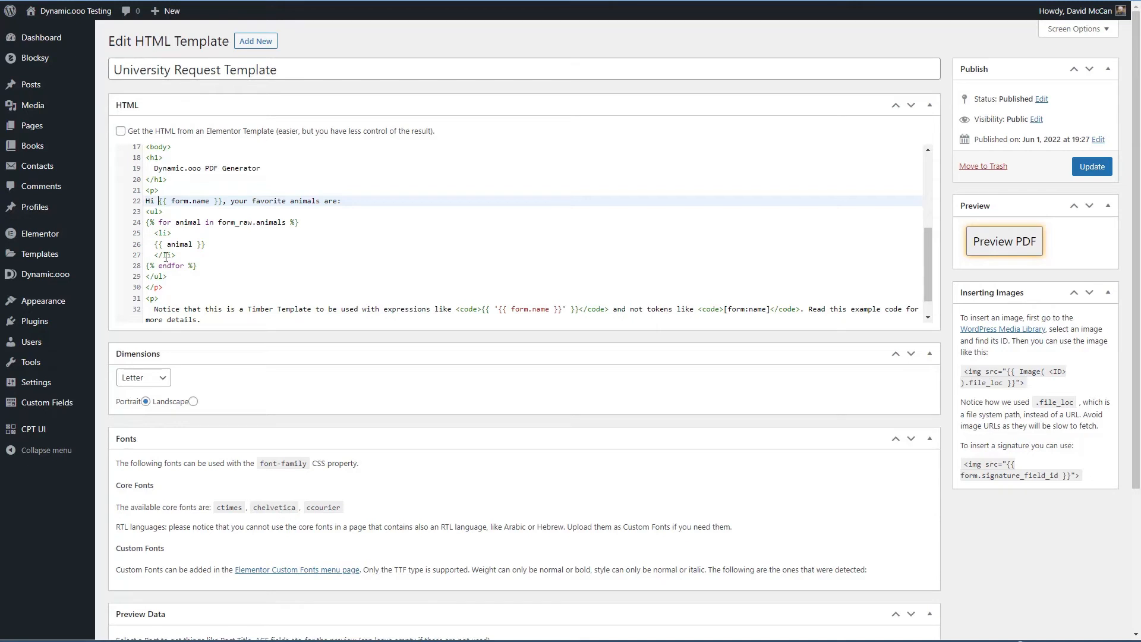
Add an unindented div block containing a blank line directly below the opening body tag, above the h1 heading
{"action": "scroll", "coordinate": [195, 228], "scroll_direction": "up", "scroll_amount": 2}
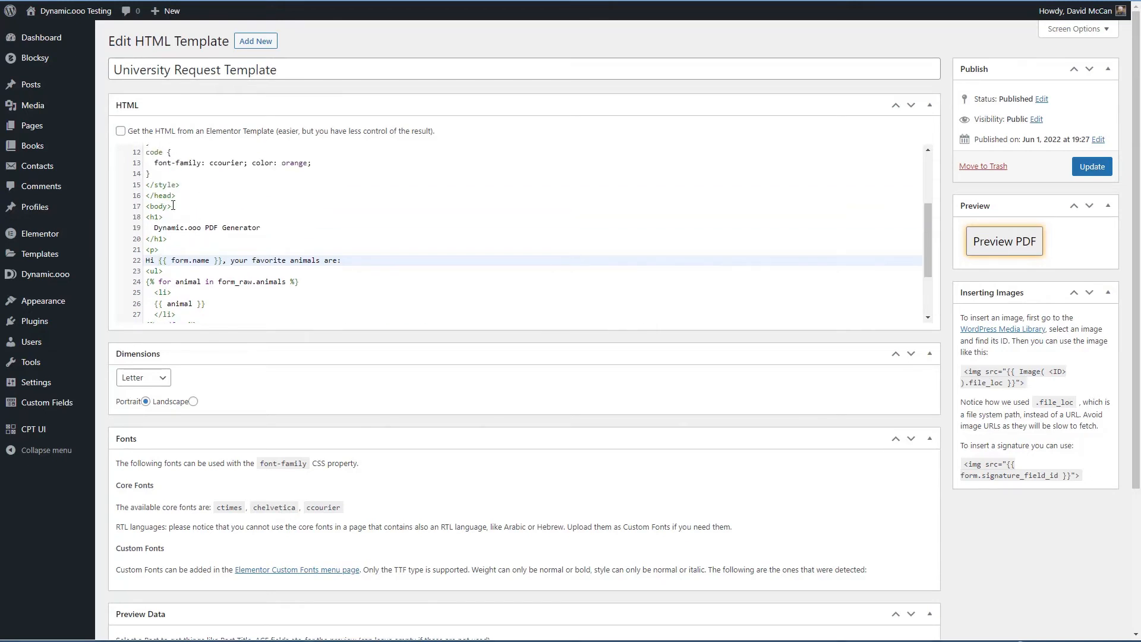
{"action": "left_click", "coordinate": [206, 208]}
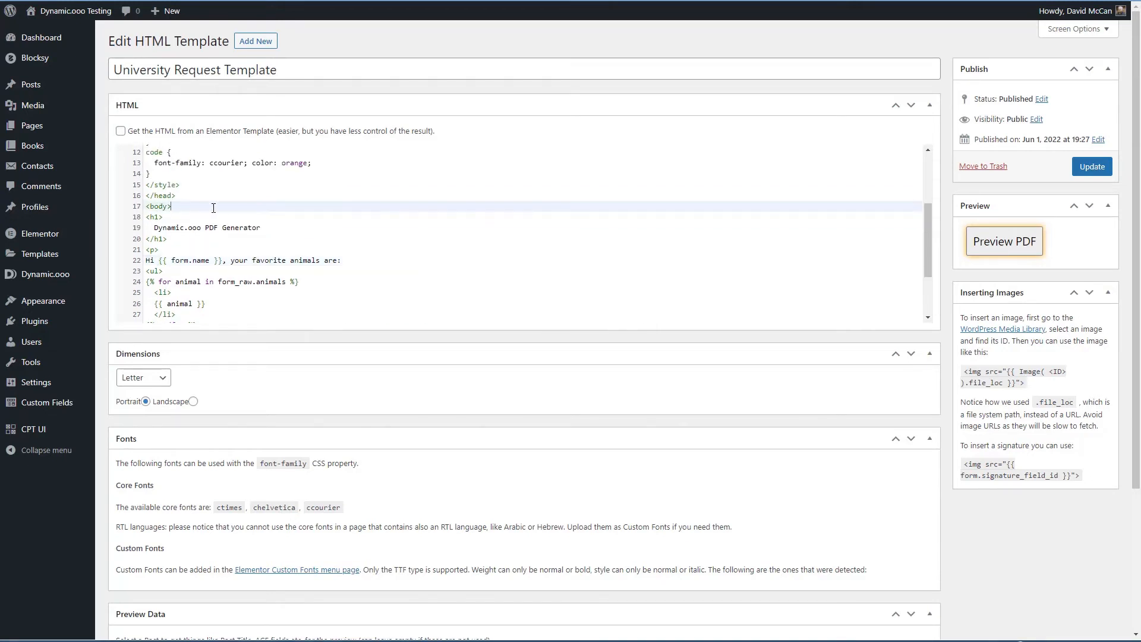
{"action": "key", "text": "Return"}
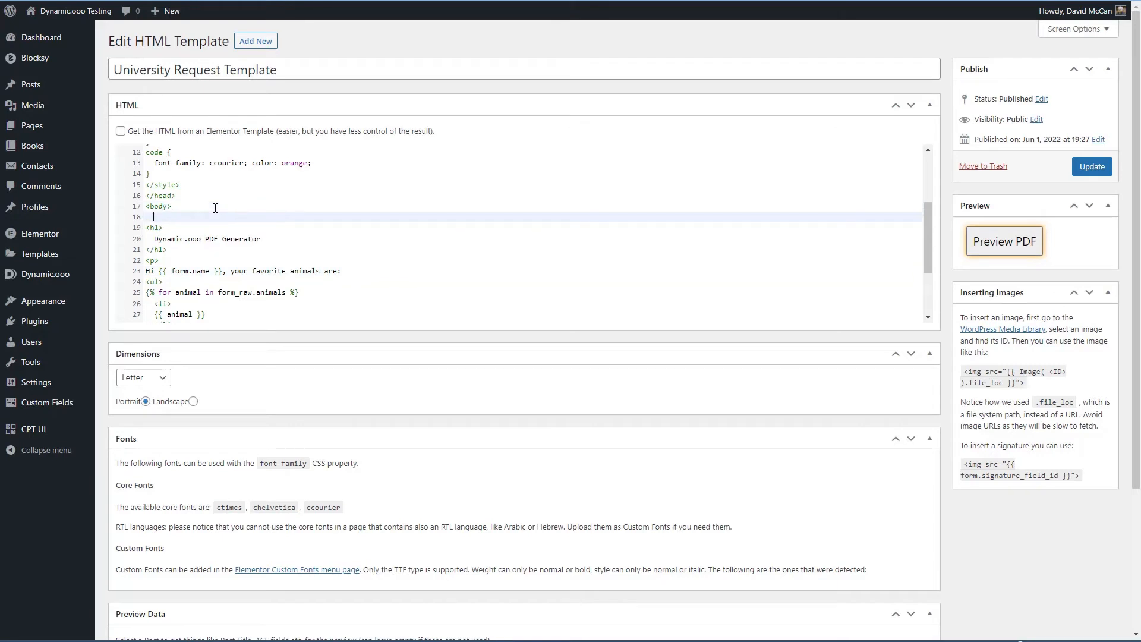
{"action": "type", "text": "<div>"}
{"action": "key", "text": "Return"}
{"action": "left_click", "coordinate": [154, 238]}
{"action": "key", "text": "BackSpace"}
{"action": "key", "text": "BackSpace"}
{"action": "left_click", "coordinate": [160, 227]}
Copy the sample image code from the Inserting Images instructions and paste it inside the new div
{"action": "left_click_drag", "start_coordinate": [963, 371], "coordinate": [1025, 382]}
{"action": "key", "text": "ctrl+c"}
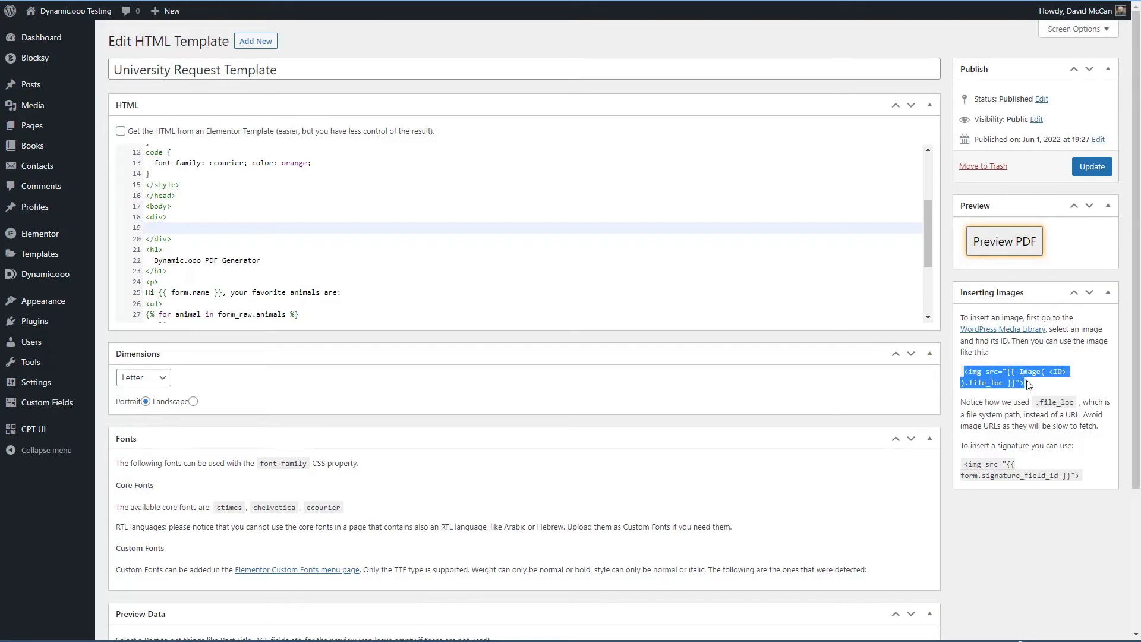
{"action": "left_click", "coordinate": [305, 230]}
{"action": "key", "text": "ctrl+v"}
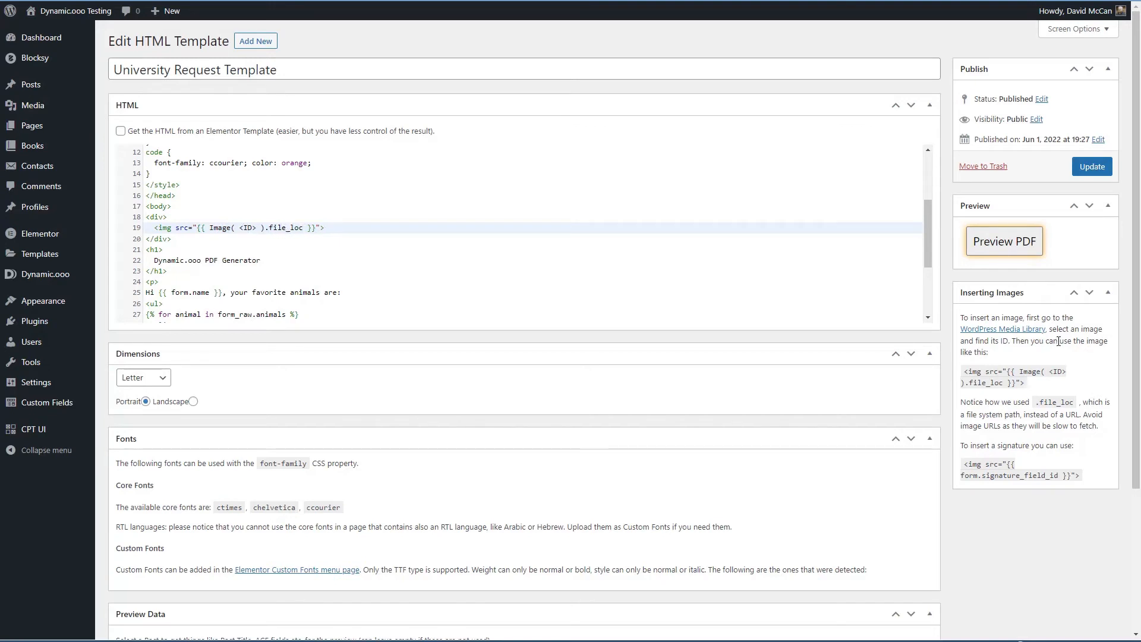
Open the WordPress Media Library separately and check the building-banner image for its ID, trying both grid and list views
{"action": "right_click", "coordinate": [987, 335]}
{"action": "left_click", "coordinate": [1010, 337]}
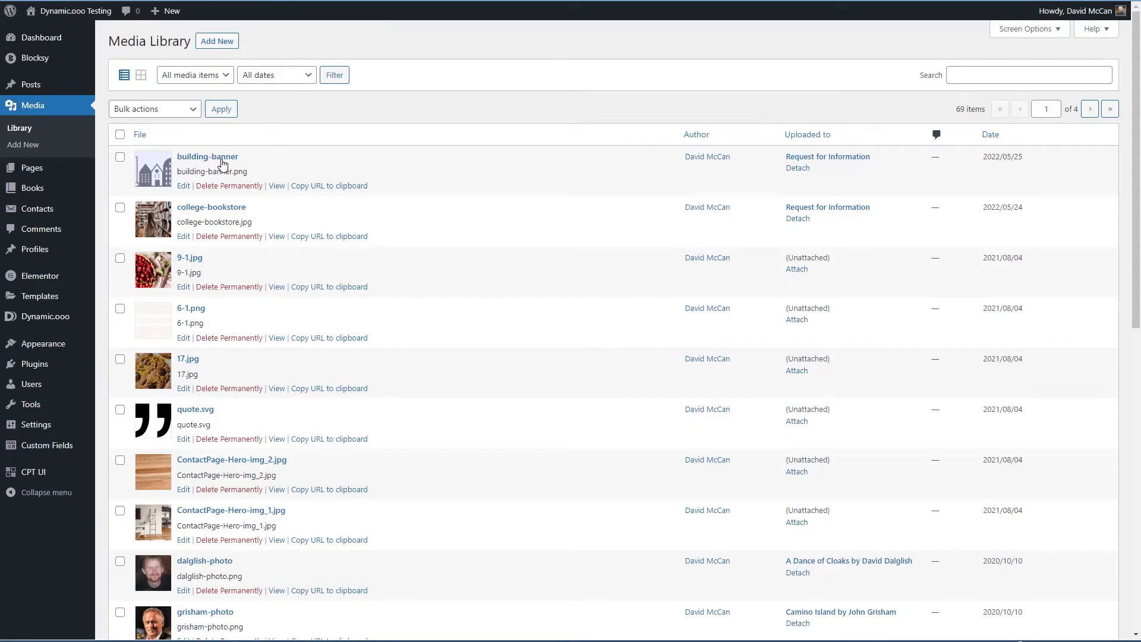
{"action": "left_click", "coordinate": [141, 75]}
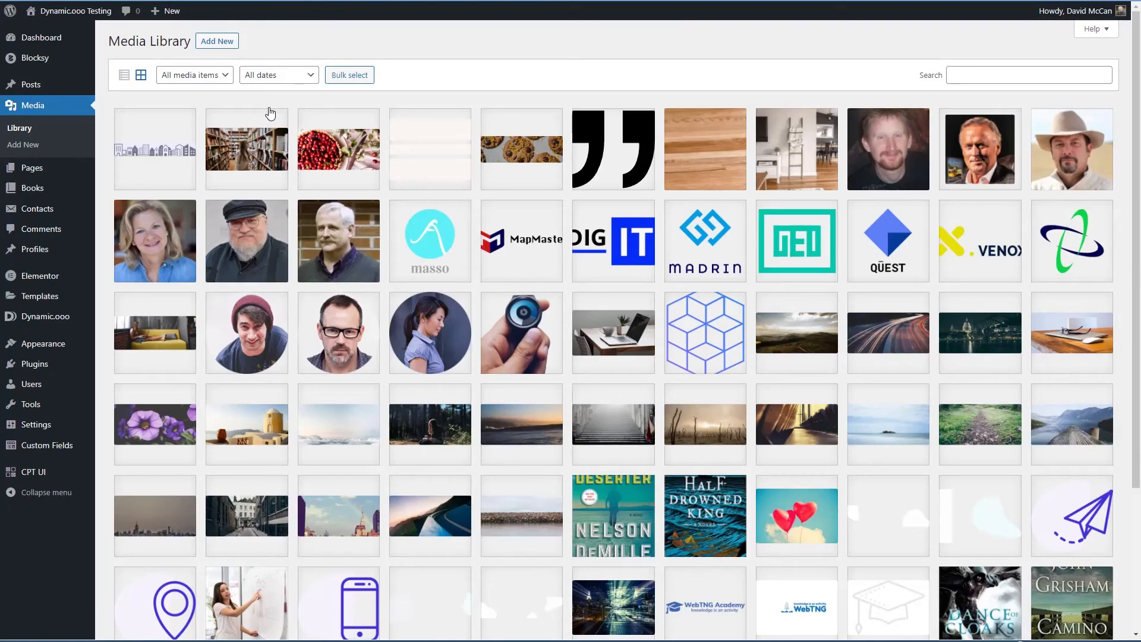
{"action": "left_click", "coordinate": [125, 76]}
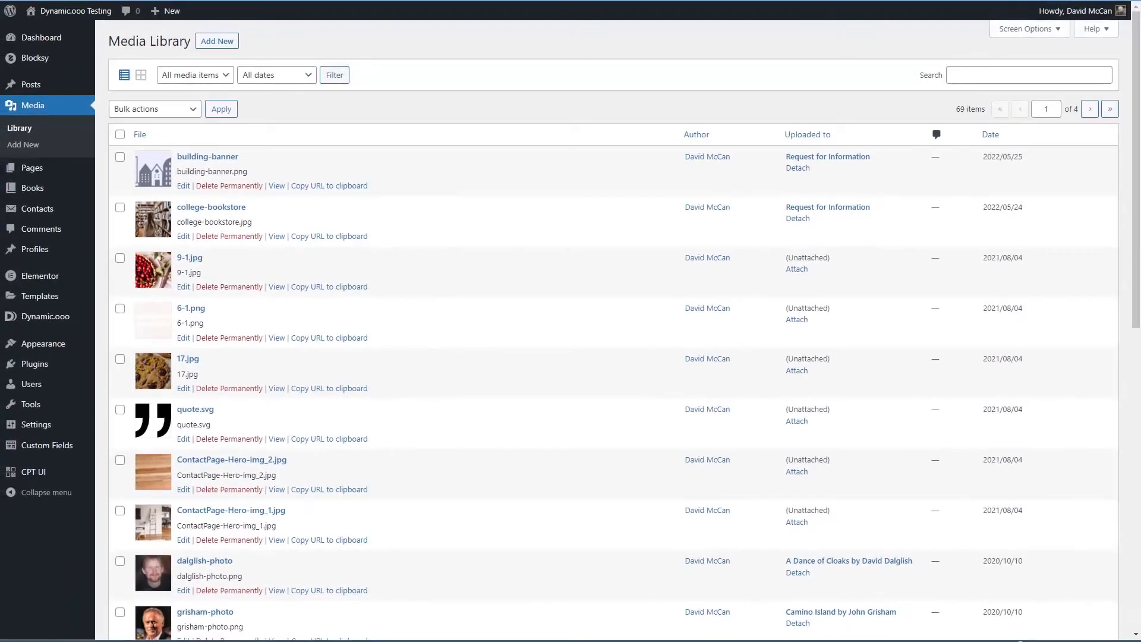
Return to the template, replace the <ID> placeholder in the image code with 2787, and update the template
{"action": "key", "text": "ctrl+shift+Tab"}
{"action": "left_click_drag", "start_coordinate": [239, 227], "coordinate": [258, 228]}
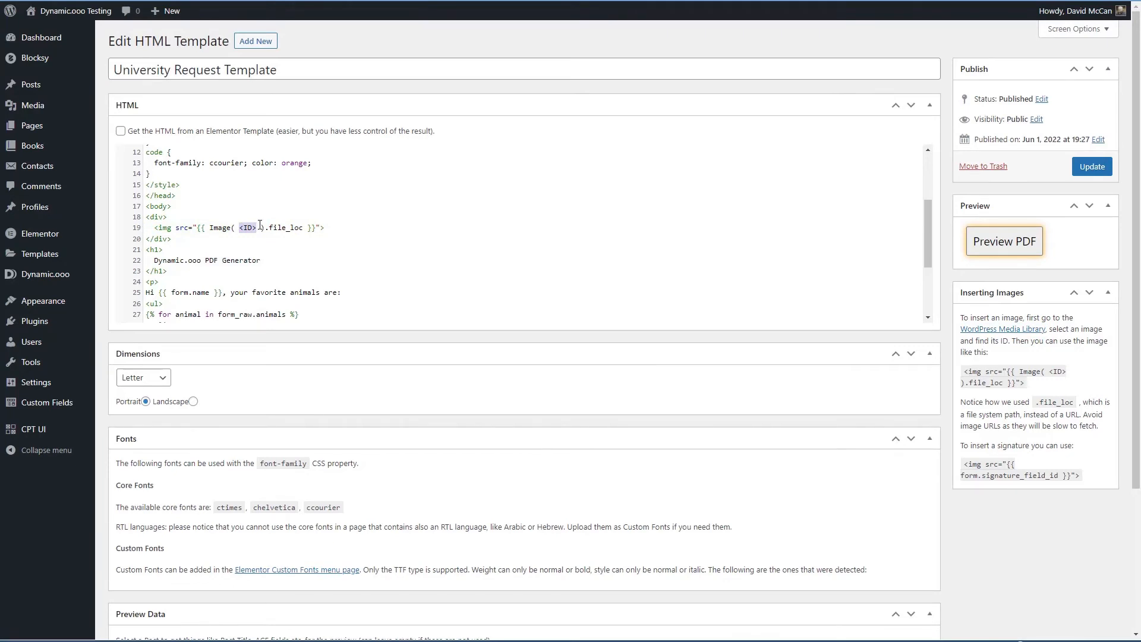
{"action": "type", "text": "2787"}
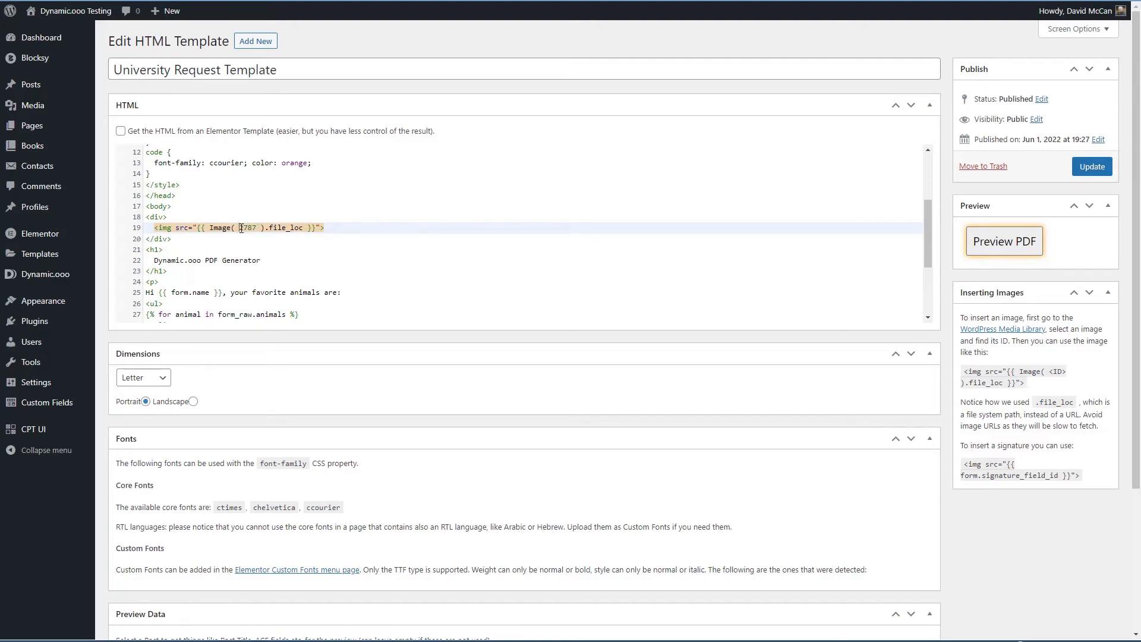
{"action": "key", "text": "Down"}
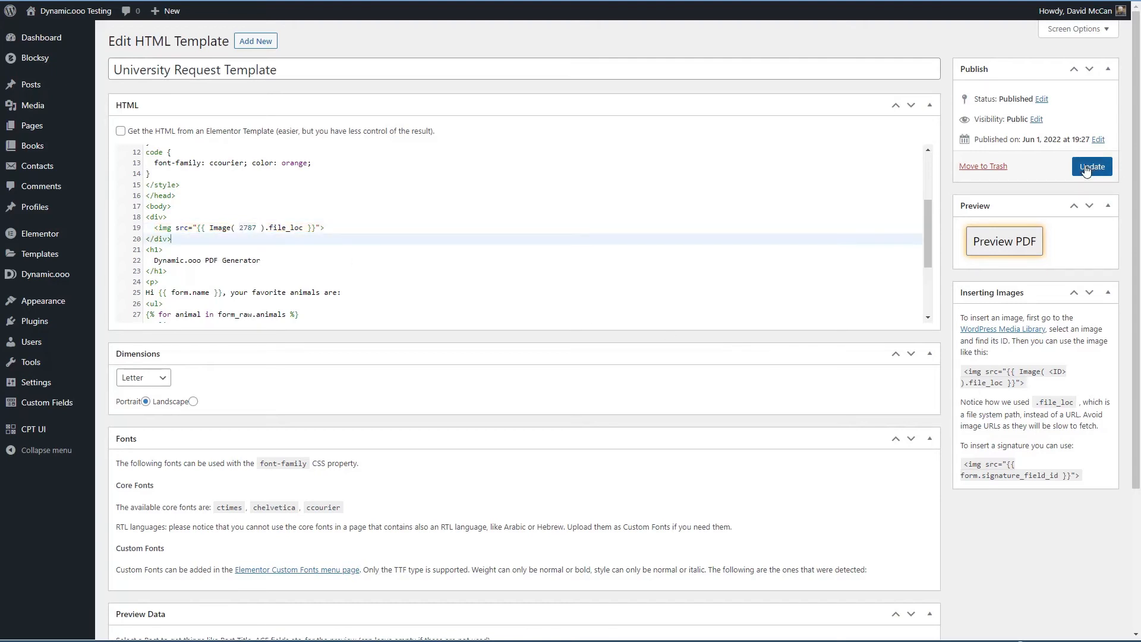
{"action": "left_click", "coordinate": [1092, 167]}
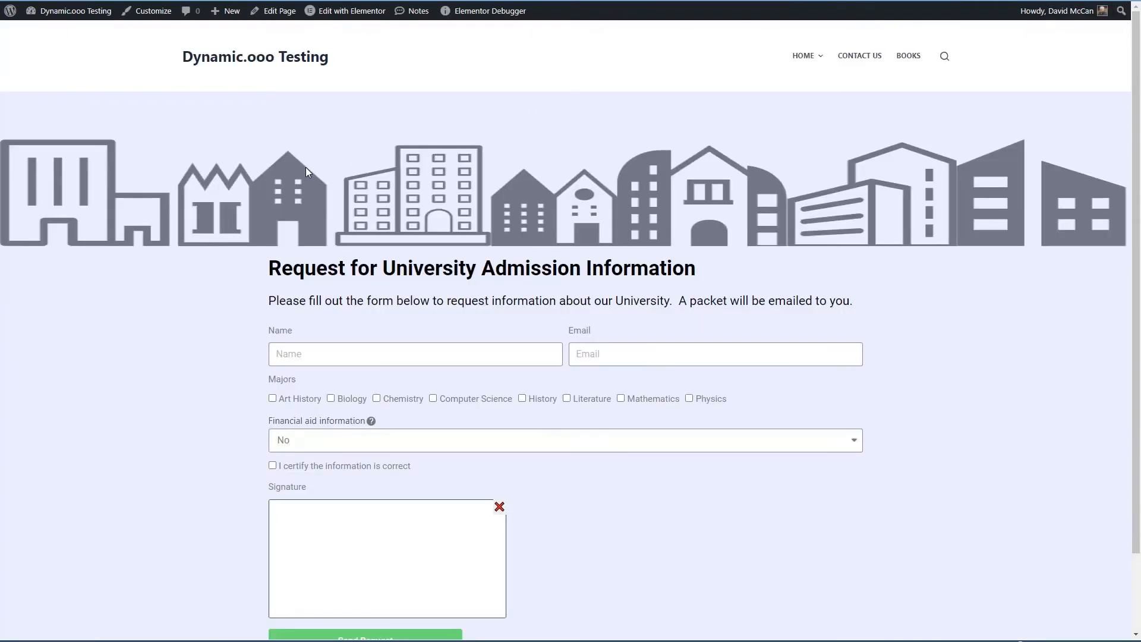
On the university request page, enter the requester's name and email and choose the Computer Science and Literature majors
{"action": "scroll", "coordinate": [306, 167], "scroll_direction": "down", "scroll_amount": 2}
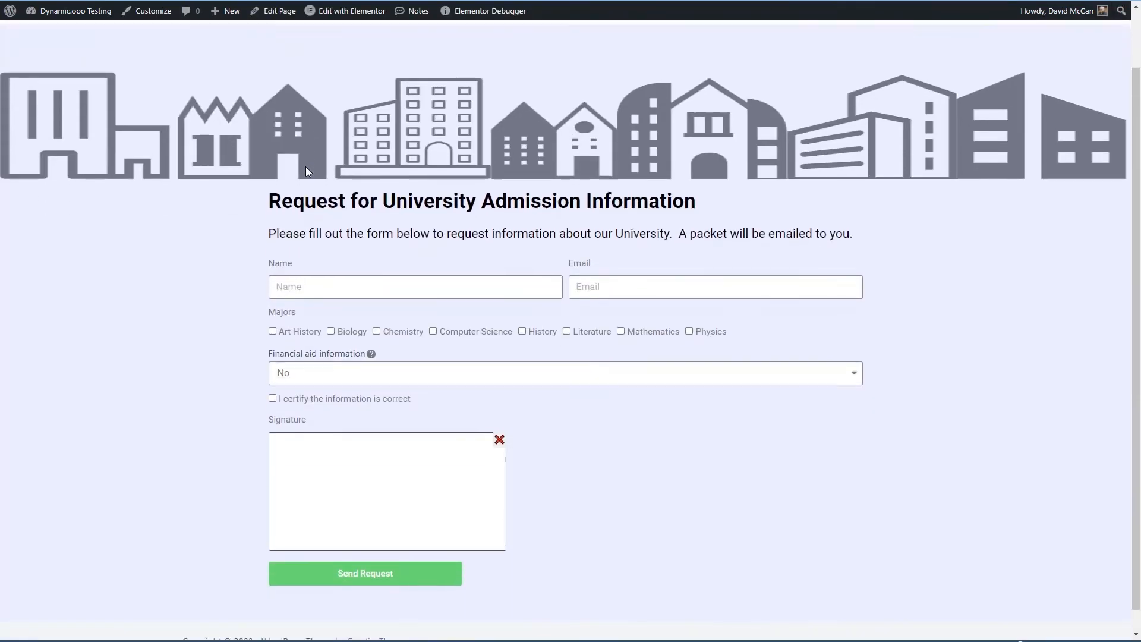
{"action": "left_click", "coordinate": [307, 263]}
{"action": "type", "text": "David"}
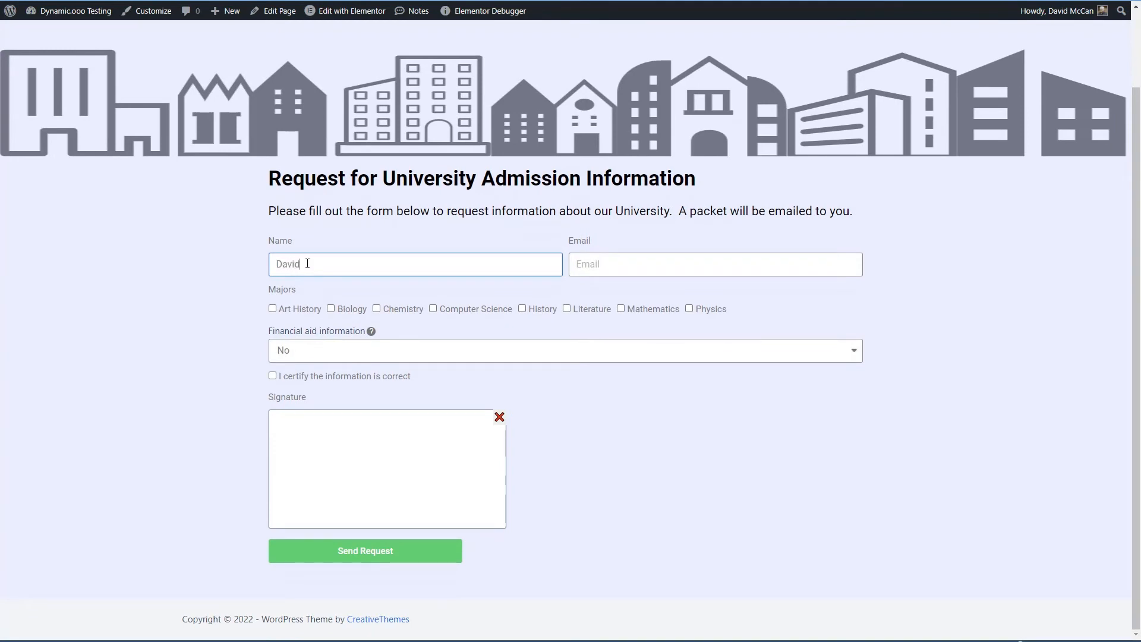
{"action": "key", "text": "Tab"}
{"action": "type", "text": "davd@example.com"}
{"action": "left_click", "coordinate": [433, 309]}
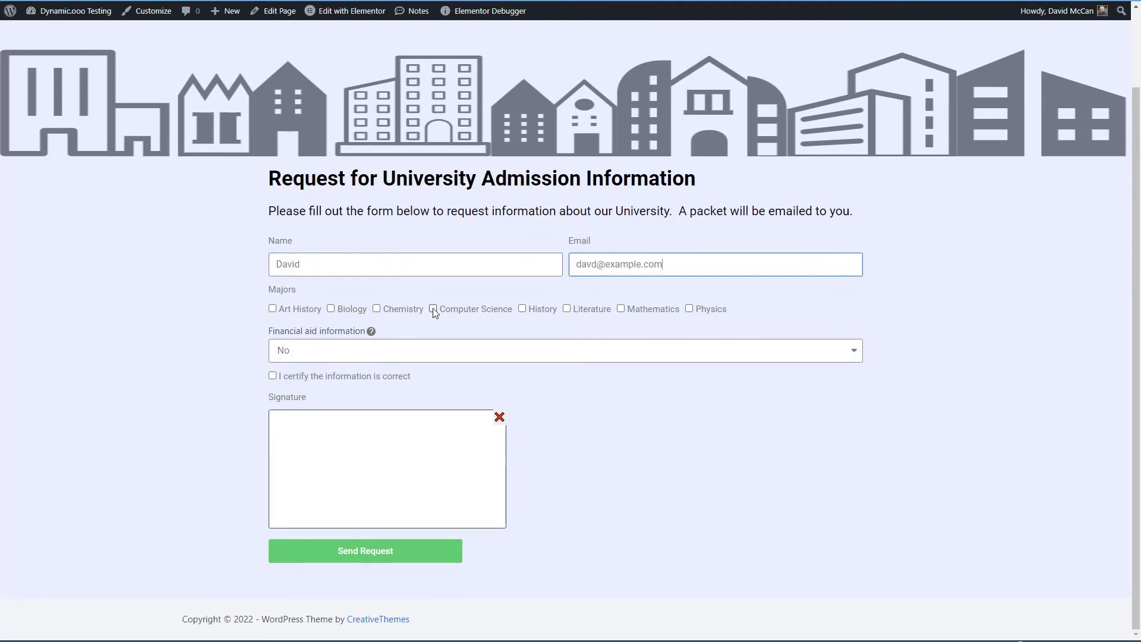
{"action": "left_click", "coordinate": [567, 309]}
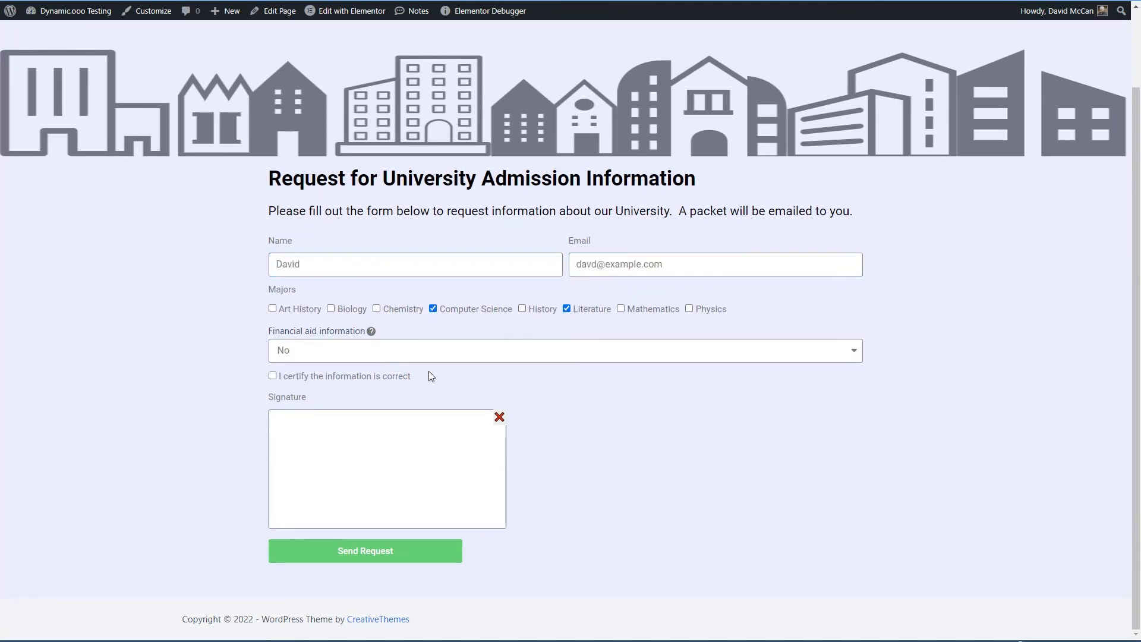
Certify that the information is correct, draw a signature, and send the request
{"action": "left_click", "coordinate": [272, 375]}
{"action": "left_click_drag", "start_coordinate": [301, 439], "coordinate": [411, 458]}
{"action": "left_click", "coordinate": [376, 552]}
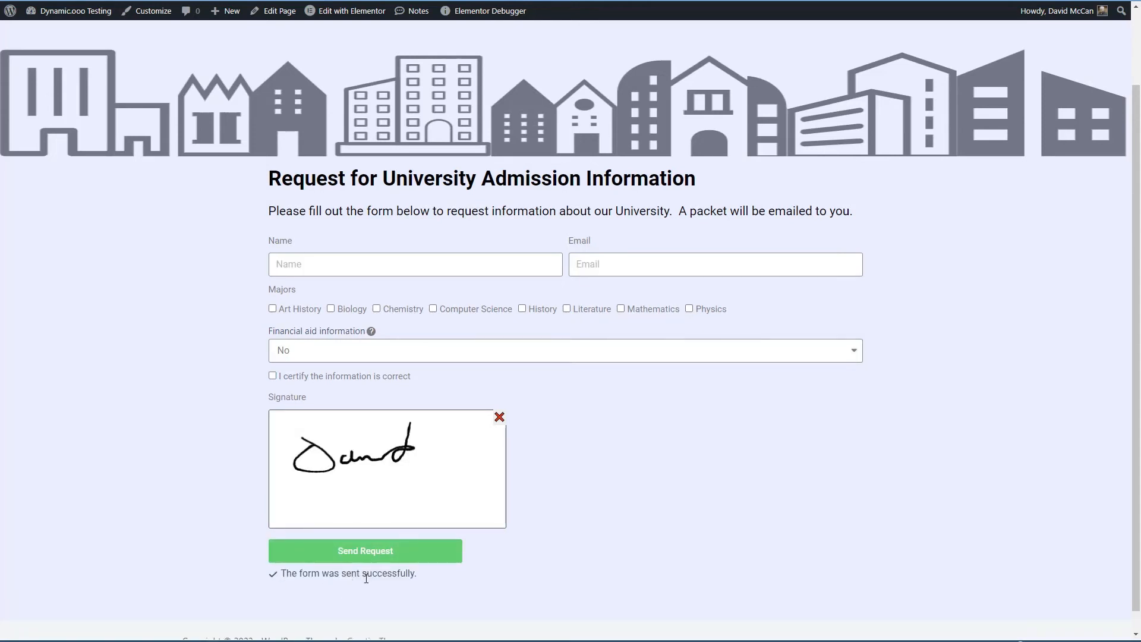
Switch to File Explorer and open the newly generated 1654113373.pdf to review it
{"action": "left_click", "coordinate": [331, 640]}
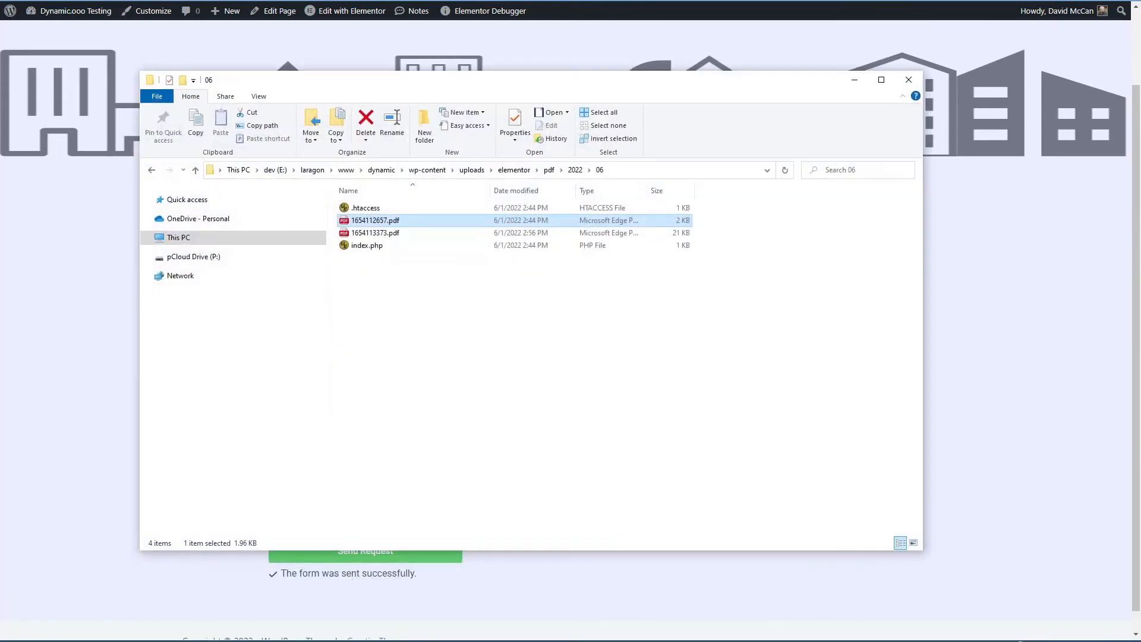
{"action": "left_click", "coordinate": [384, 237]}
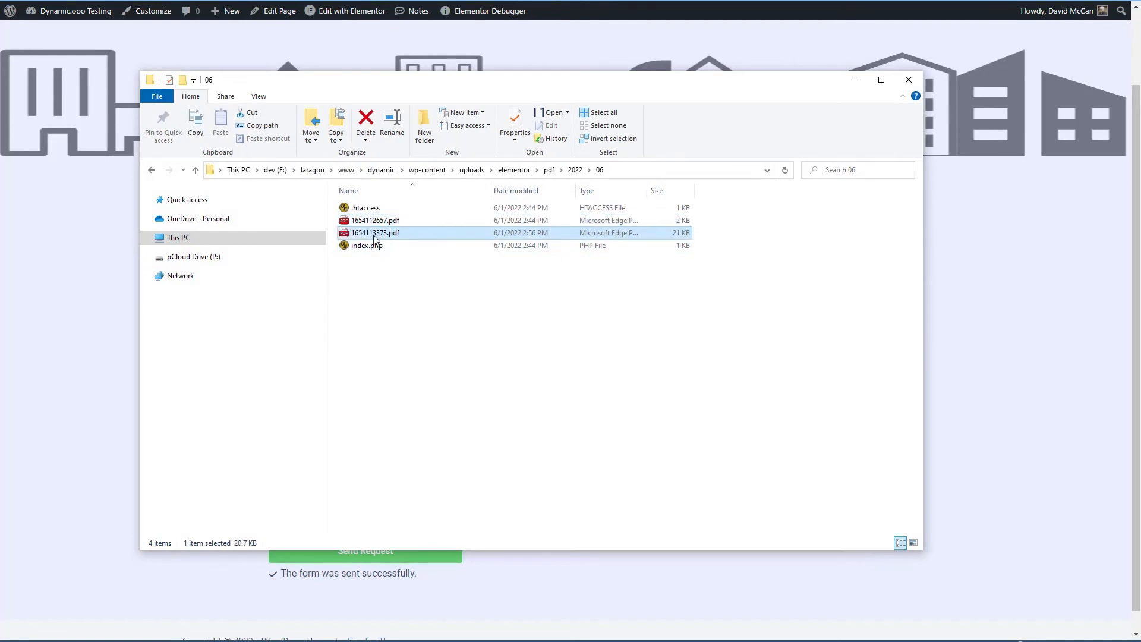
{"action": "double_click", "coordinate": [365, 236]}
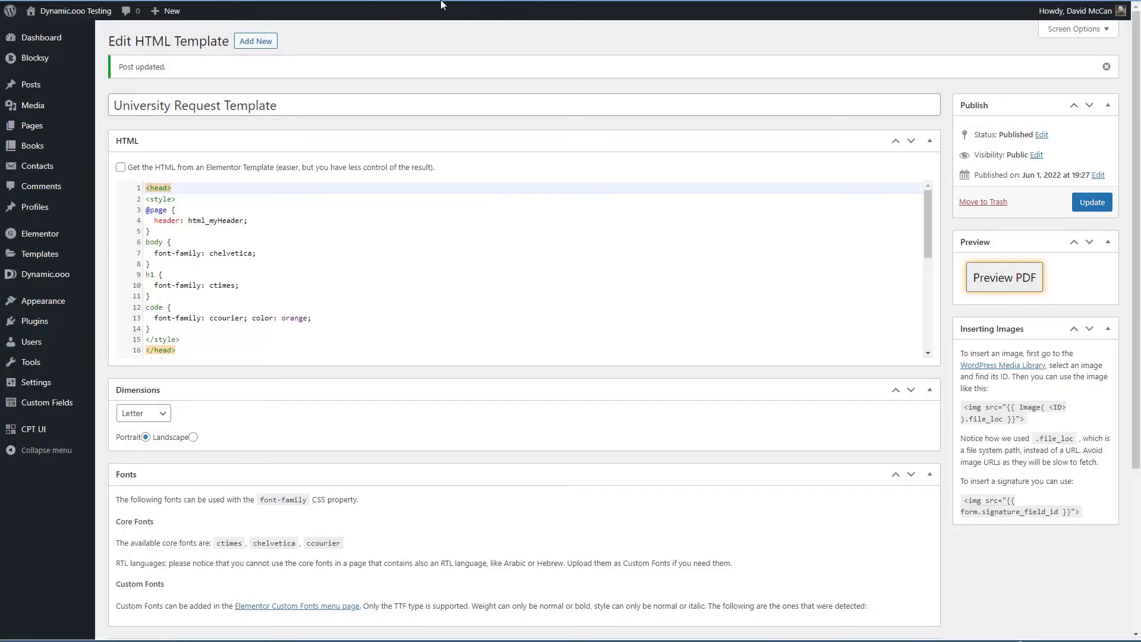
Back in the template's HTML, replace the h1 heading text with "Request for Adminssion Information"
{"action": "scroll", "coordinate": [234, 241], "scroll_direction": "down", "scroll_amount": 3}
{"action": "left_click_drag", "start_coordinate": [155, 237], "coordinate": [268, 239]}
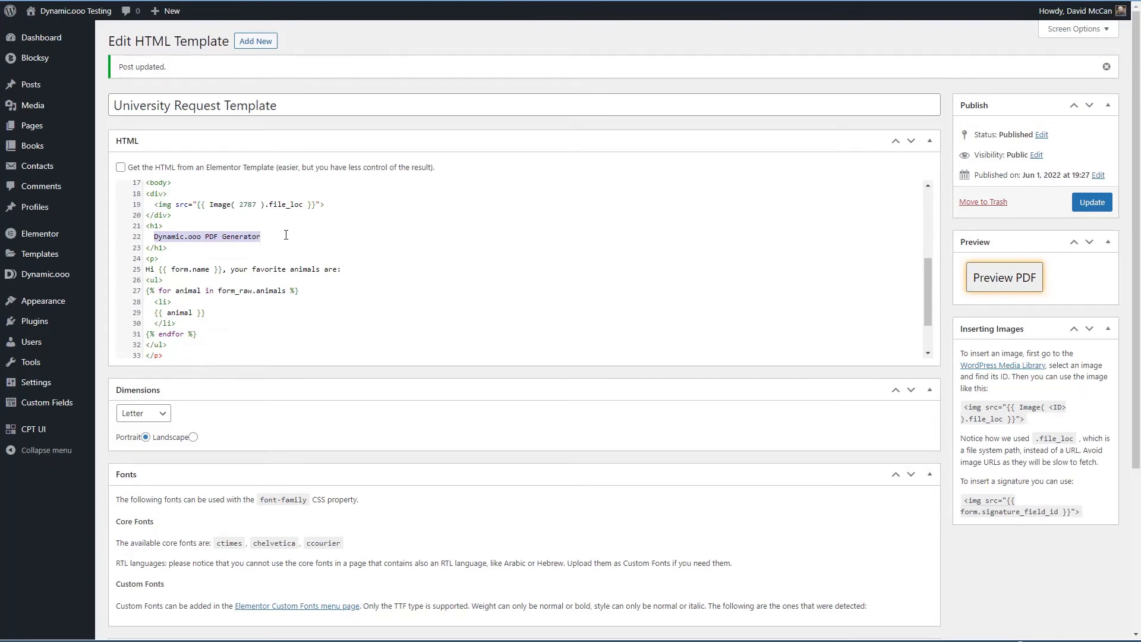
{"action": "type", "text": "Req"}
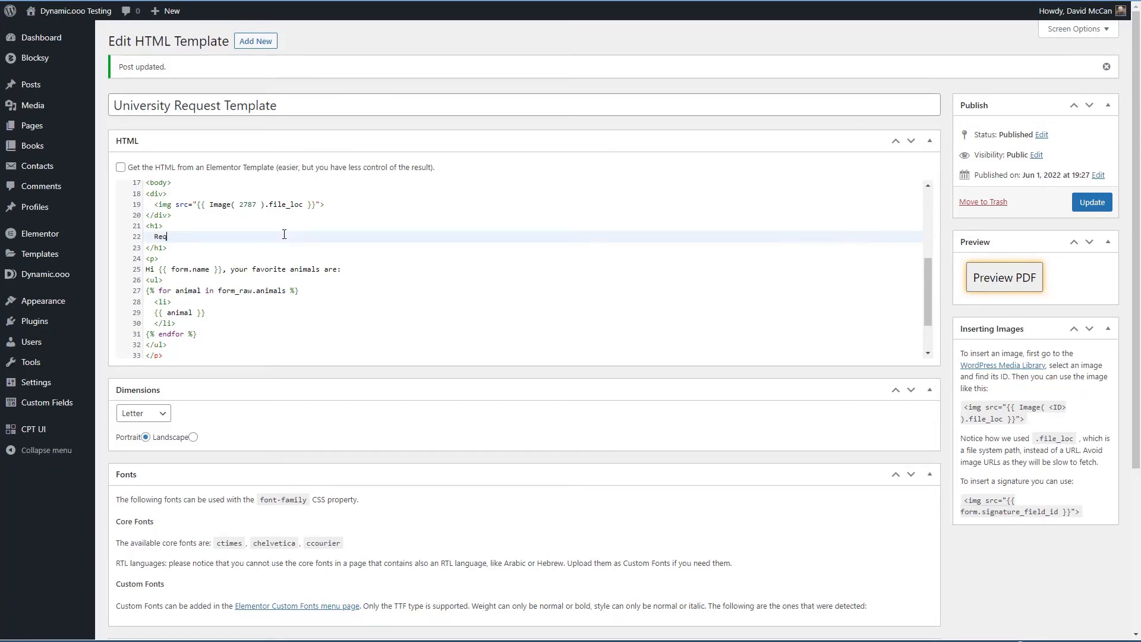
{"action": "type", "text": "uest for Admisssion Information"}
Reword the greeting line below the heading to "{{ form.name }} requested information on", keeping the form.name expression
{"action": "double_click", "coordinate": [151, 269]}
{"action": "key", "text": "Delete"}
{"action": "key", "text": "Delete"}
{"action": "left_click_drag", "start_coordinate": [211, 269], "coordinate": [356, 270]}
{"action": "type", "text": "requested"}
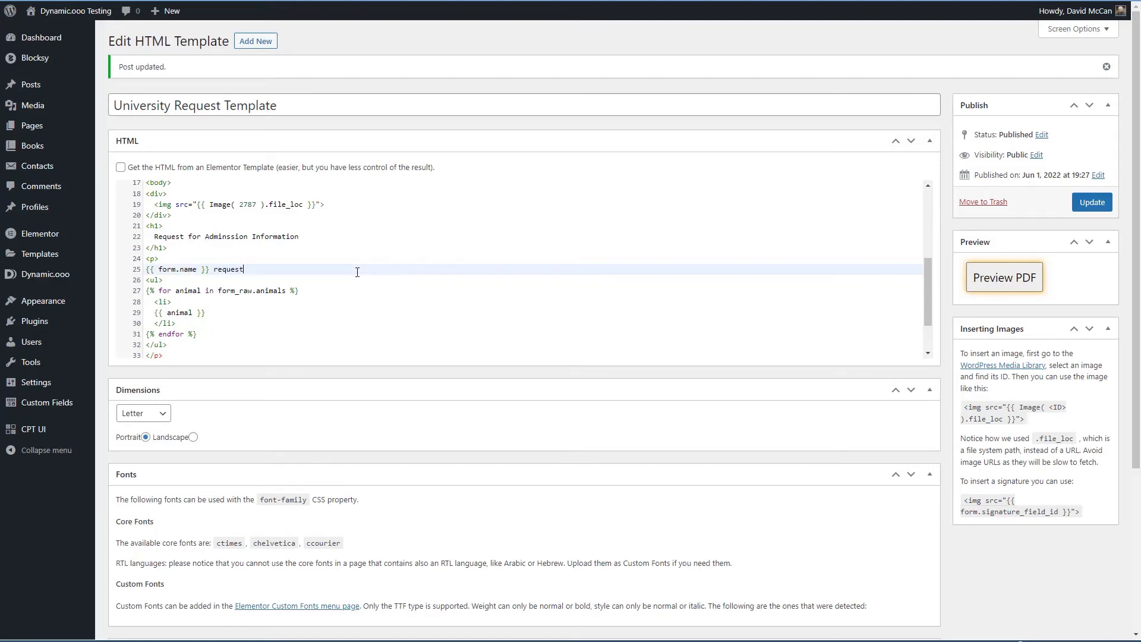
{"action": "type", "text": " information on"}
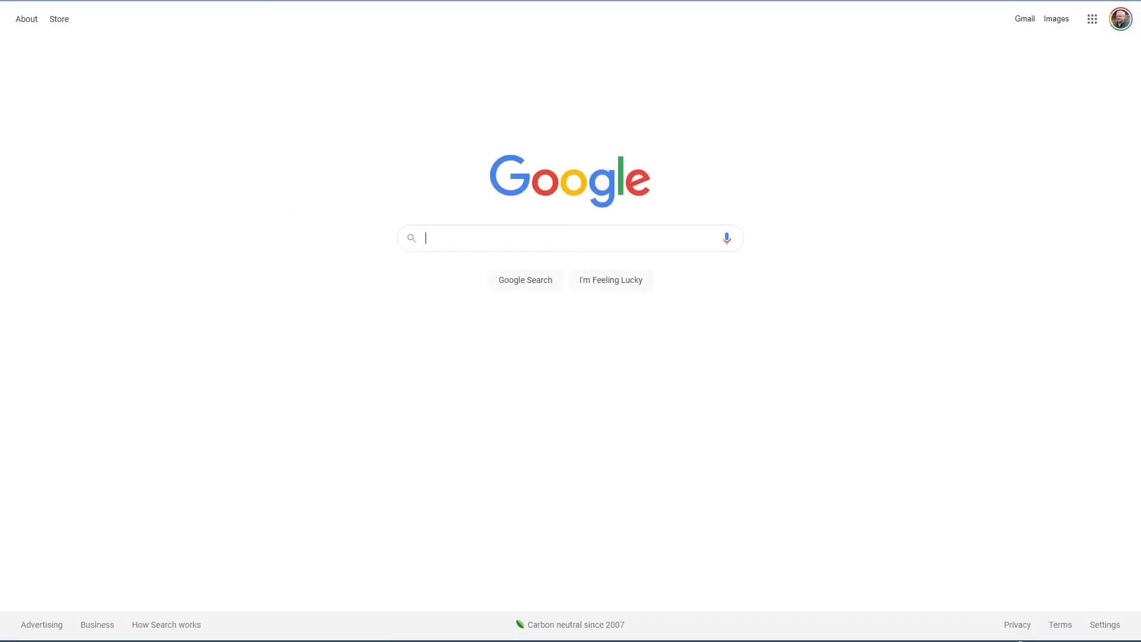
Search Google for "twig syntax today's date" and copy the {{ "now"|date('F d, Y') }} expression from the current-date answer
{"action": "type", "text": "twig "}
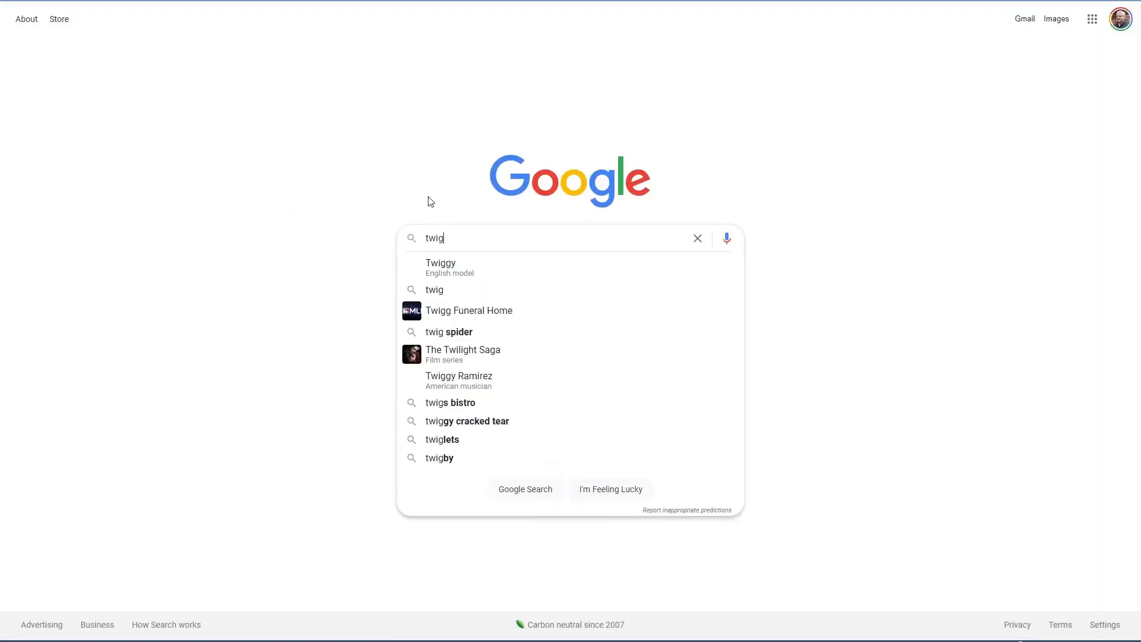
{"action": "type", "text": "synam"}
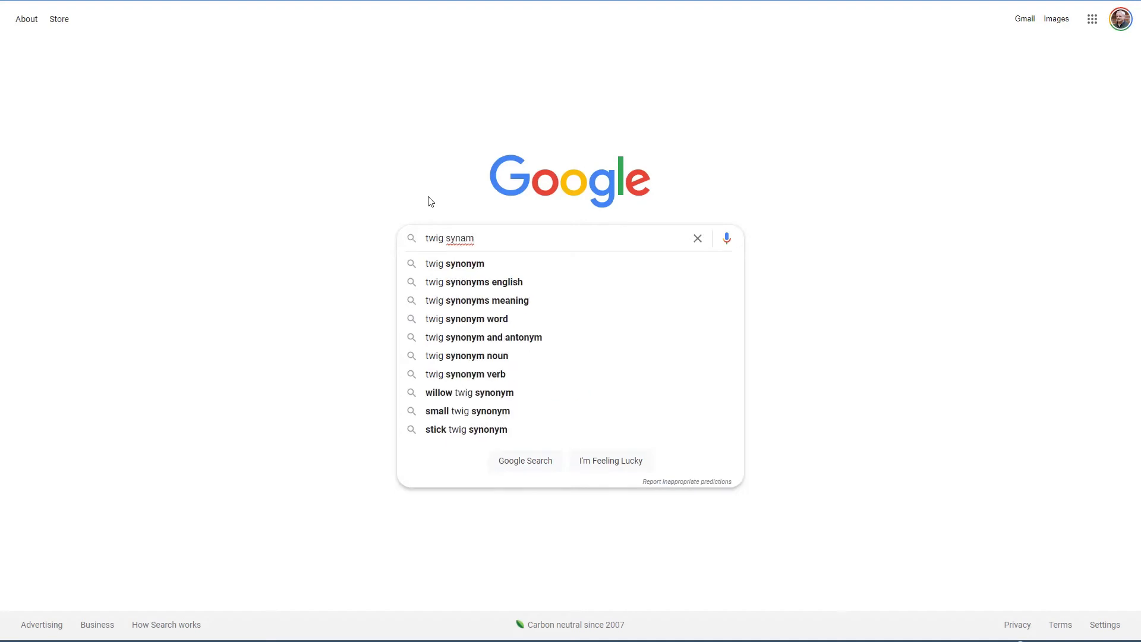
{"action": "key", "text": "BackSpace"}
{"action": "key", "text": "BackSpace"}
{"action": "type", "text": "tax today"}
{"action": "left_click", "coordinate": [489, 264]}
{"action": "left_click", "coordinate": [485, 305]}
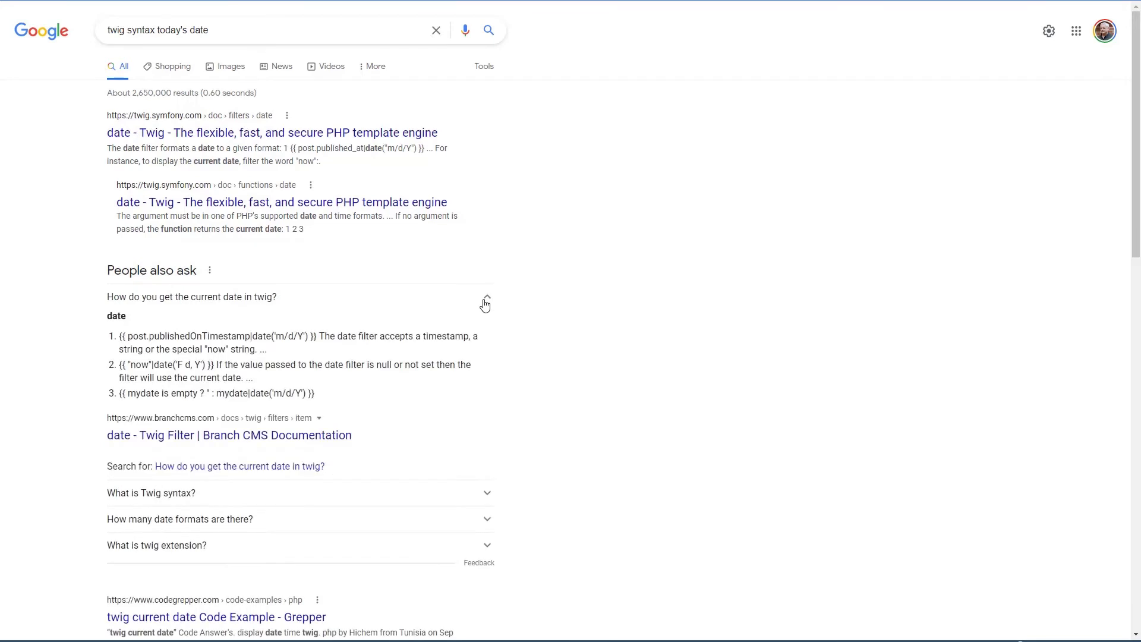
{"action": "left_click_drag", "start_coordinate": [120, 365], "coordinate": [214, 365]}
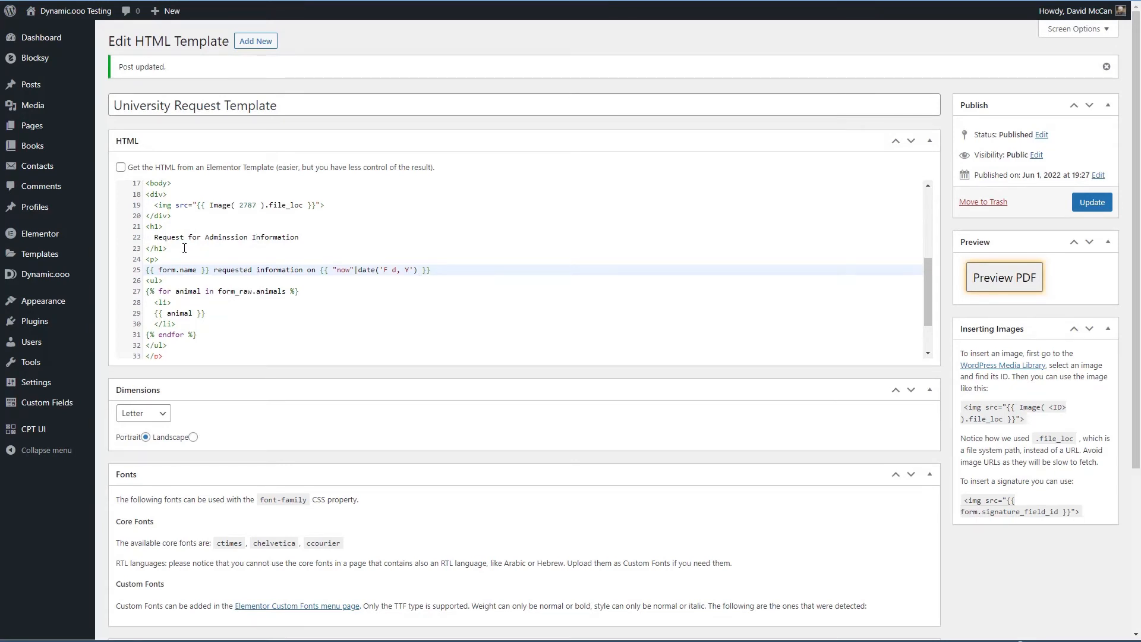
Back in the HTML template, close the greeting paragraph with </p> after the date expression and delete the stray </p> below the list
{"action": "key", "text": "Down"}
{"action": "left_click", "coordinate": [450, 266]}
{"action": "key", "text": "Return"}
{"action": "type", "text": "</p>"}
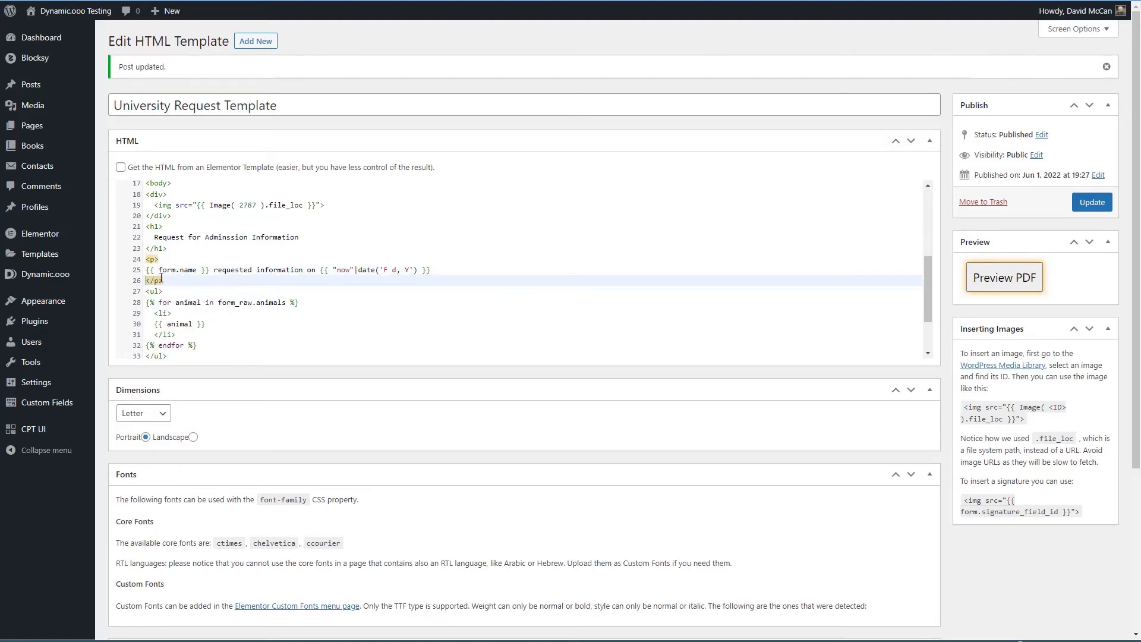
{"action": "scroll", "coordinate": [147, 269], "scroll_direction": "down", "scroll_amount": 3}
{"action": "mouse_move", "coordinate": [122, 299]}
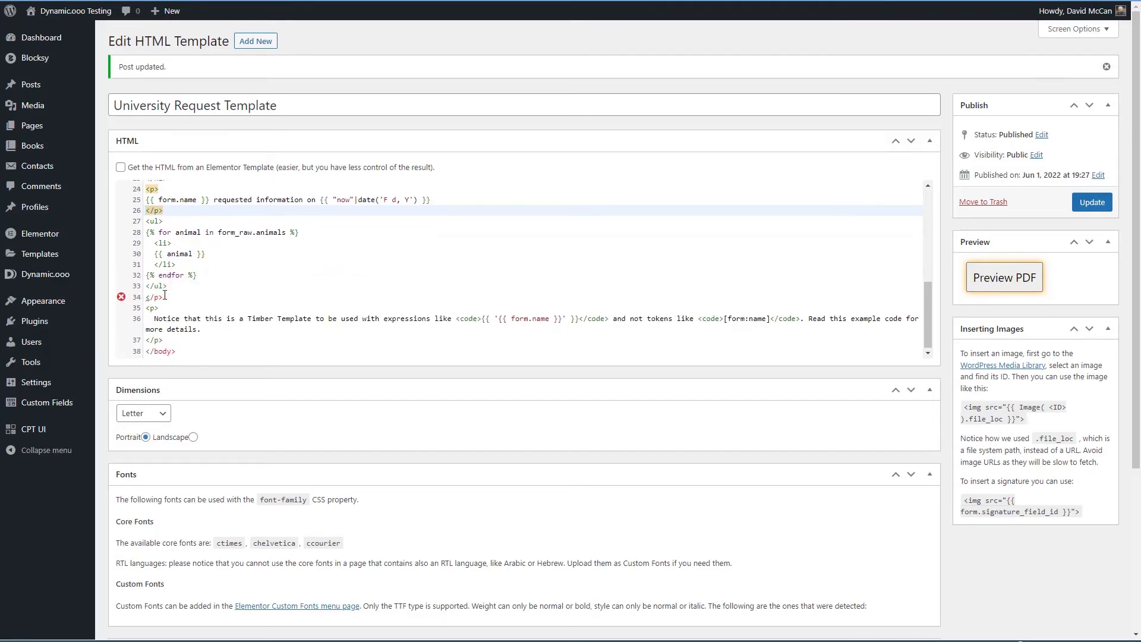
{"action": "left_click", "coordinate": [215, 299]}
{"action": "key", "text": "BackSpace"}
Add a new paragraph above the list reading "You are interested in the folowing major(s):"
{"action": "scroll", "coordinate": [222, 291], "scroll_direction": "up", "scroll_amount": 3}
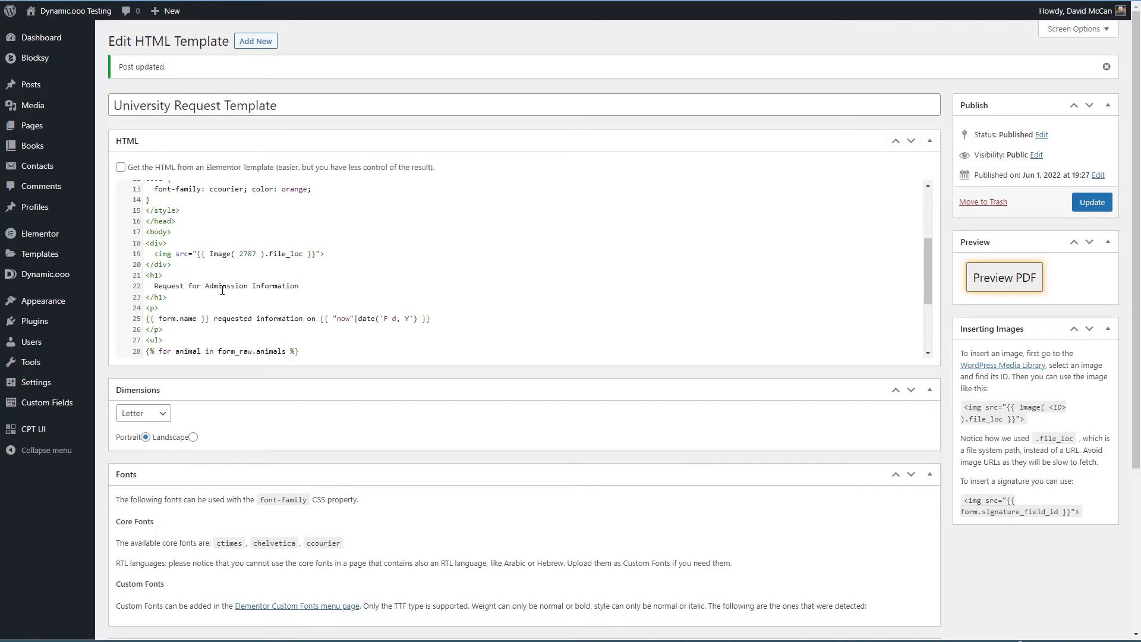
{"action": "left_click", "coordinate": [170, 271]}
{"action": "key", "text": "Return"}
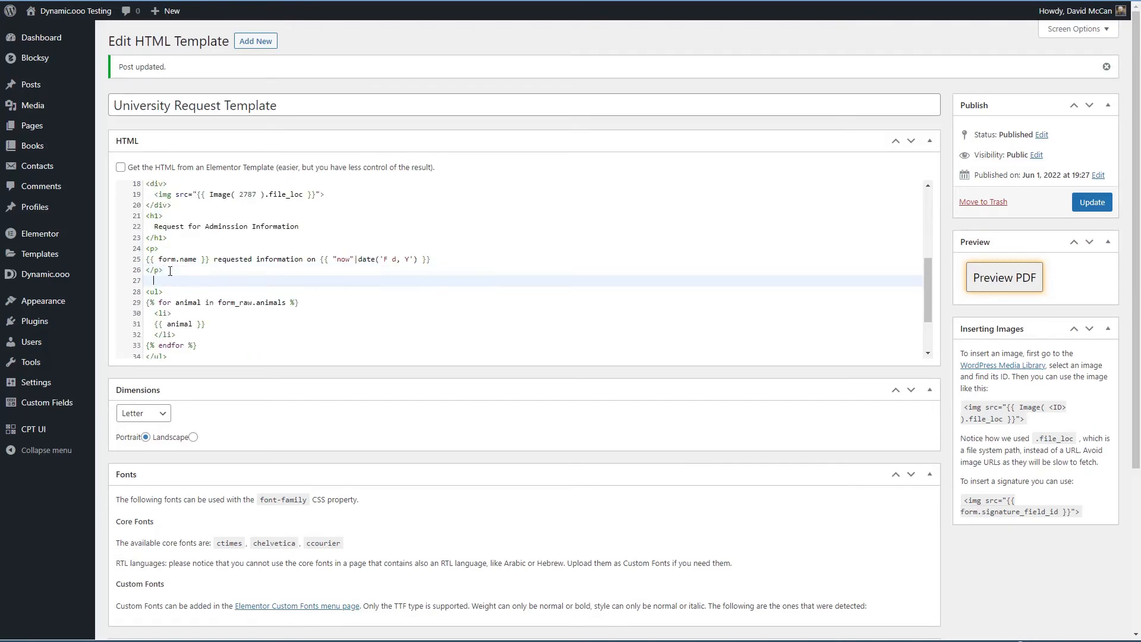
{"action": "type", "text": "<p"}
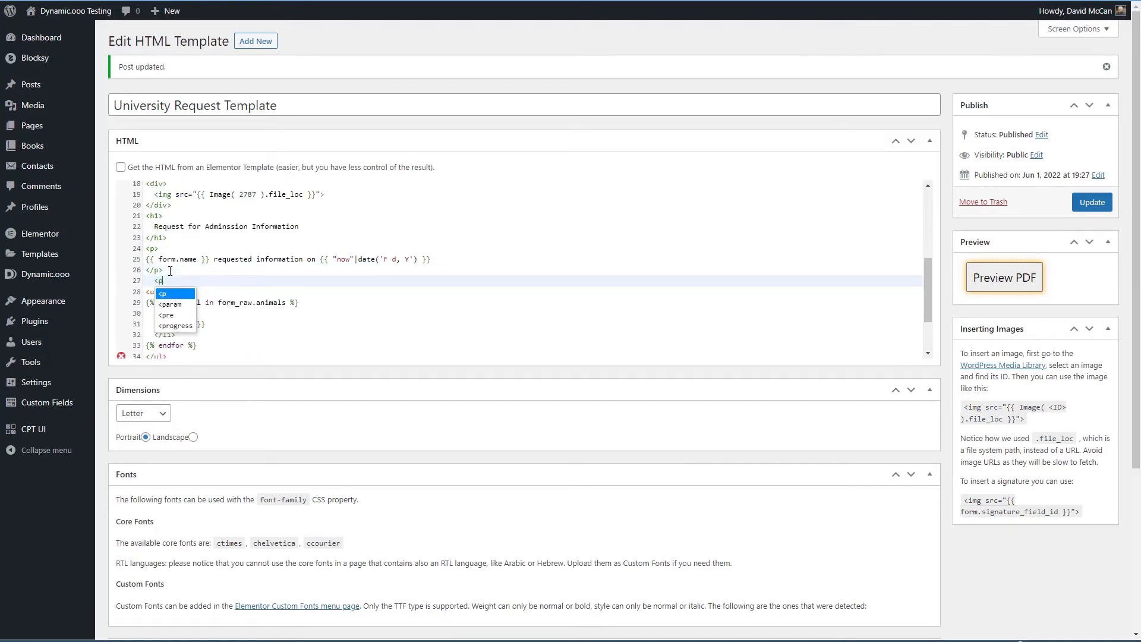
{"action": "type", "text": ">     "}
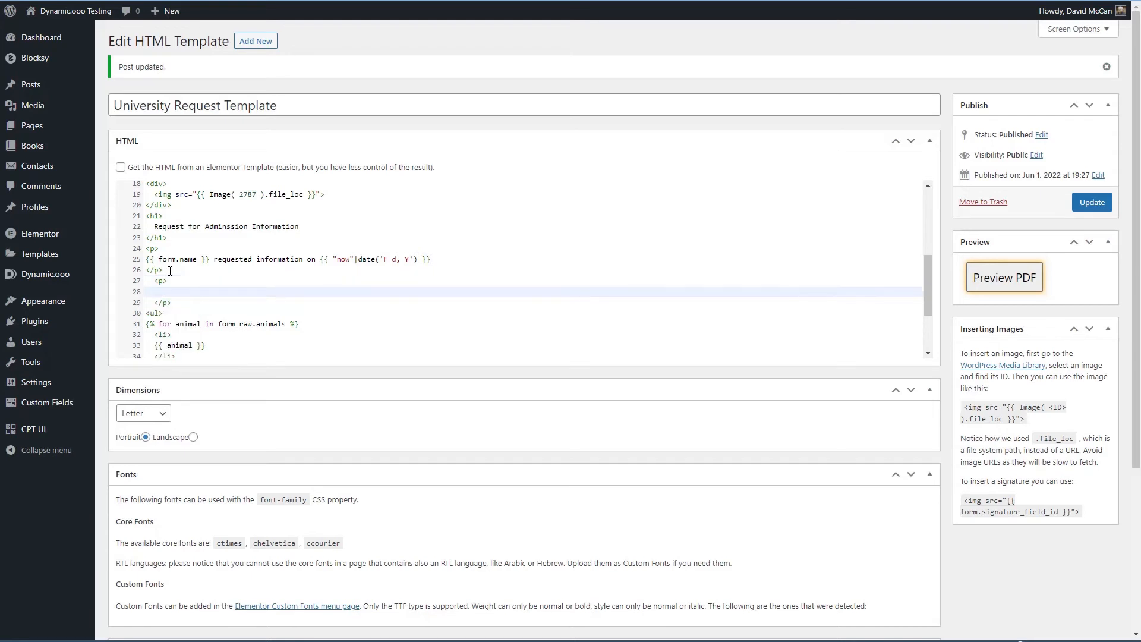
{"action": "type", "text": "You are interested in the folowing major(s):"}
Remove the indentation before the opening and closing p tags of the majors sentence
{"action": "left_click_drag", "start_coordinate": [172, 303], "coordinate": [135, 288]}
{"action": "key", "text": "shift+Tab"}
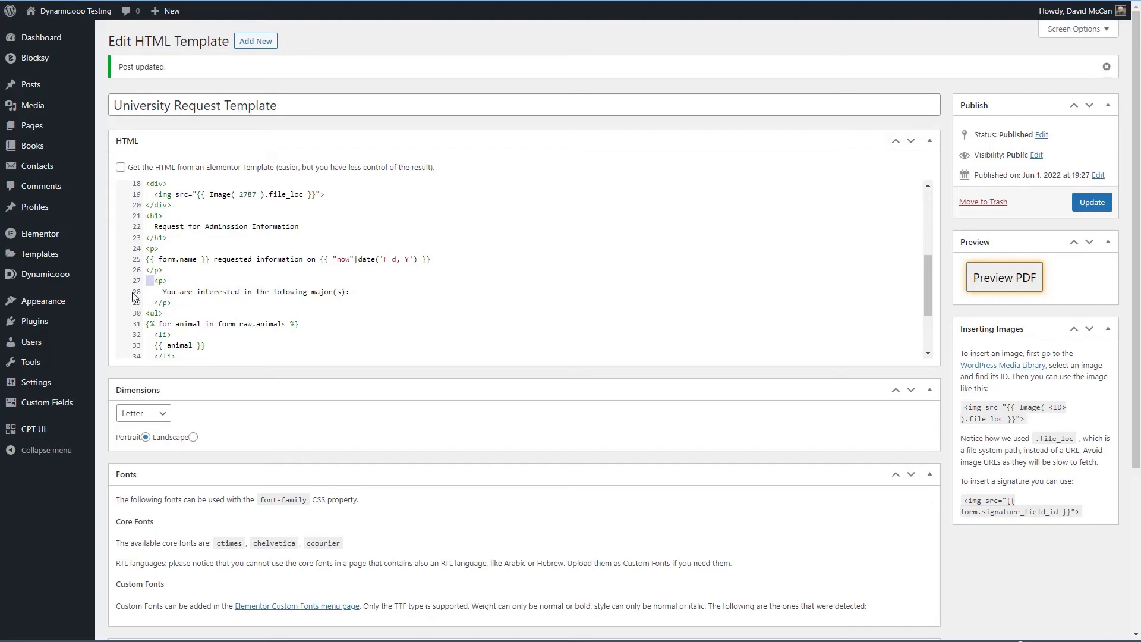
{"action": "left_click", "coordinate": [155, 281]}
{"action": "key", "text": "BackSpace"}
{"action": "key", "text": "BackSpace"}
{"action": "key", "text": "BackSpace"}
{"action": "key", "text": "BackSpace"}
{"action": "left_click", "coordinate": [177, 311]}
Wrap the whole ul list in its own <p> and </p> tags and remove the extra blank lines inside
{"action": "scroll", "coordinate": [179, 309], "scroll_direction": "down", "scroll_amount": 1}
{"action": "left_click", "coordinate": [169, 246]}
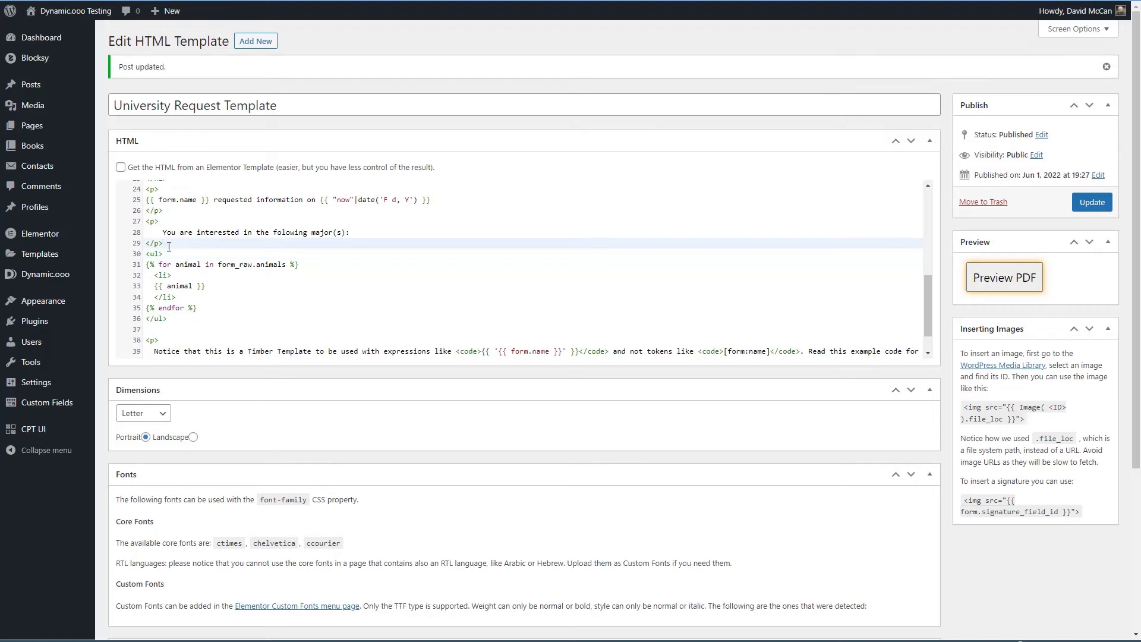
{"action": "key", "text": "Return"}
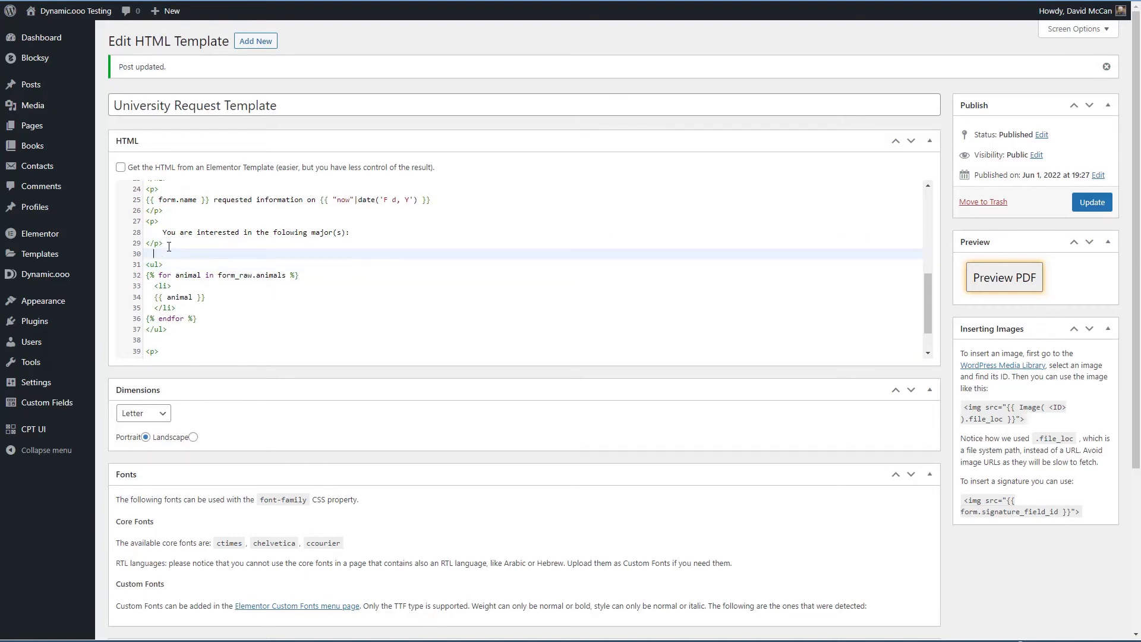
{"action": "type", "text": "<p>"}
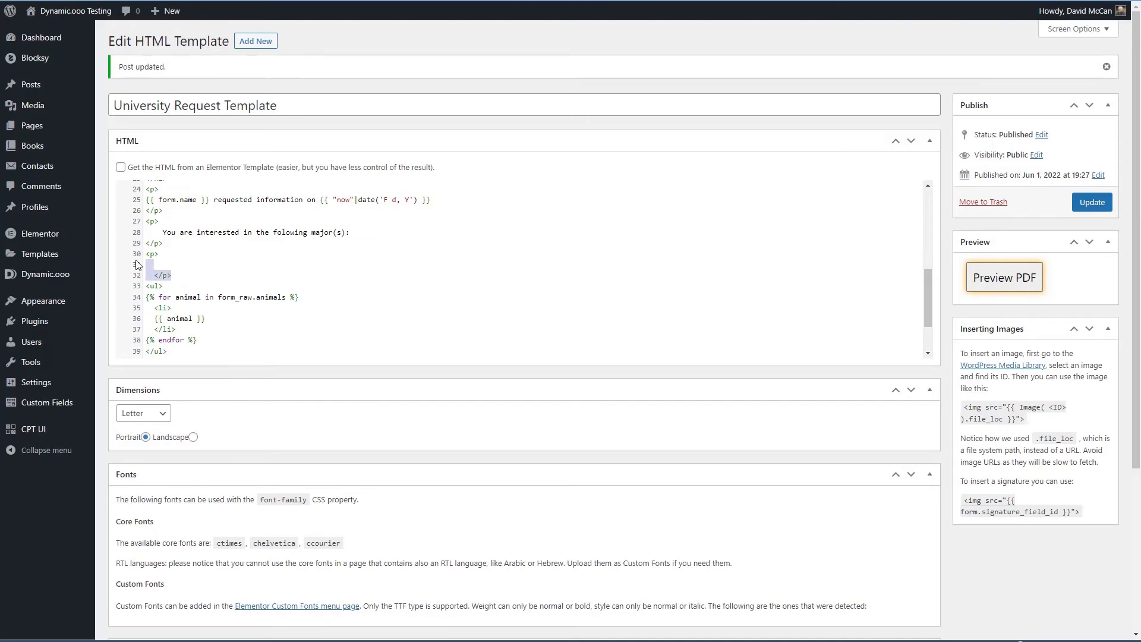
{"action": "key", "text": "Return"}
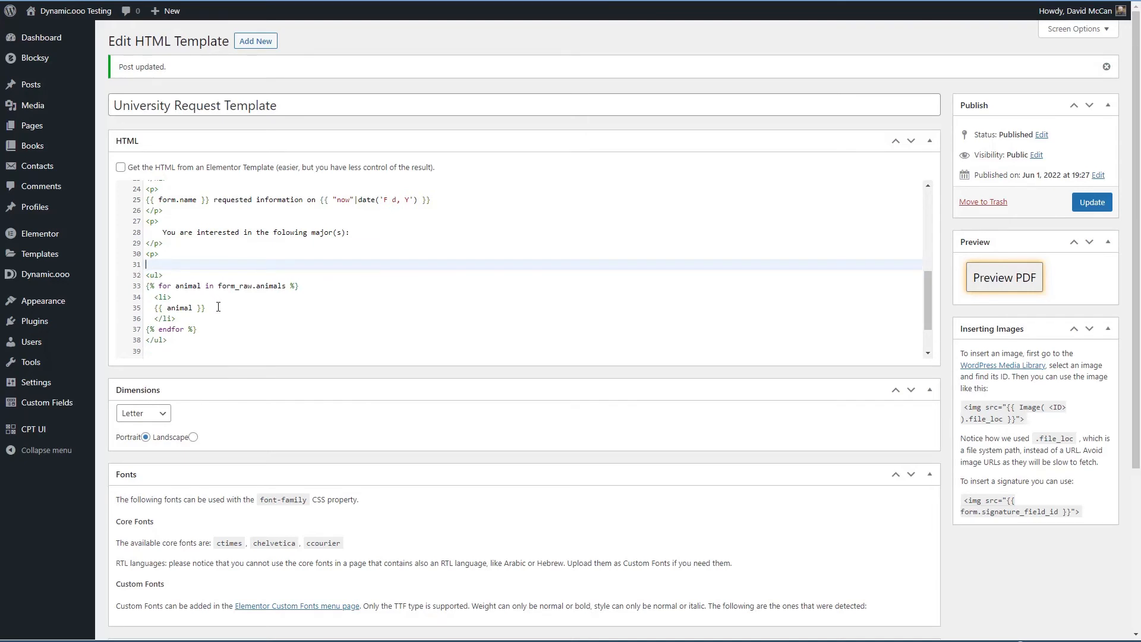
{"action": "left_click", "coordinate": [176, 348]}
{"action": "key", "text": "Return"}
{"action": "type", "text": "</p>"}
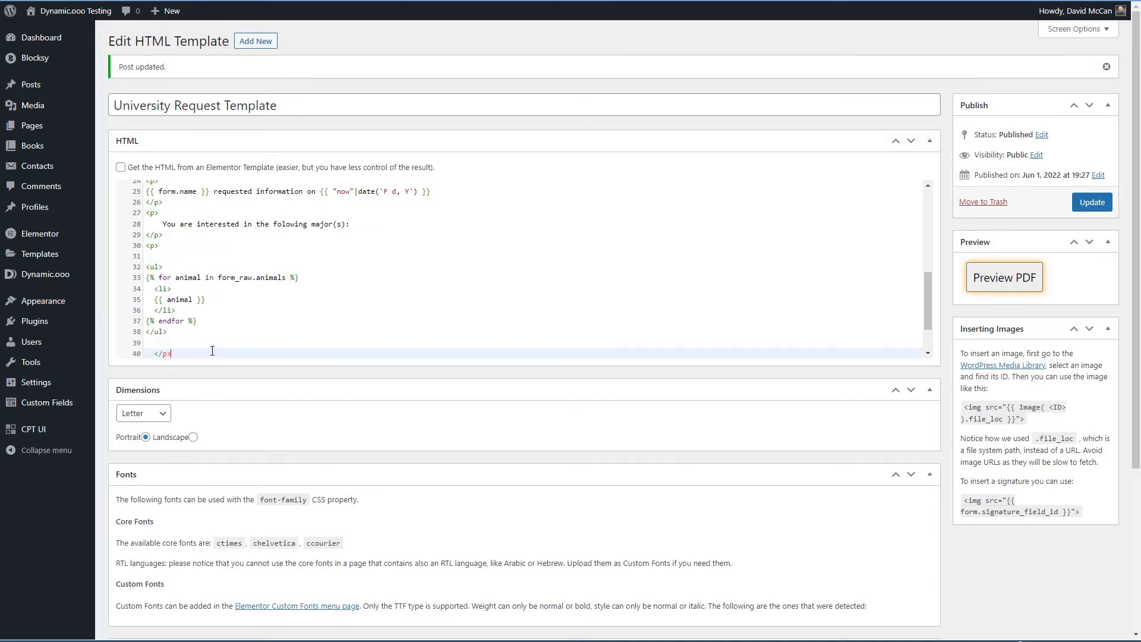
{"action": "left_click", "coordinate": [182, 342]}
{"action": "key", "text": "BackSpace"}
{"action": "left_click", "coordinate": [206, 259]}
{"action": "key", "text": "BackSpace"}
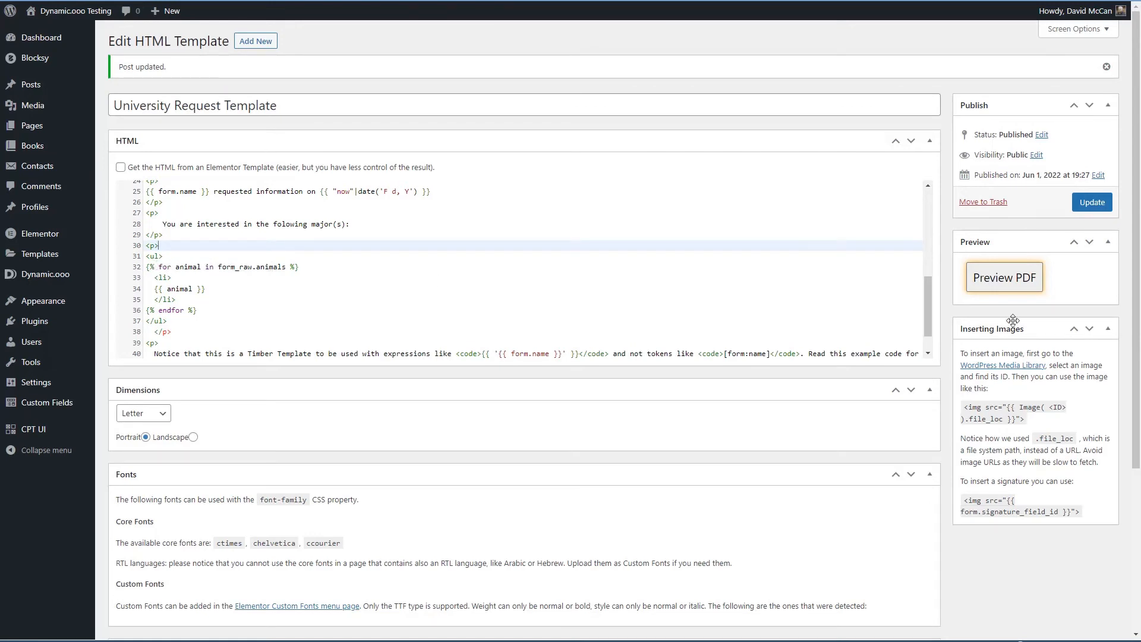
Rewrite the list loop as "for major in form_raw.majors" and output {{ major }} in each list item
{"action": "double_click", "coordinate": [190, 265]}
{"action": "type", "text": "major"}
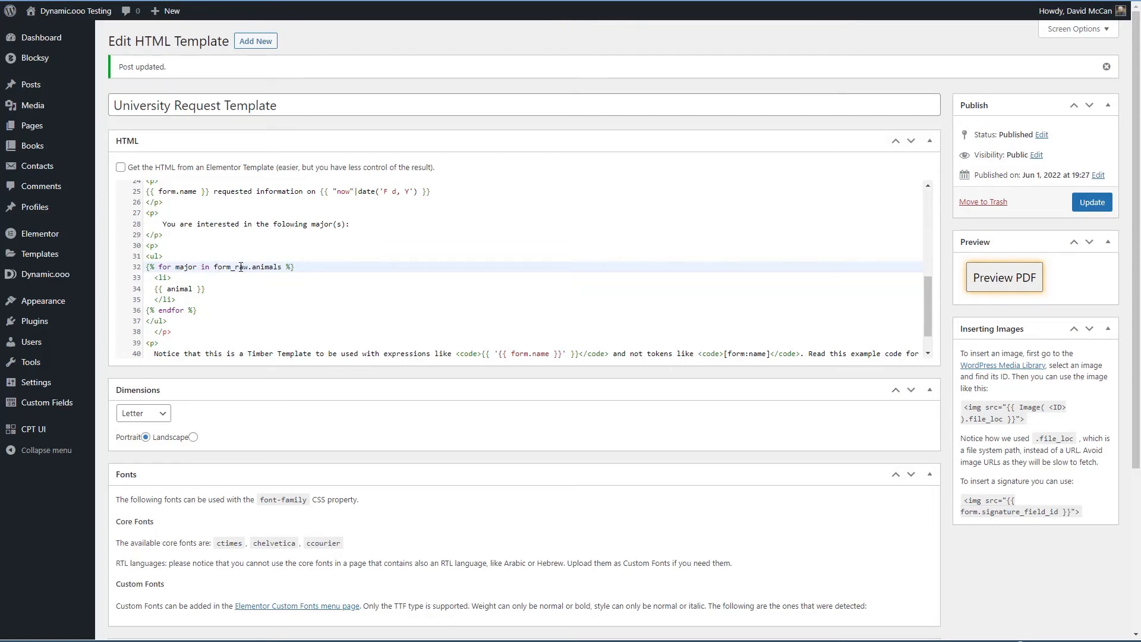
{"action": "double_click", "coordinate": [265, 267]}
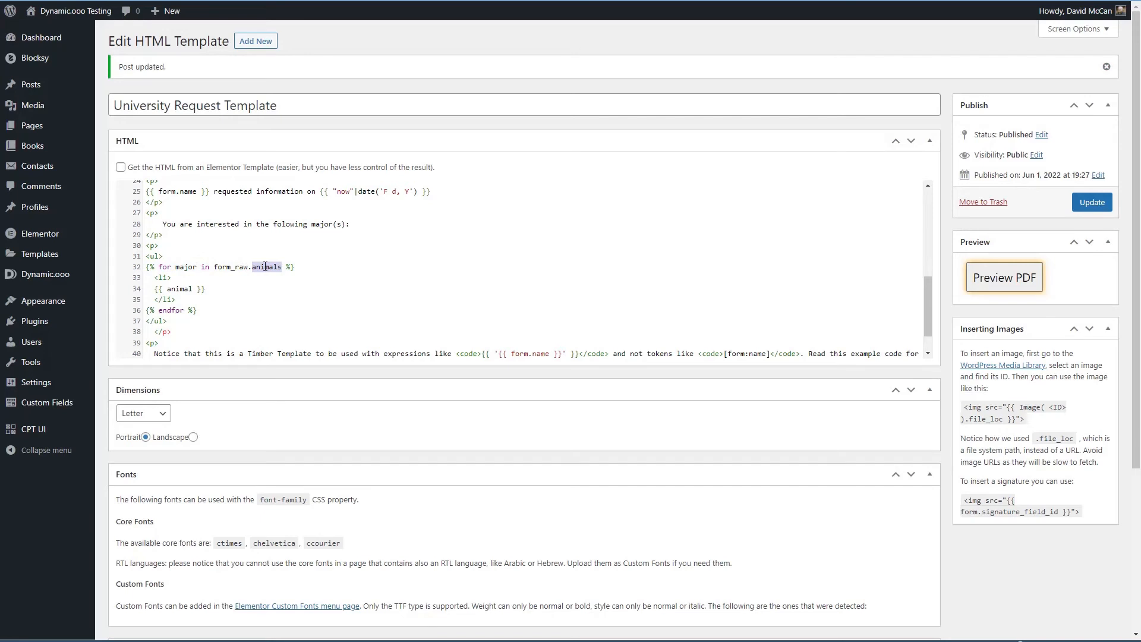
{"action": "type", "text": "majors"}
{"action": "double_click", "coordinate": [183, 289]}
{"action": "type", "text": "major"}
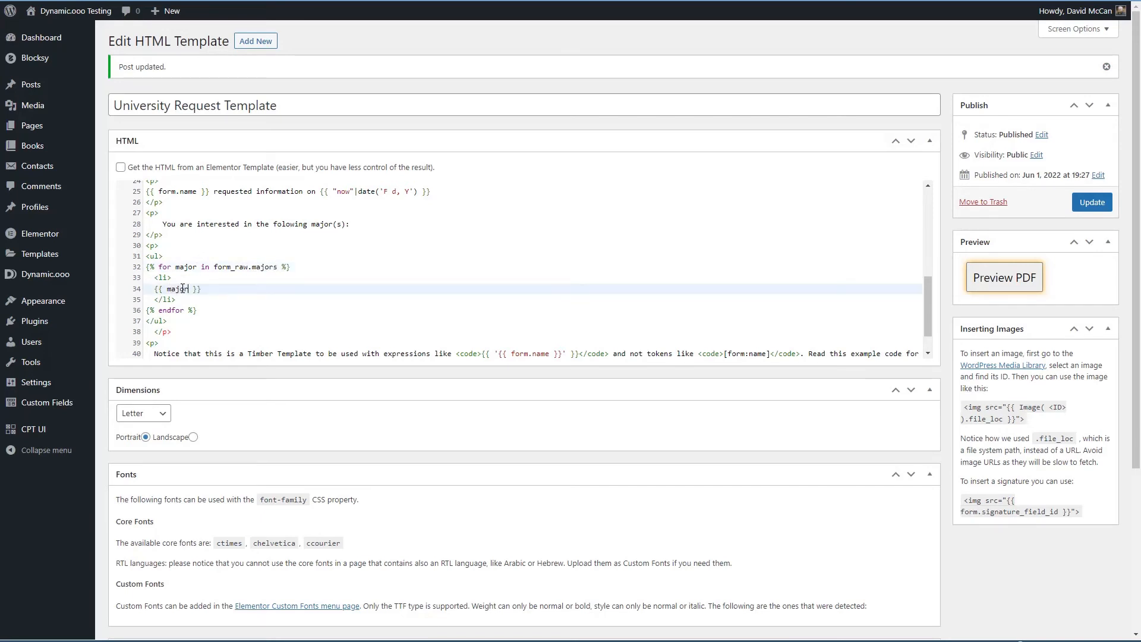
Remove the indentation of the </p> tag after the list and update the template
{"action": "left_click_drag", "start_coordinate": [155, 333], "coordinate": [141, 334]}
{"action": "key", "text": "Delete"}
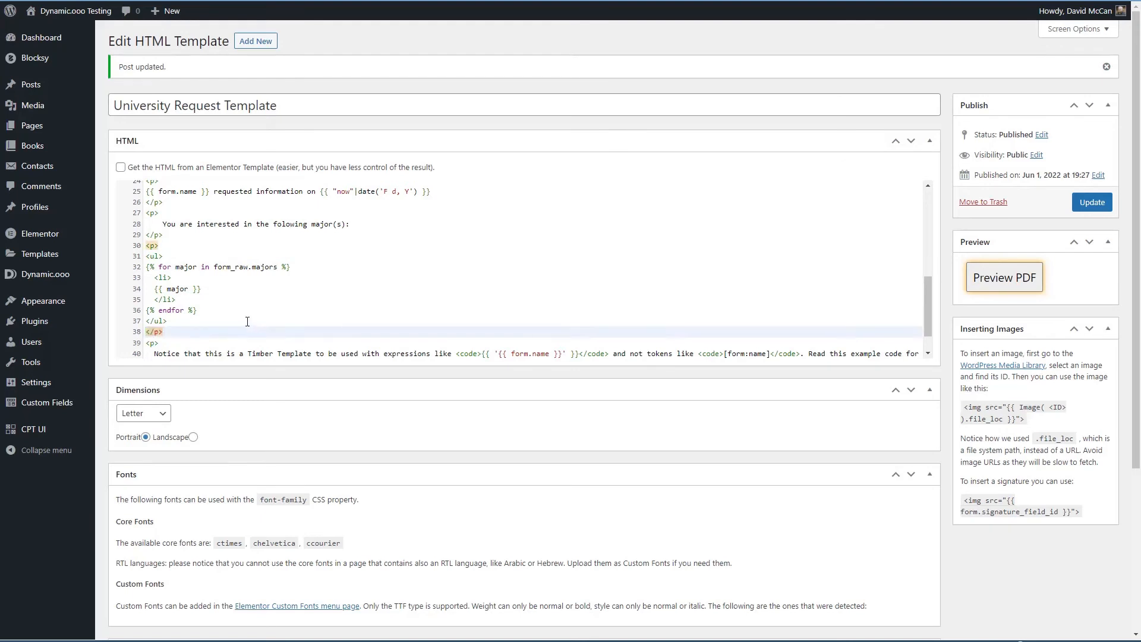
{"action": "left_click", "coordinate": [249, 321]}
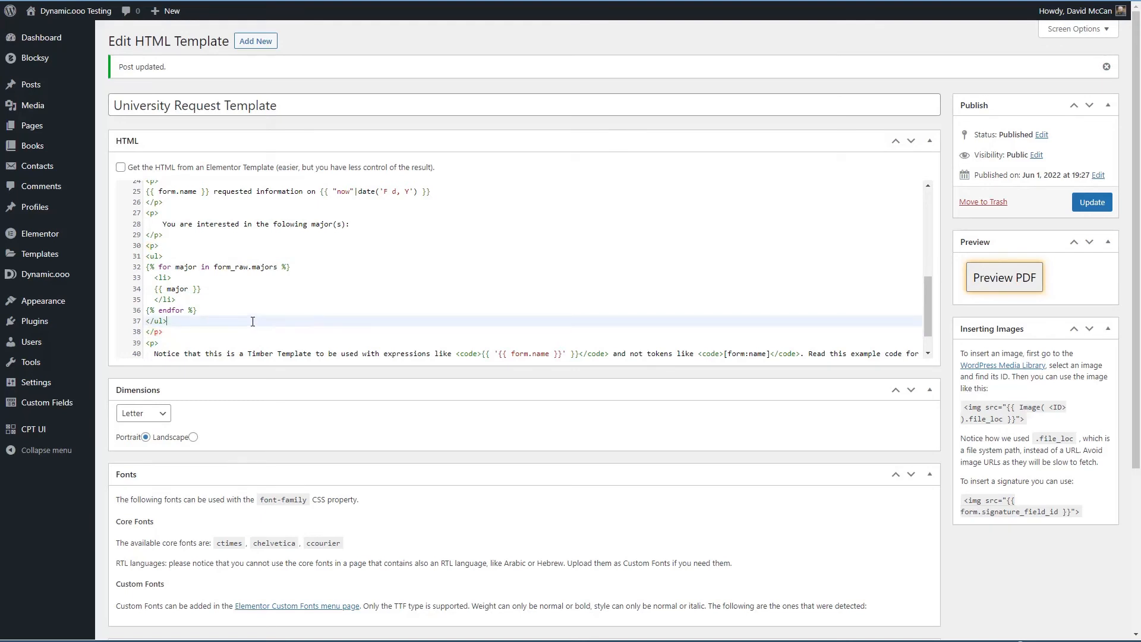
{"action": "left_click", "coordinate": [1092, 203]}
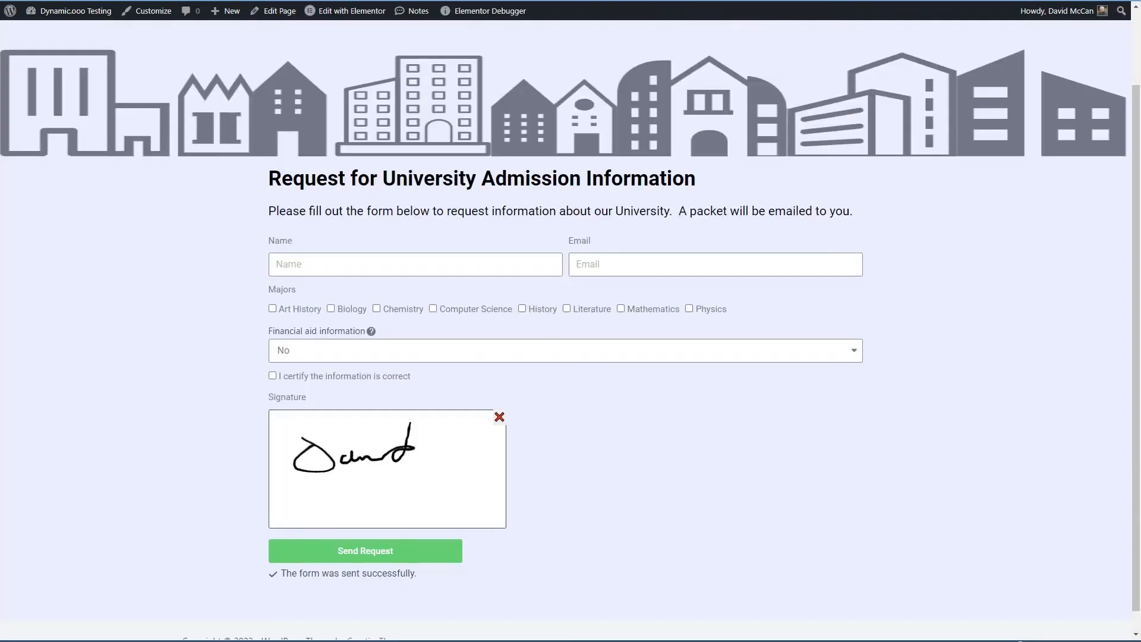
On the university request form page, fill in the applicant's name and e-mail address
{"action": "left_click", "coordinate": [306, 264]}
{"action": "type", "text": "David"}
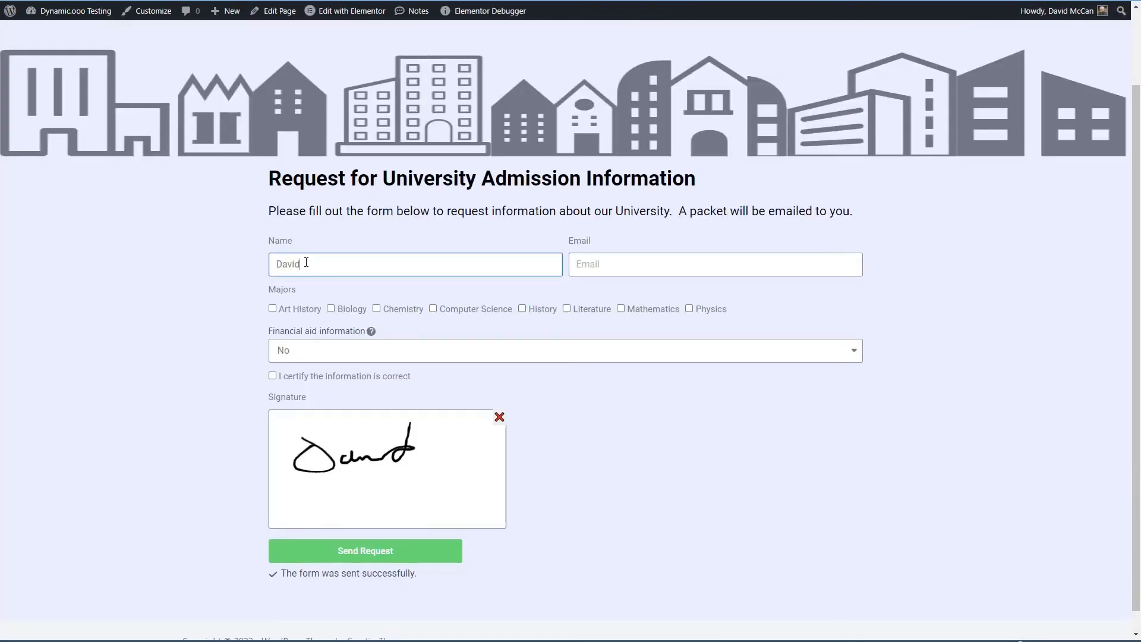
{"action": "key", "text": "Tab"}
{"action": "type", "text": "david@example.com"}
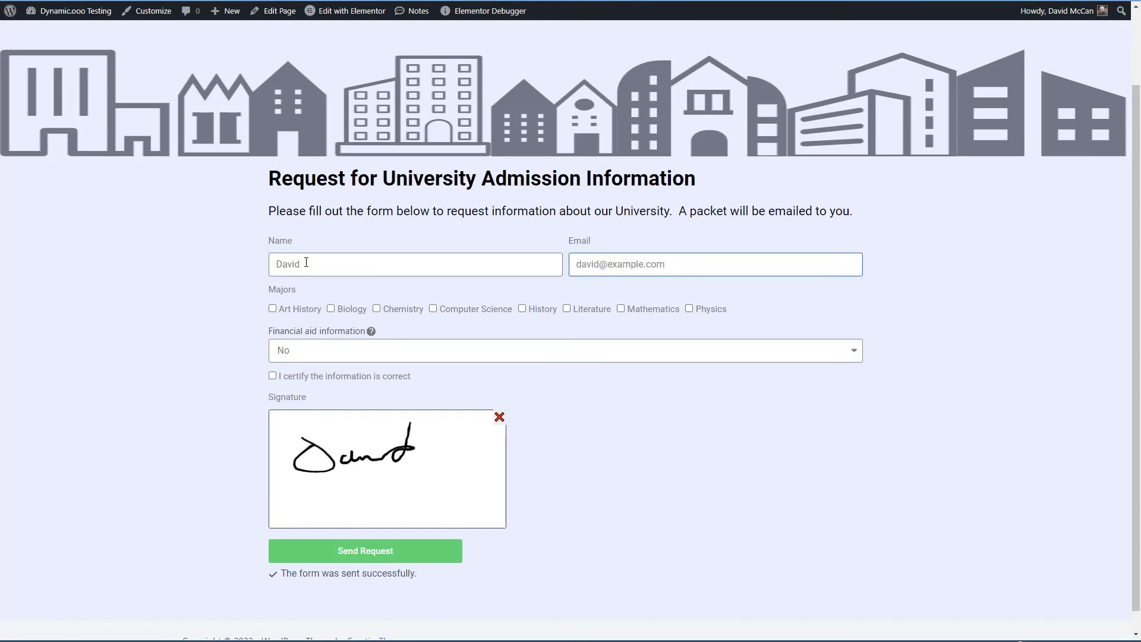
Choose the Computer Science and Literature majors, certify that the information is correct, and send the request
{"action": "left_click", "coordinate": [432, 310]}
{"action": "left_click", "coordinate": [567, 309]}
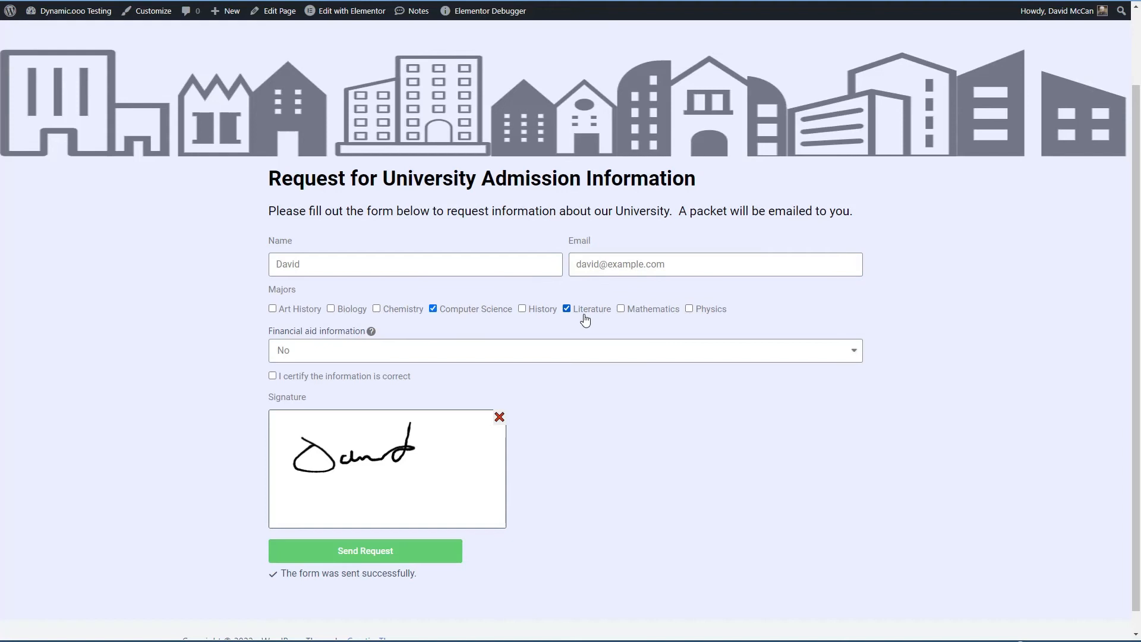
{"action": "left_click", "coordinate": [272, 377]}
{"action": "left_click", "coordinate": [347, 552]}
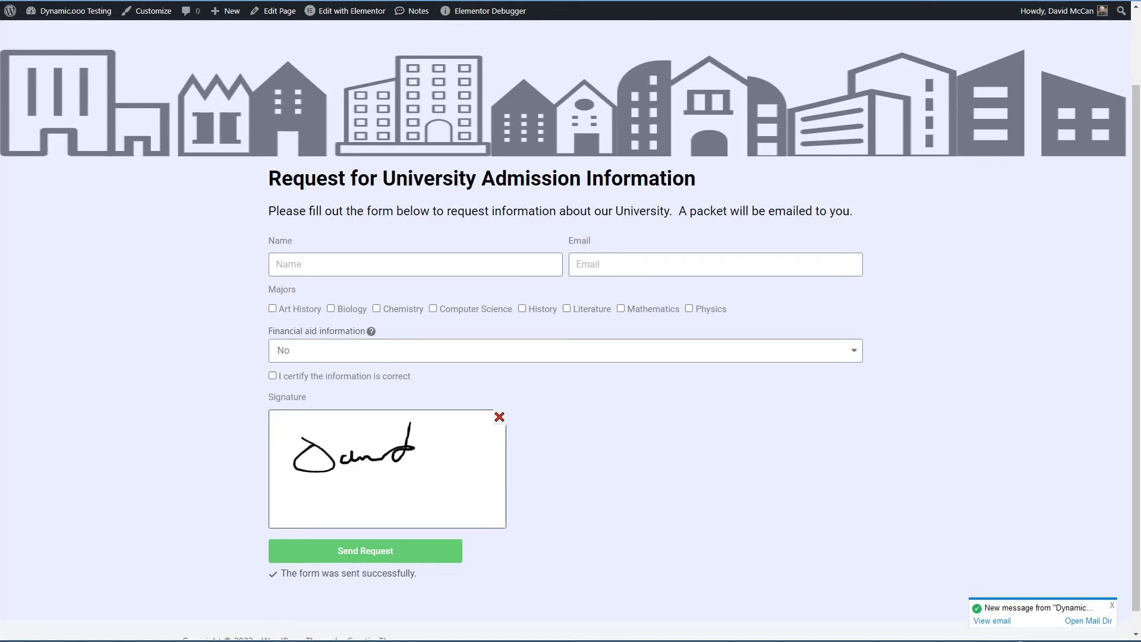
Switch to File Explorer and open the newly generated 1654113819.pdf to review it
{"action": "key", "text": "alt+Tab"}
{"action": "left_click", "coordinate": [370, 248]}
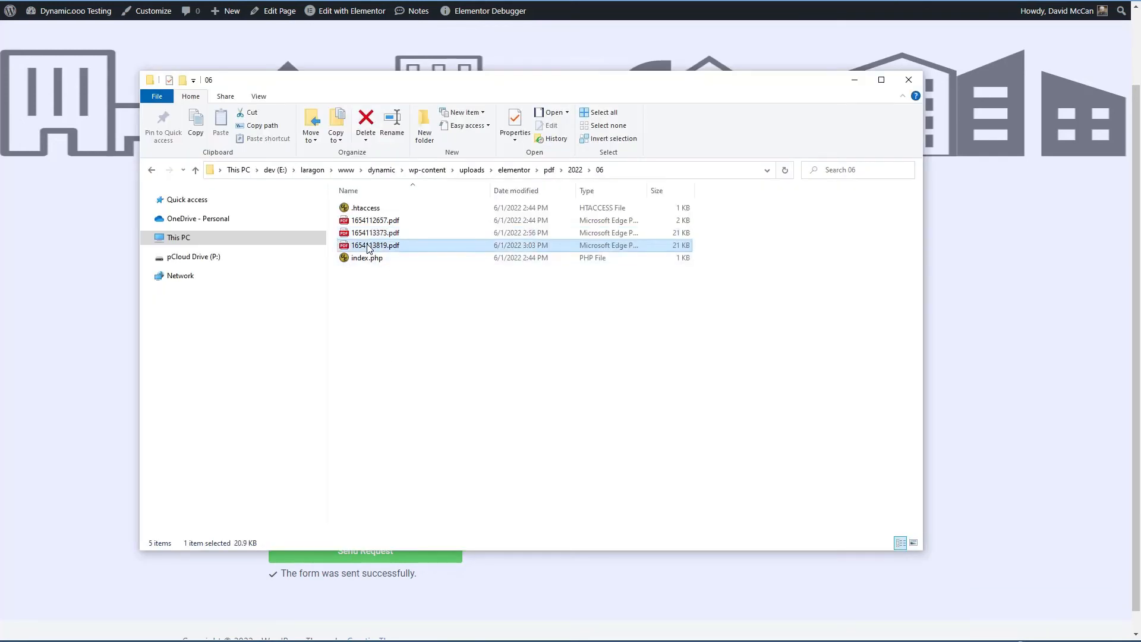
{"action": "double_click", "coordinate": [369, 247]}
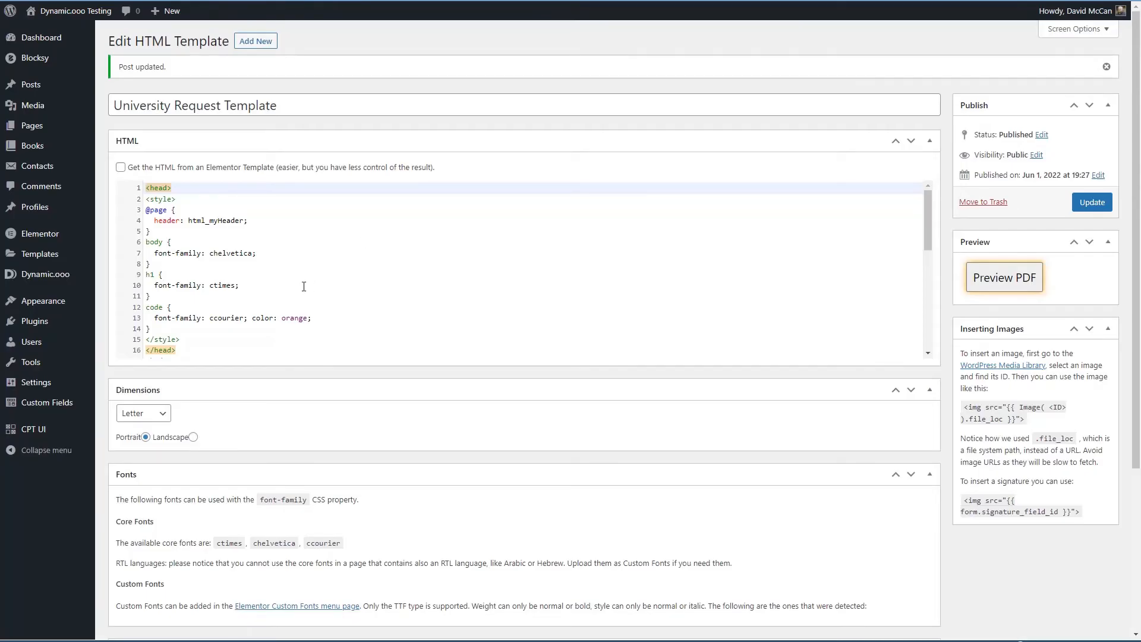
In the template's HTML, delete the Timber Template notice text from the last paragraph and insert an empty line above that paragraph
{"action": "scroll", "coordinate": [304, 286], "scroll_direction": "down", "scroll_amount": 5}
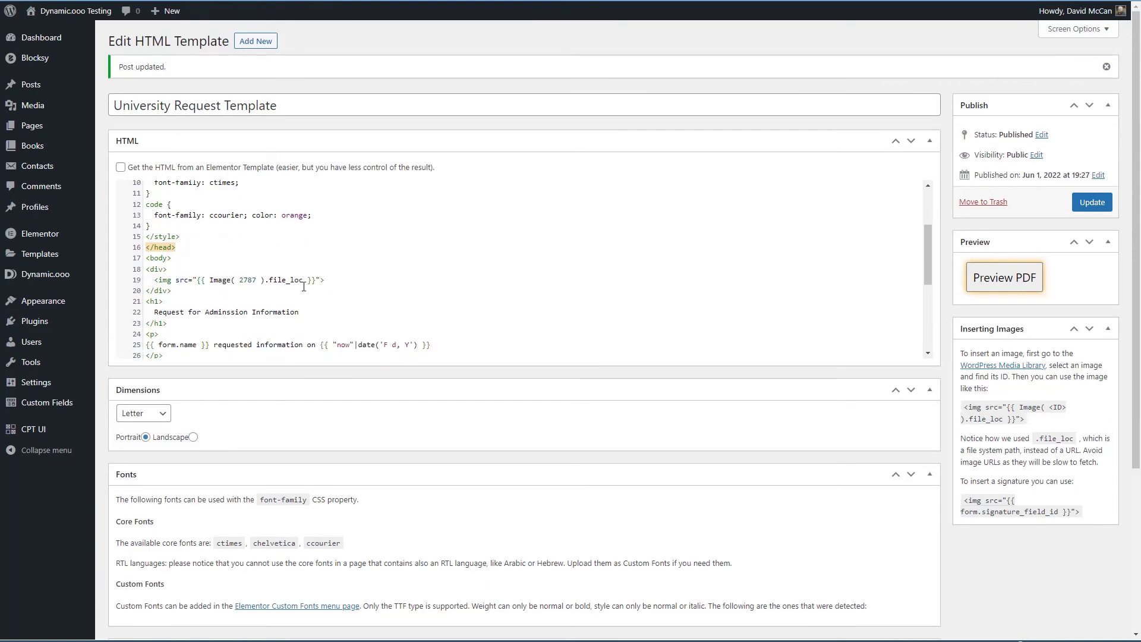
{"action": "scroll", "coordinate": [303, 286], "scroll_direction": "down", "scroll_amount": 4}
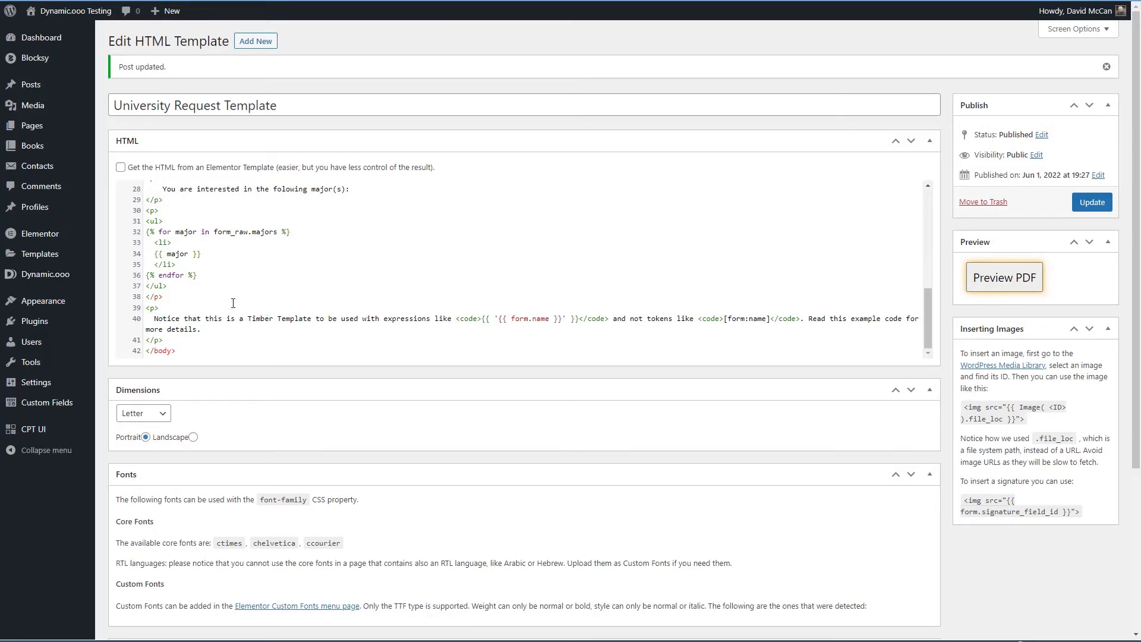
{"action": "left_click_drag", "start_coordinate": [154, 319], "coordinate": [213, 328]}
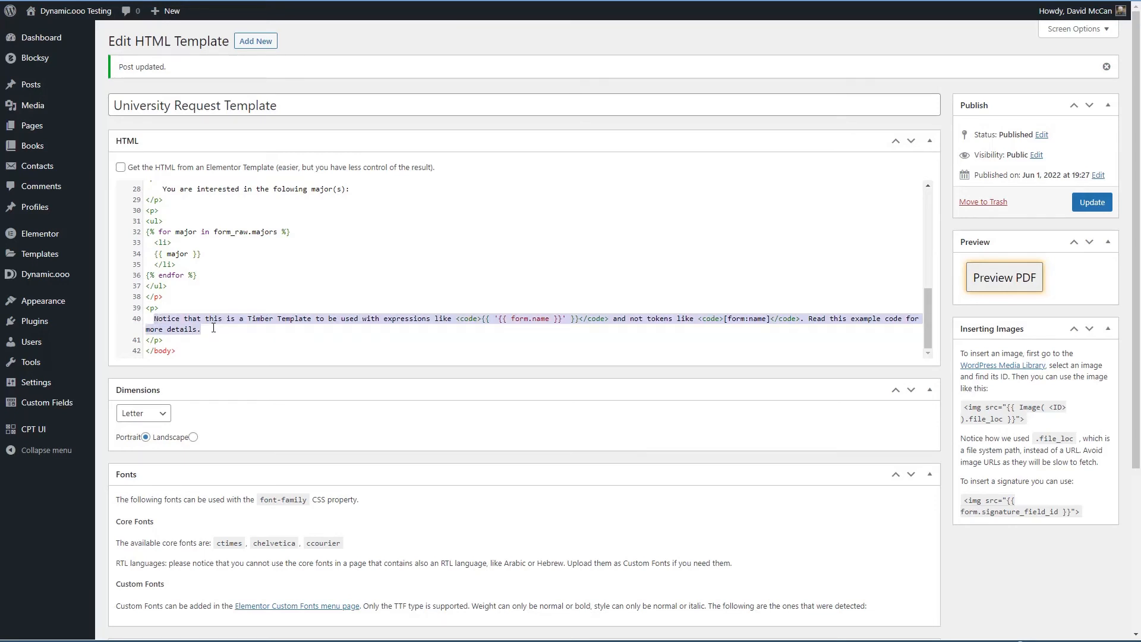
{"action": "key", "text": "BackSpace"}
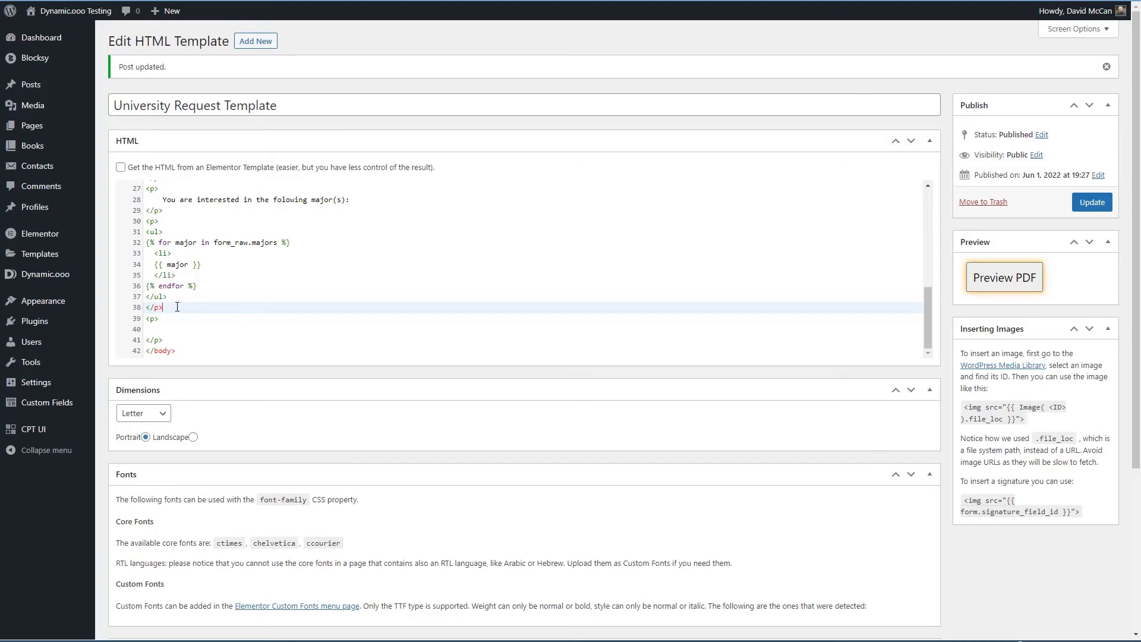
{"action": "key", "text": "Return"}
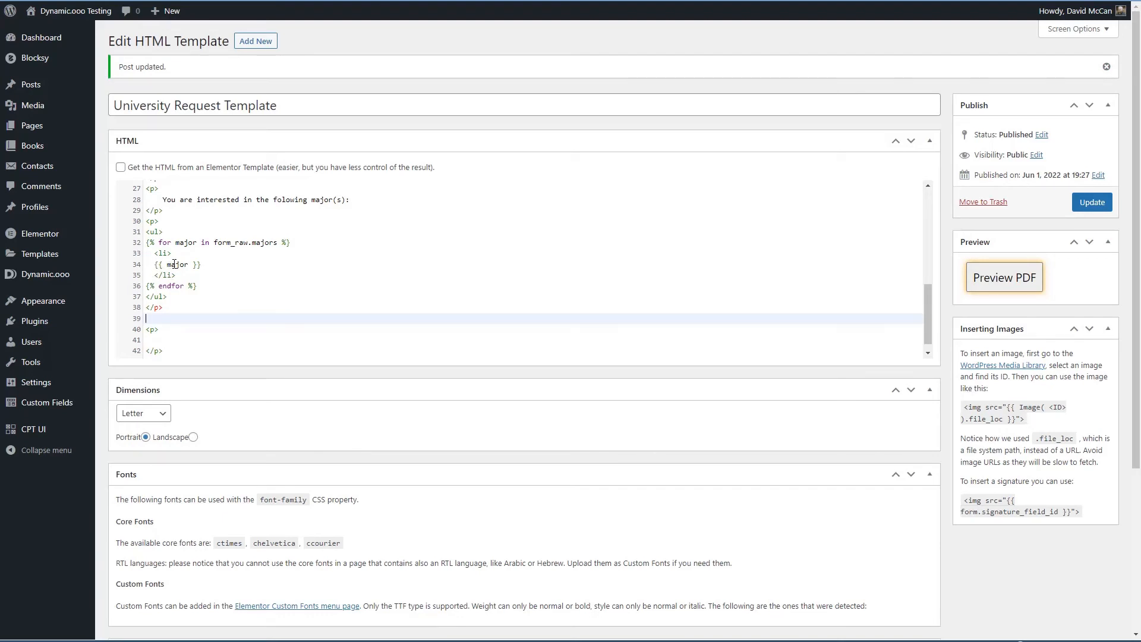
{"action": "scroll", "coordinate": [199, 264], "scroll_direction": "up", "scroll_amount": 2}
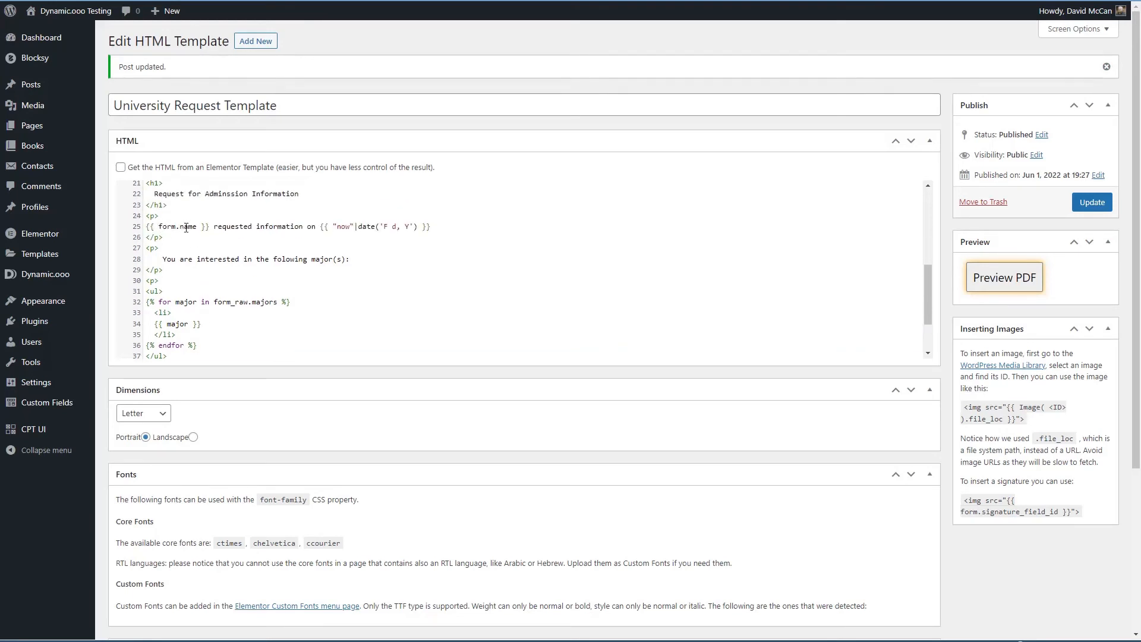
On the empty line above the template's last paragraph, add the condition {% if form.financialAid == "Yes" %}
{"action": "scroll", "coordinate": [202, 227], "scroll_direction": "down", "scroll_amount": 2}
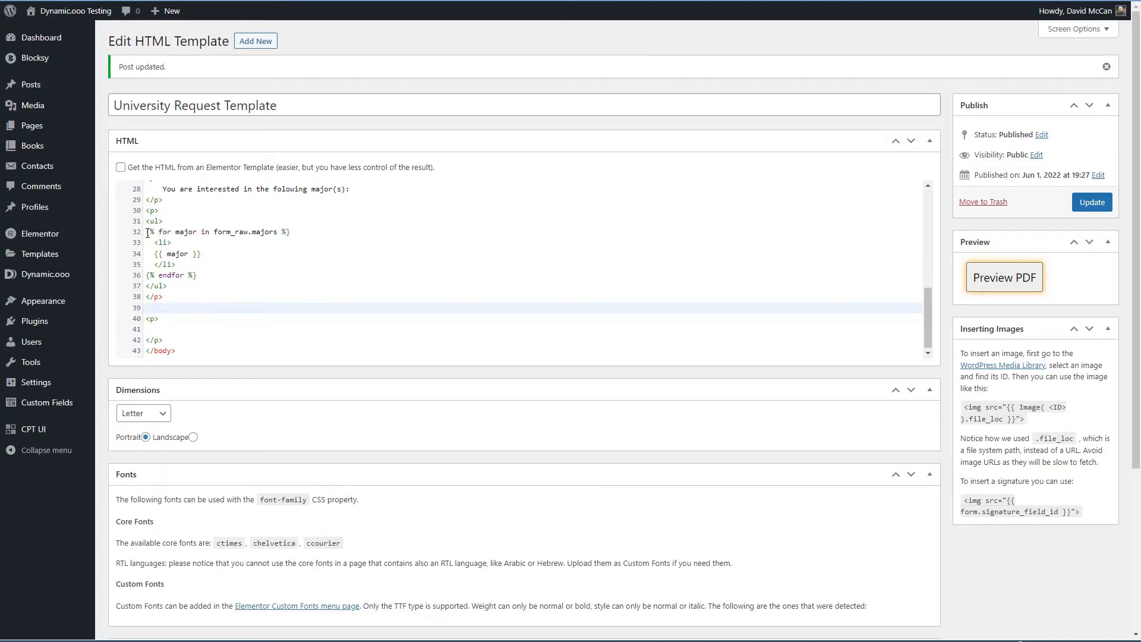
{"action": "type", "text": "{% if form.financialAid == \"Yes"}
{"action": "key", "text": "Right"}
{"action": "type", "text": "%"}
Fill the last paragraph with "You expressed interest in financial aid and reported your test scores as:"
{"action": "left_click", "coordinate": [189, 329]}
{"action": "type", "text": "You "}
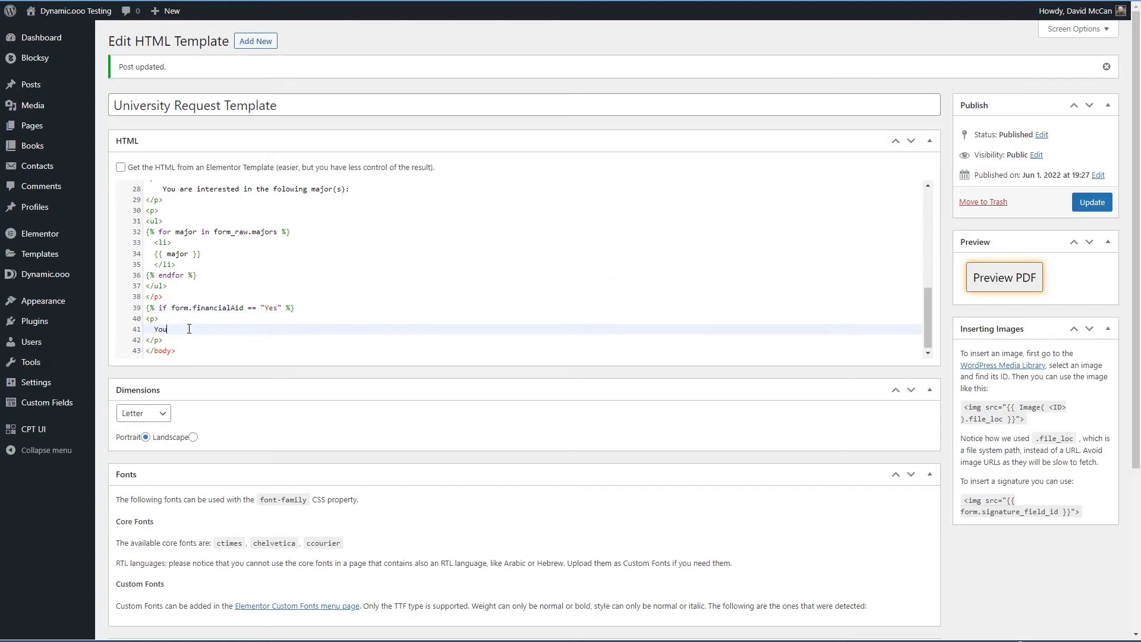
{"action": "type", "text": "expe"}
{"action": "type", "text": "ressed interest"}
{"action": "type", "text": " in fin"}
{"action": "type", "text": "ancial aid and "}
{"action": "type", "text": "reported y"}
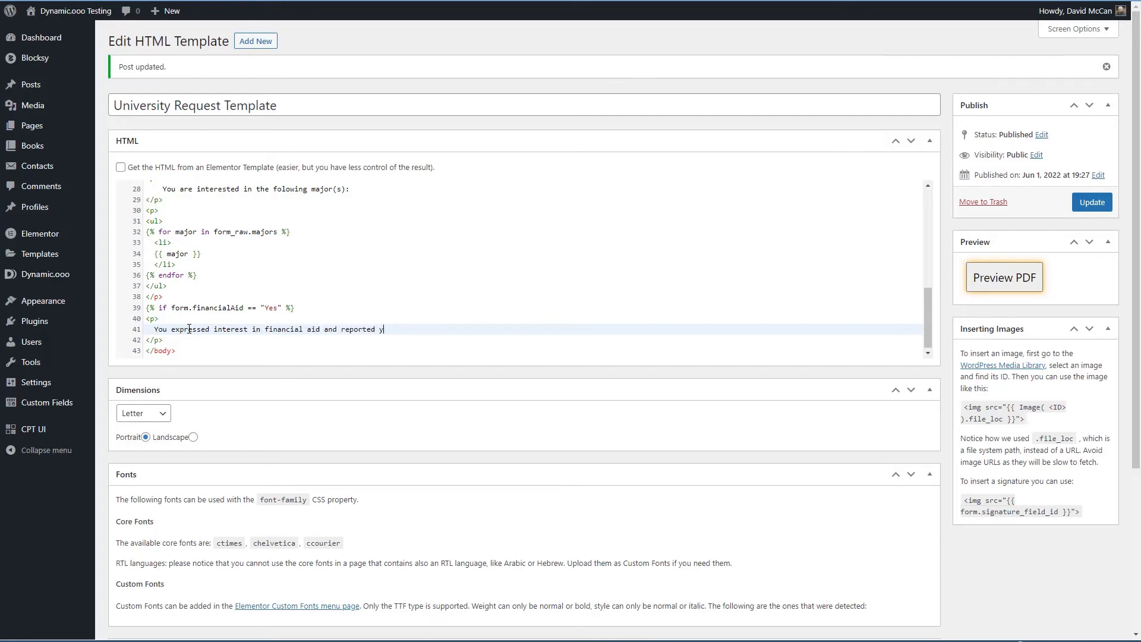
{"action": "type", "text": "our test scores as"}
Below that paragraph, add a div containing "Literature: {{ form.literatureScores }}"
{"action": "scroll", "coordinate": [190, 329], "scroll_direction": "down", "scroll_amount": 1}
{"action": "left_click", "coordinate": [191, 280]}
{"action": "key", "text": "Return"}
{"action": "scroll", "coordinate": [191, 267], "scroll_direction": "down", "scroll_amount": 1}
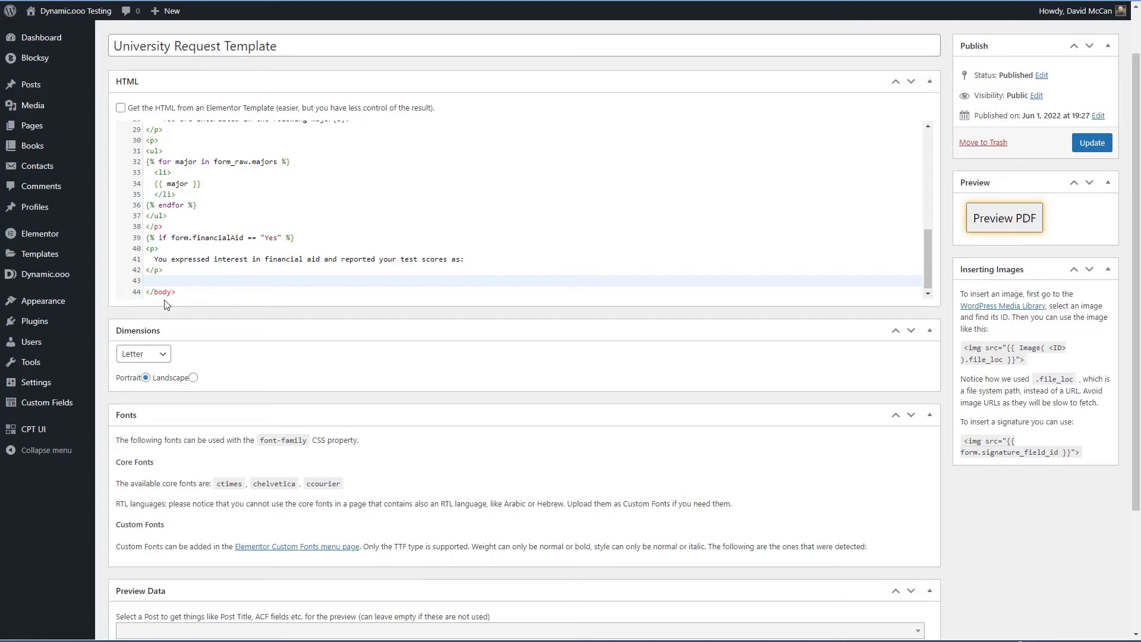
{"action": "type", "text": "<div>"}
{"action": "key", "text": "Return"}
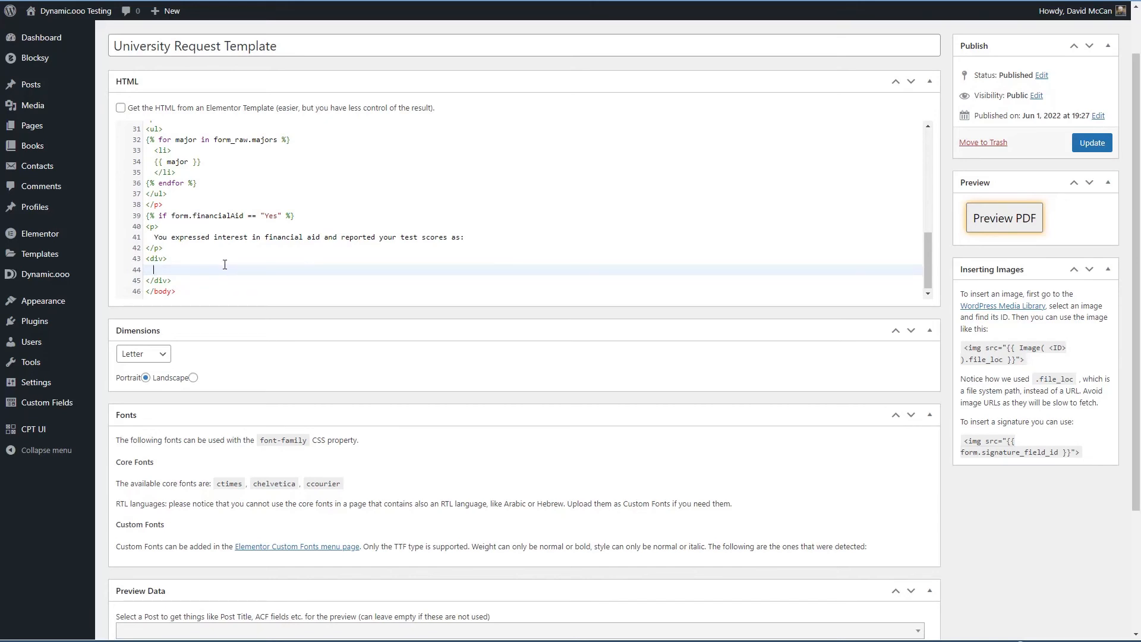
{"action": "type", "text": "Literature: {{ form.literatureScores"}
Copy the Literature div and paste it twice directly below the original
{"action": "left_click_drag", "start_coordinate": [146, 259], "coordinate": [171, 279]}
{"action": "key", "text": "ctrl+c"}
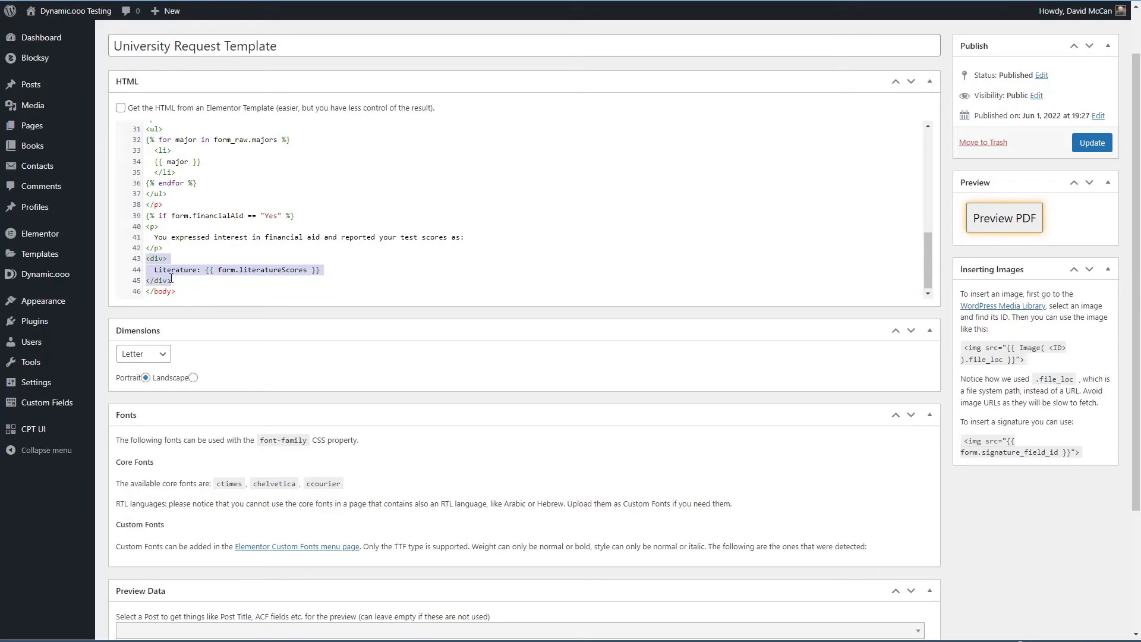
{"action": "left_click", "coordinate": [198, 283]}
{"action": "key", "text": "Return"}
{"action": "key", "text": "ctrl+v"}
{"action": "key", "text": "Return"}
{"action": "key", "text": "ctrl+v"}
Change the second div to read "Mathematics: {{ form.mathematicsScores }}"
{"action": "double_click", "coordinate": [175, 250]}
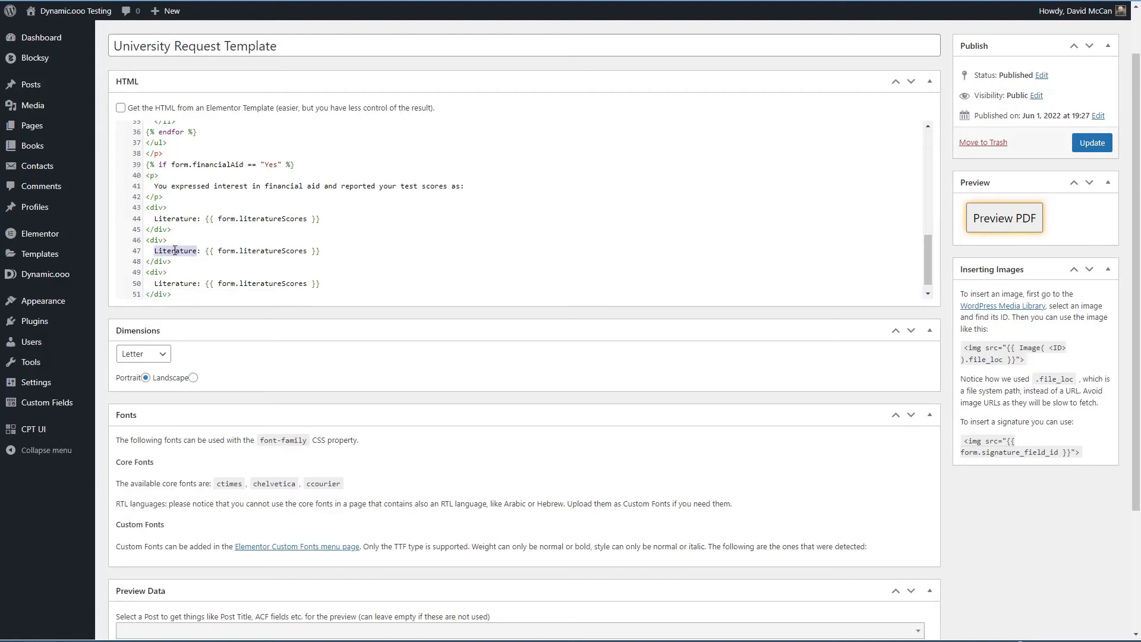
{"action": "type", "text": "Mathematics"}
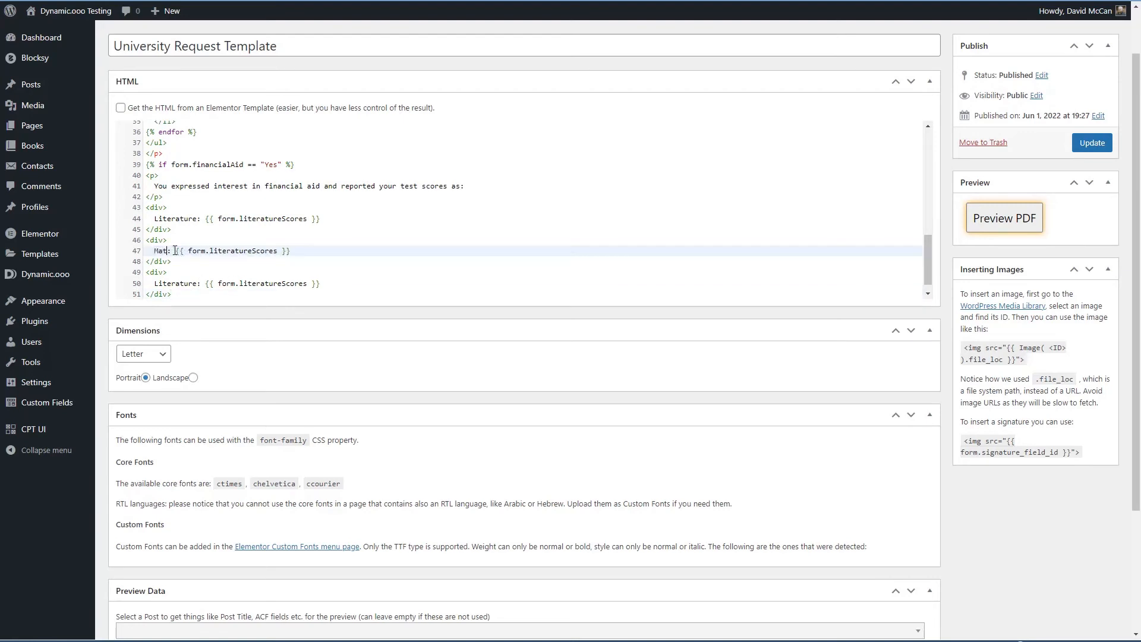
{"action": "left_click_drag", "start_coordinate": [244, 250], "coordinate": [287, 250]}
{"action": "type", "text": "mathematics"}
Change the third div to read "Science: {{ form.scienceScores }}"
{"action": "double_click", "coordinate": [175, 283]}
{"action": "type", "text": "Scien"}
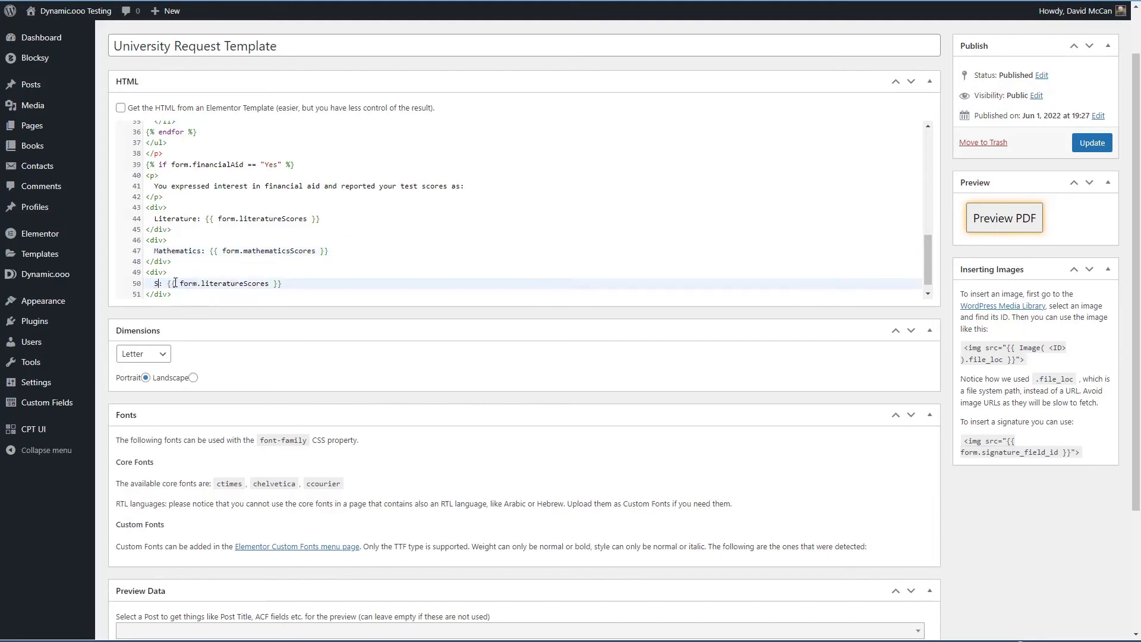
{"action": "type", "text": "ce"}
{"action": "left_click_drag", "start_coordinate": [225, 282], "coordinate": [269, 283]}
{"action": "type", "text": "science"}
Close the financial aid condition by adding {% endif %} on a new line after the Science div
{"action": "key", "text": "Down"}
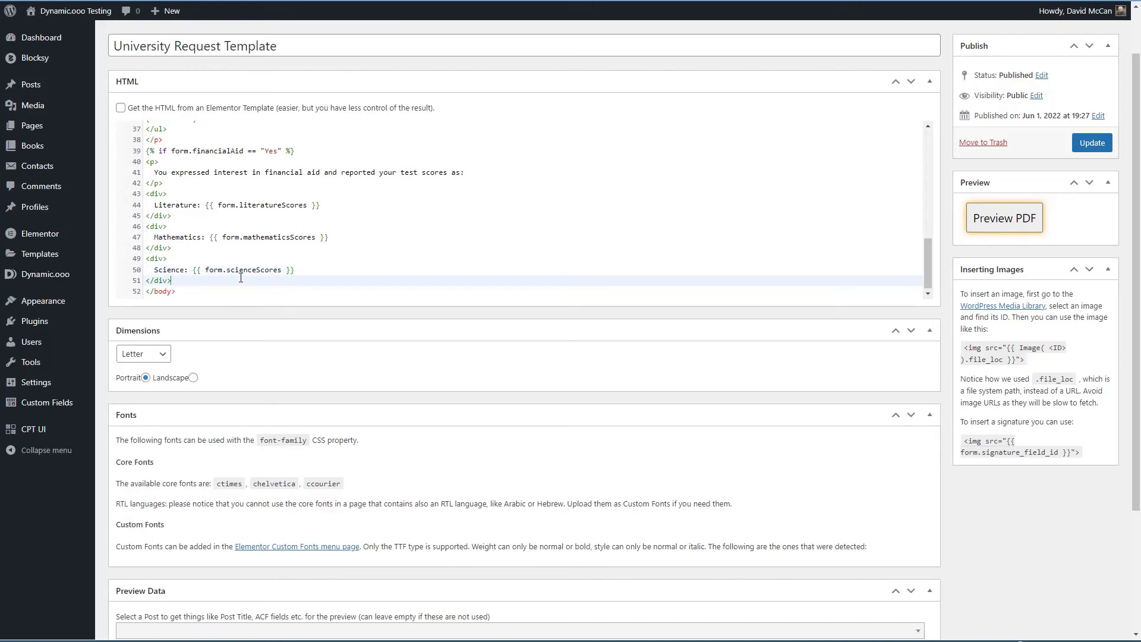
{"action": "key", "text": "Return"}
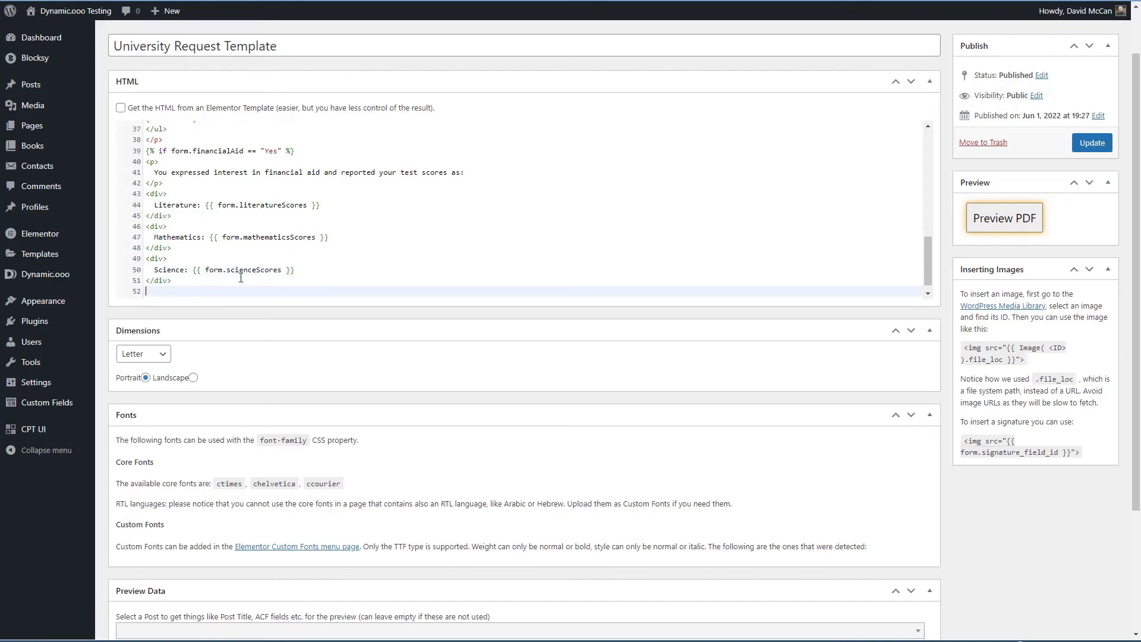
{"action": "type", "text": "{% endif %}"}
{"action": "scroll", "coordinate": [197, 183], "scroll_direction": "down", "scroll_amount": 1}
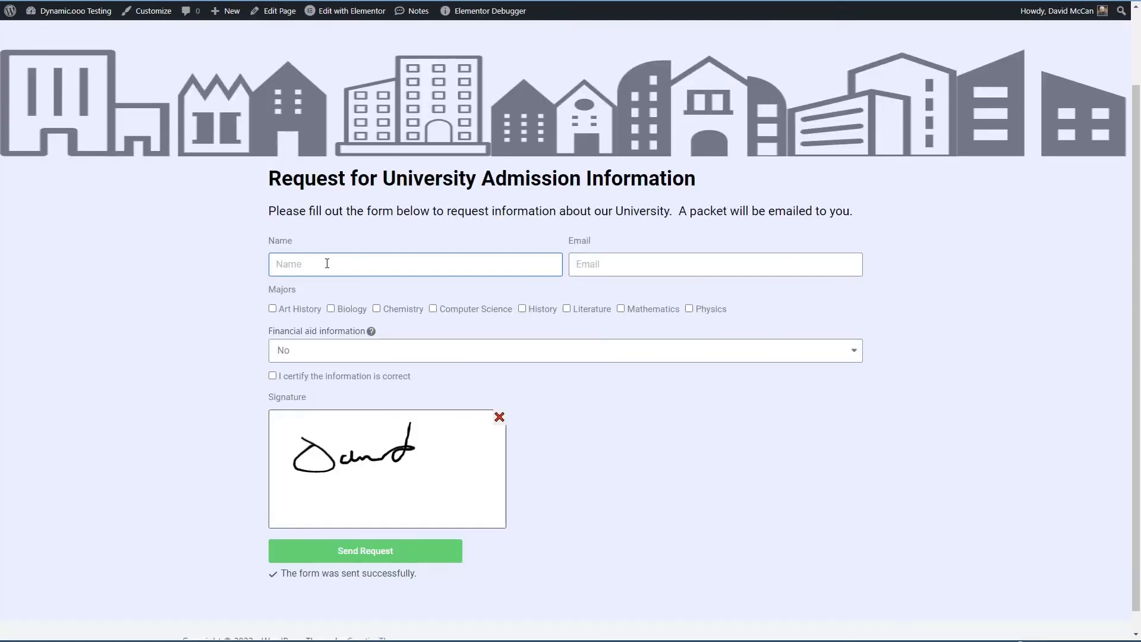
On the university request form page, enter the applicant's name and e-mail and choose the Computer Science and Literature majors
{"action": "type", "text": "David"}
{"action": "key", "text": "Tab"}
{"action": "type", "text": "david@example.com"}
{"action": "left_click", "coordinate": [433, 308]}
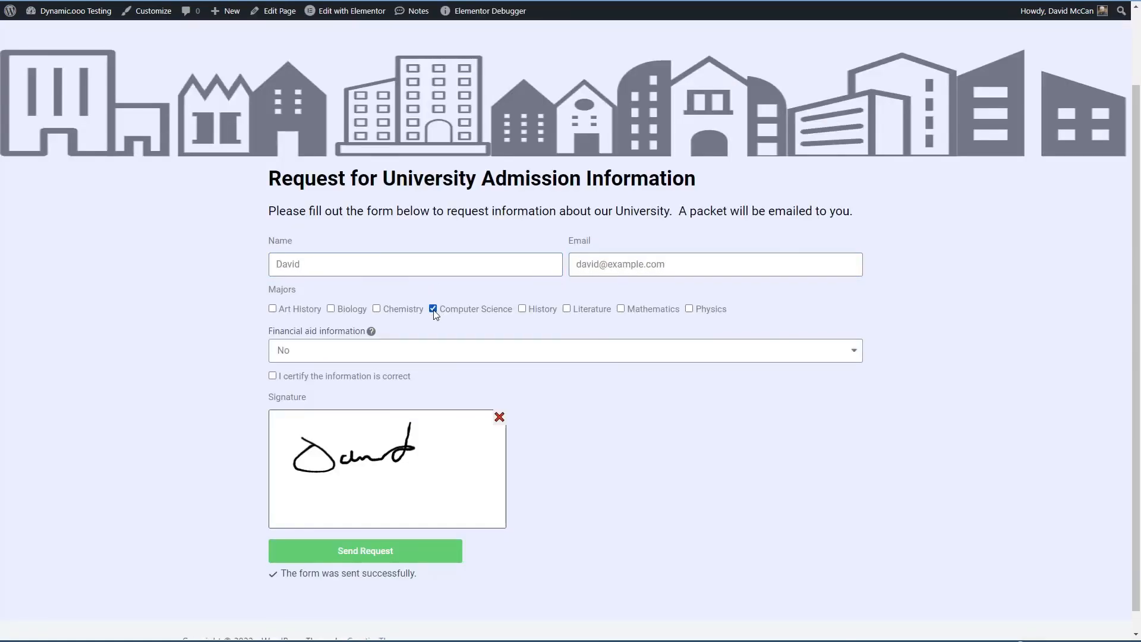
{"action": "left_click", "coordinate": [567, 309]}
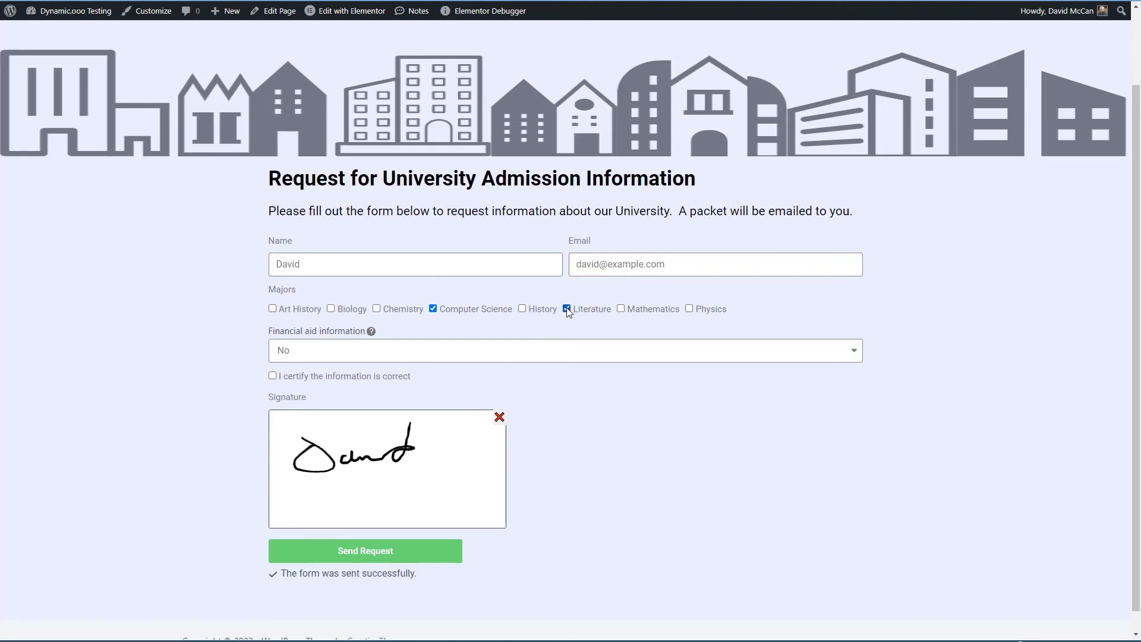
Set Financial aid information to Yes and enter scores of 95 for Literature, 85 for Mathematics and 90 for Science
{"action": "left_click", "coordinate": [348, 351]}
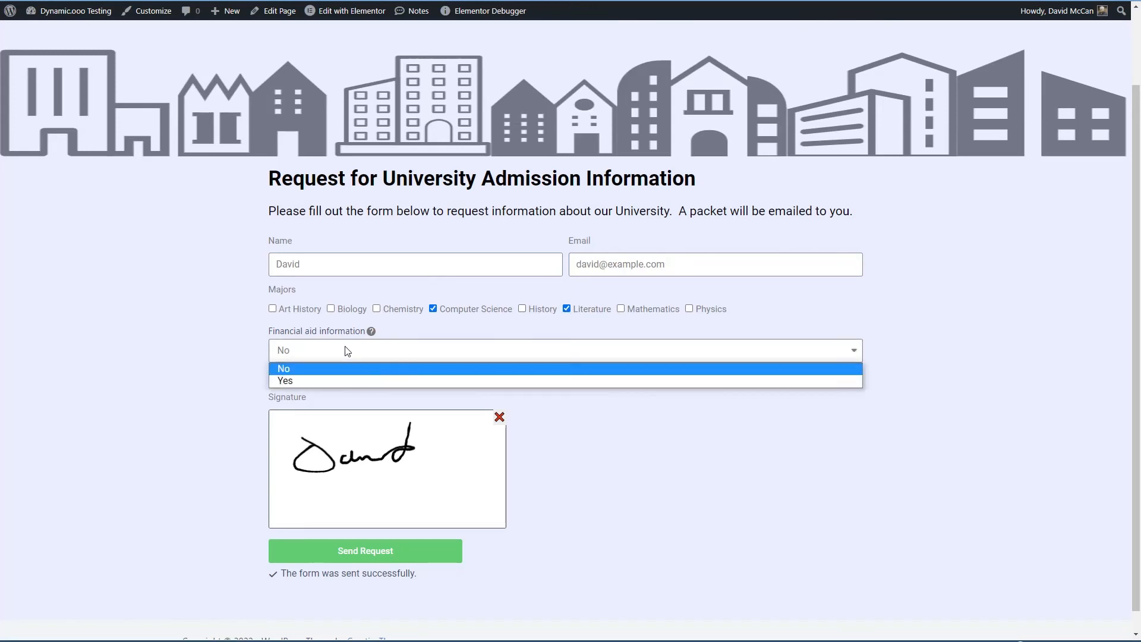
{"action": "left_click", "coordinate": [330, 378]}
{"action": "left_click", "coordinate": [316, 400]}
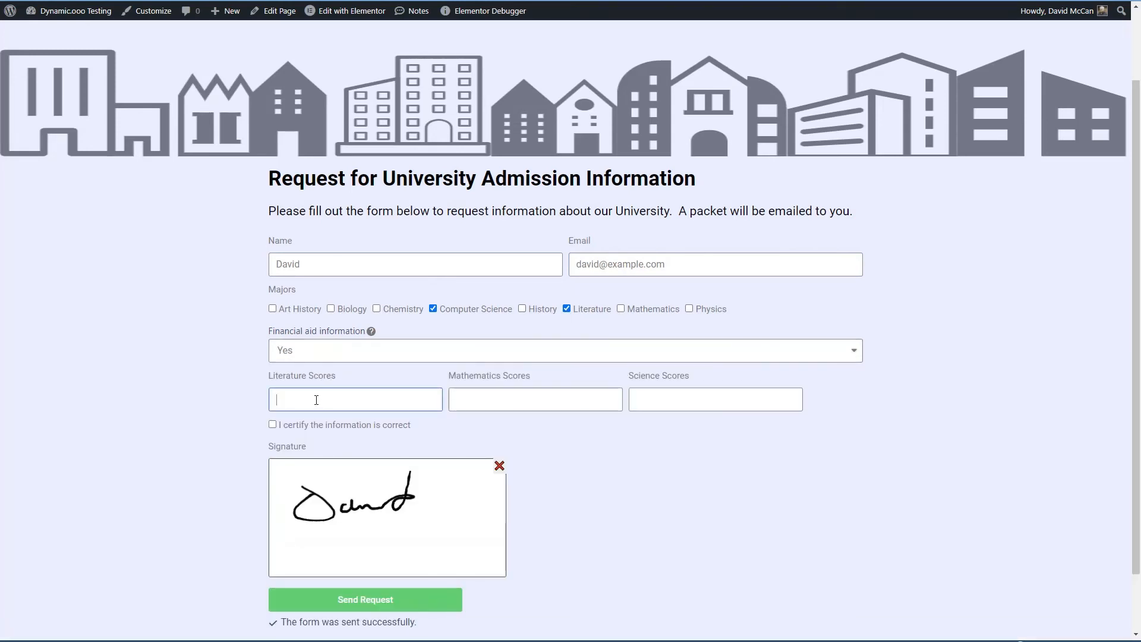
{"action": "type", "text": "5"}
{"action": "key", "text": "Tab"}
{"action": "type", "text": "85"}
{"action": "key", "text": "Tab"}
{"action": "type", "text": "90"}
Certify that the information is correct and send the request
{"action": "left_click", "coordinate": [328, 432]}
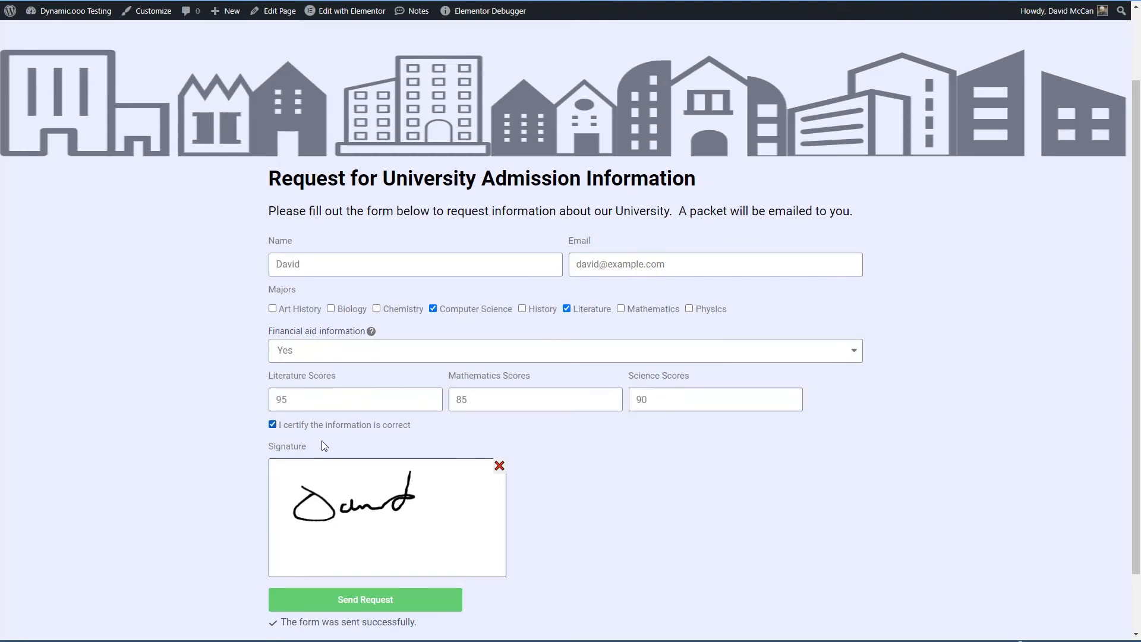
{"action": "left_click", "coordinate": [357, 601]}
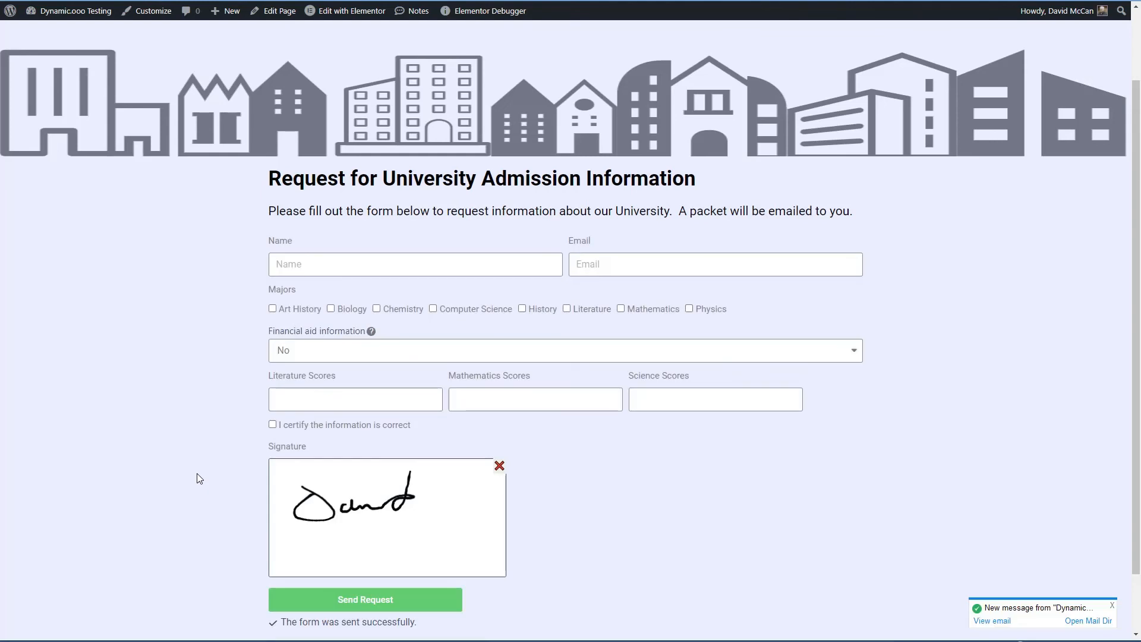
{"action": "scroll", "coordinate": [198, 474], "scroll_direction": "down", "scroll_amount": 2}
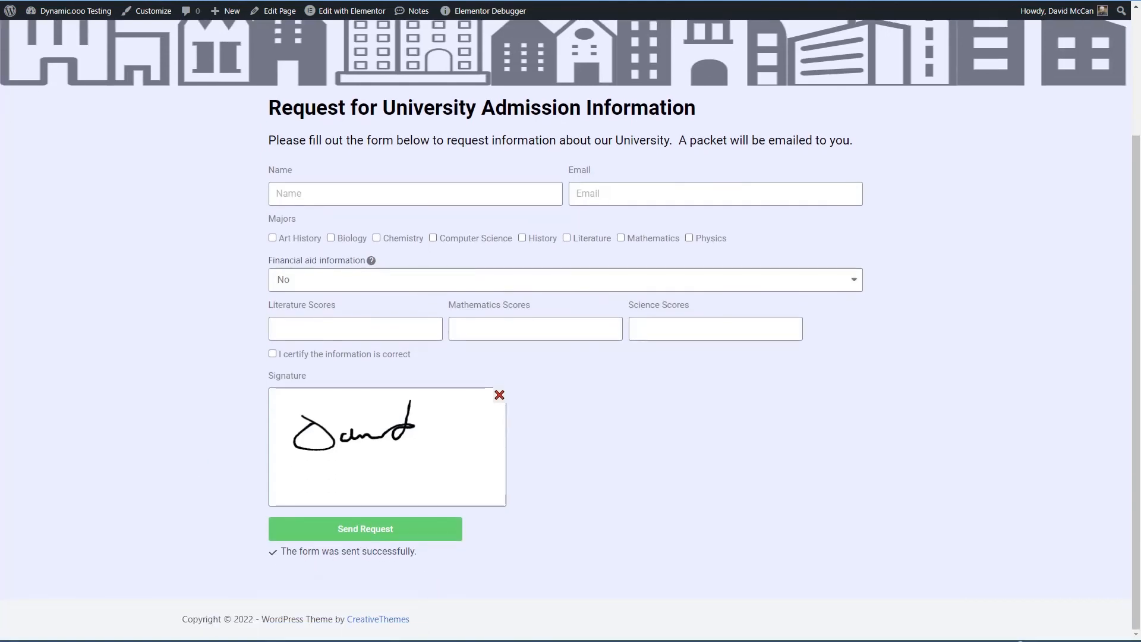
Switch to File Explorer and open the newly generated 1654114145.pdf to review it
{"action": "left_click", "coordinate": [441, 641]}
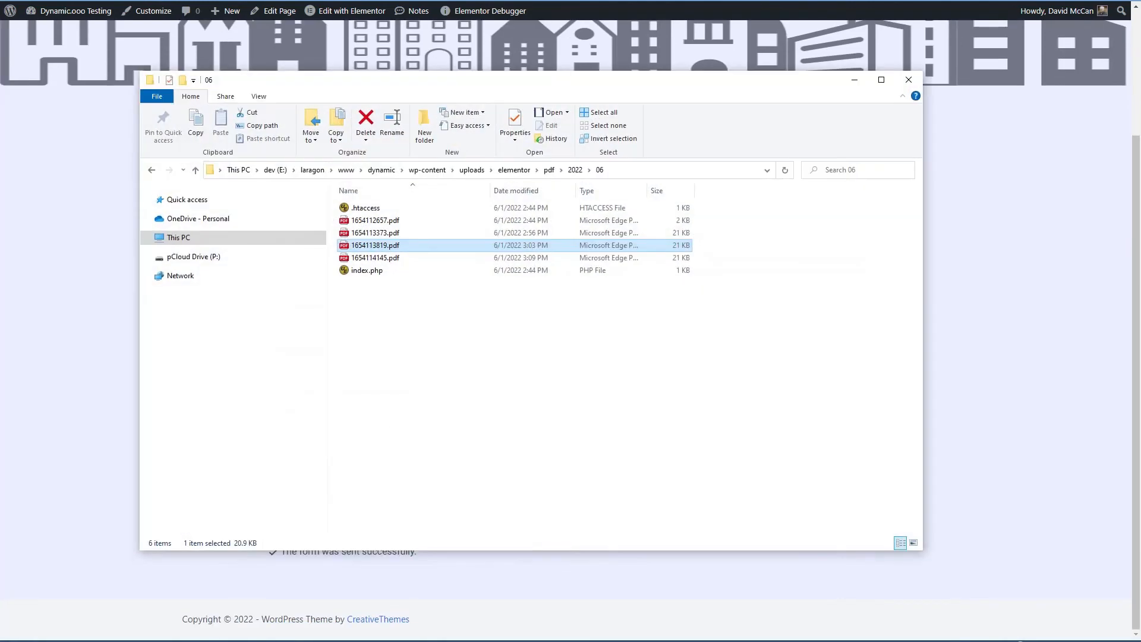
{"action": "left_click", "coordinate": [371, 259]}
{"action": "double_click", "coordinate": [371, 262]}
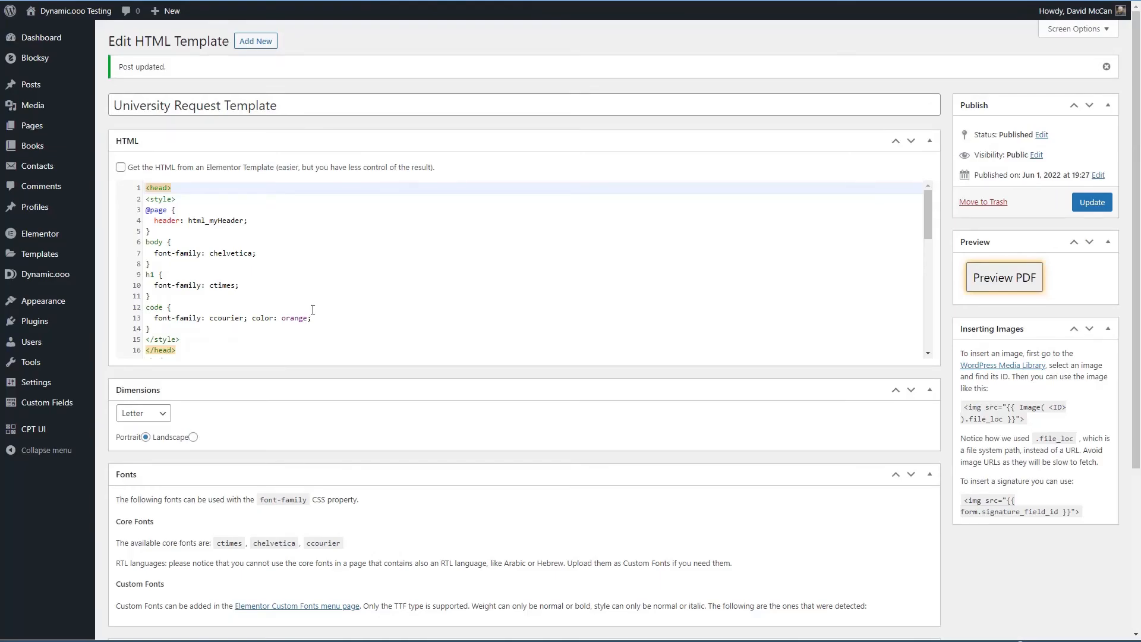
Compare the template's score variables with the Elementor form by opening the Mathematics Scores field's advanced settings and selecting its ID
{"action": "scroll", "coordinate": [313, 310], "scroll_direction": "down", "scroll_amount": 7}
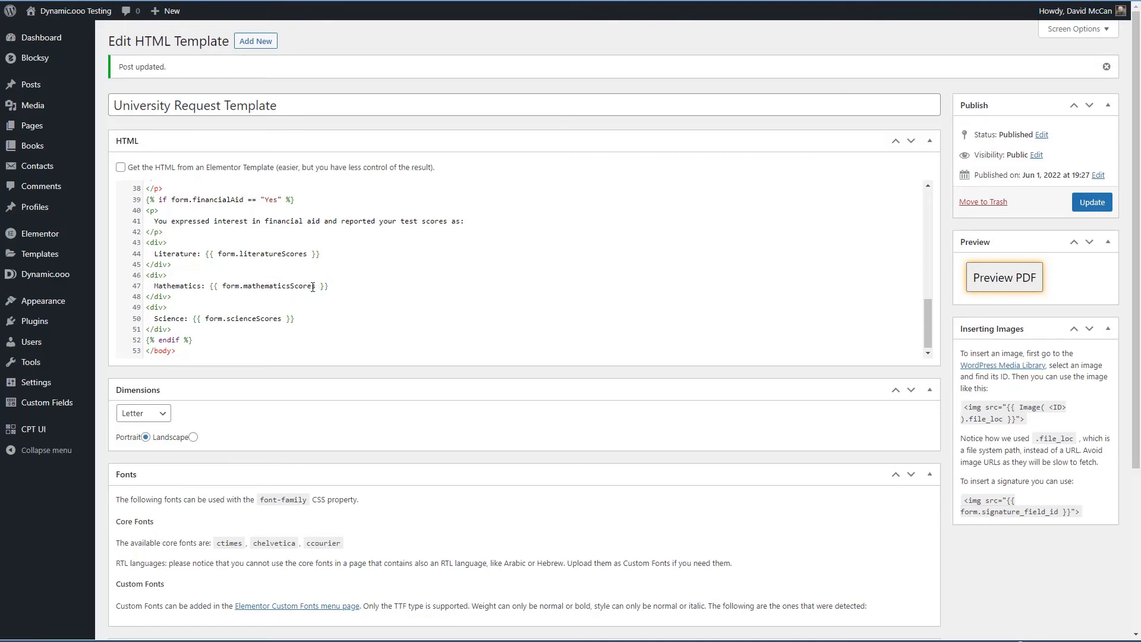
{"action": "mouse_move", "coordinate": [33, 125]}
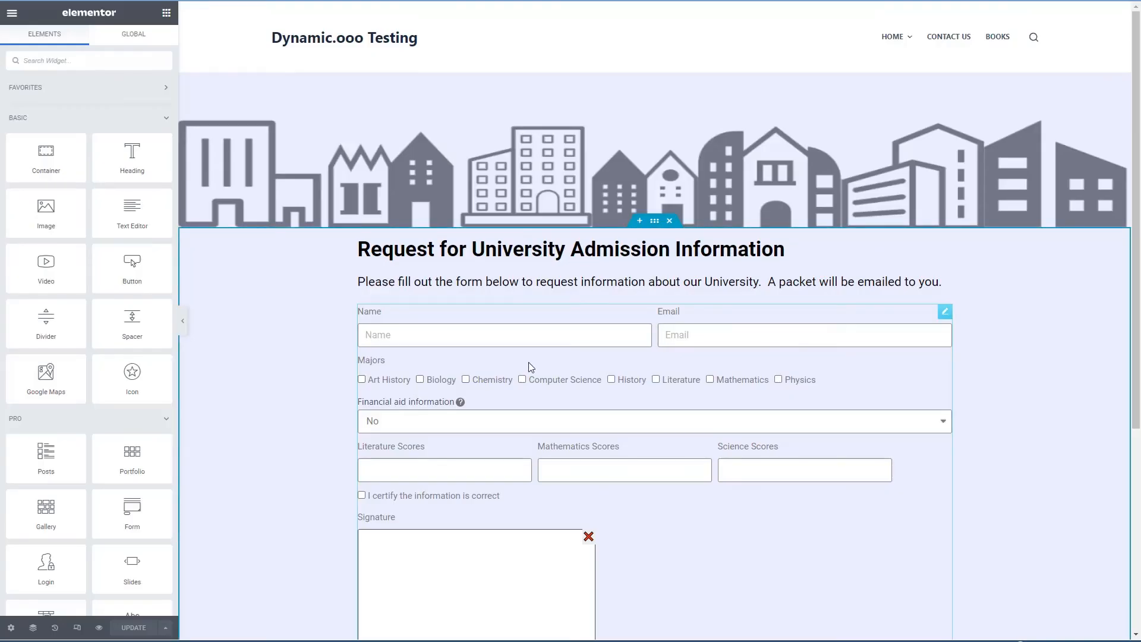
{"action": "left_click", "coordinate": [531, 367]}
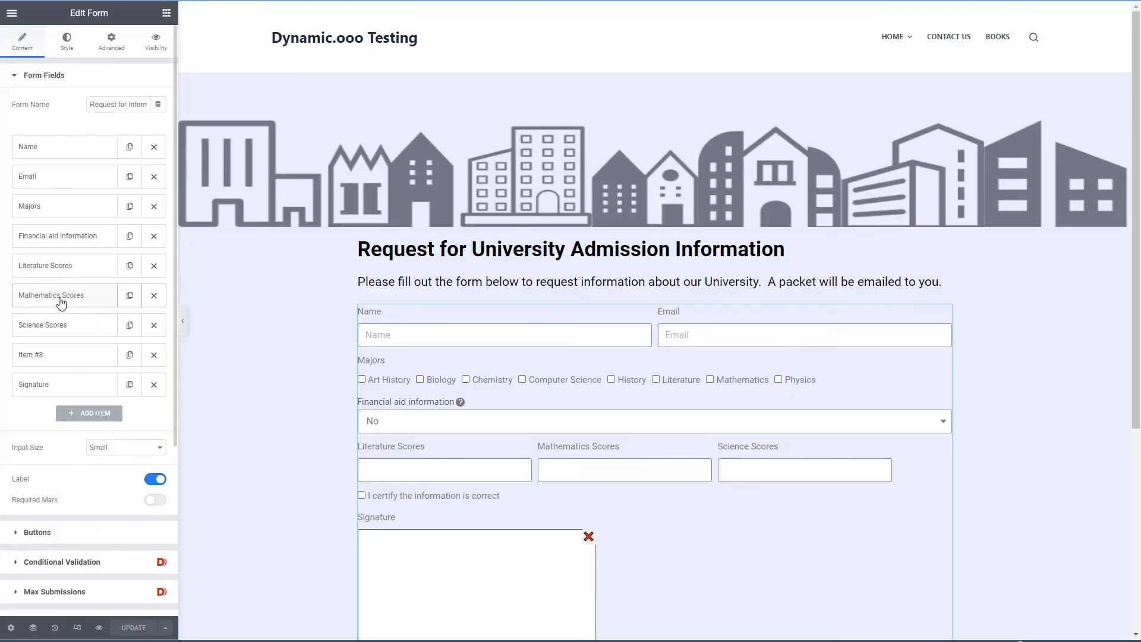
{"action": "left_click", "coordinate": [88, 297]}
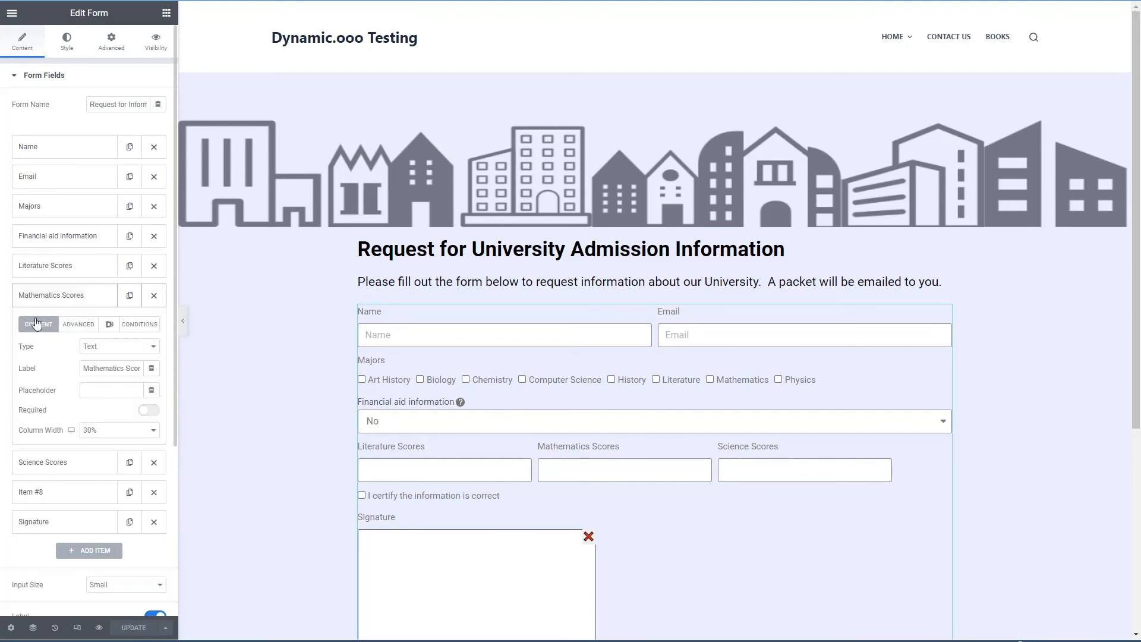
{"action": "left_click", "coordinate": [82, 326]}
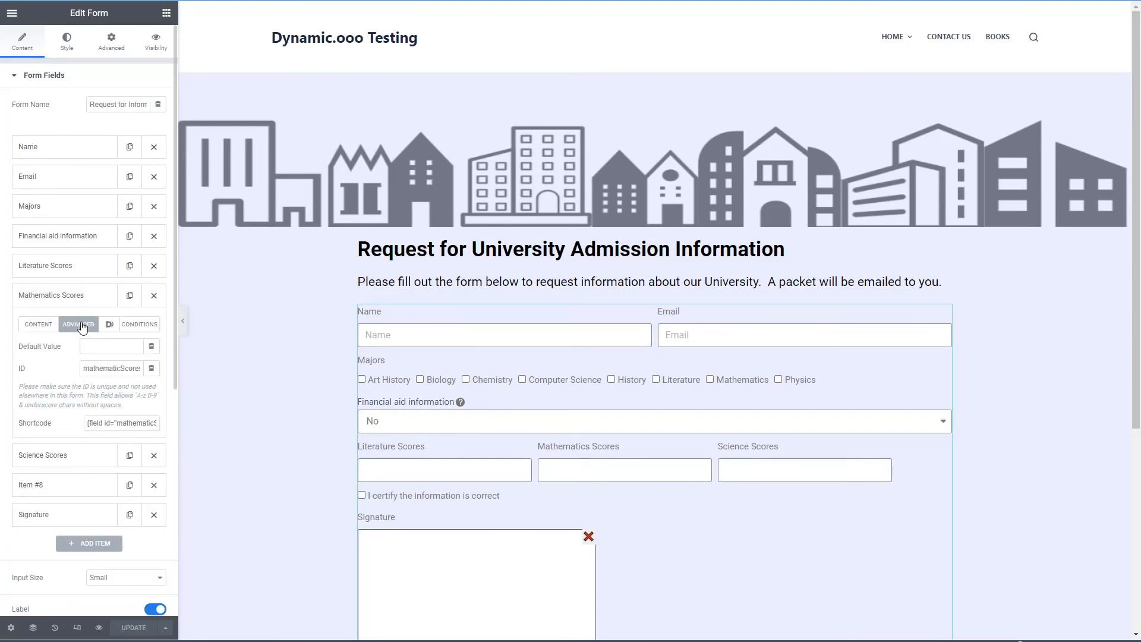
{"action": "double_click", "coordinate": [122, 368]}
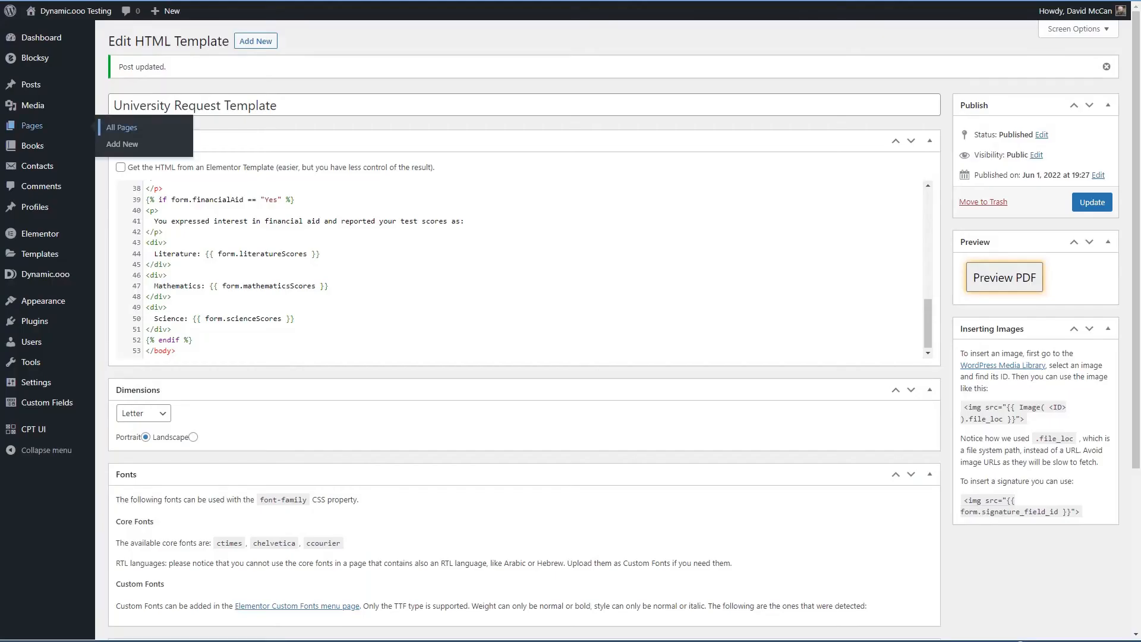
In the HTML template, change the Mathematics variable to form.mathematicScores and update the template
{"action": "double_click", "coordinate": [286, 288]}
{"action": "type", "text": "mathematicScores"}
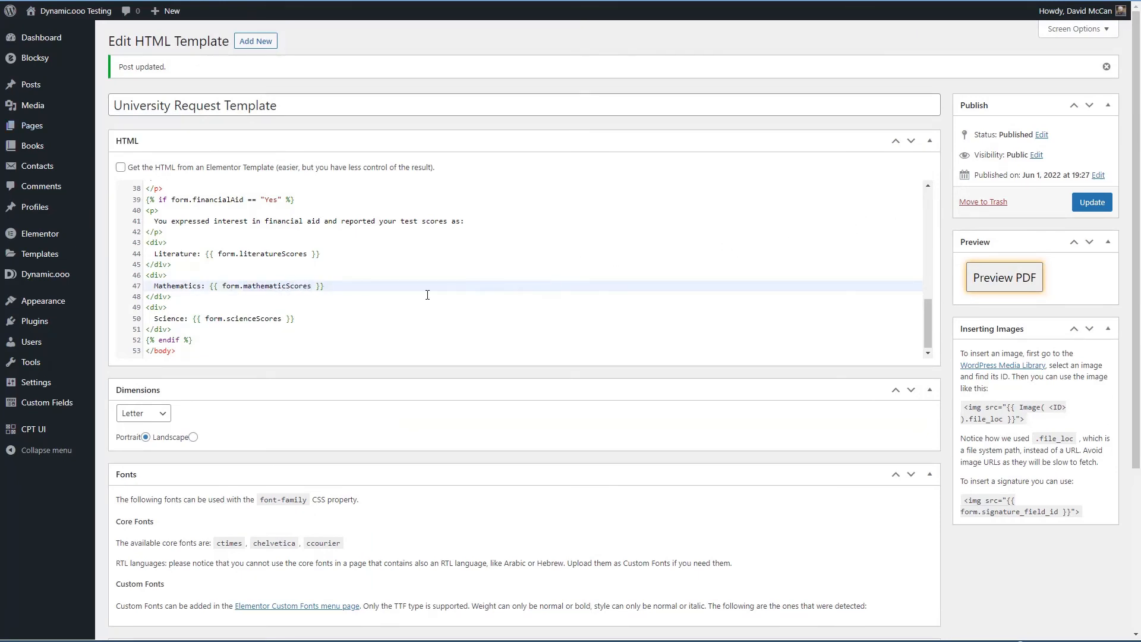
{"action": "left_click", "coordinate": [1078, 209]}
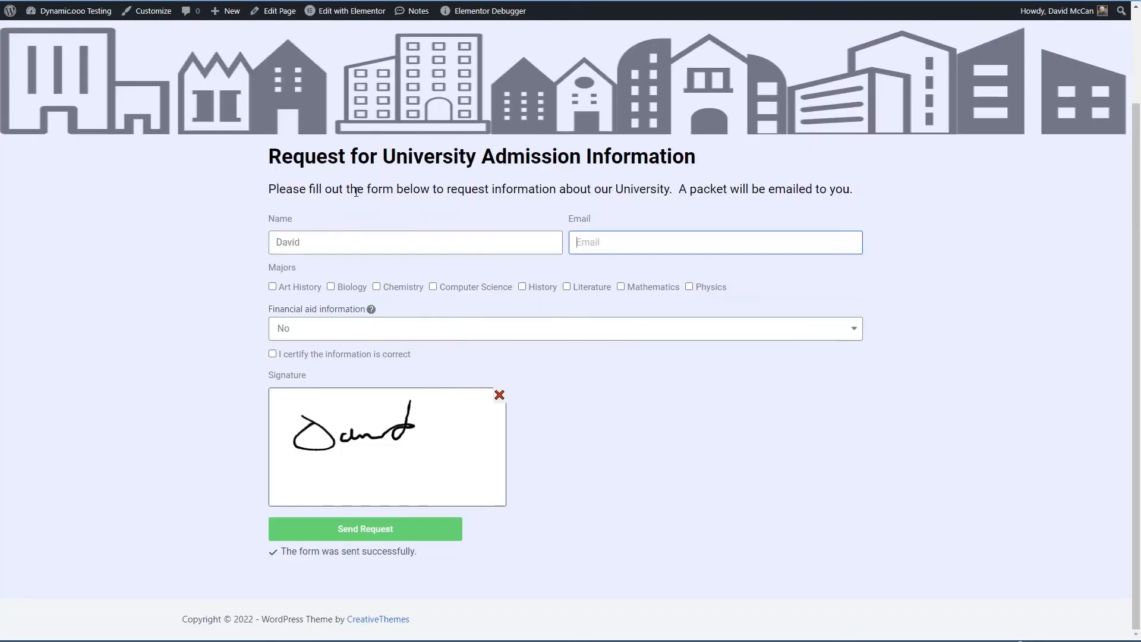
On the request form page, enter the applicant's e-mail address and choose the Computer Science and Literature majors
{"action": "type", "text": "david@example.com"}
{"action": "left_click", "coordinate": [433, 287]}
{"action": "left_click", "coordinate": [567, 287]}
Request financial aid information with Yes and fill in Literature 95, Mathematics 85 and Science 90 as the scores
{"action": "left_click", "coordinate": [355, 328]}
{"action": "left_click", "coordinate": [360, 359]}
{"action": "left_click", "coordinate": [310, 376]}
{"action": "type", "text": "95"}
{"action": "key", "text": "Tab"}
{"action": "type", "text": "85"}
{"action": "key", "text": "Tab"}
{"action": "type", "text": "90"}
Certify and send the request, and open the newly generated 1654114290.pdf from File Explorer
{"action": "left_click", "coordinate": [273, 403]}
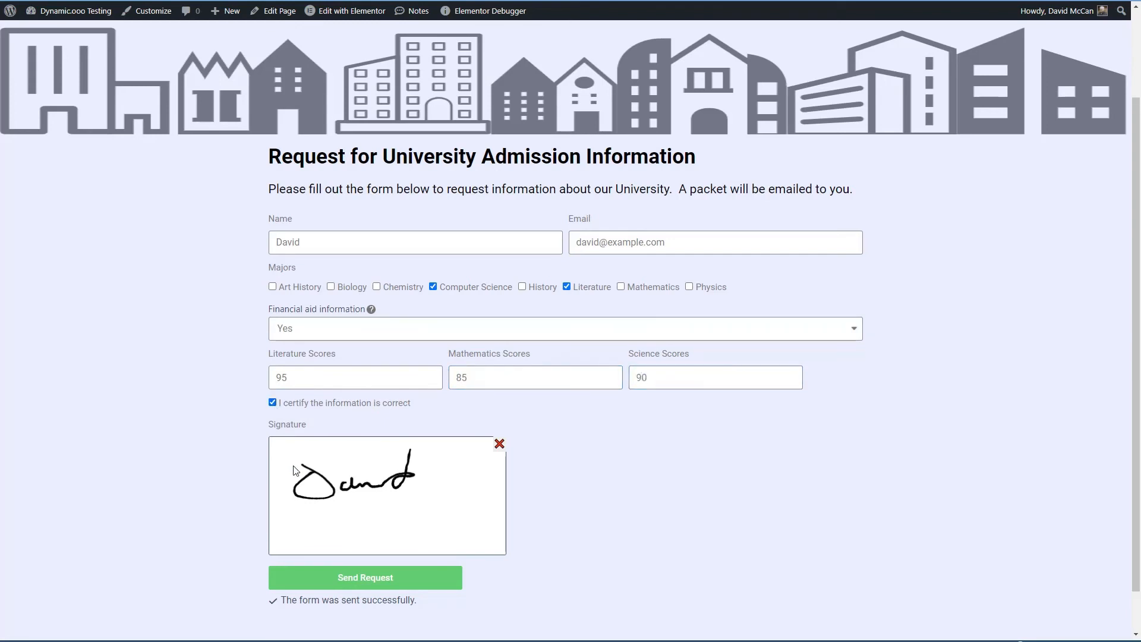
{"action": "left_click", "coordinate": [341, 585]}
{"action": "left_click", "coordinate": [170, 639]}
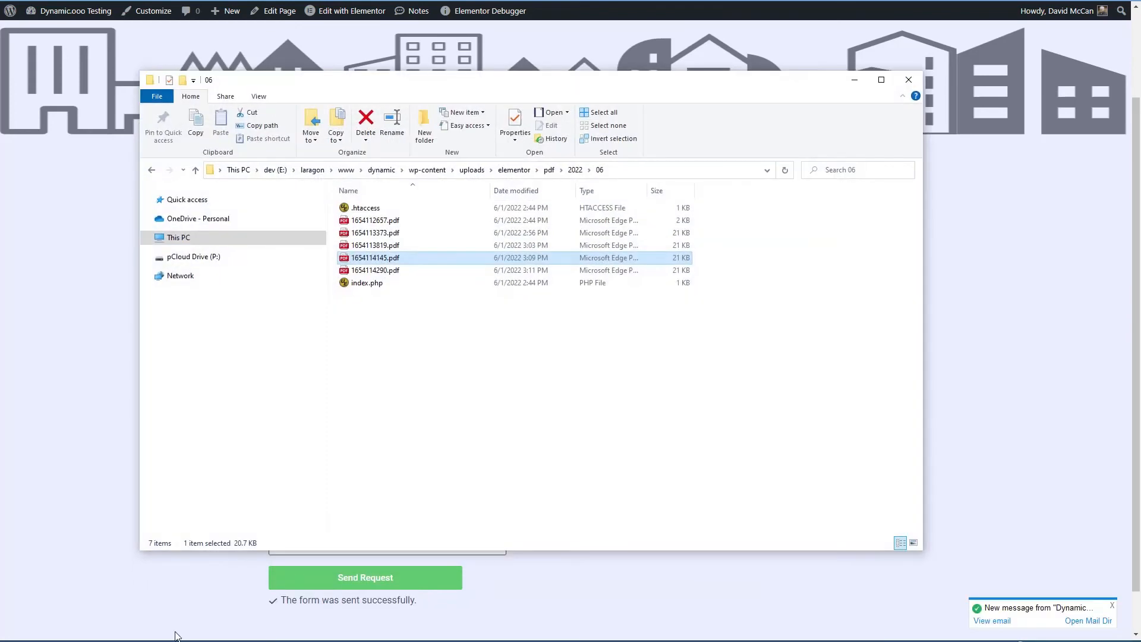
{"action": "double_click", "coordinate": [376, 270]}
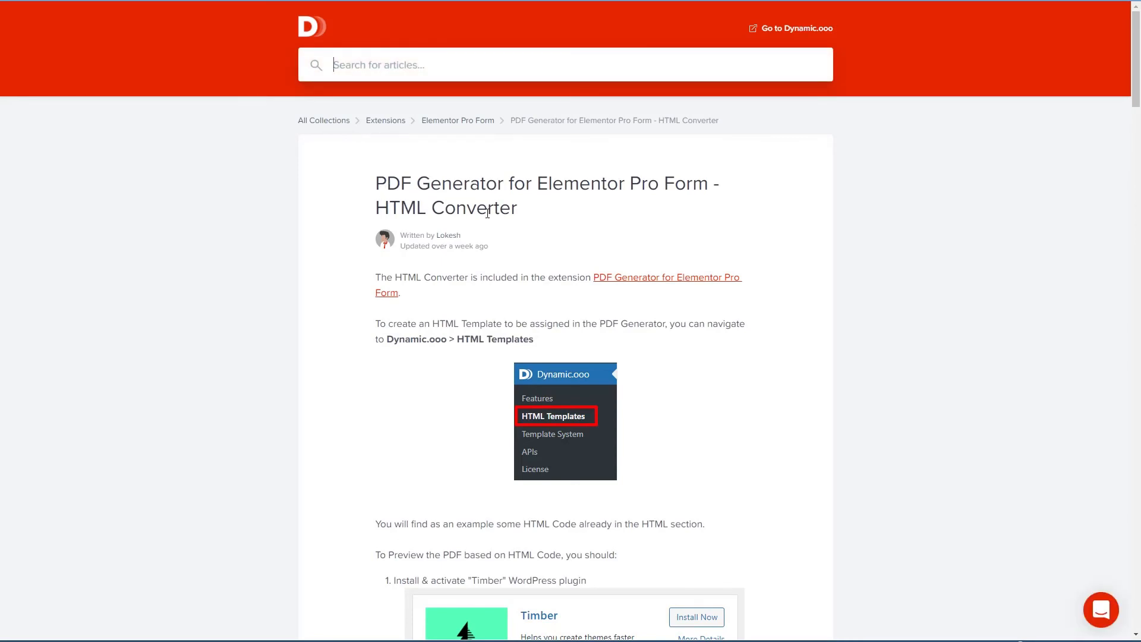
In the HTML Converter documentation, find the Having Multiple Columns section and copy its .multi-column CSS rule
{"action": "scroll", "coordinate": [559, 377], "scroll_direction": "down", "scroll_amount": 8}
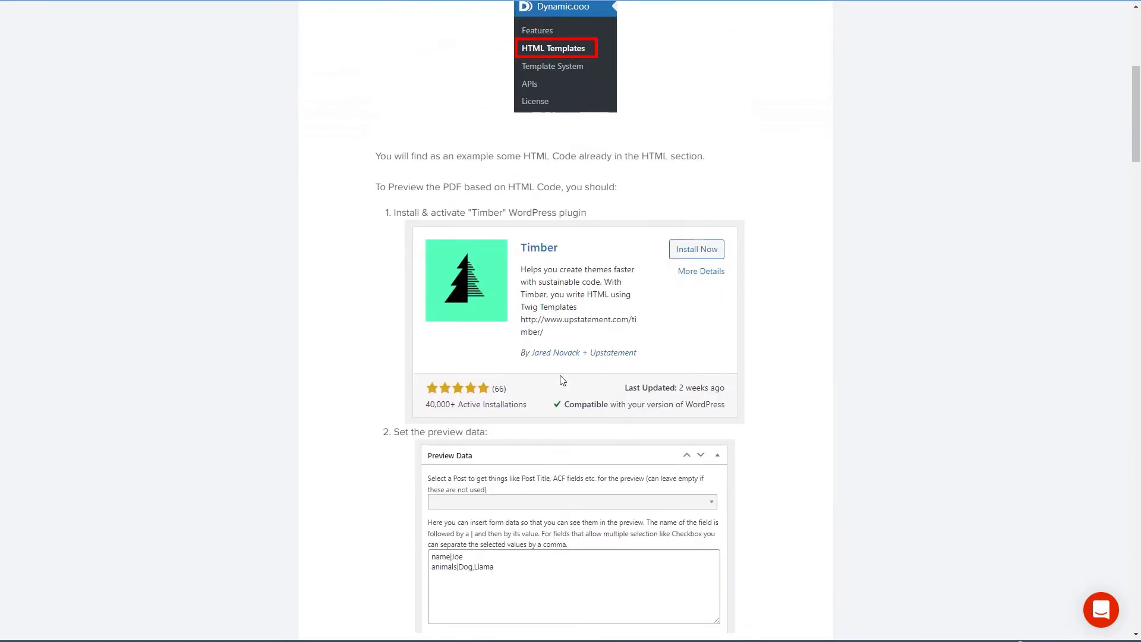
{"action": "scroll", "coordinate": [563, 378], "scroll_direction": "down", "scroll_amount": 10}
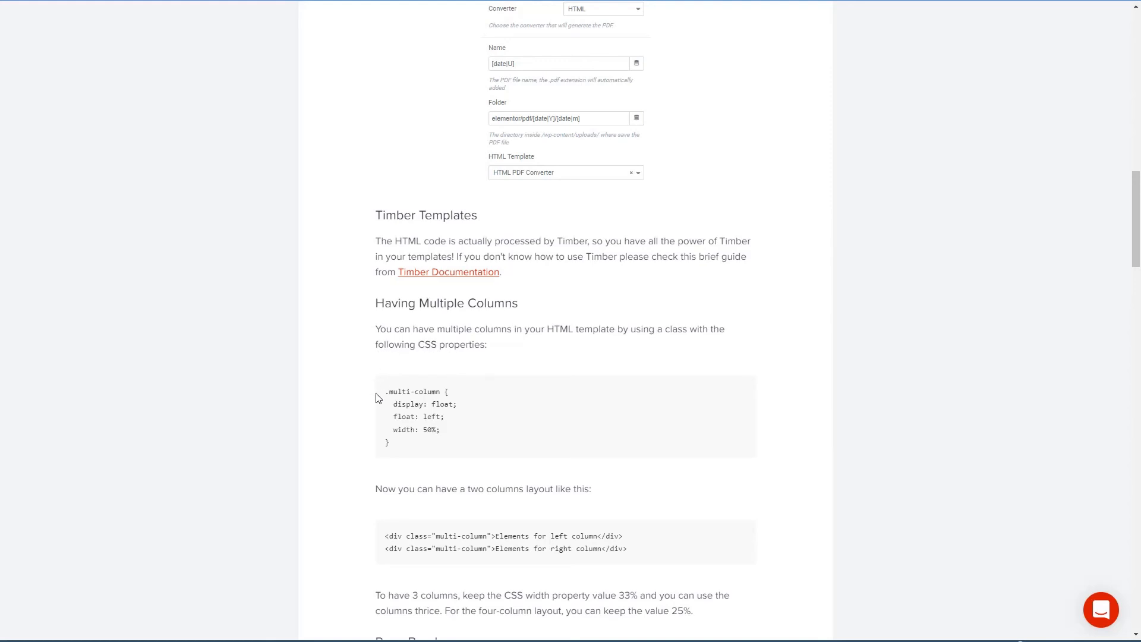
{"action": "left_click_drag", "start_coordinate": [387, 392], "coordinate": [402, 440]}
{"action": "key", "text": "ctrl+c"}
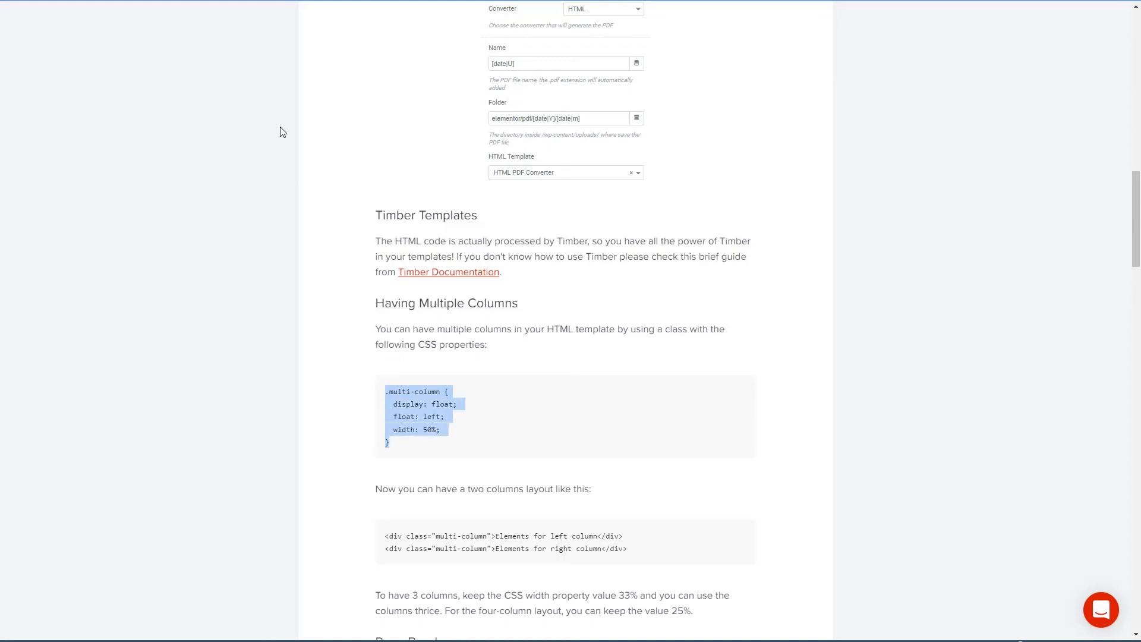
In the University Request Template's style block, paste the copied .multi-column CSS rule below the code rule and remove its extra indentation
{"action": "left_click", "coordinate": [238, 2]}
{"action": "scroll", "coordinate": [230, 286], "scroll_direction": "down", "scroll_amount": 1}
{"action": "left_click", "coordinate": [160, 271]}
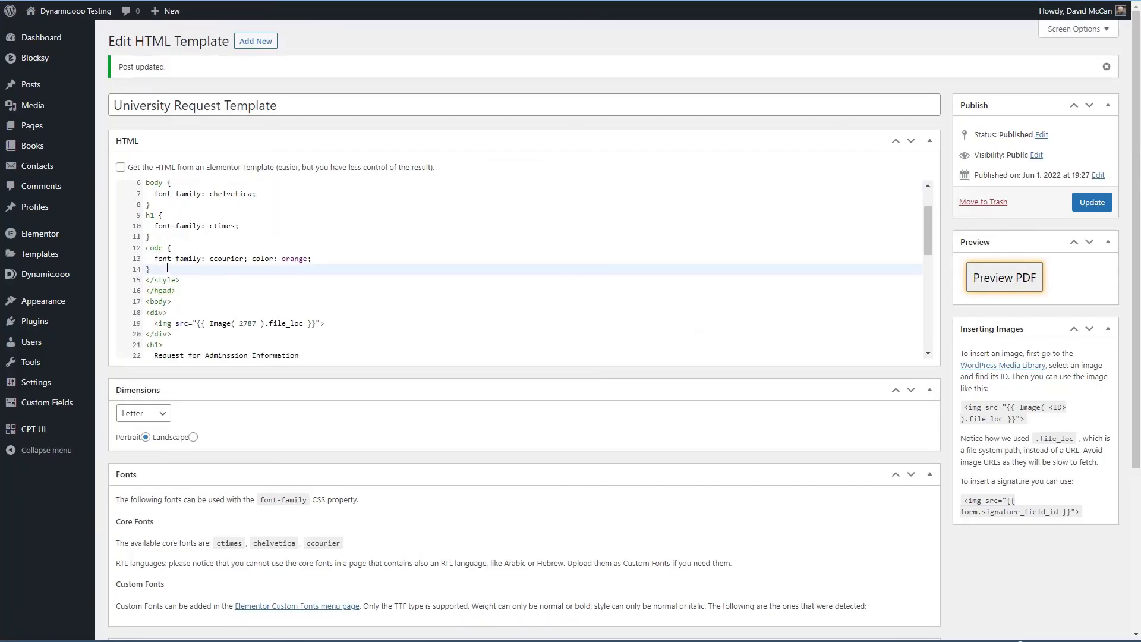
{"action": "key", "text": "Return"}
{"action": "key", "text": "ctrl+v"}
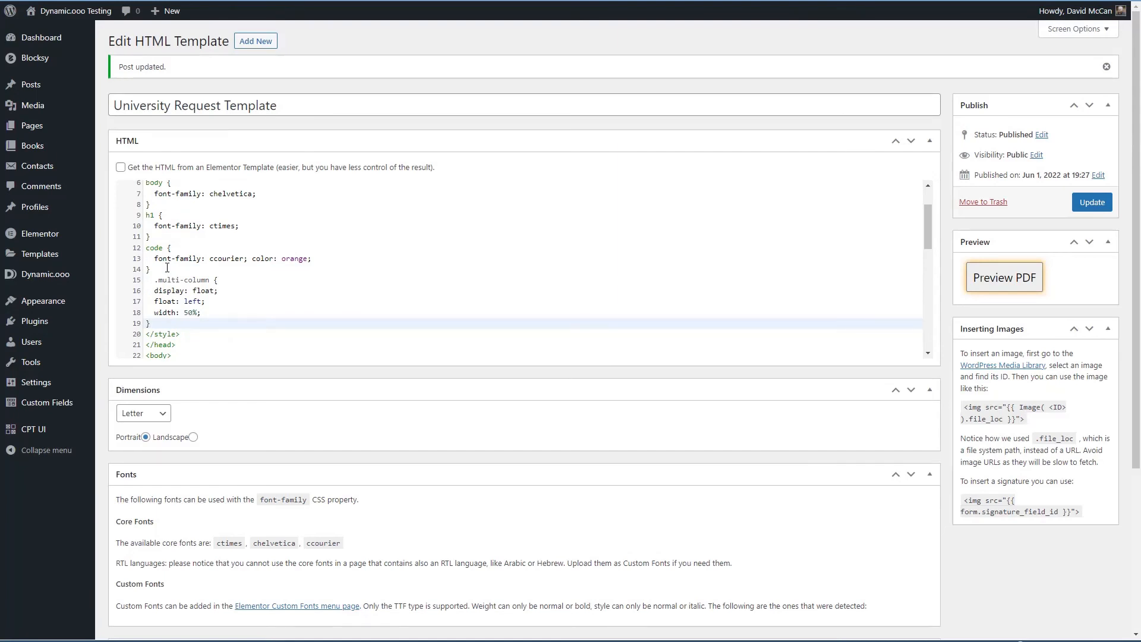
{"action": "left_click", "coordinate": [154, 280]}
{"action": "key", "text": "BackSpace"}
{"action": "key", "text": "BackSpace"}
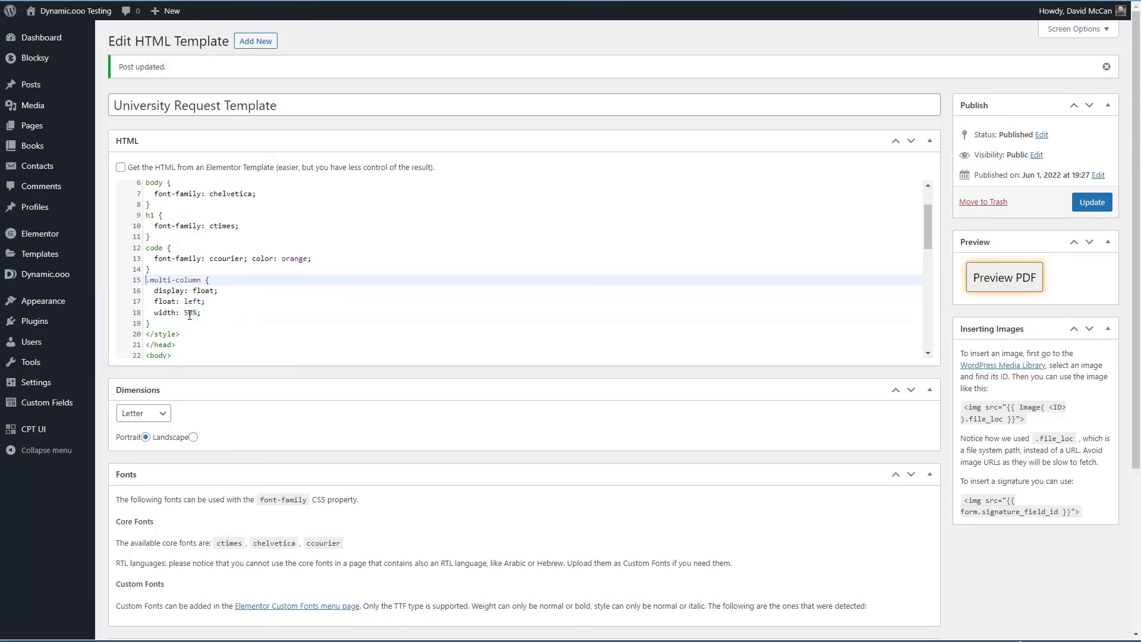
Check the documentation's three-column guidance and set the width in the template's .multi-column rule to 33%
{"action": "key", "text": "ctrl+Tab"}
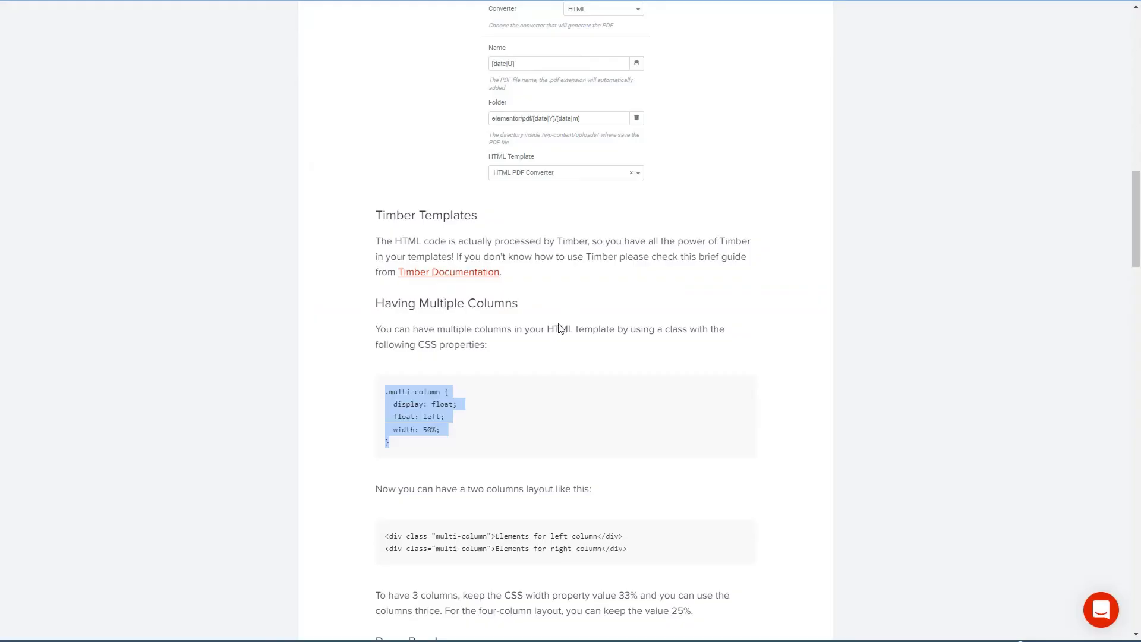
{"action": "scroll", "coordinate": [541, 348], "scroll_direction": "down", "scroll_amount": 2}
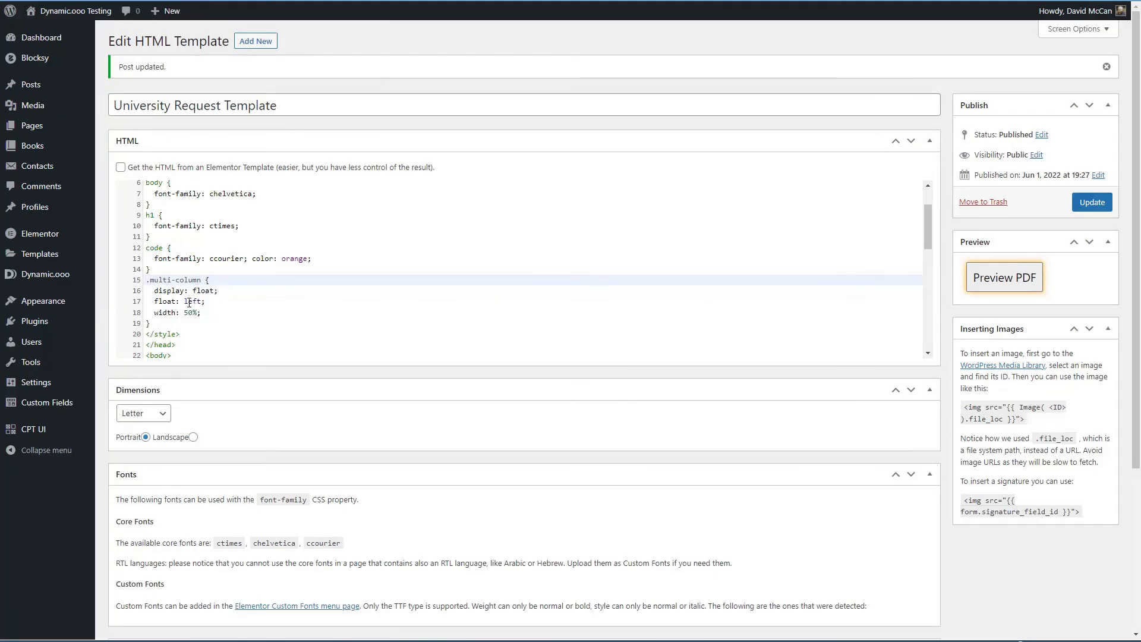
{"action": "double_click", "coordinate": [186, 314]}
{"action": "type", "text": "33"}
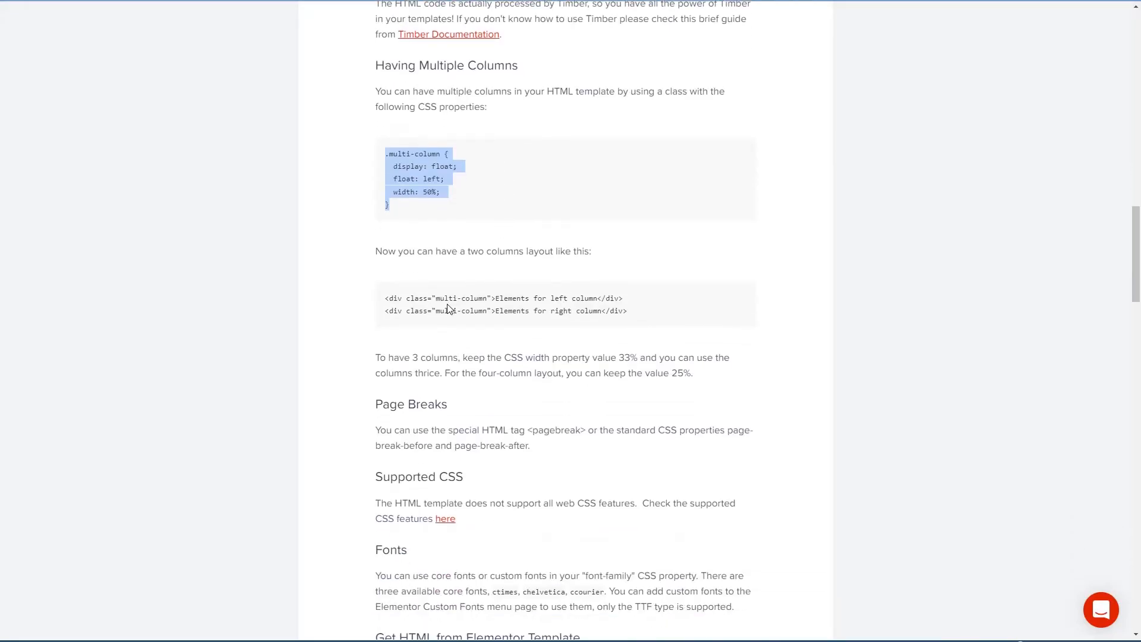
Copy the class="multi-column" attribute from the documentation and add it to the Literature, Mathematics and Science score divs in the template
{"action": "left_click_drag", "start_coordinate": [402, 299], "coordinate": [494, 299]}
{"action": "key", "text": "ctrl+c"}
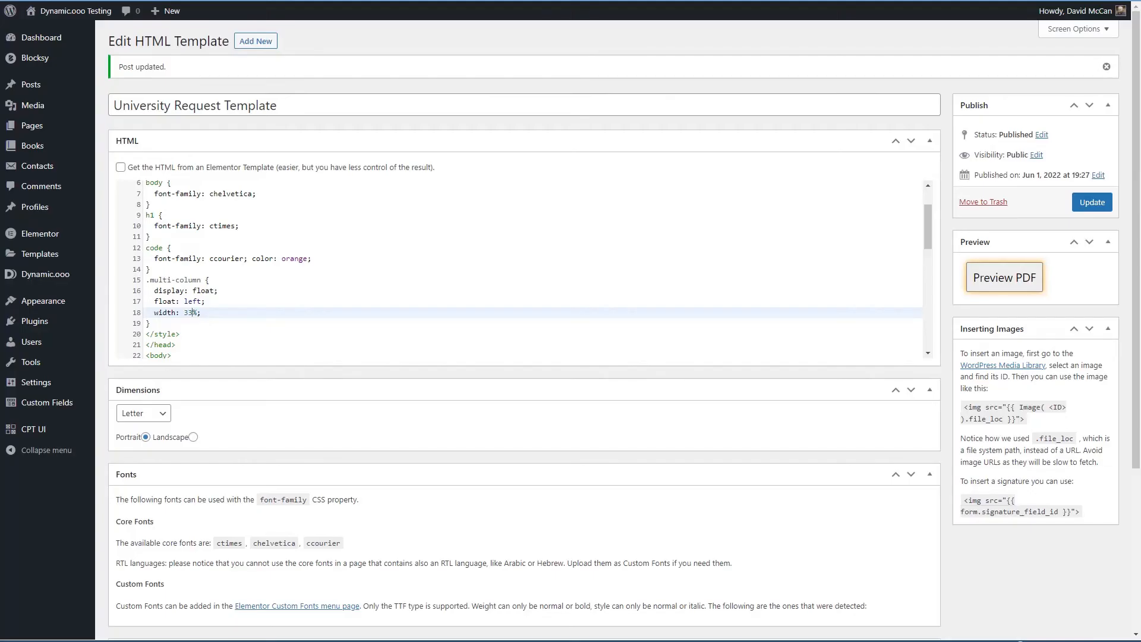
{"action": "scroll", "coordinate": [304, 245], "scroll_direction": "down", "scroll_amount": 6}
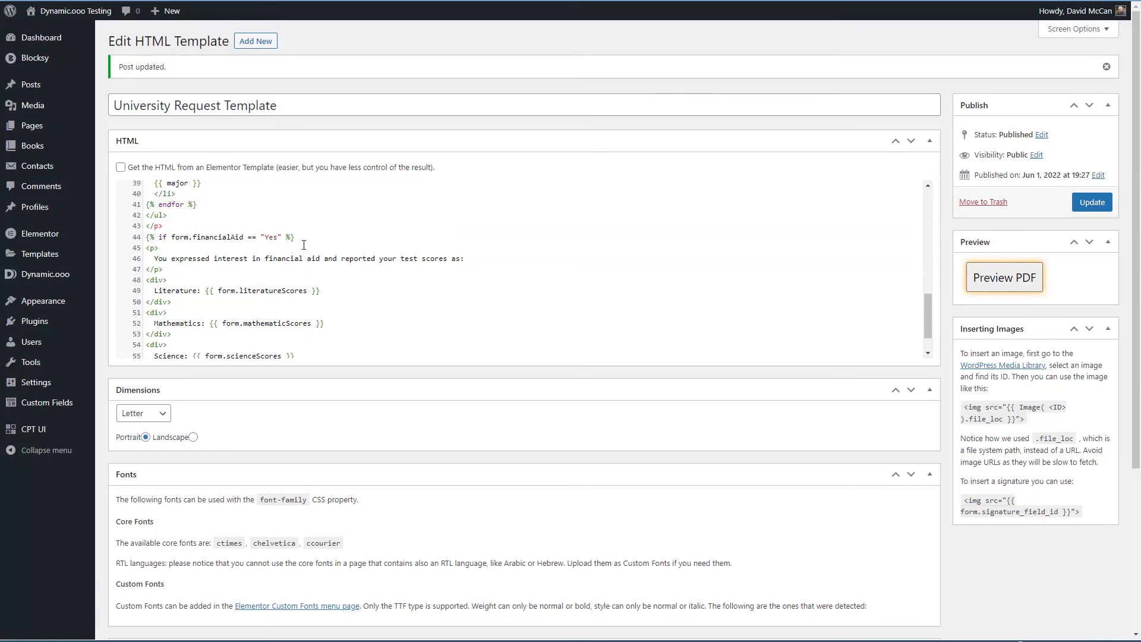
{"action": "scroll", "coordinate": [304, 245], "scroll_direction": "down", "scroll_amount": 2}
{"action": "left_click", "coordinate": [164, 242]}
{"action": "key", "text": "ctrl+v"}
{"action": "left_click", "coordinate": [172, 276]}
{"action": "key", "text": "ctrl+v"}
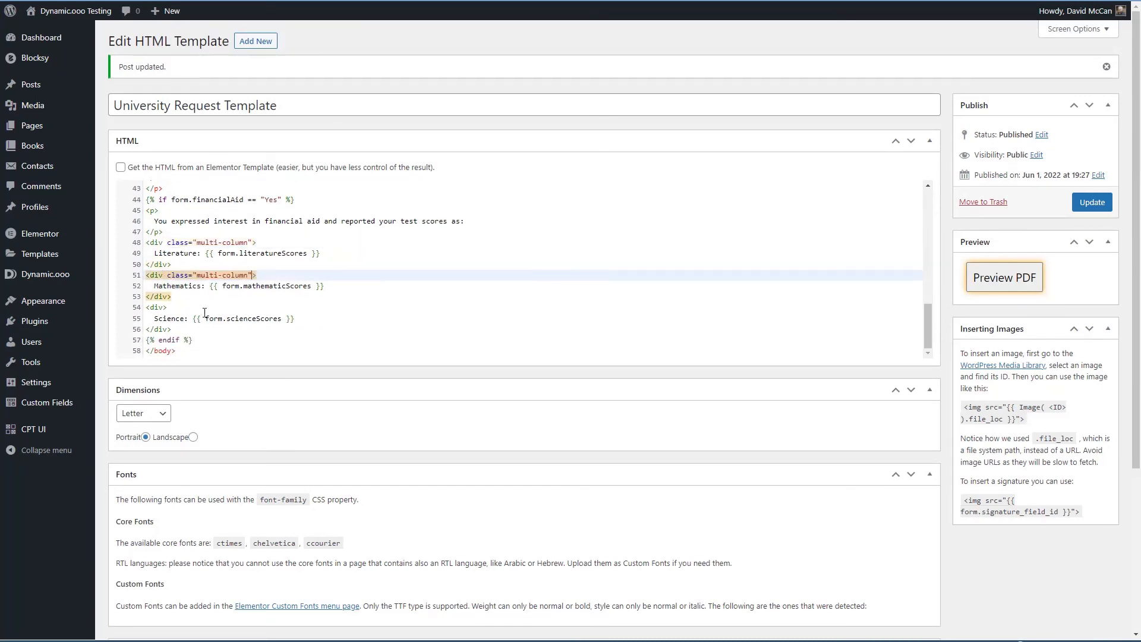
{"action": "left_click", "coordinate": [177, 306]}
{"action": "key", "text": "ctrl+v"}
{"action": "left_click", "coordinate": [224, 326]}
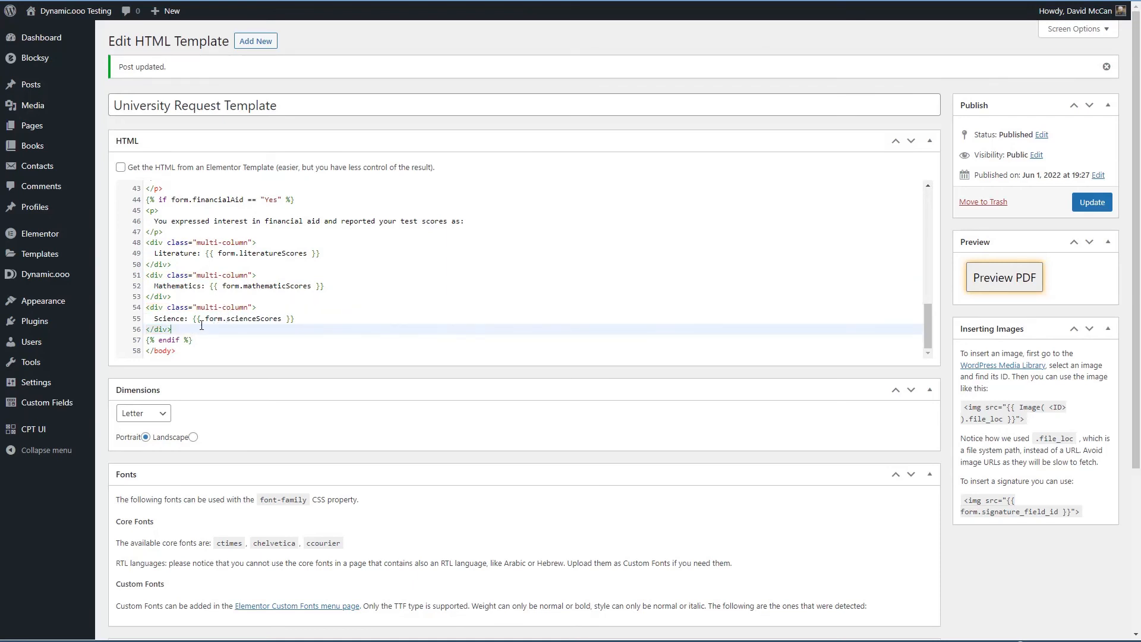
Add a <br> on a new line after the endif tag that closes the financial aid condition
{"action": "scroll", "coordinate": [202, 325], "scroll_direction": "down", "scroll_amount": 1}
{"action": "left_click", "coordinate": [215, 280]}
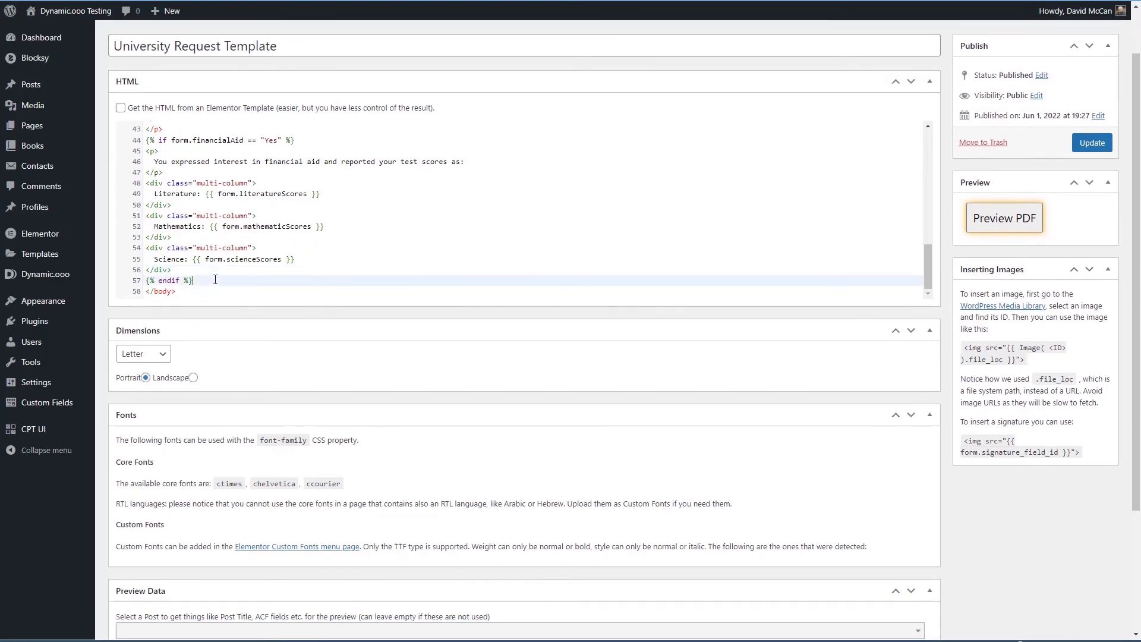
{"action": "key", "text": "Return"}
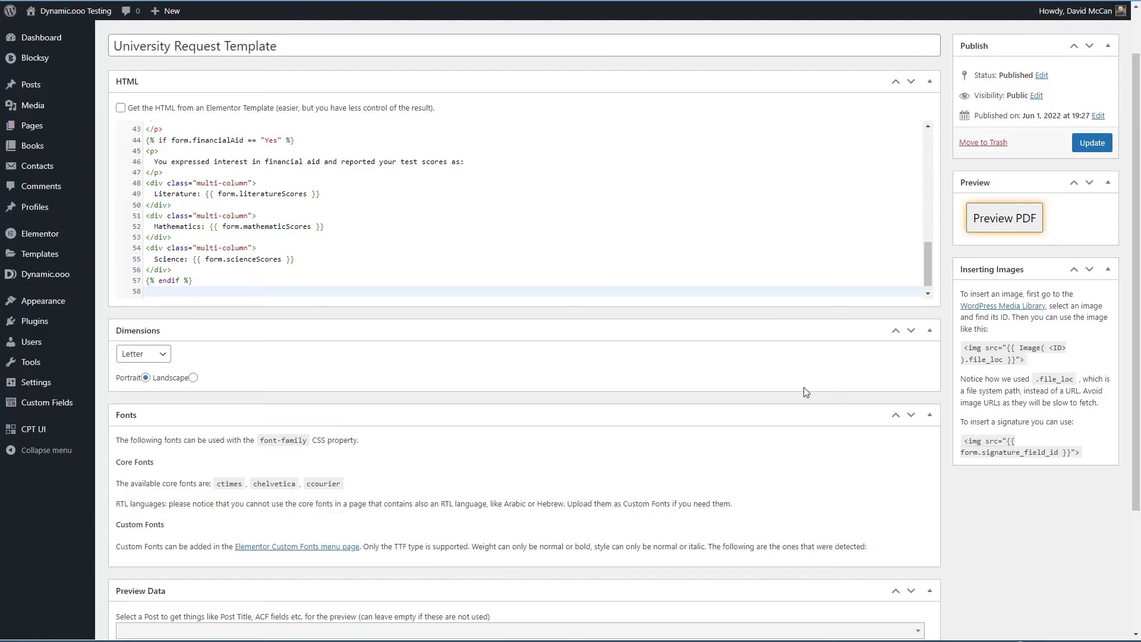
{"action": "type", "text": "<br>"}
{"action": "key", "text": "Return"}
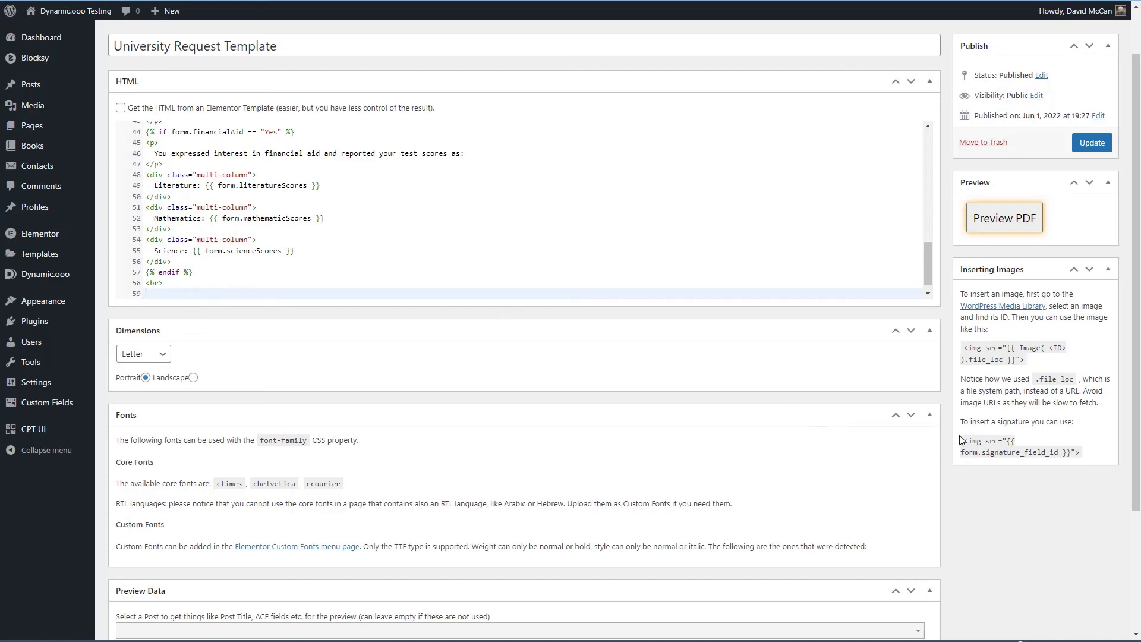
Copy the sample signature image tag below the line break and change its source variable to form_raw.signature
{"action": "left_click_drag", "start_coordinate": [966, 441], "coordinate": [1089, 455]}
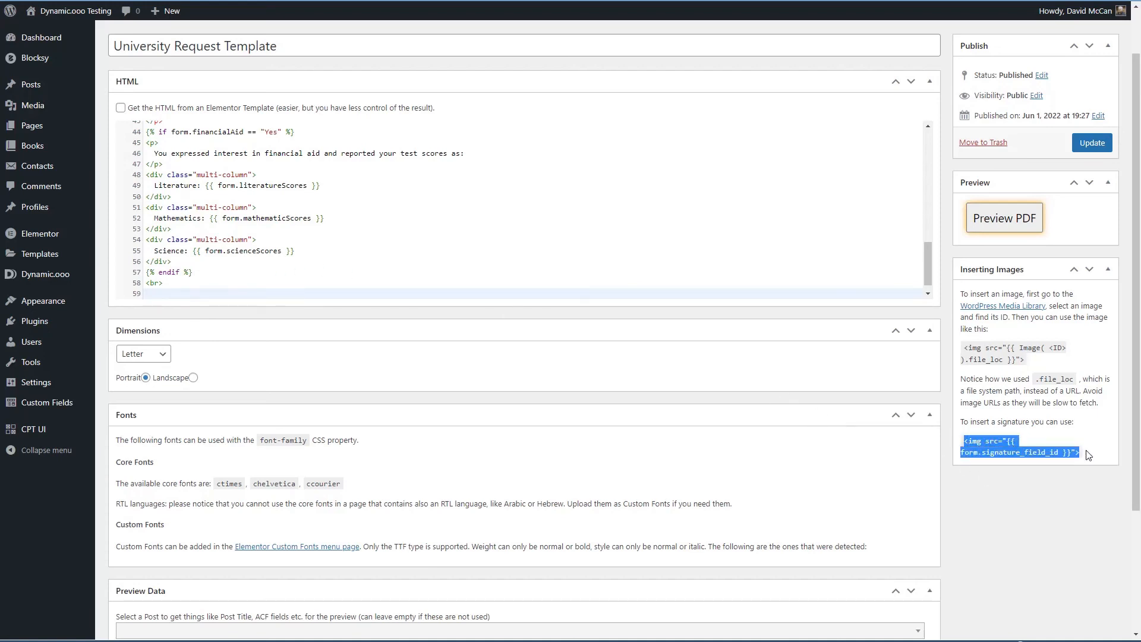
{"action": "key", "text": "ctrl+c"}
{"action": "left_click", "coordinate": [237, 305]}
{"action": "key", "text": "ctrl+v"}
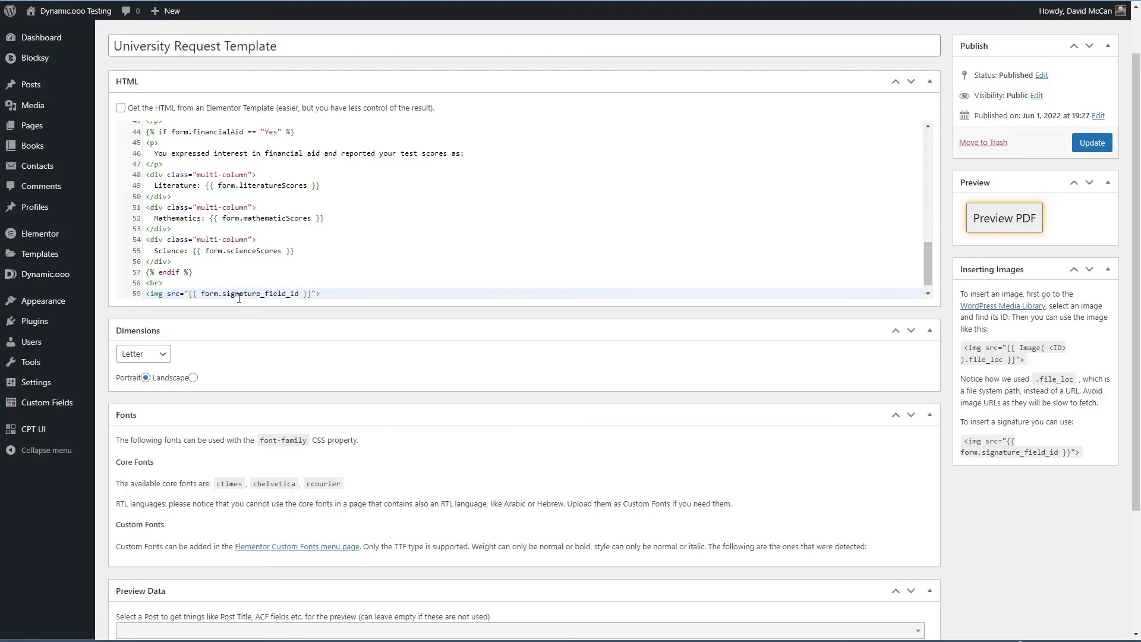
{"action": "left_click_drag", "start_coordinate": [261, 293], "coordinate": [297, 294]}
{"action": "key", "text": "BackSpace"}
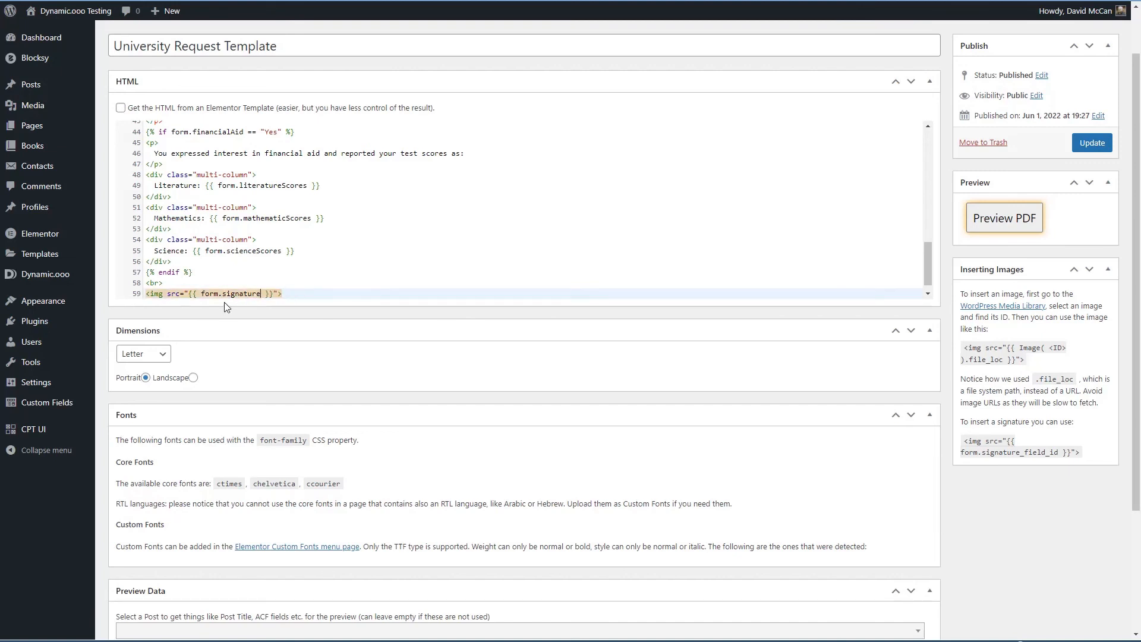
{"action": "type", "text": "_raw"}
Below the signature, add a <br> and the paragraph "The requested information will be emailed out within 5 working days. Thank you", and update the template
{"action": "type", "text": "<br>"}
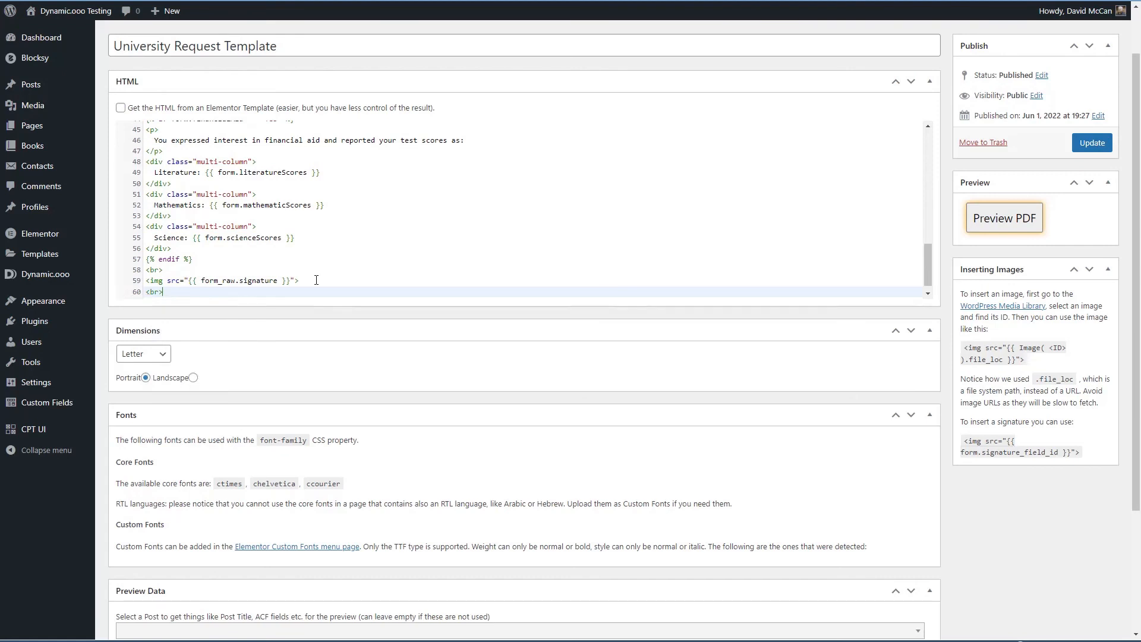
{"action": "key", "text": "Return"}
{"action": "type", "text": "<p>"}
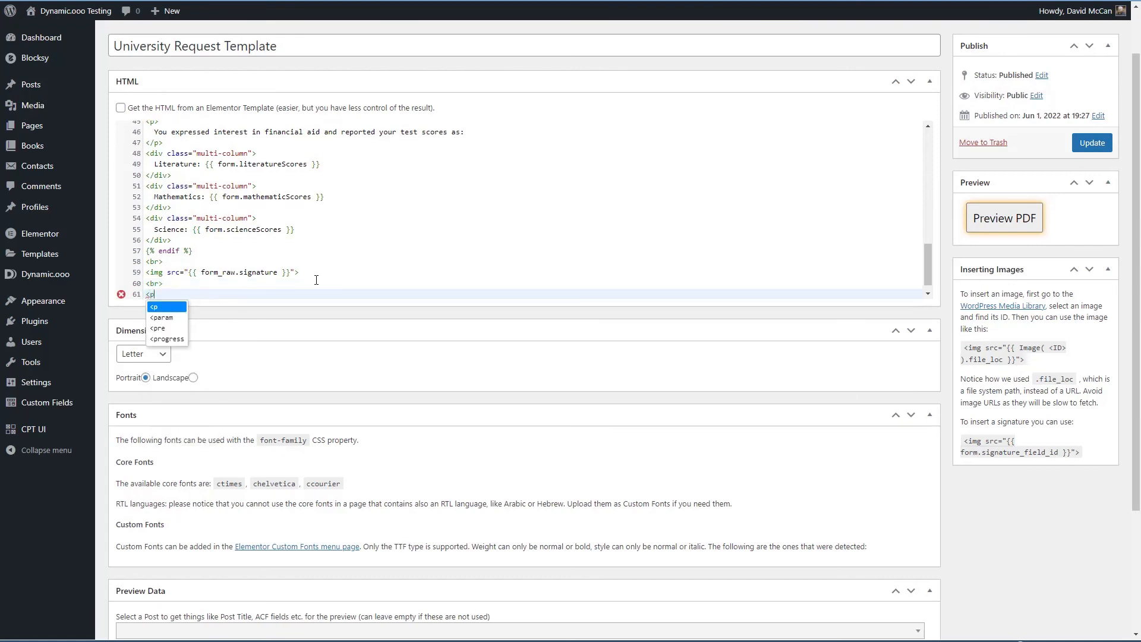
{"action": "key", "text": "Return"}
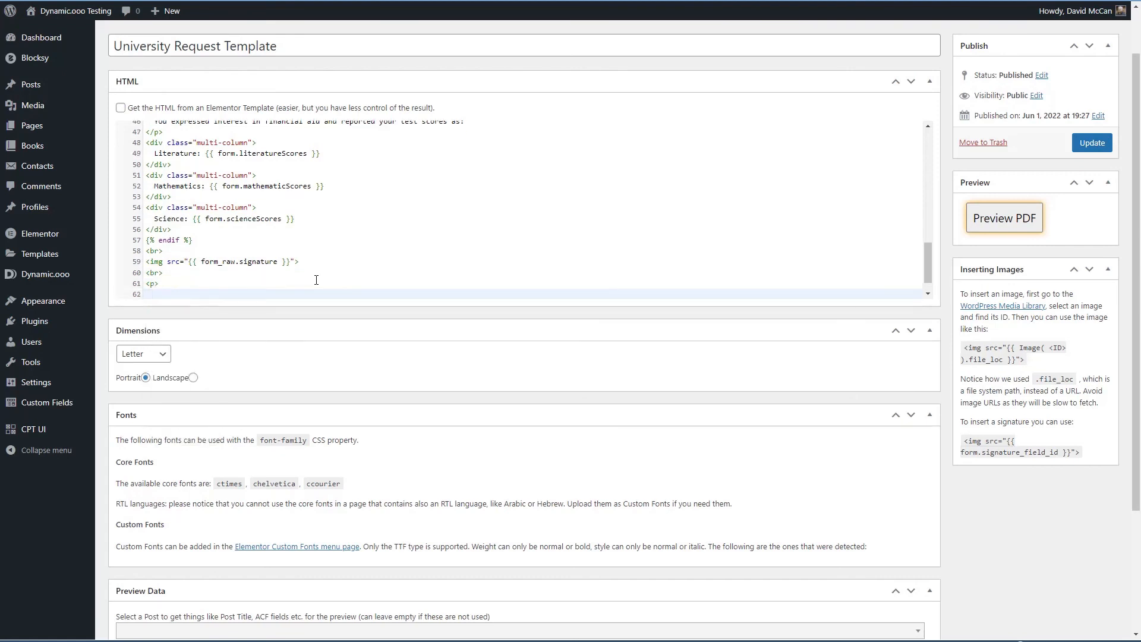
{"action": "scroll", "coordinate": [312, 270], "scroll_direction": "down", "scroll_amount": 1}
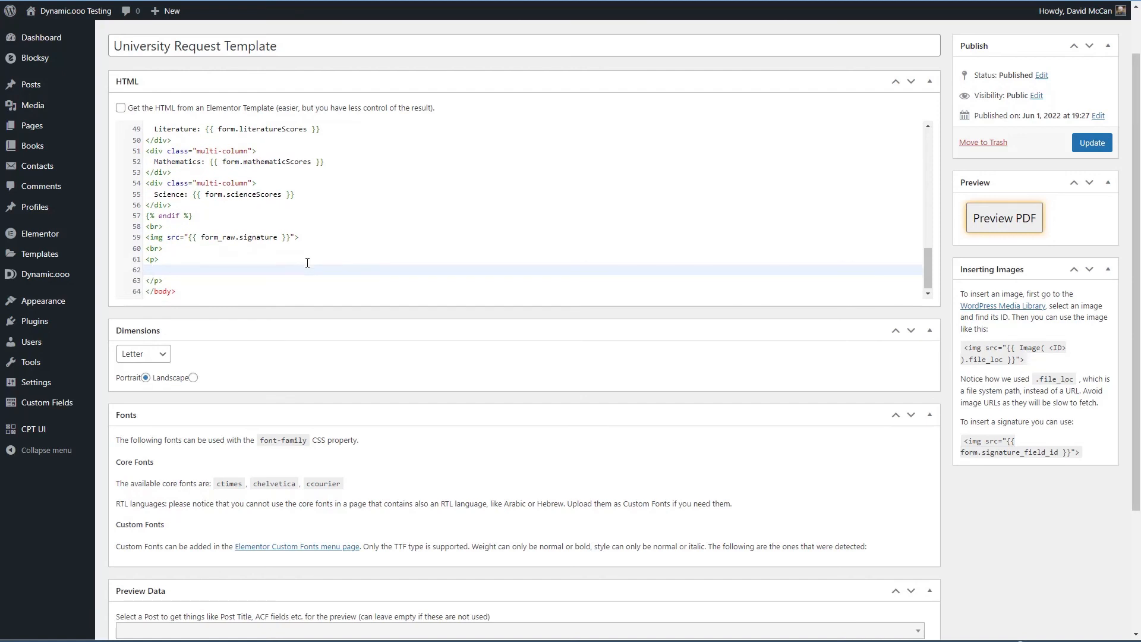
{"action": "type", "text": "The requested information will be emailed out within 5 working day"}
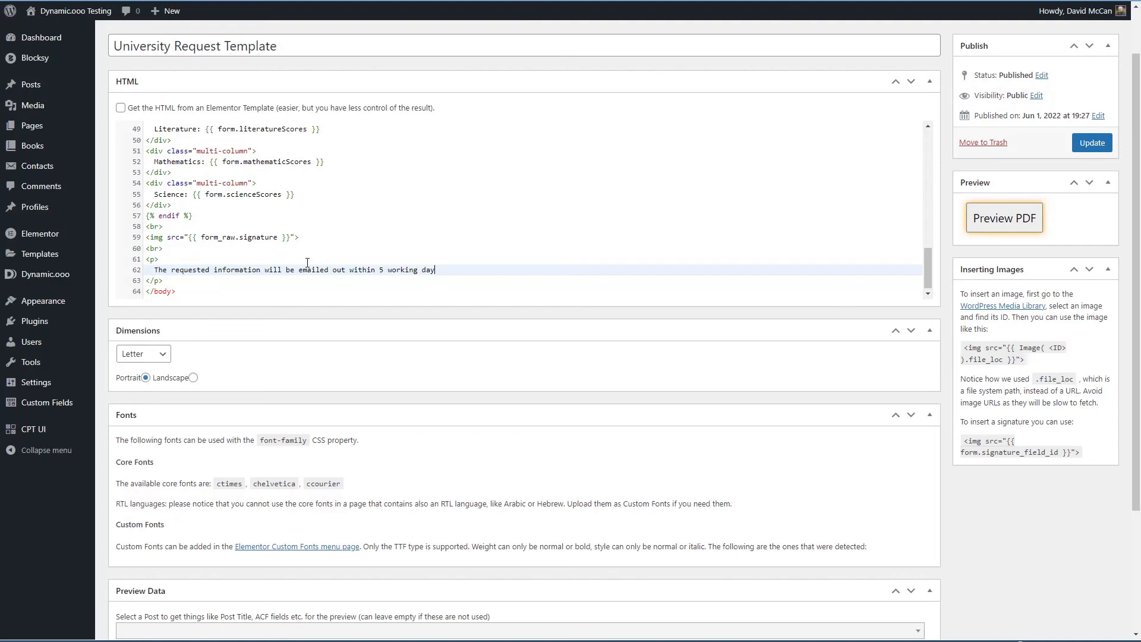
{"action": "type", "text": "s.  Thank ou"}
{"action": "type", "text": "ou"}
{"action": "scroll", "coordinate": [308, 262], "scroll_direction": "up", "scroll_amount": 2}
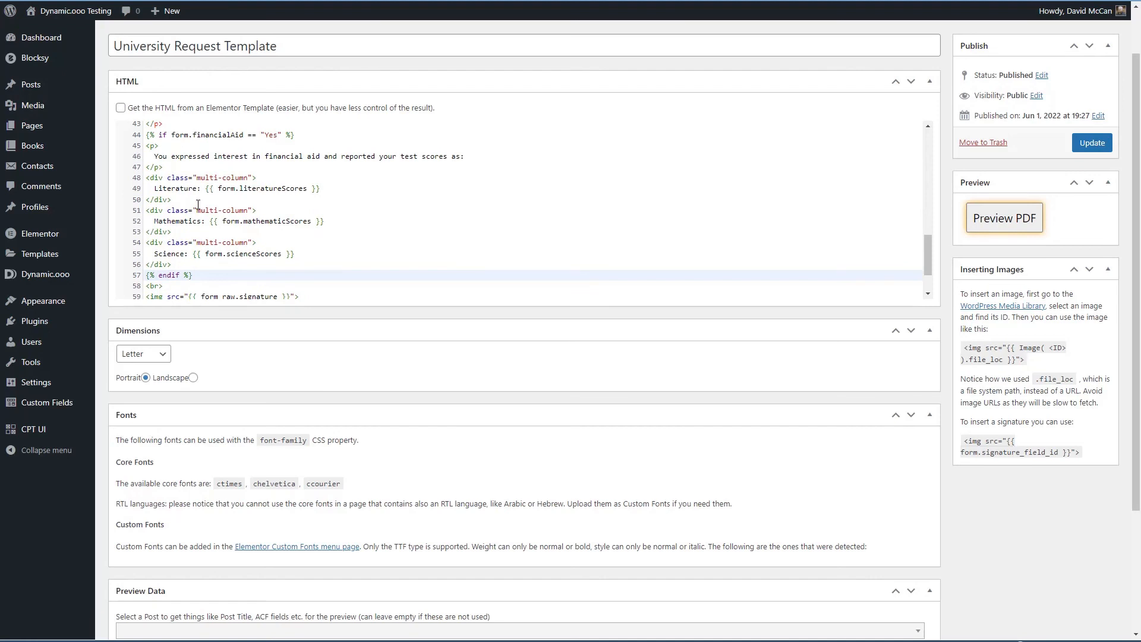
{"action": "left_click", "coordinate": [1084, 147]}
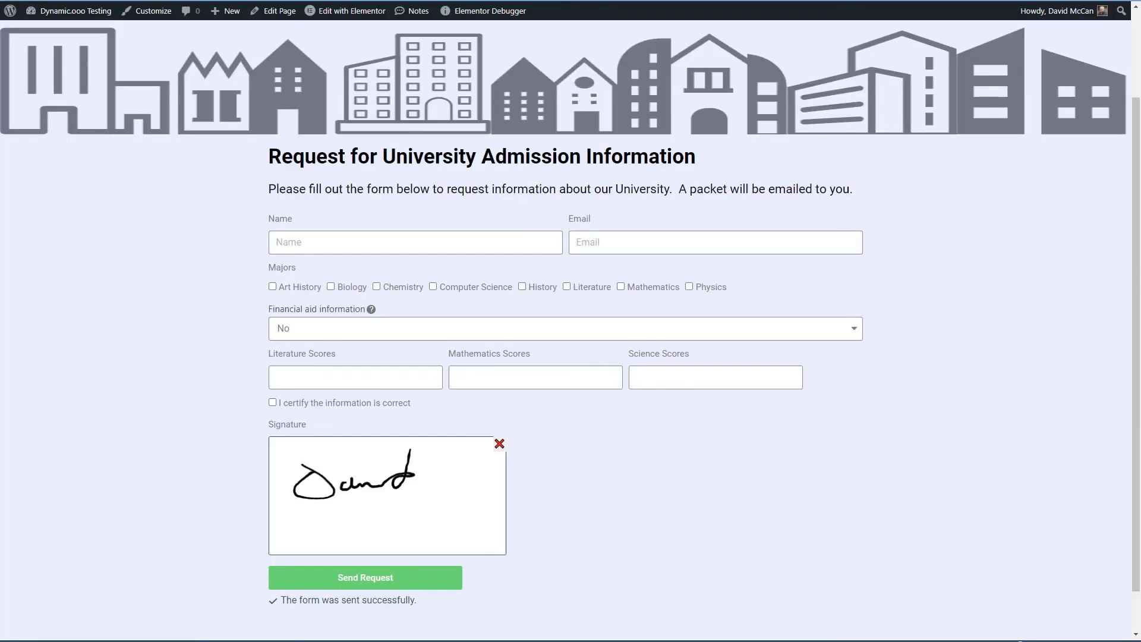
On the request form page, enter the applicant's name and e-mail address and choose the Computer Science and Literature majors
{"action": "left_click", "coordinate": [316, 241]}
{"action": "type", "text": "David"}
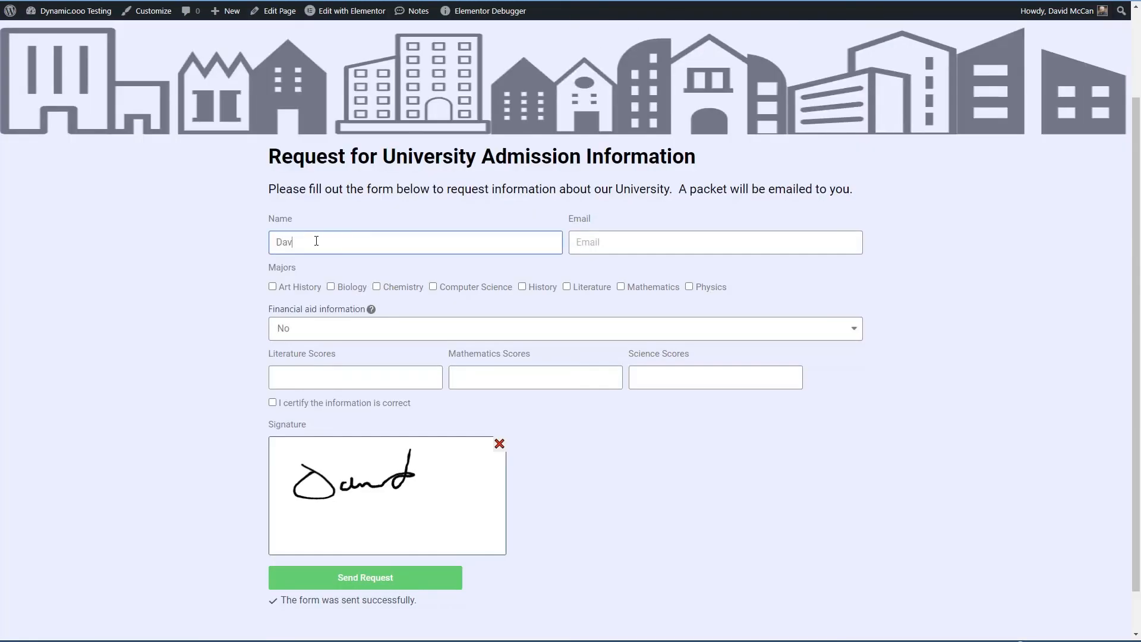
{"action": "key", "text": "Tab"}
{"action": "type", "text": "david@example.com"}
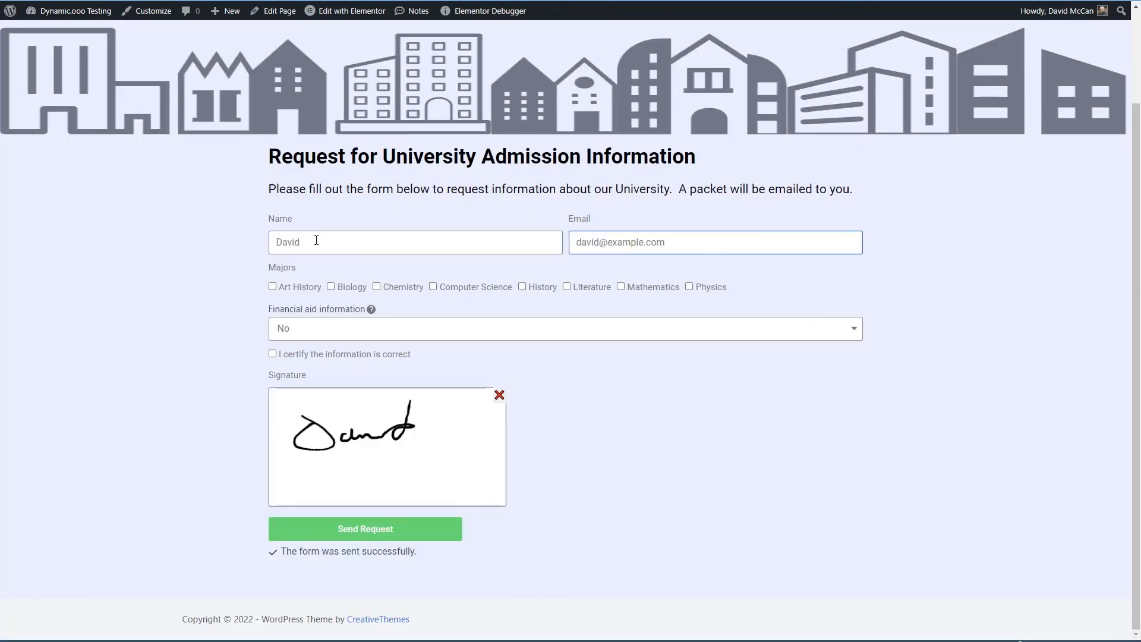
{"action": "left_click", "coordinate": [434, 288]}
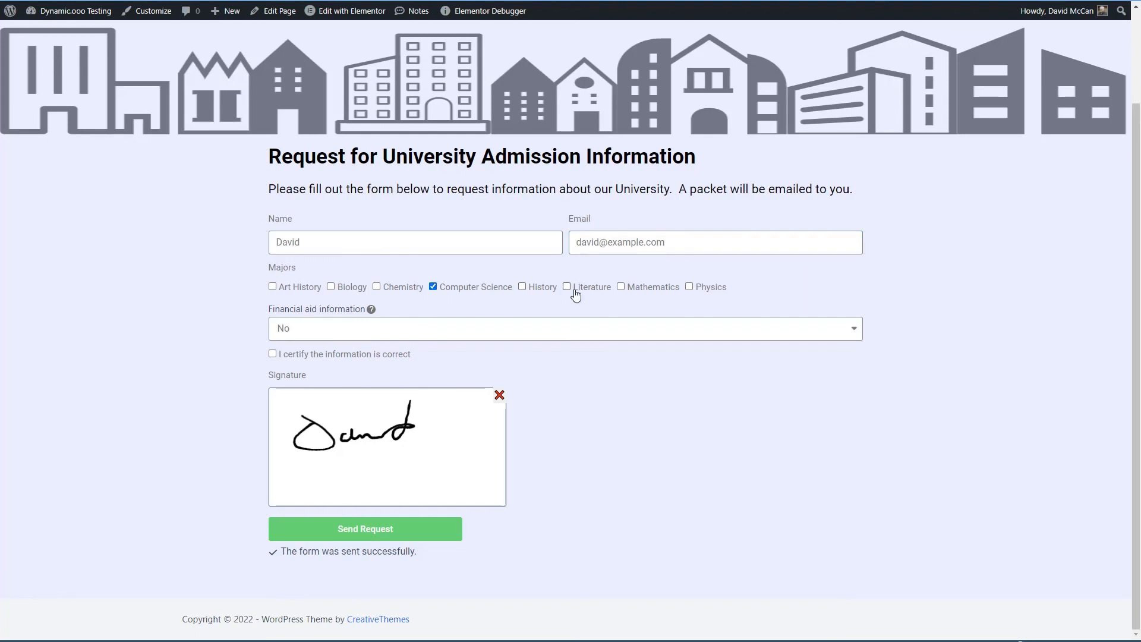
{"action": "left_click", "coordinate": [567, 287]}
Set Financial aid information to Yes and enter scores of 95 for Literature, 85 for Mathematics and 90 for Science
{"action": "left_click", "coordinate": [506, 333]}
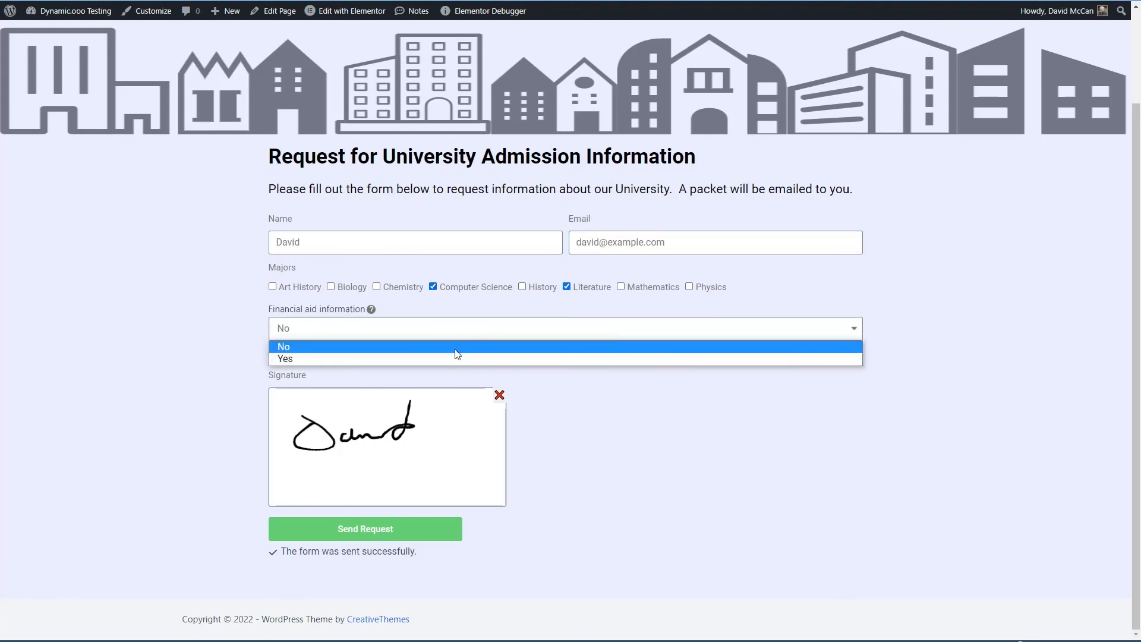
{"action": "left_click", "coordinate": [456, 358]}
{"action": "left_click", "coordinate": [349, 377]}
{"action": "type", "text": "95"}
{"action": "left_click", "coordinate": [479, 375]}
{"action": "type", "text": "85"}
{"action": "left_click", "coordinate": [664, 378]}
{"action": "type", "text": "90"}
Certify the information, send the request, and view the incoming notification e-mail in Thunderbird
{"action": "left_click", "coordinate": [272, 402]}
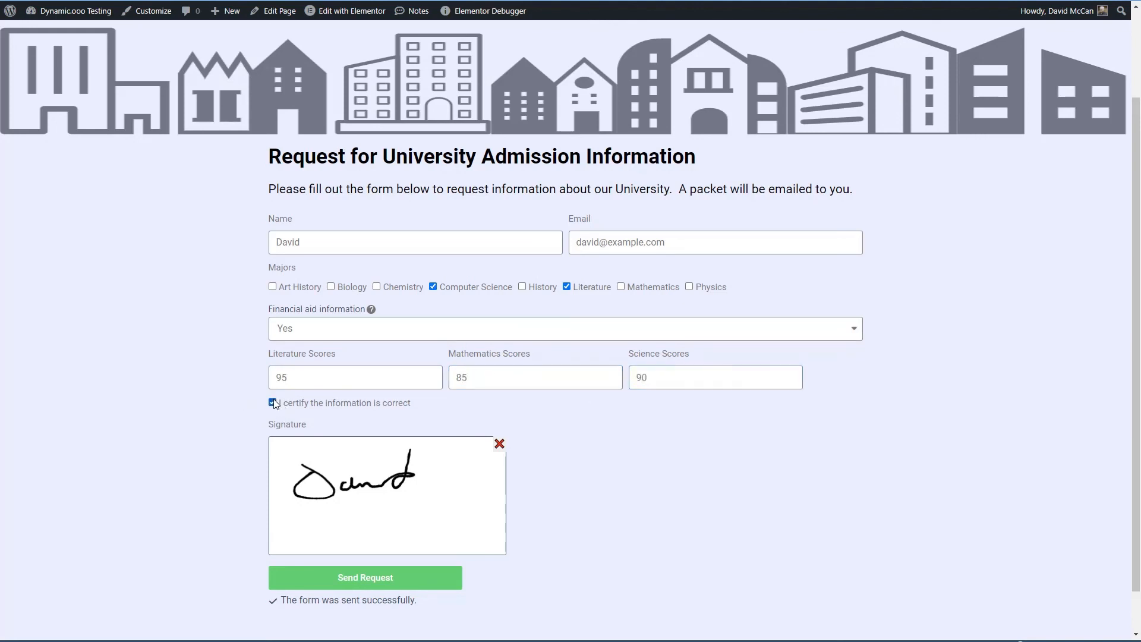
{"action": "left_click", "coordinate": [356, 580]}
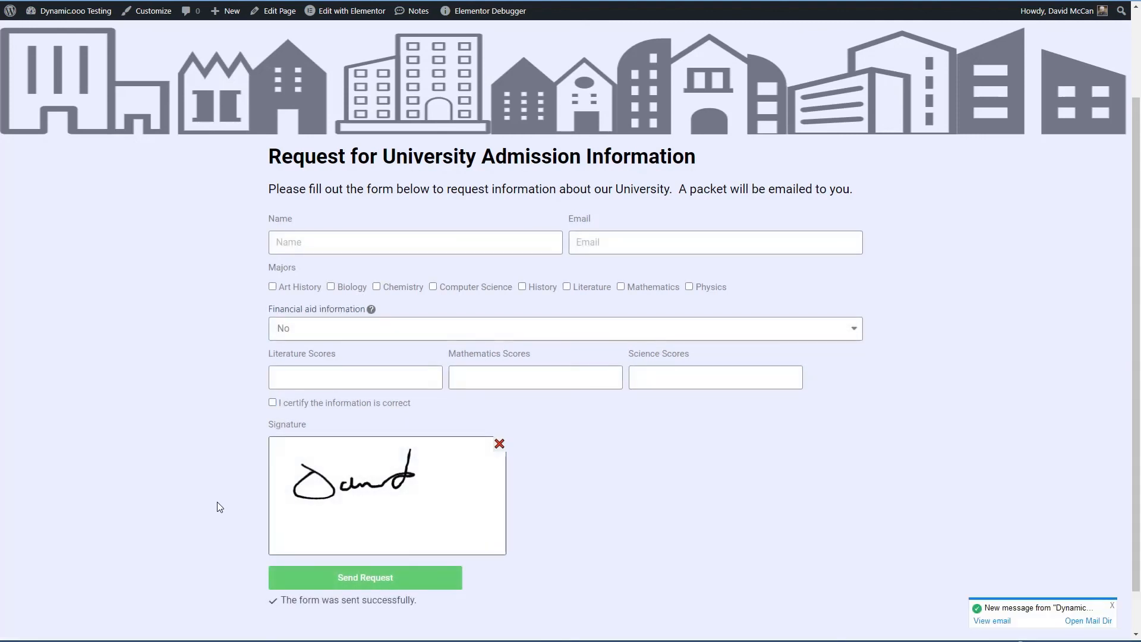
{"action": "left_click", "coordinate": [1005, 621]}
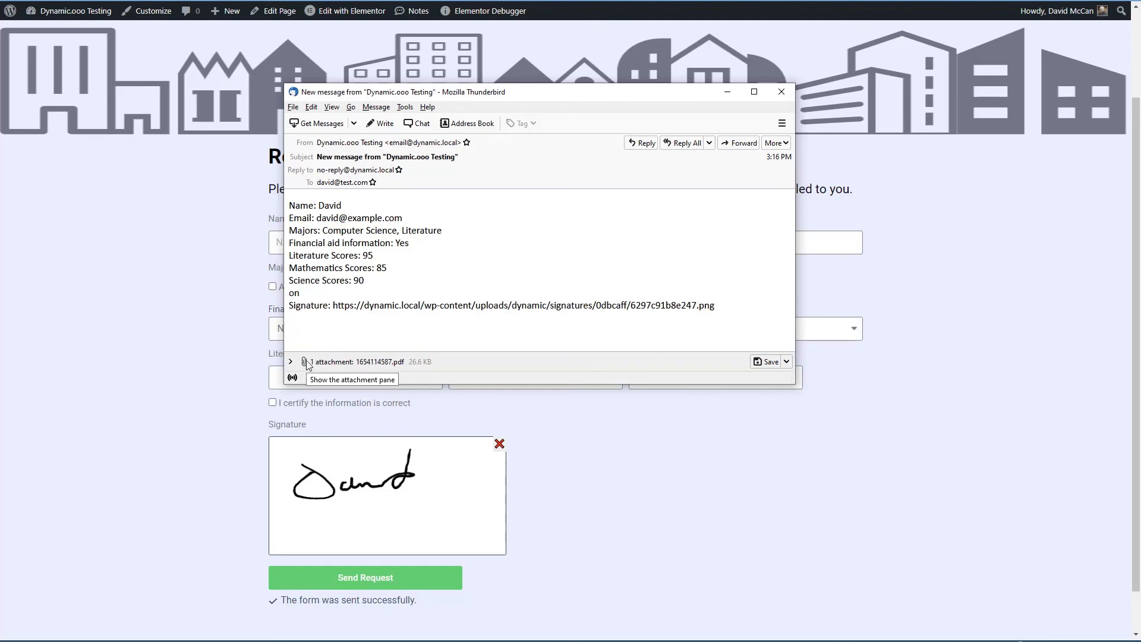
Open the generated 1654114587.pdf from the e-mail attachment and from the 06 folder in File Explorer
{"action": "left_click", "coordinate": [380, 362]}
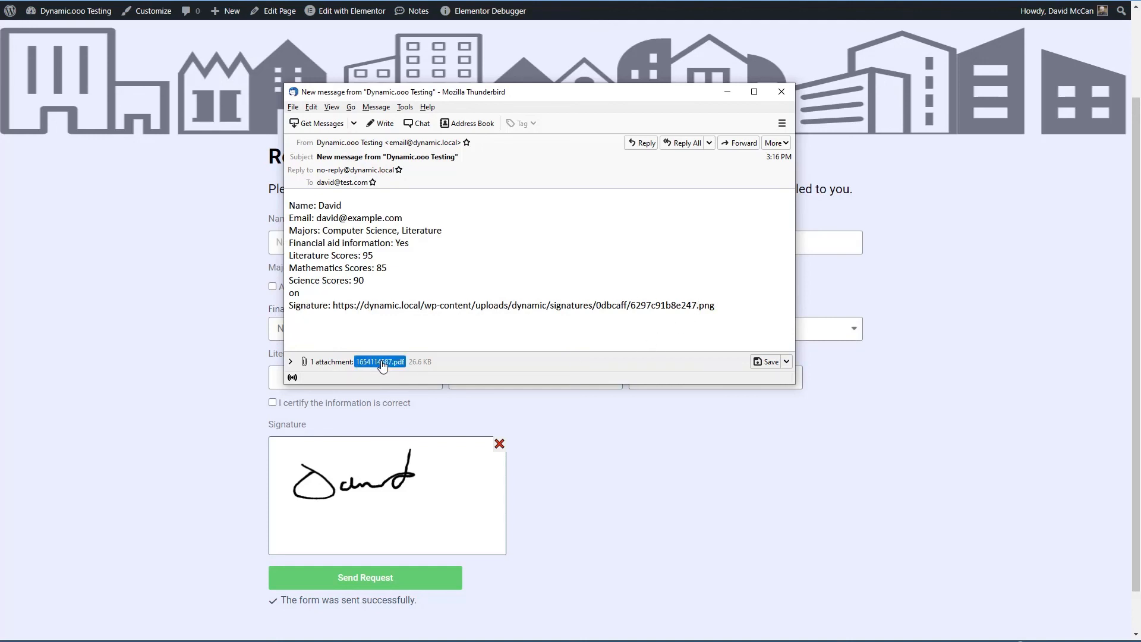
{"action": "double_click", "coordinate": [382, 364]}
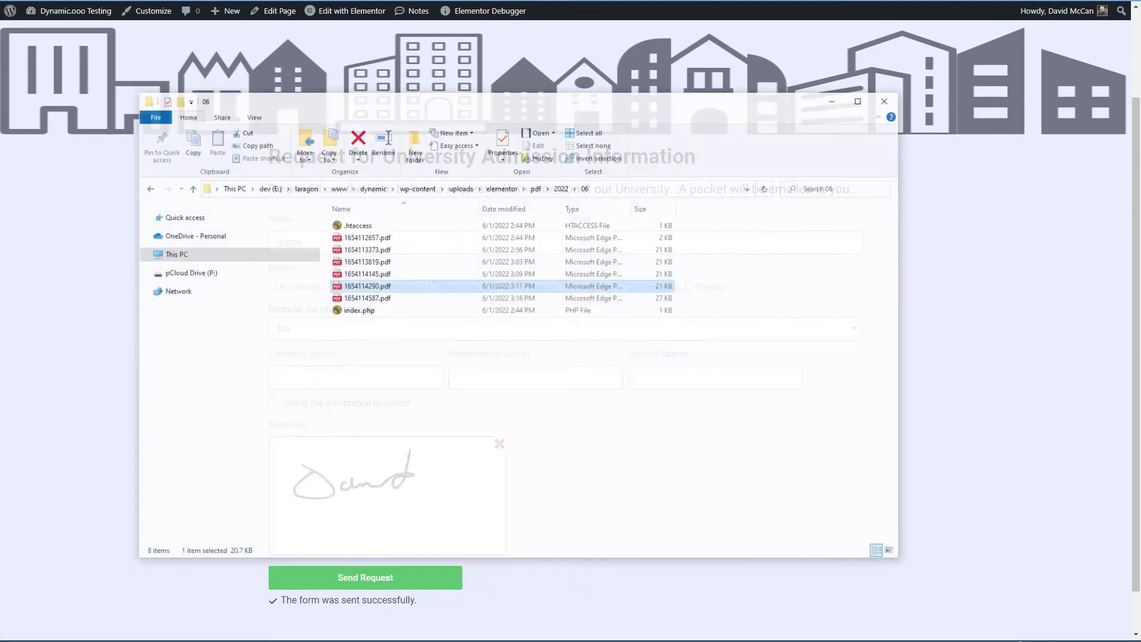
{"action": "left_click", "coordinate": [365, 283]}
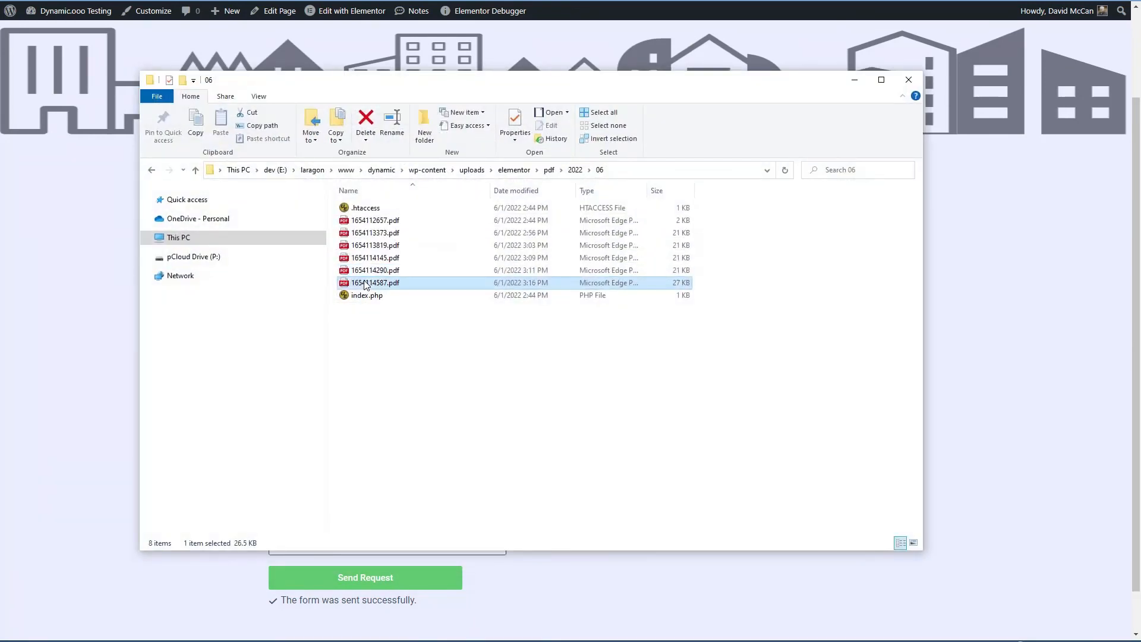
{"action": "double_click", "coordinate": [365, 284]}
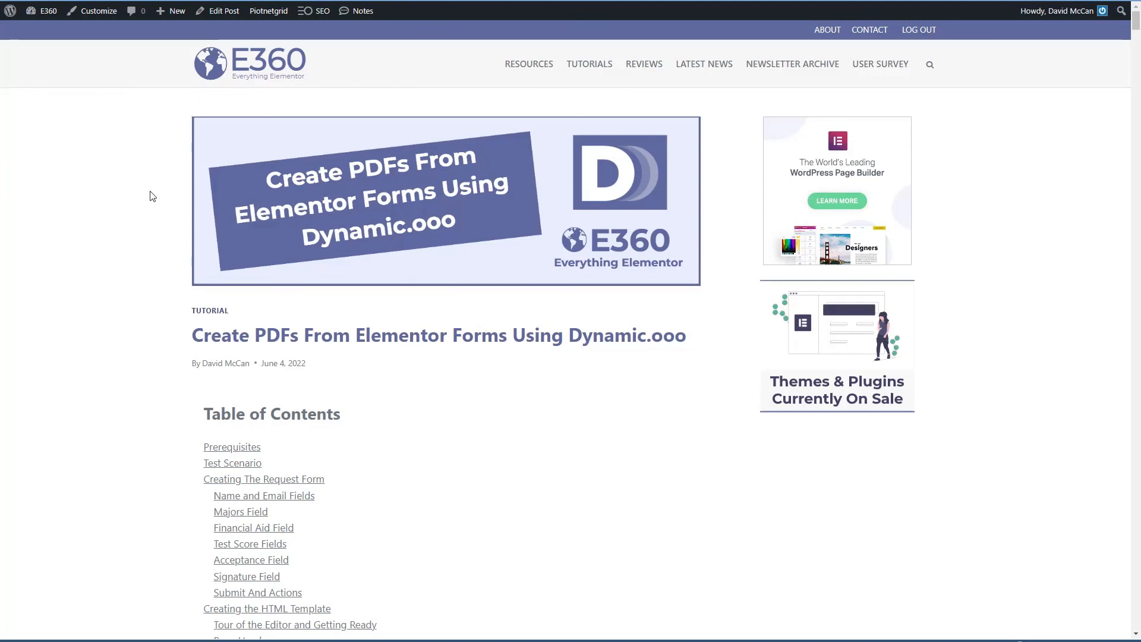
In the Create PDFs From Elementor Forms article, go to the HTML Template Source Code section and review it through to the Resources list
{"action": "scroll", "coordinate": [149, 194], "scroll_direction": "down", "scroll_amount": 3}
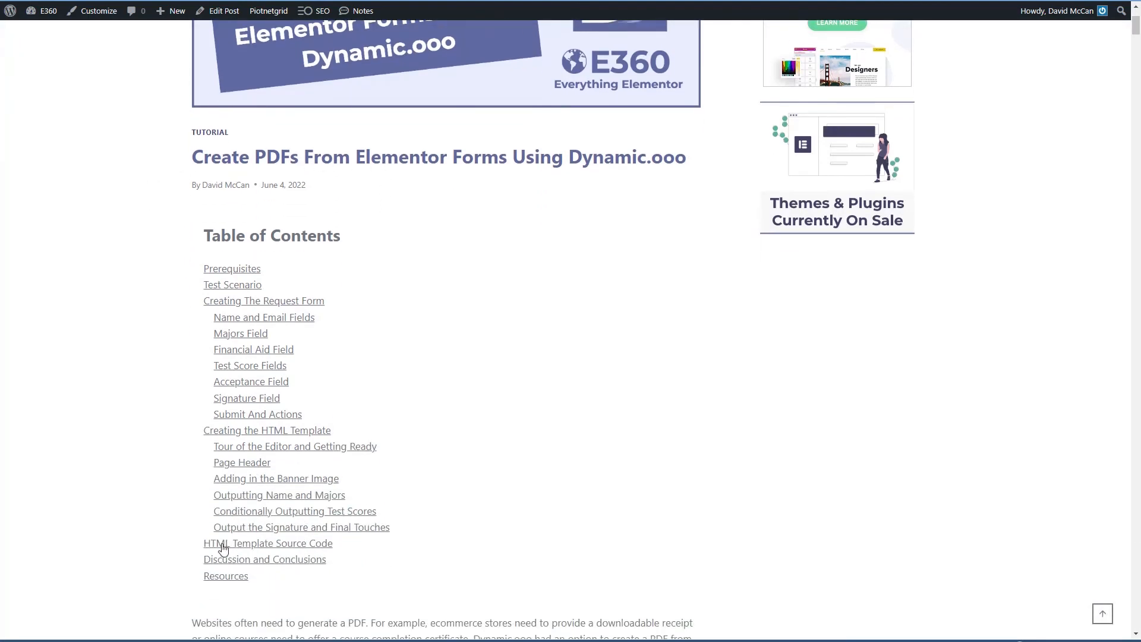
{"action": "left_click", "coordinate": [304, 548]}
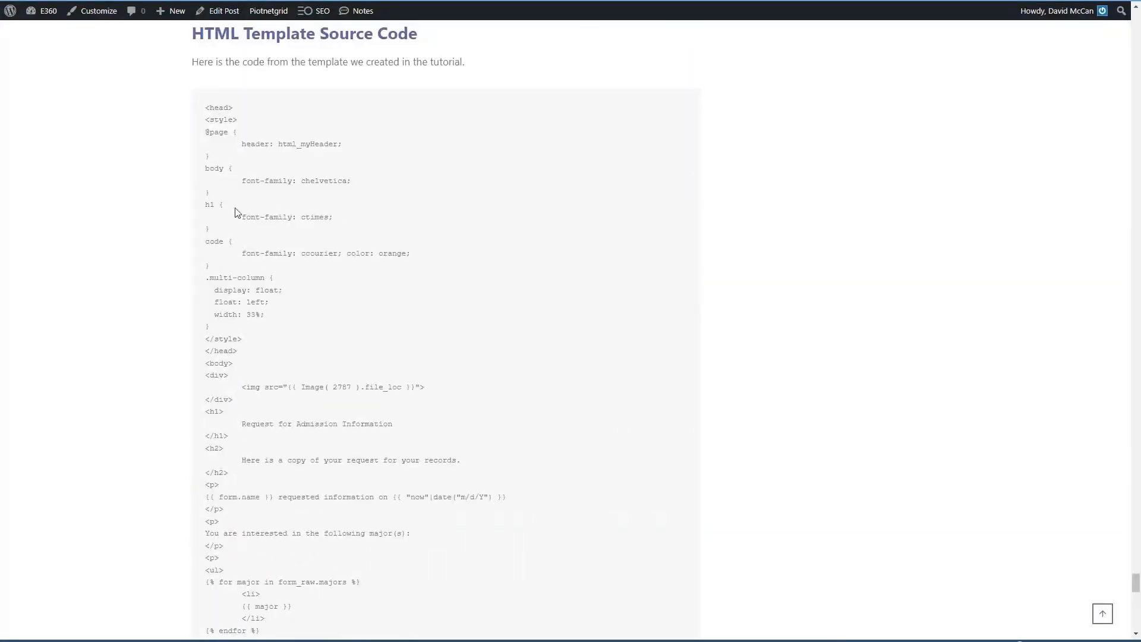
{"action": "scroll", "coordinate": [122, 258], "scroll_direction": "down", "scroll_amount": 13}
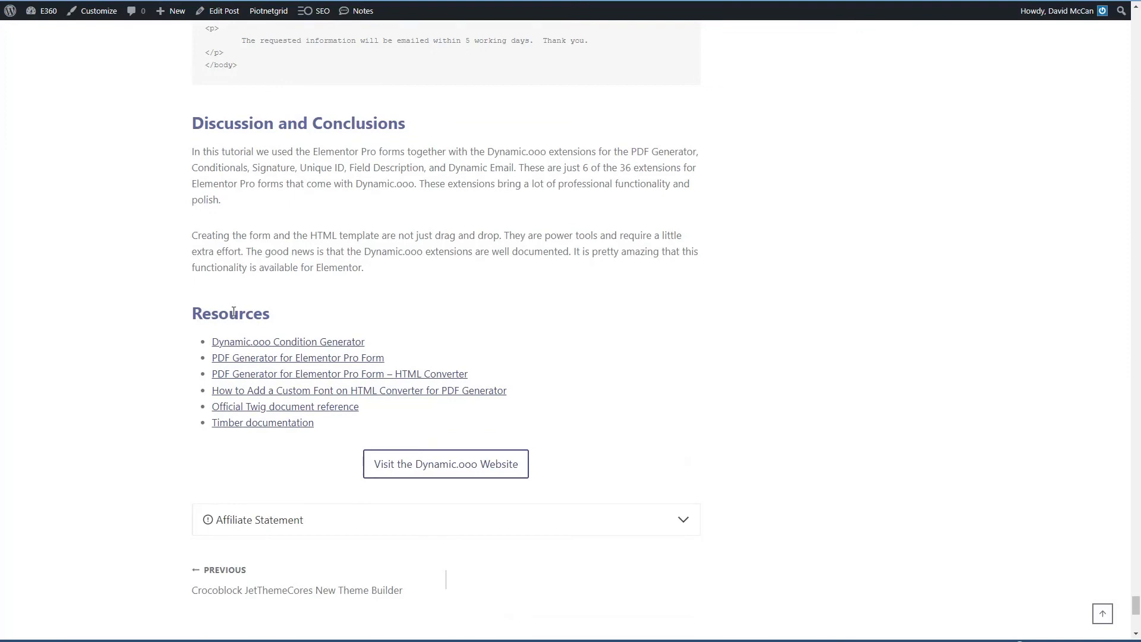
Consult the article's resource links for the Dynamic.ooo Condition Generator, PDF Generator for Elementor Pro Form, its HTML Converter and the Timber documentation
{"action": "left_click", "coordinate": [249, 347]}
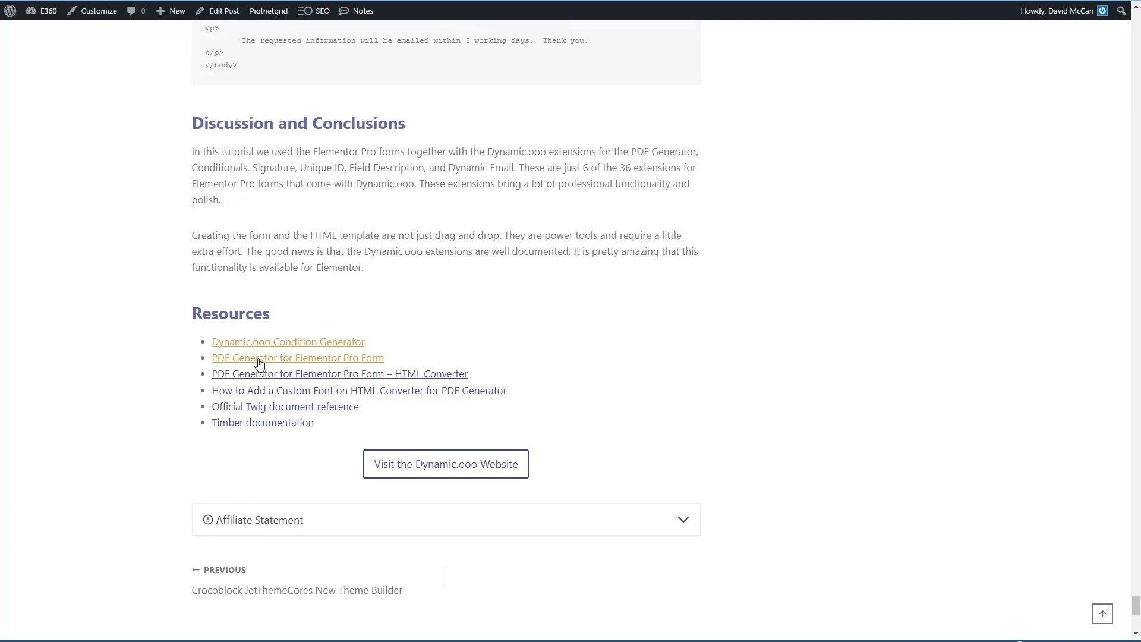
{"action": "left_click", "coordinate": [260, 359]}
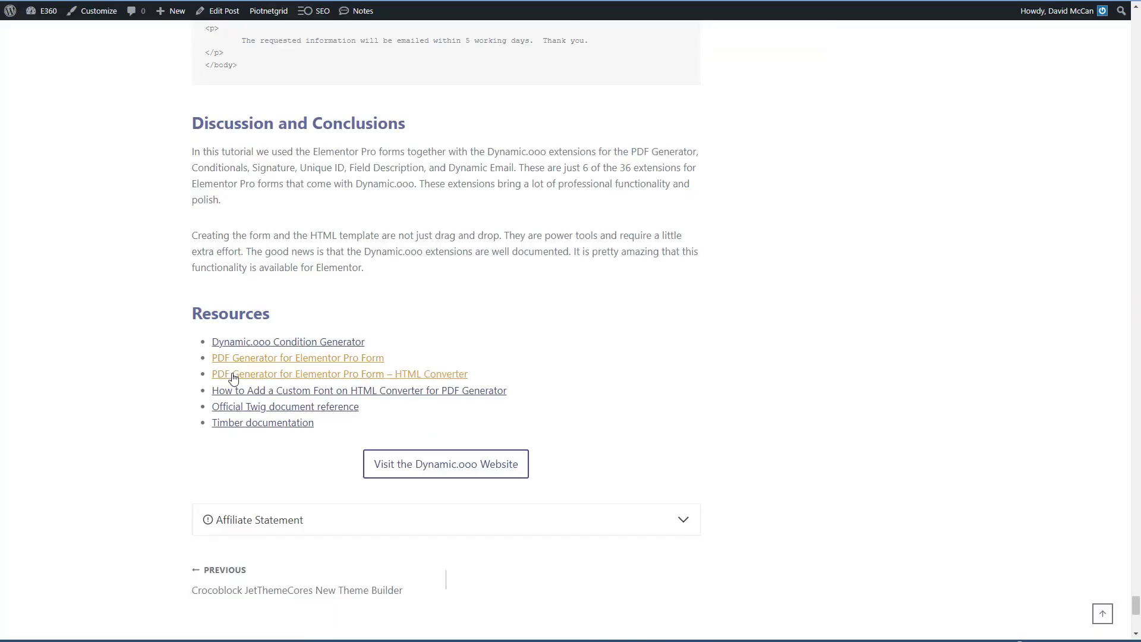
{"action": "left_click", "coordinate": [255, 380]}
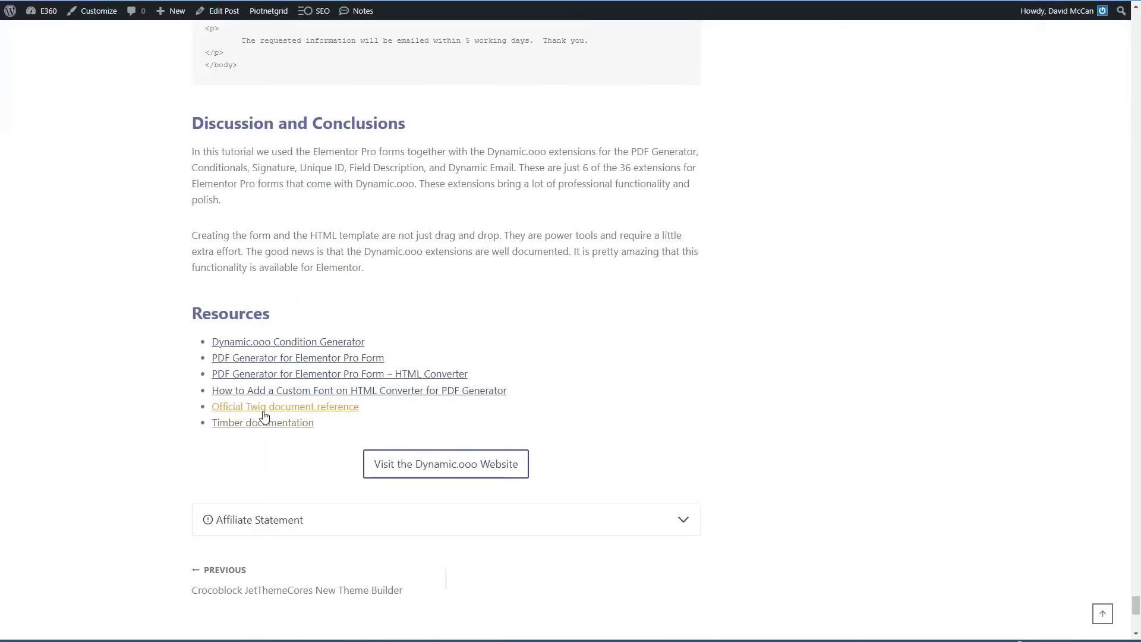
{"action": "left_click", "coordinate": [264, 423]}
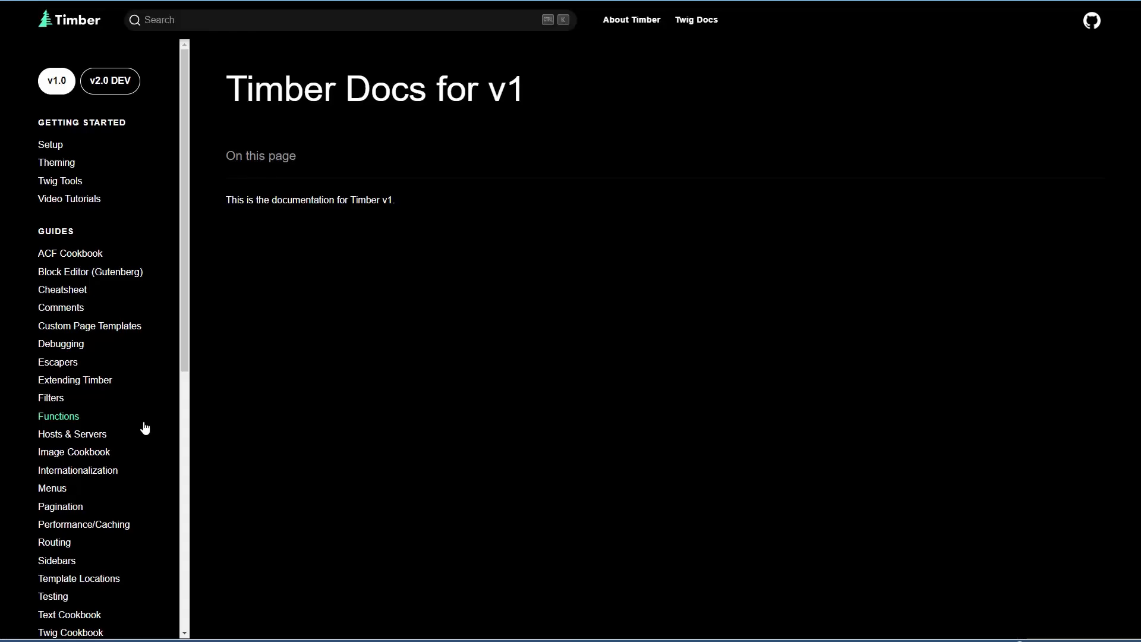